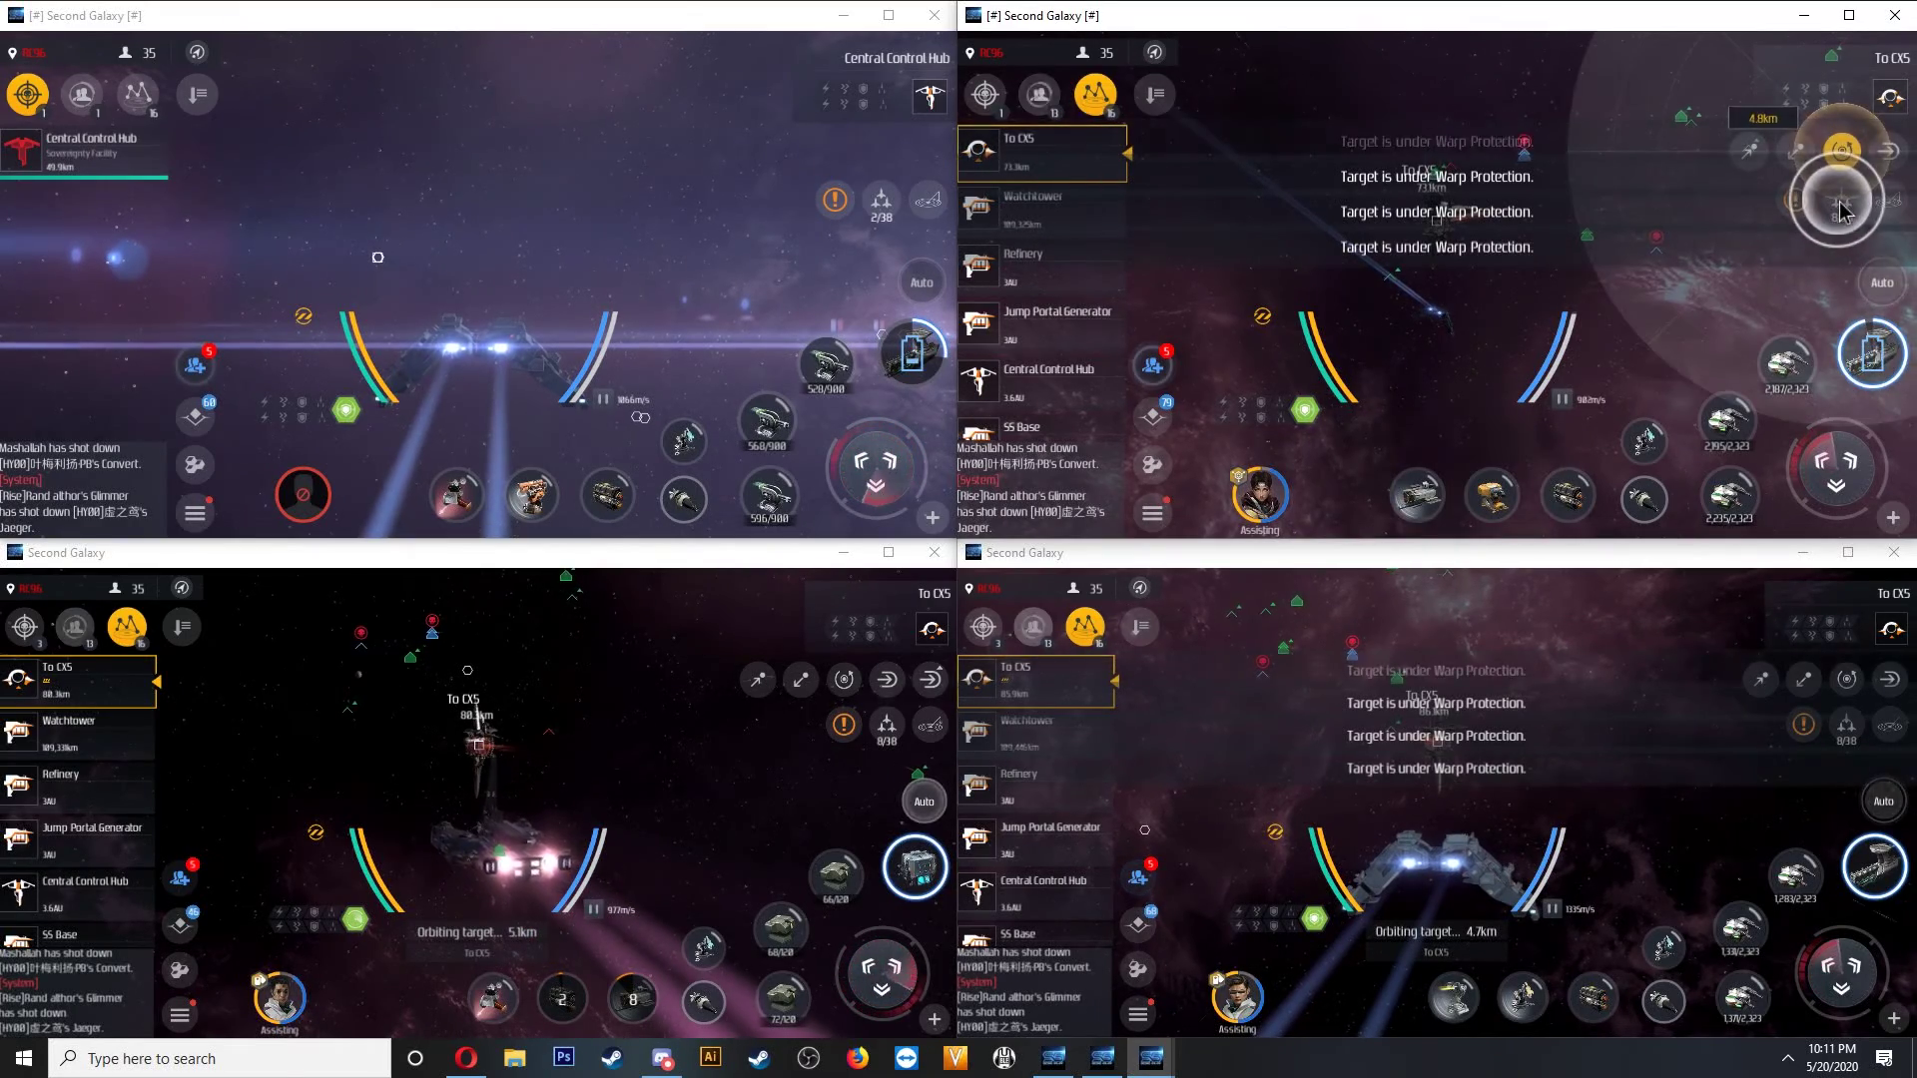
Boost three ships' speed, lock bottom-left onto [FGA] and top-left onto the Central Control Hub.
click(1557, 501)
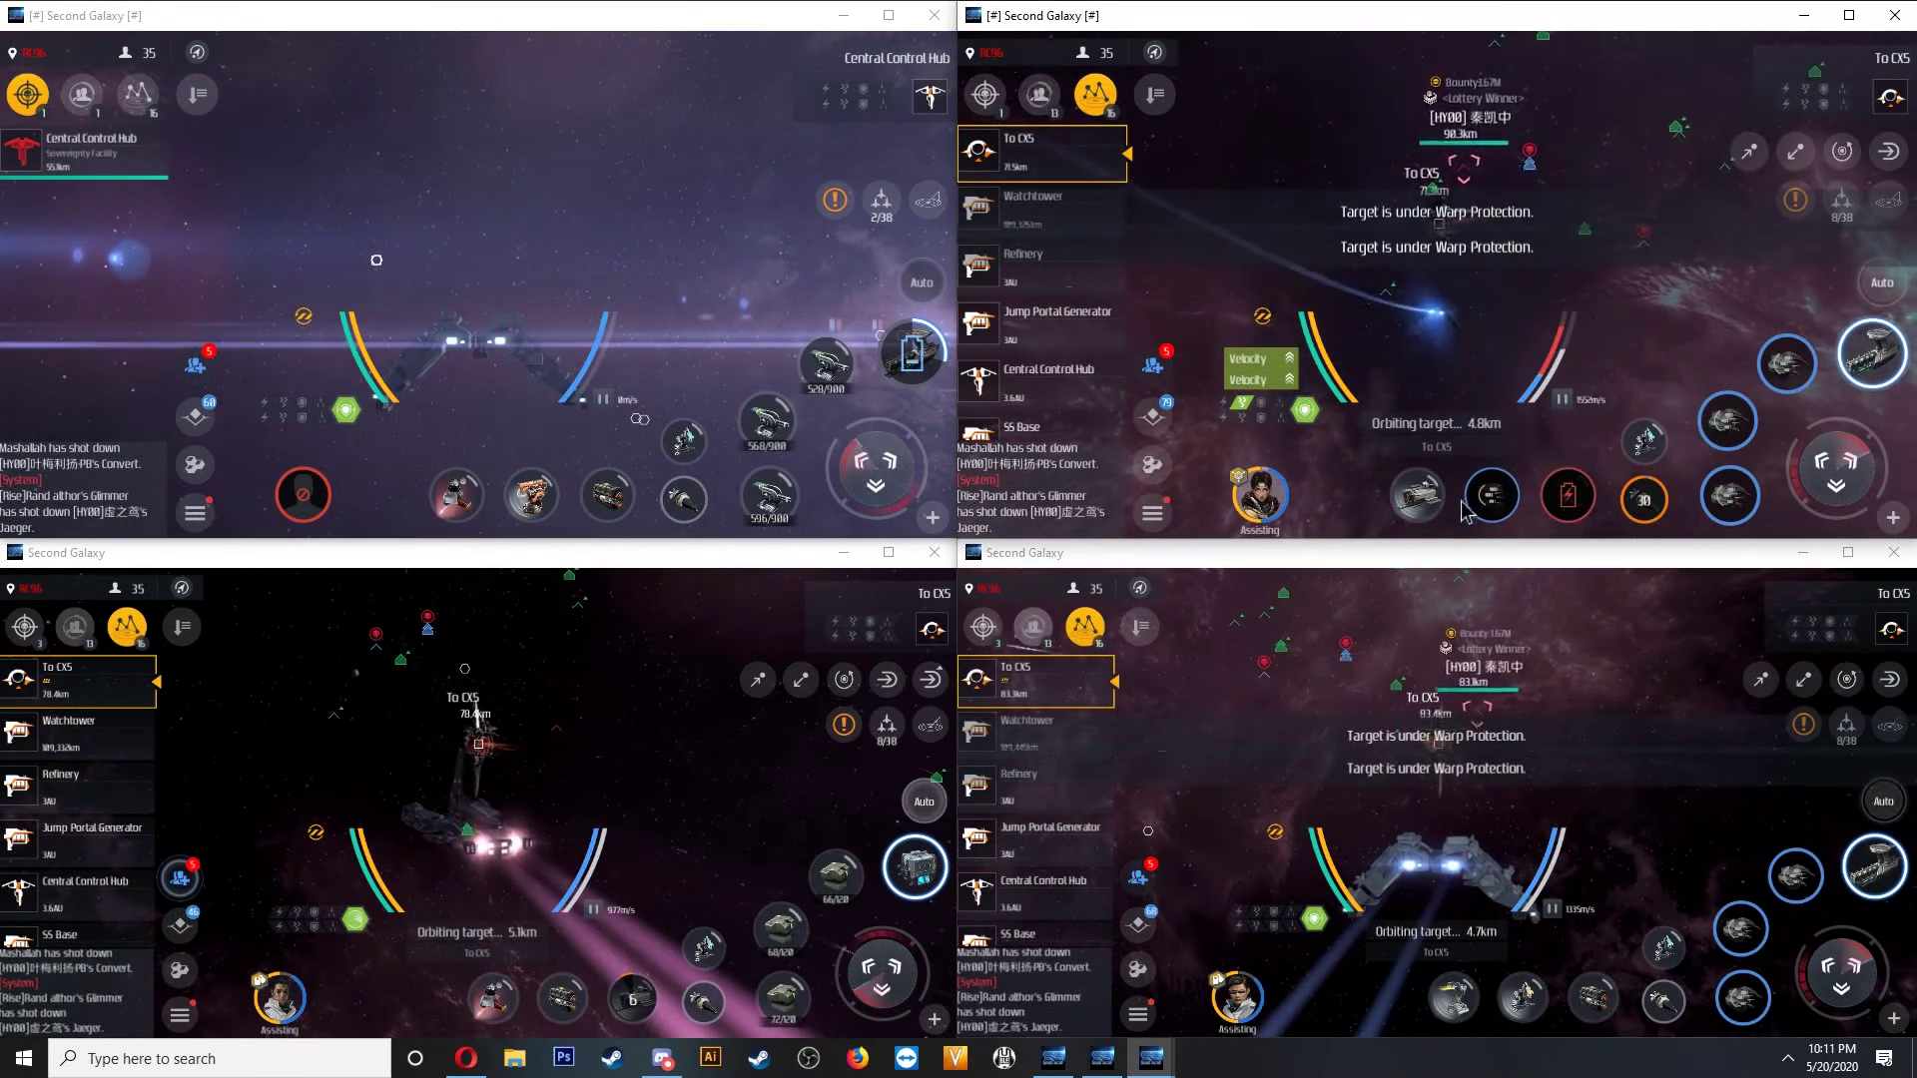
click(1562, 1001)
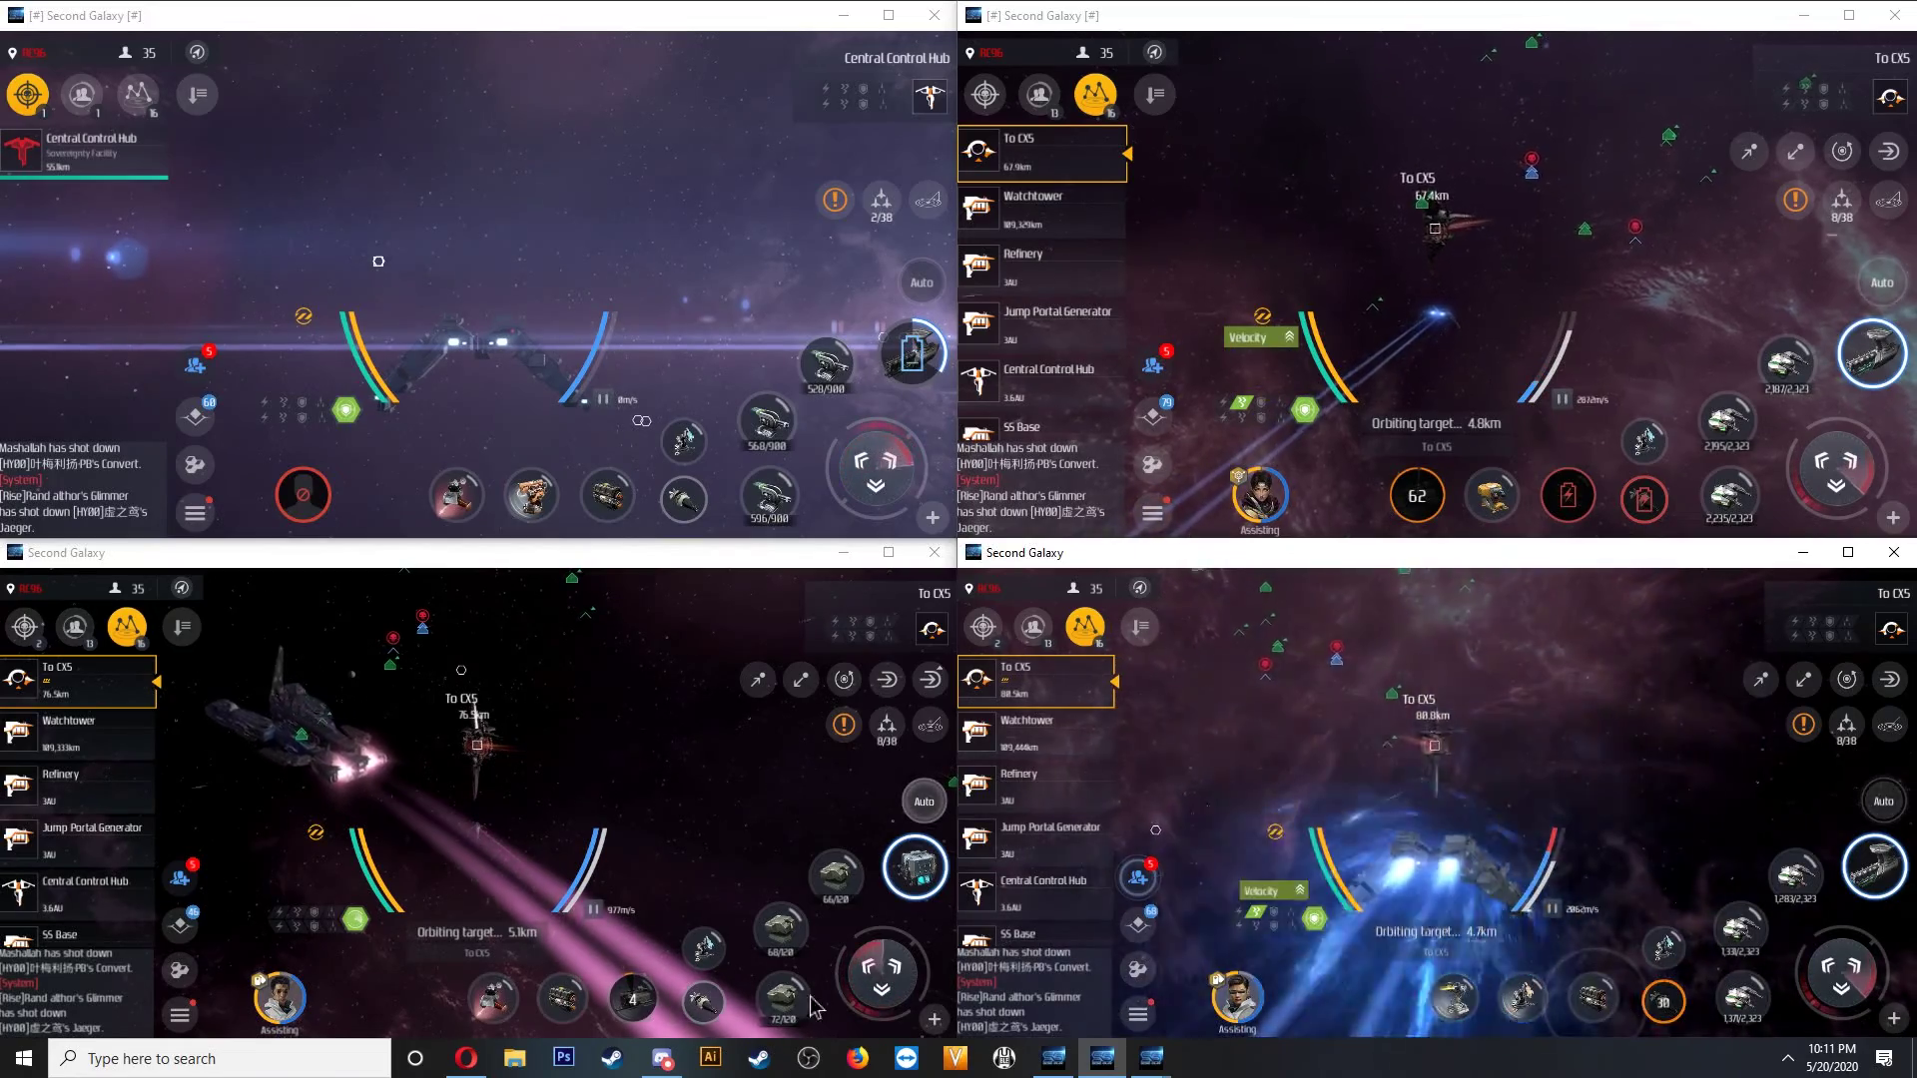
click(708, 1013)
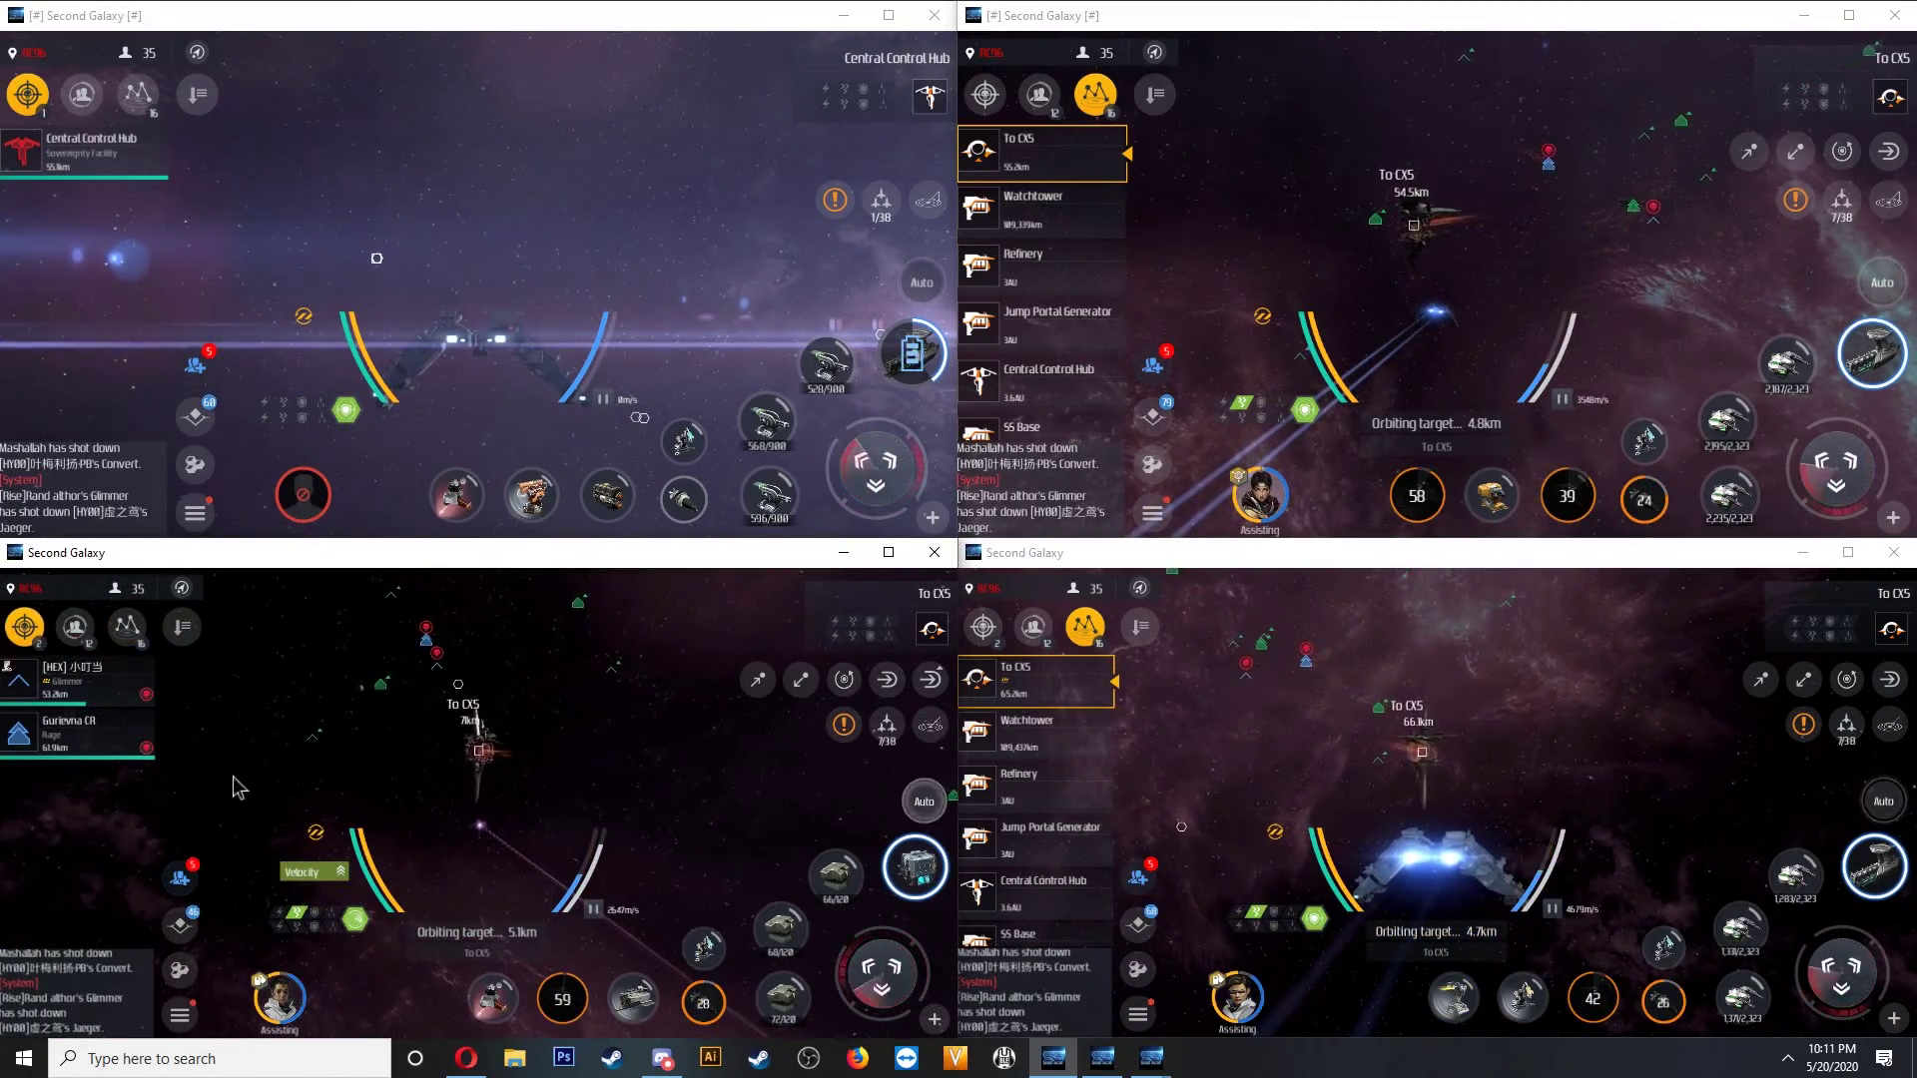
click(636, 1003)
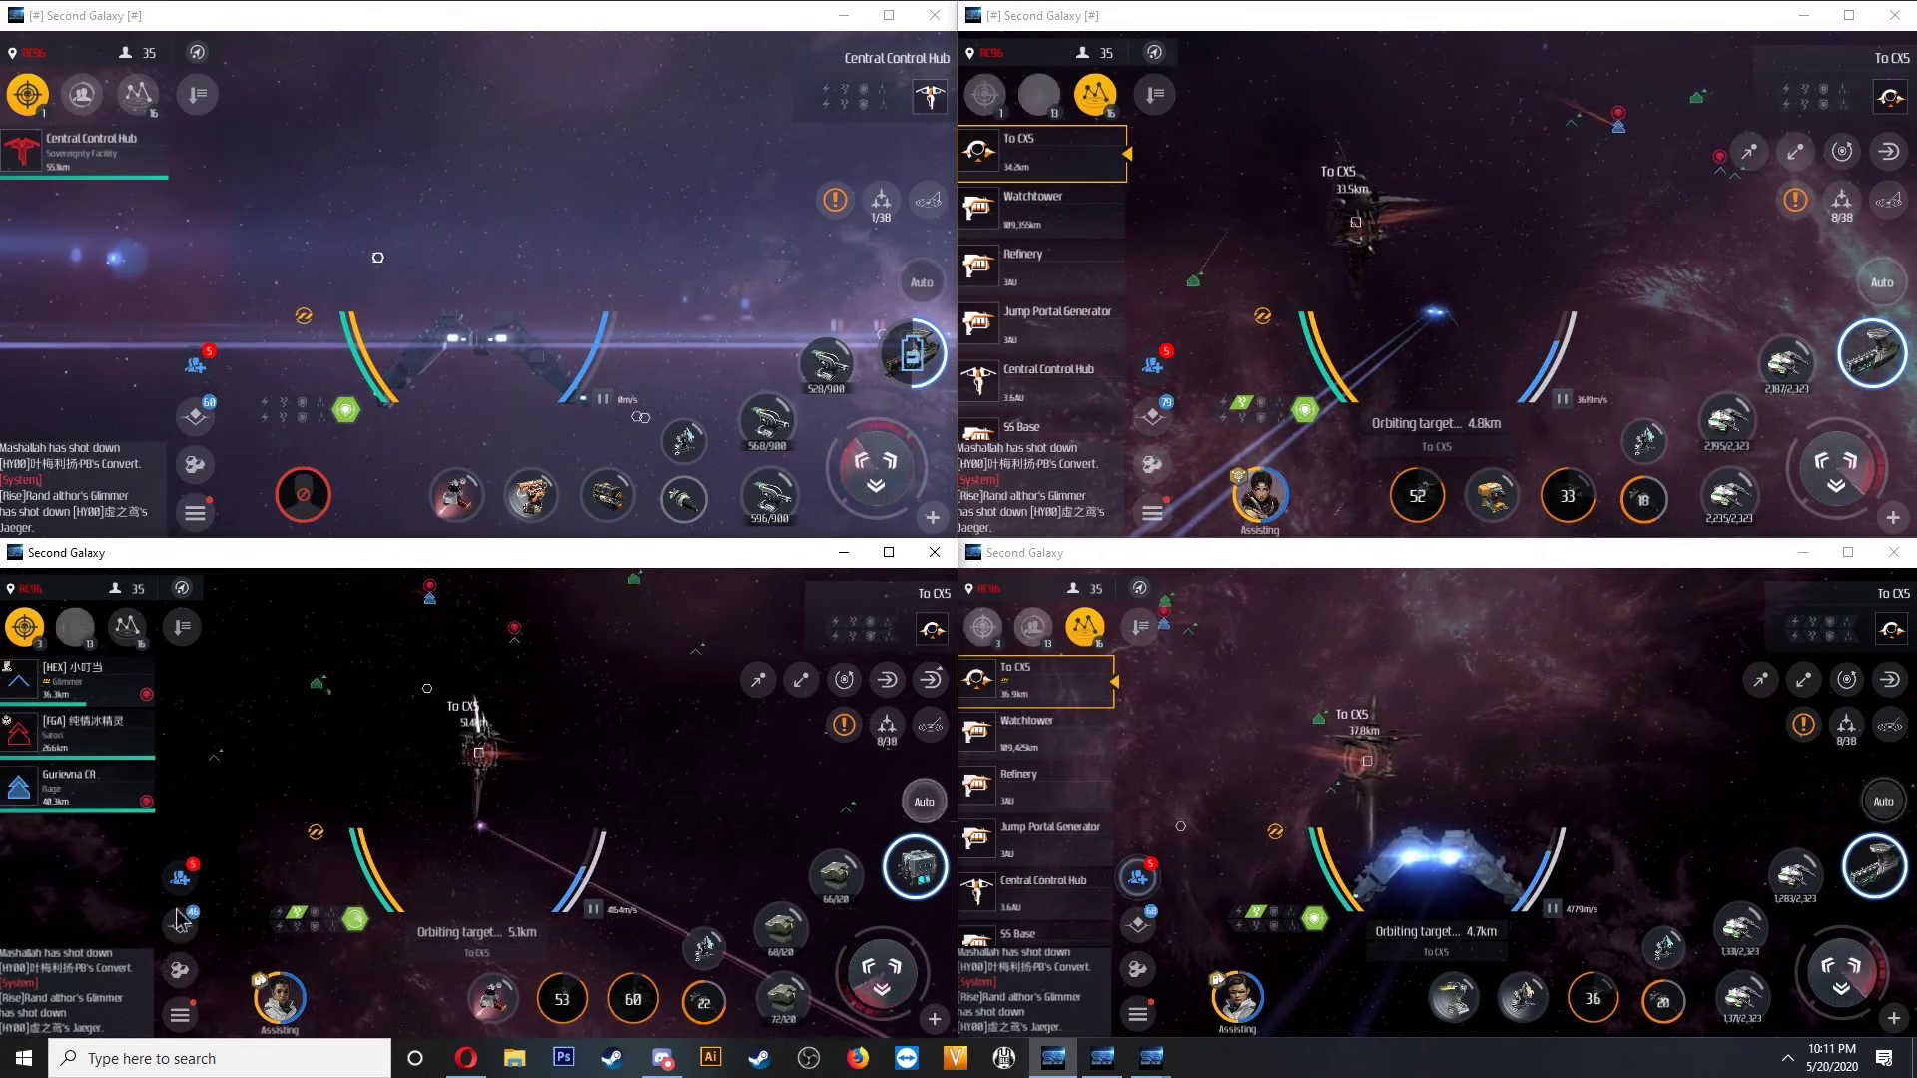
click(82, 734)
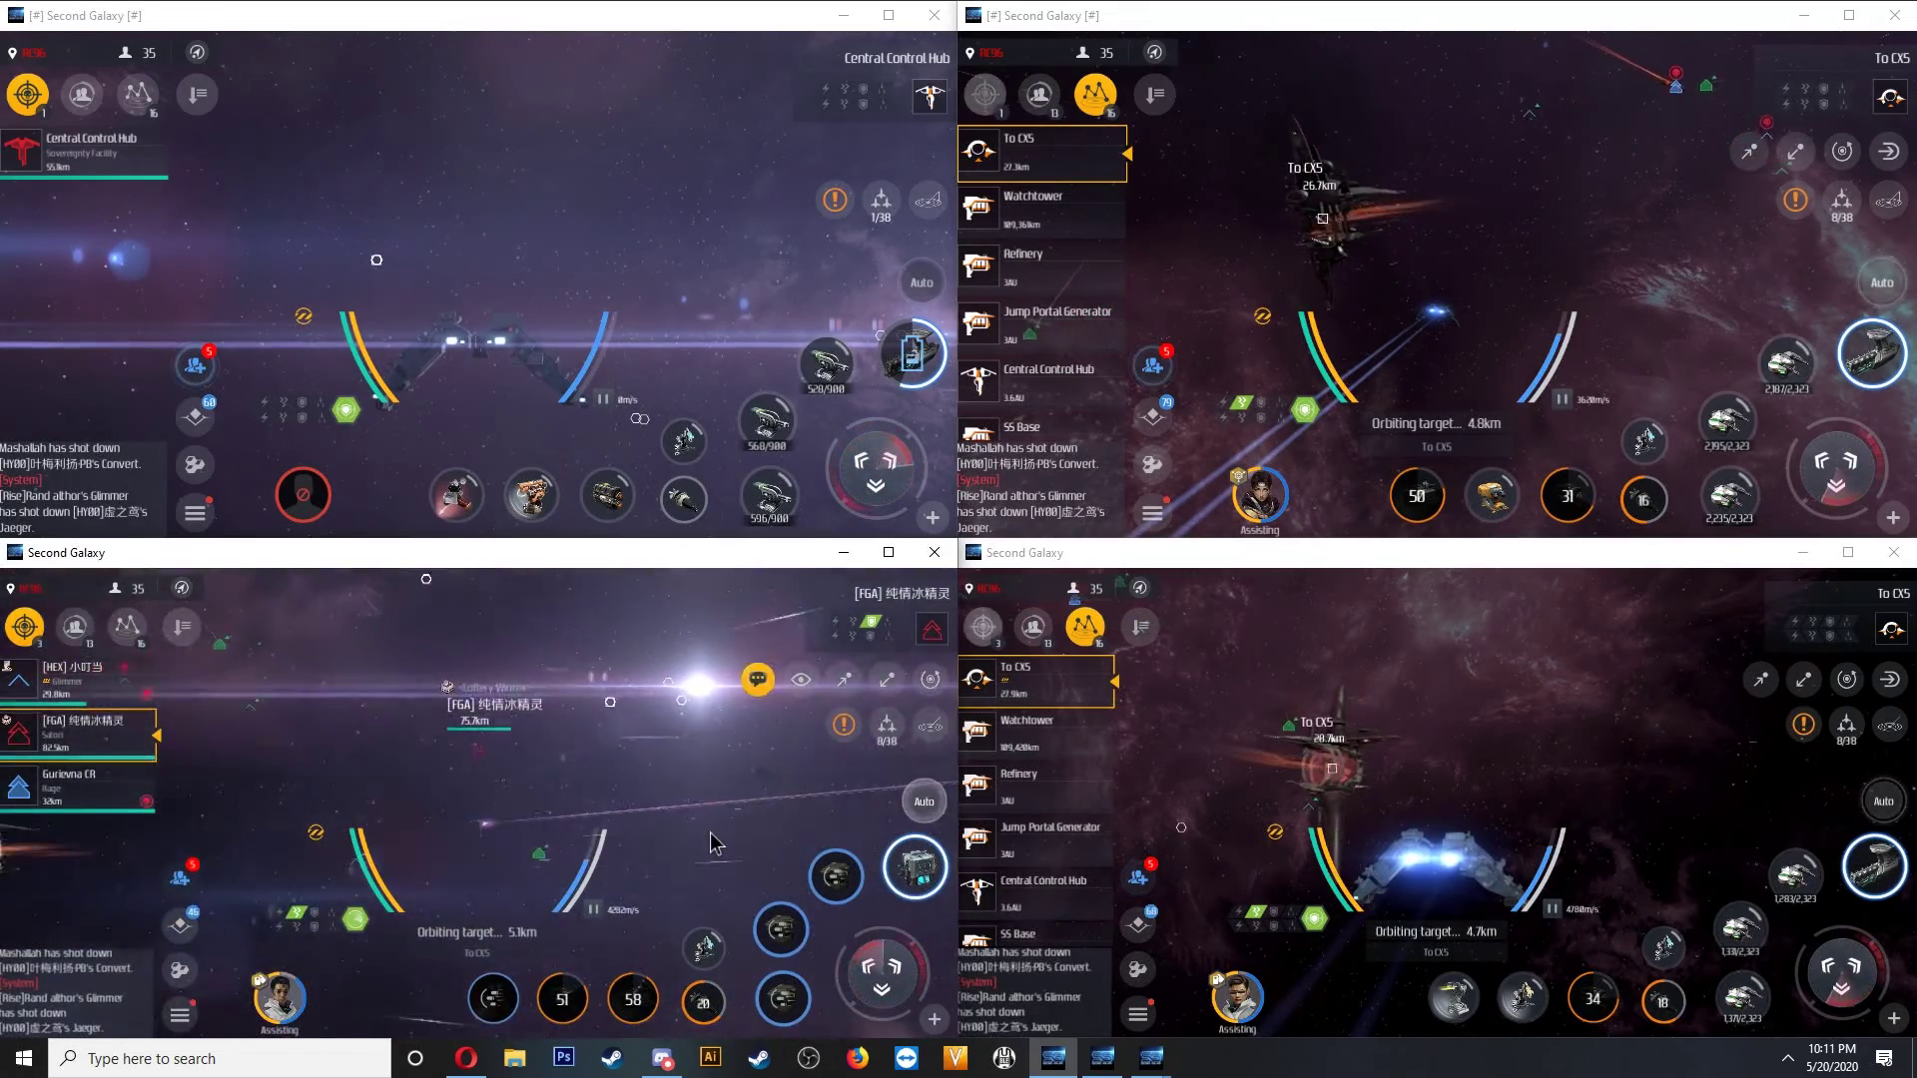
click(63, 157)
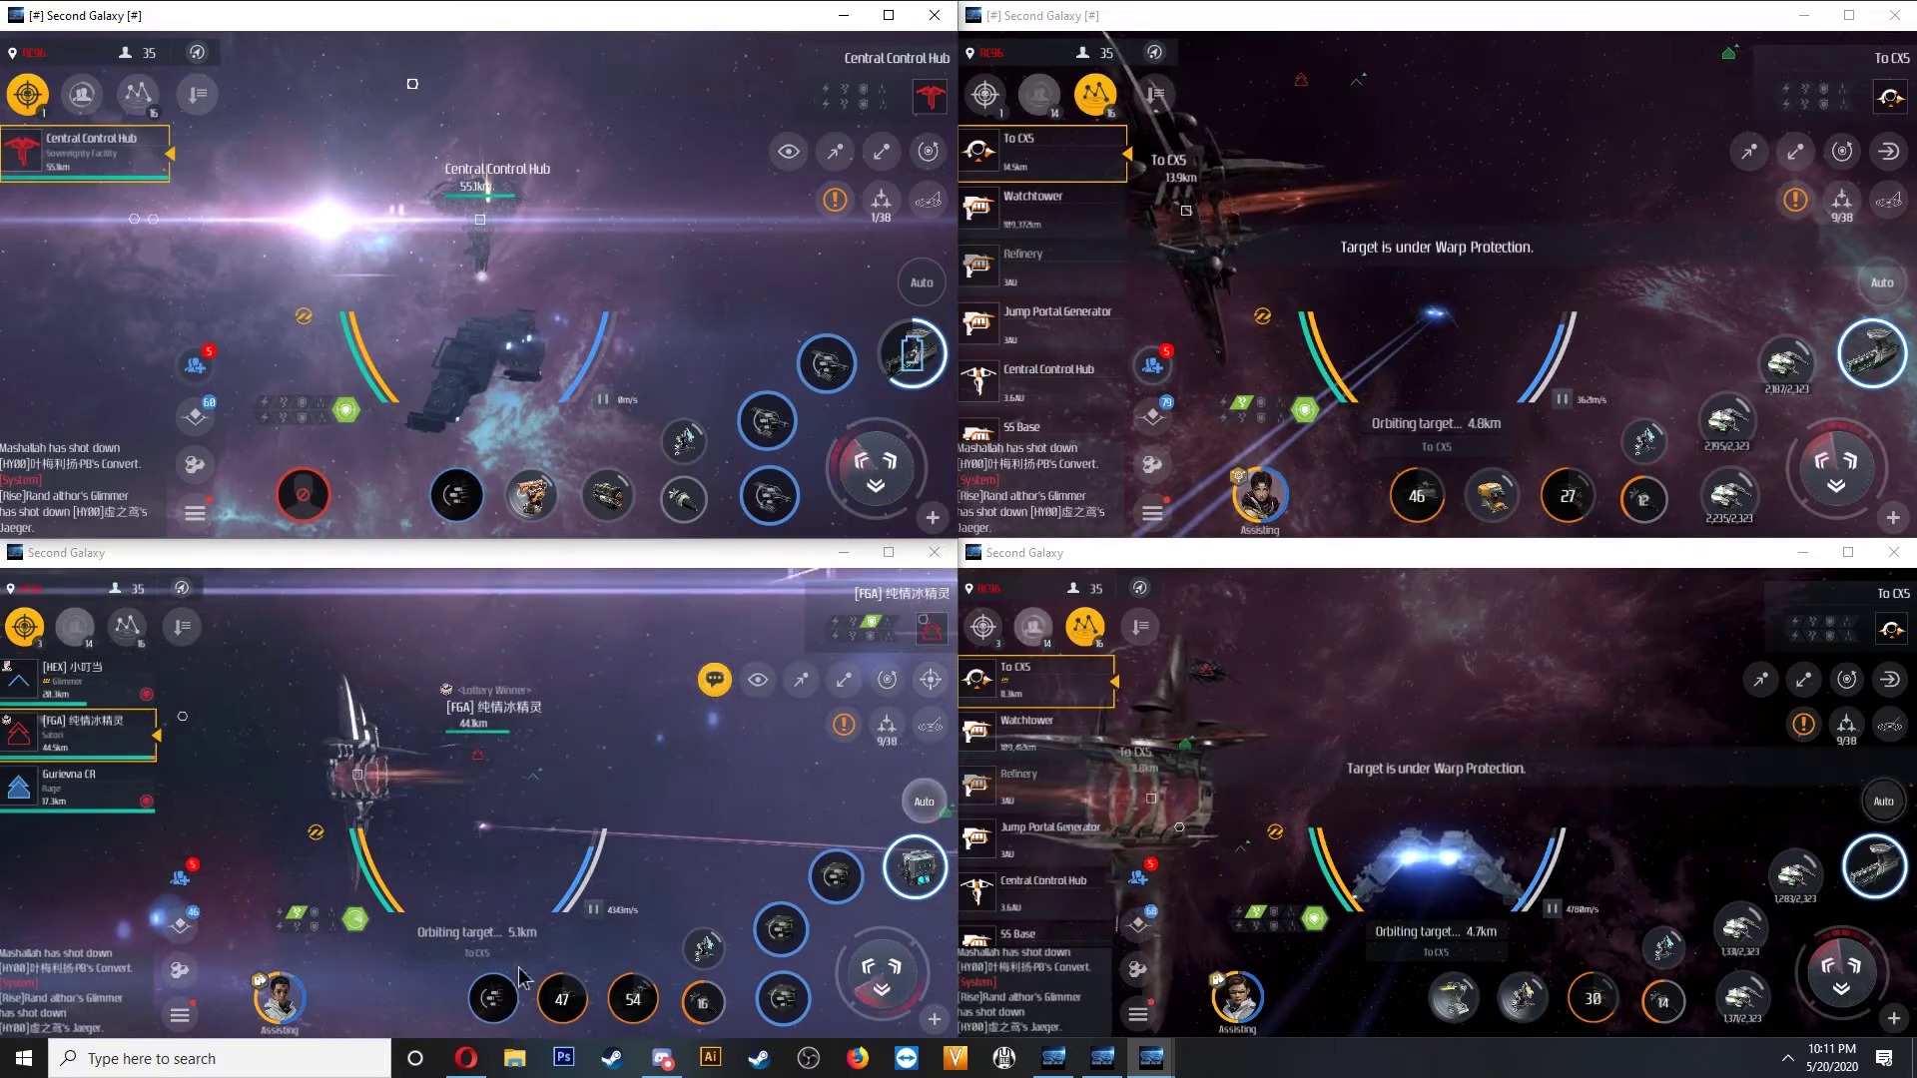
Approach the [FGA] target with the bottom-left ship and fire both lower ships' modules.
click(802, 679)
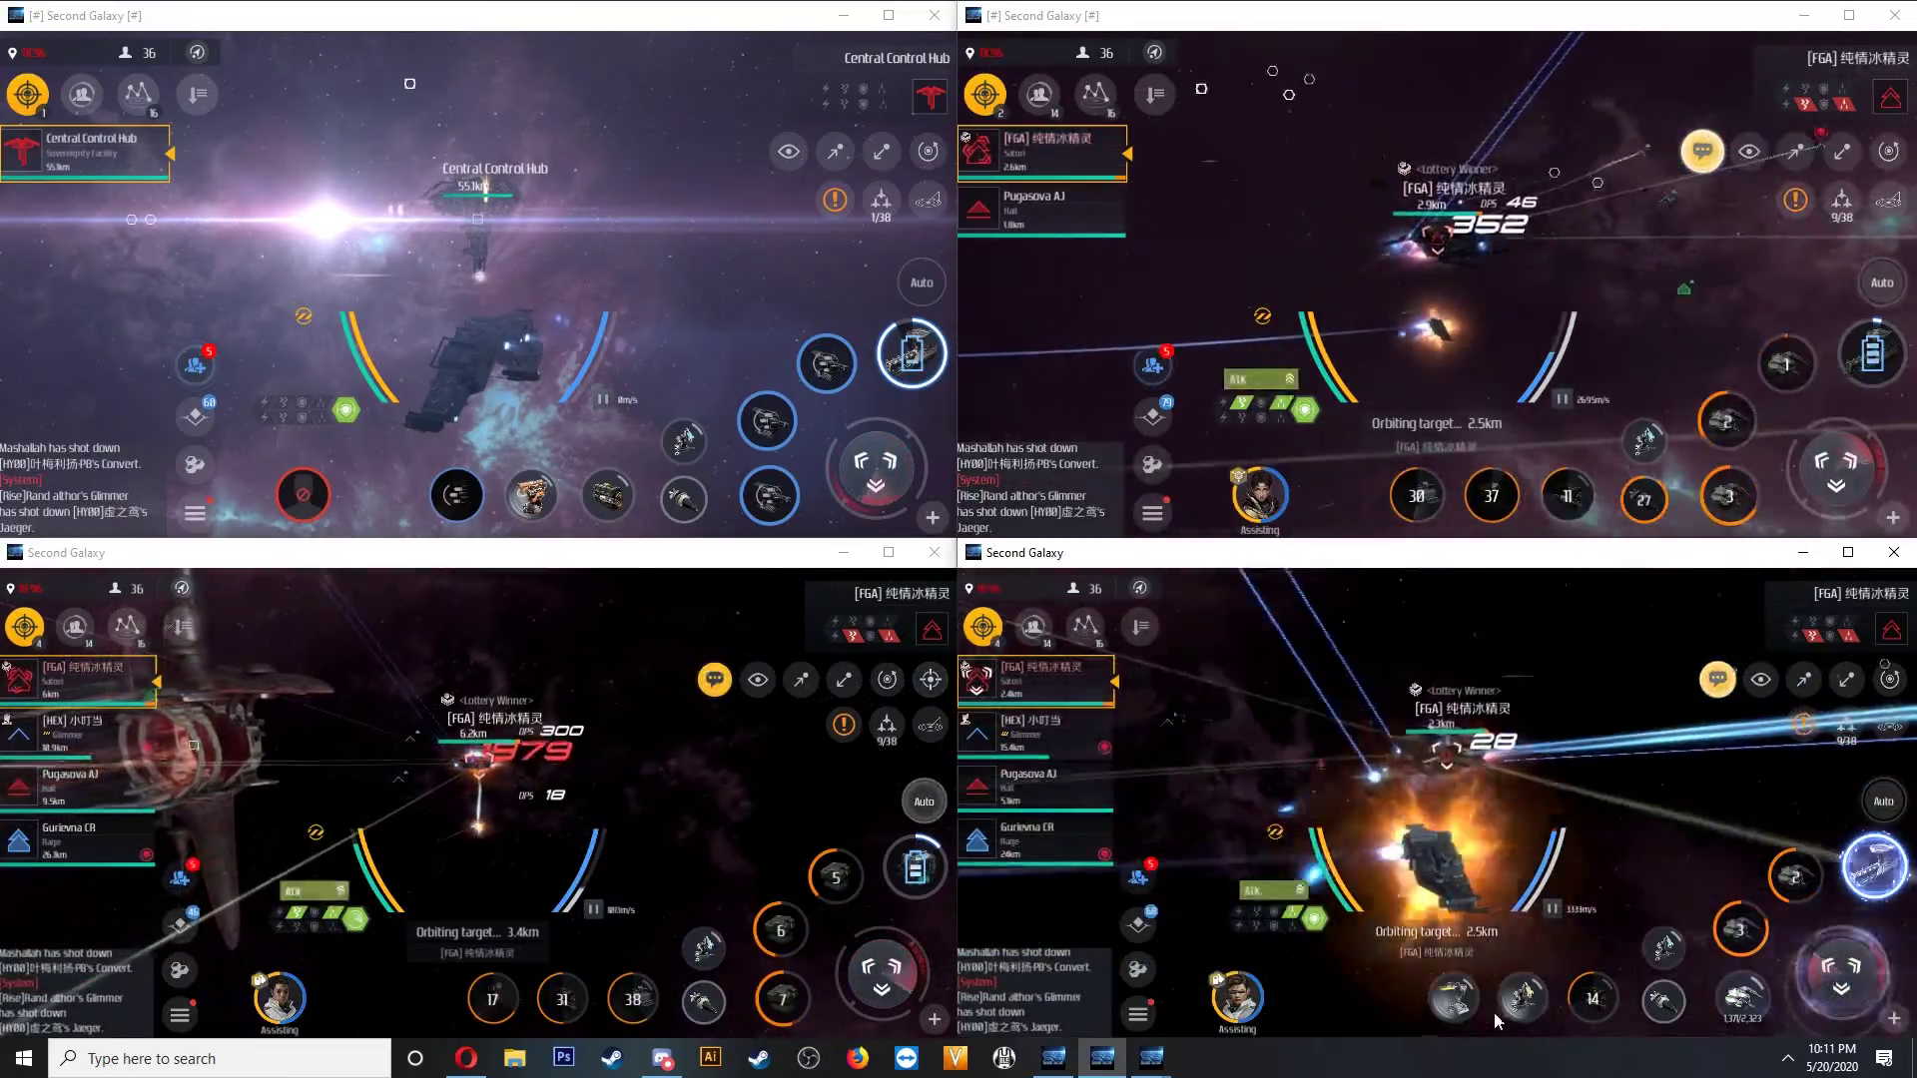
click(1793, 876)
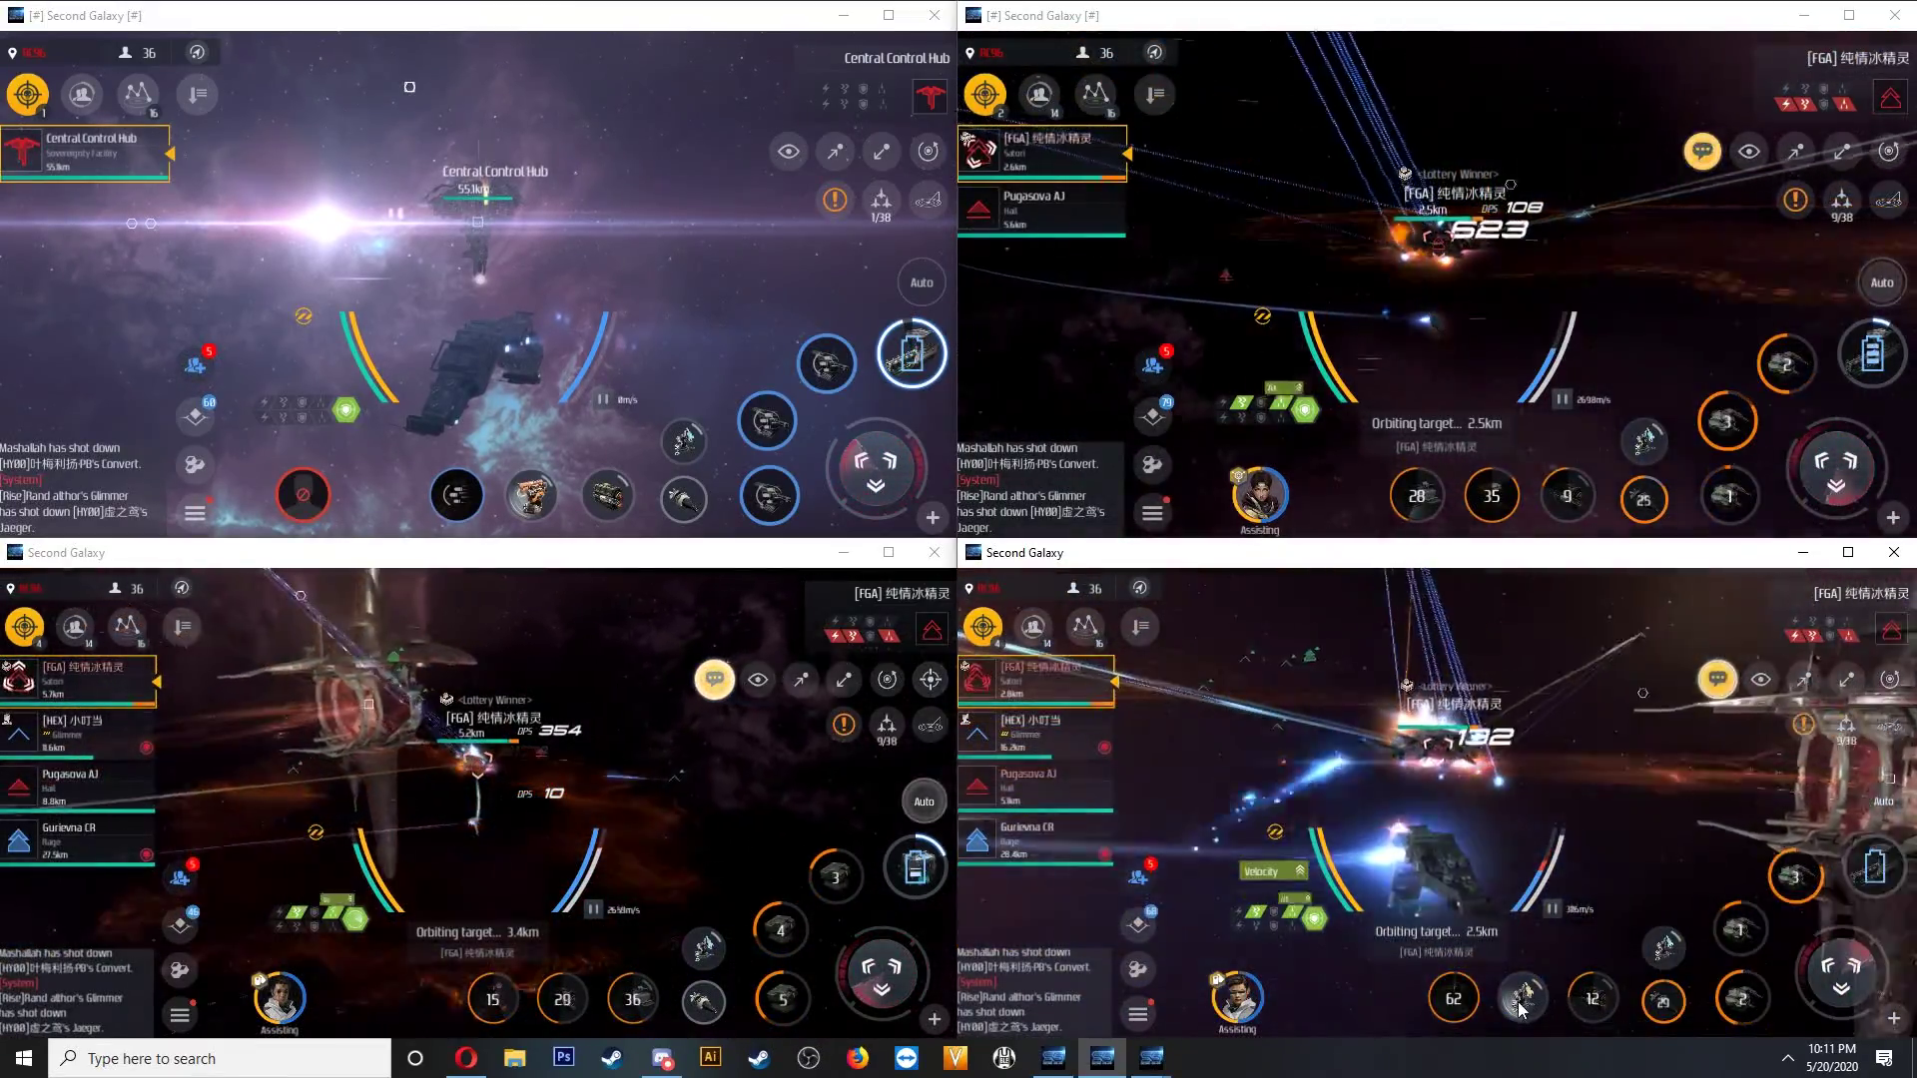
click(1520, 1000)
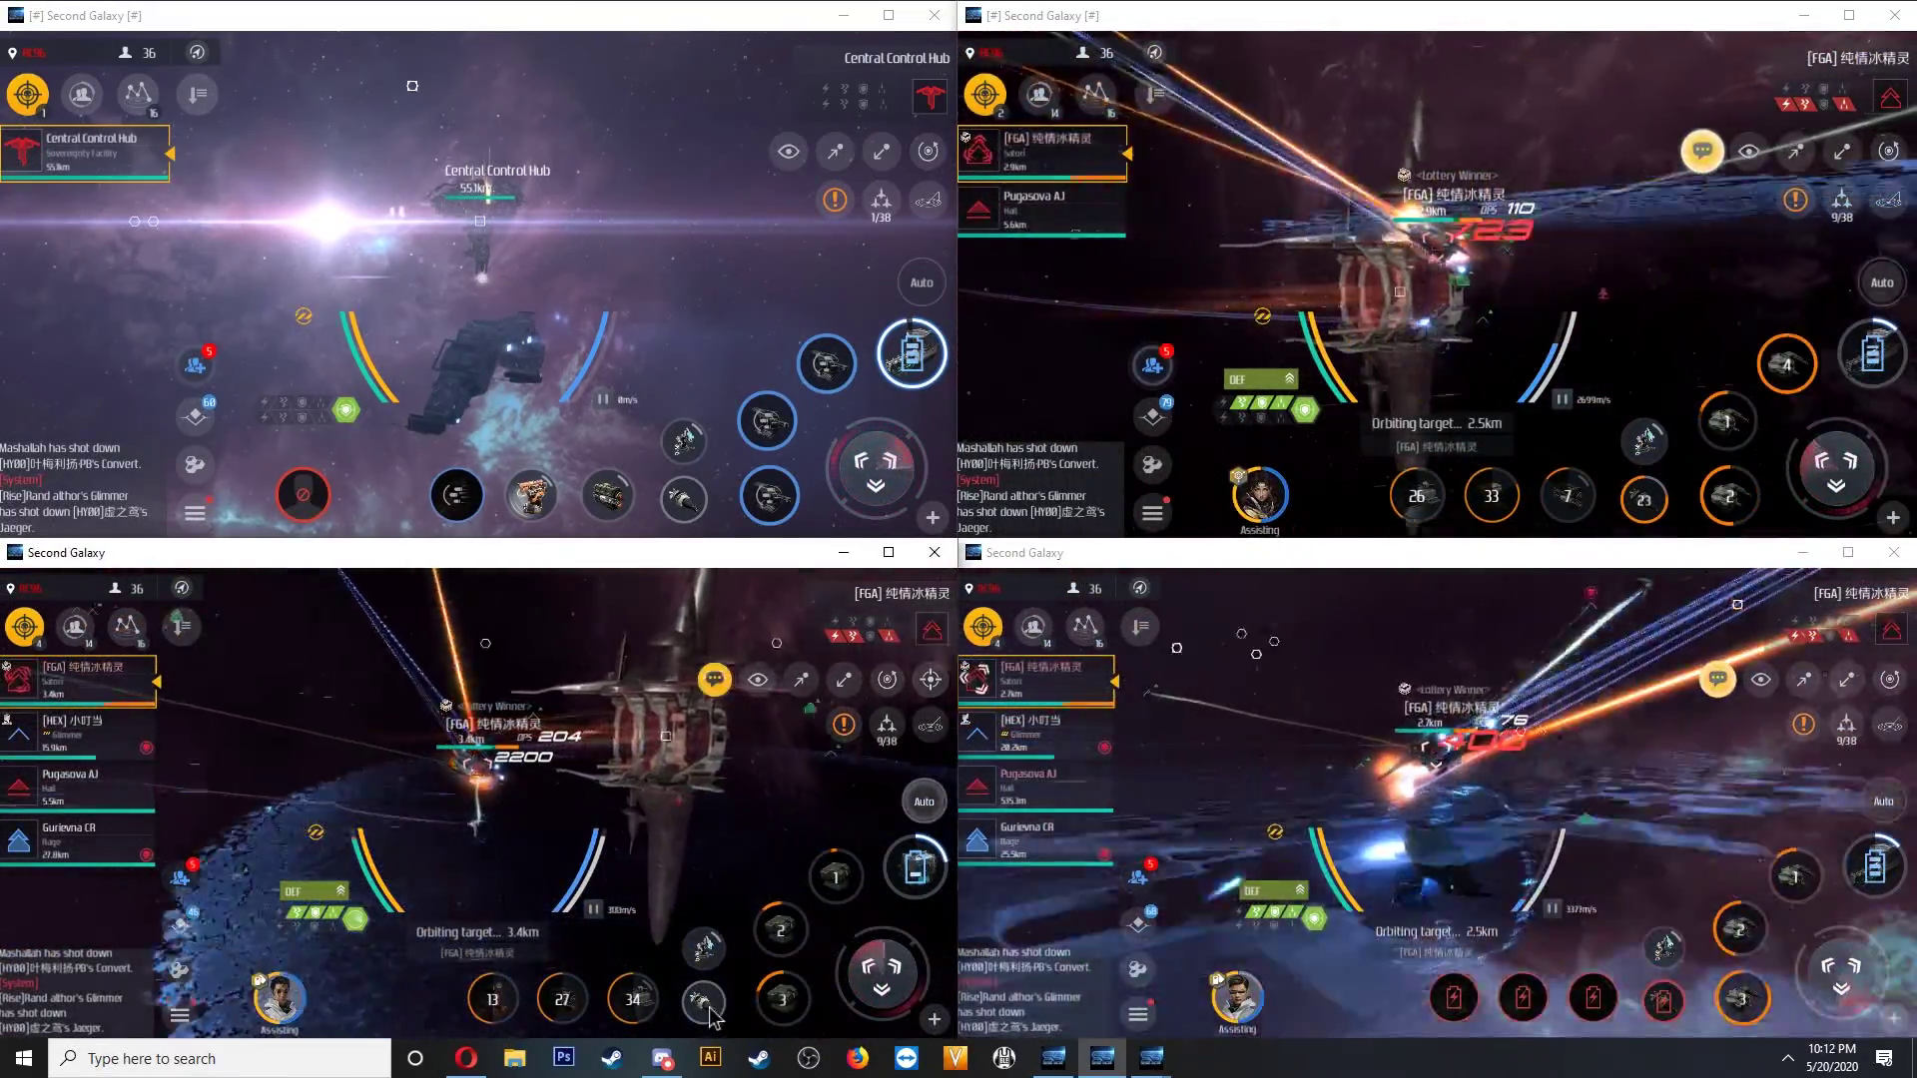
click(836, 877)
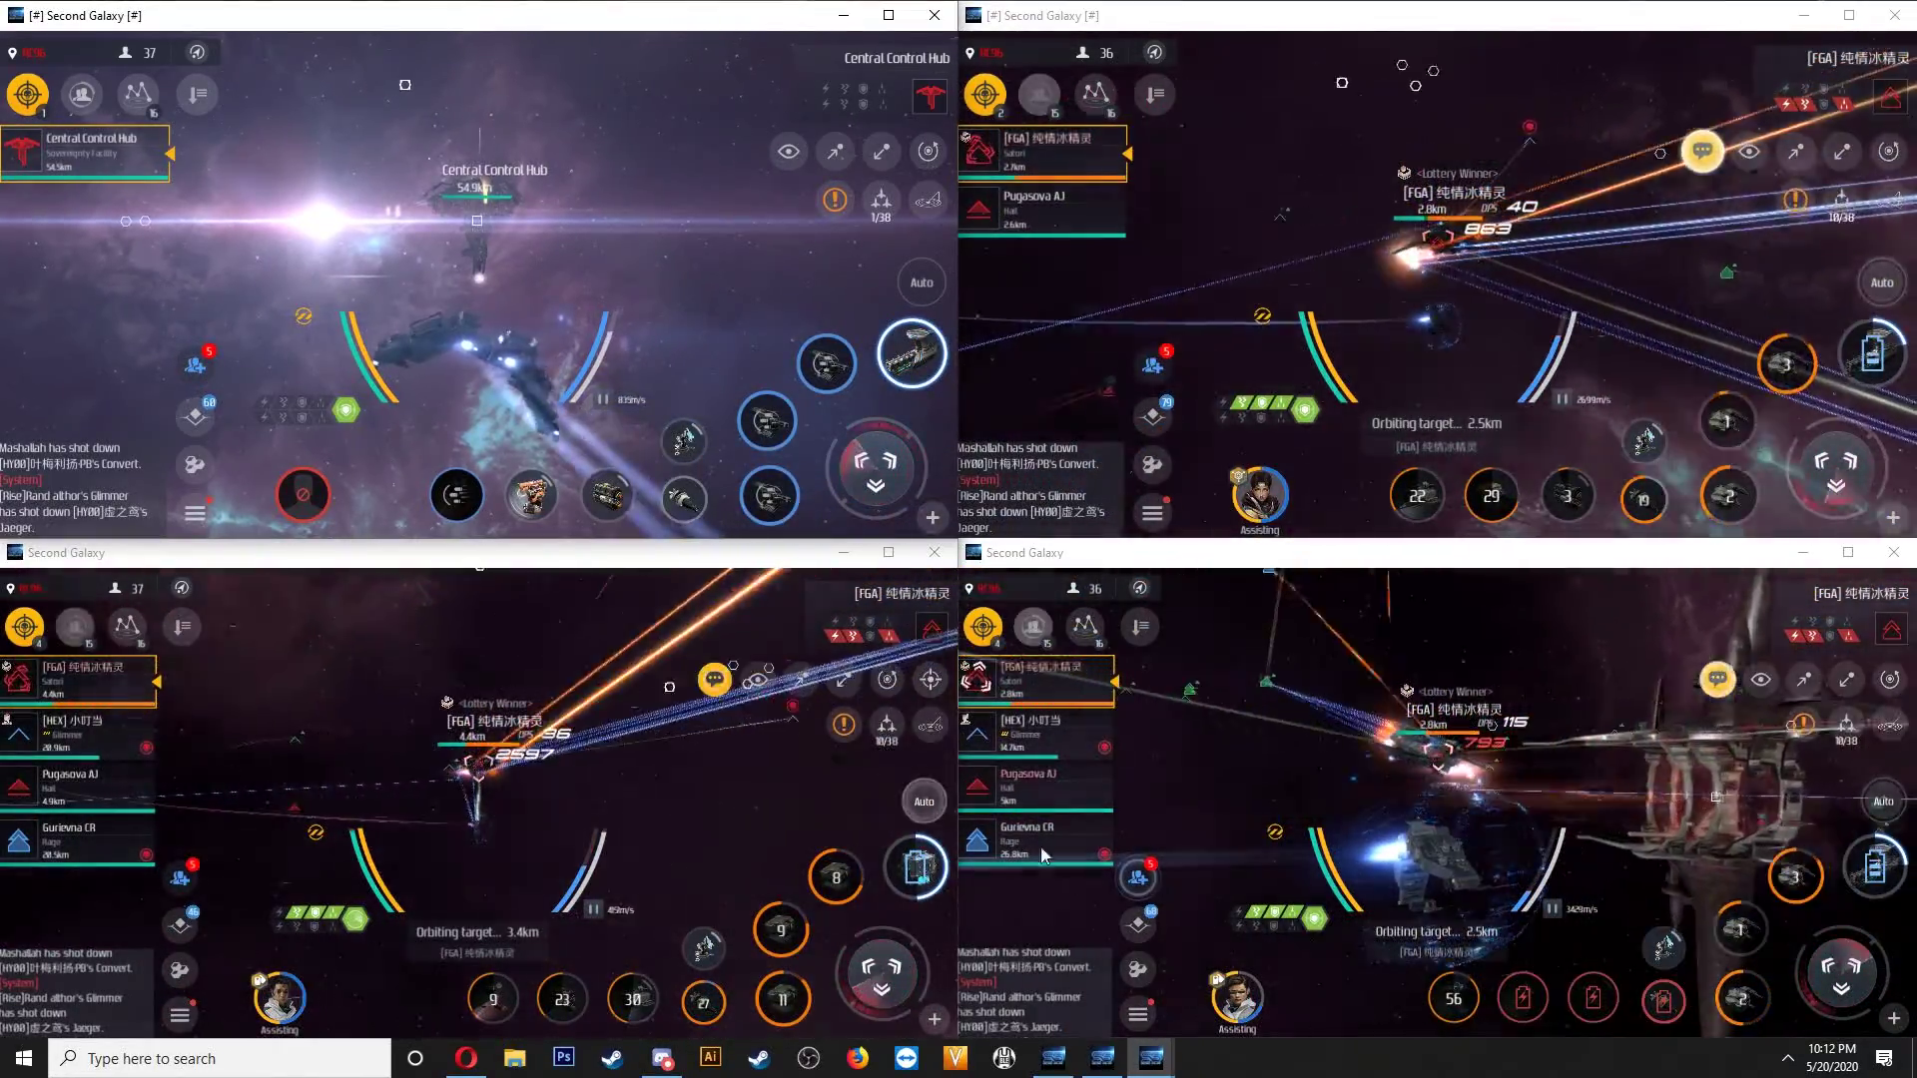
click(566, 777)
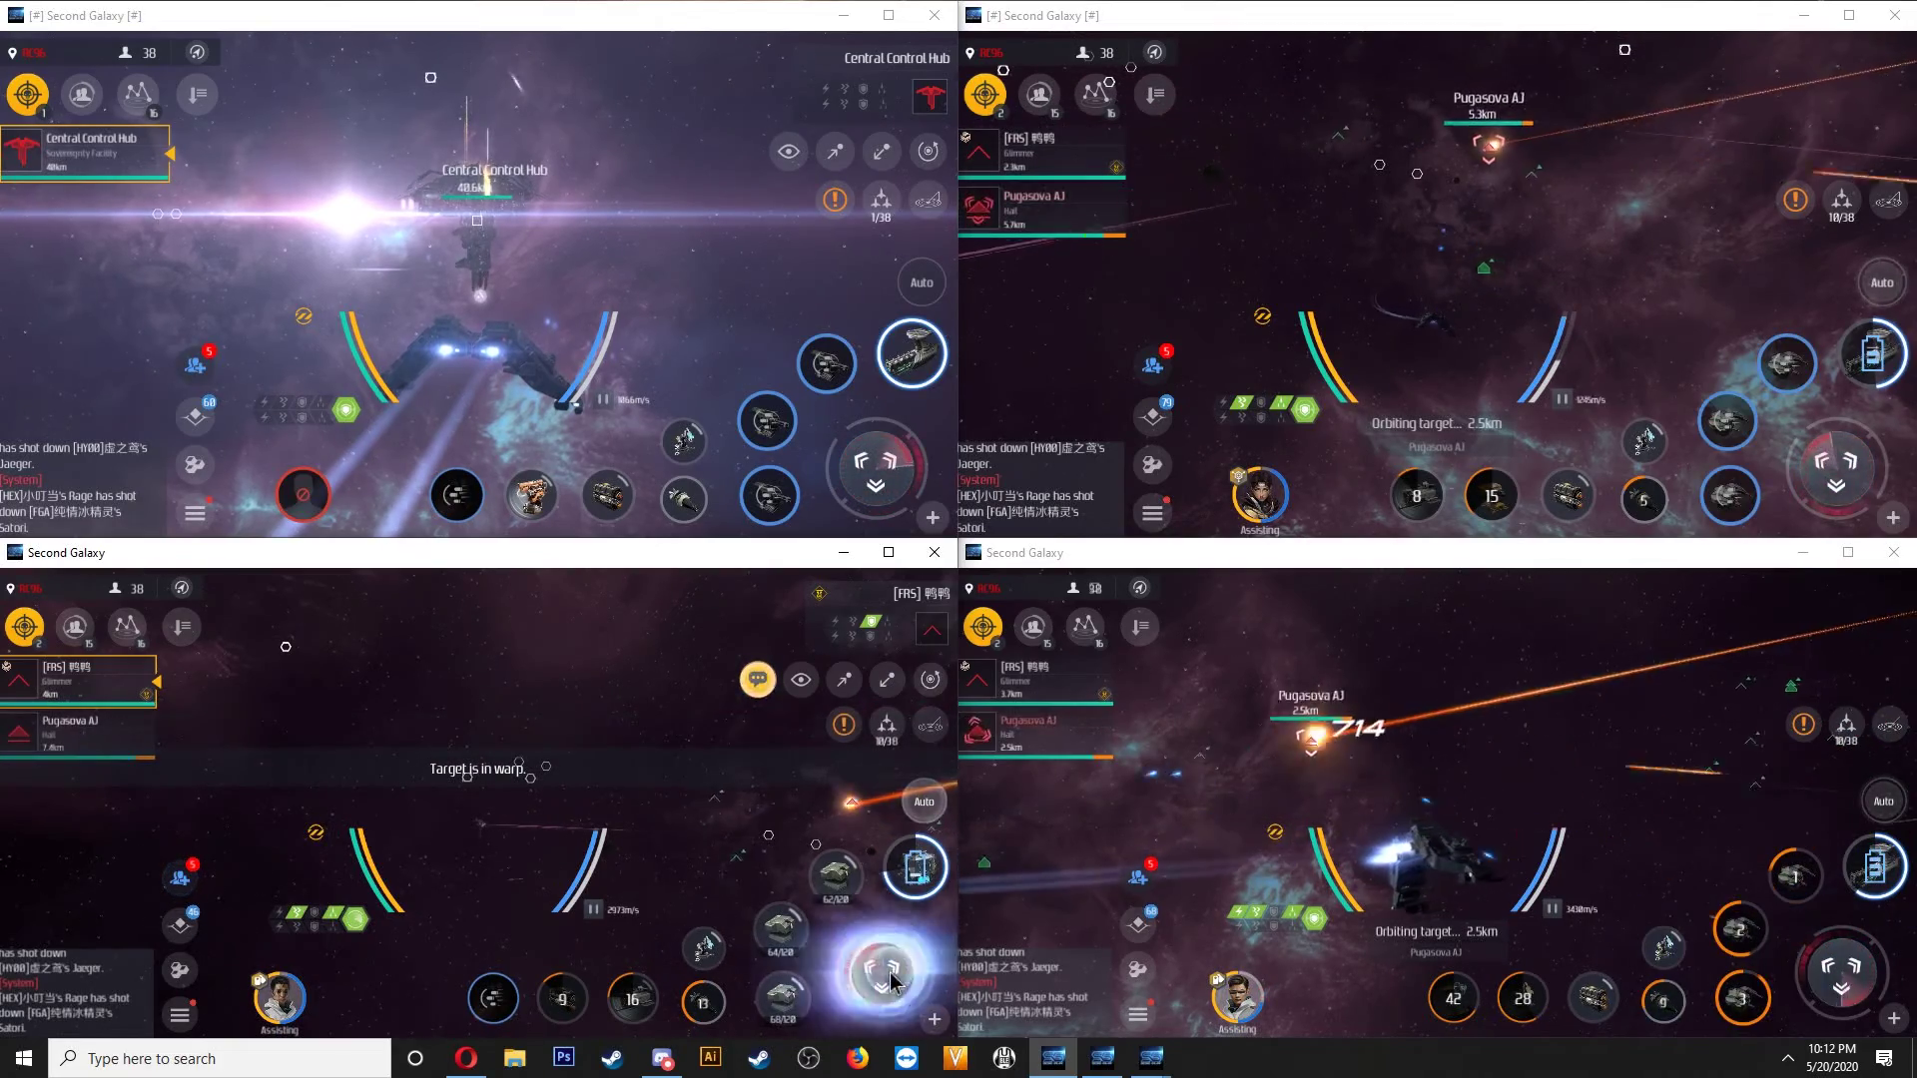
Approach the [FRS] enemy with bottom-left and top-right ships; start top-left autopilot on its route.
click(800, 681)
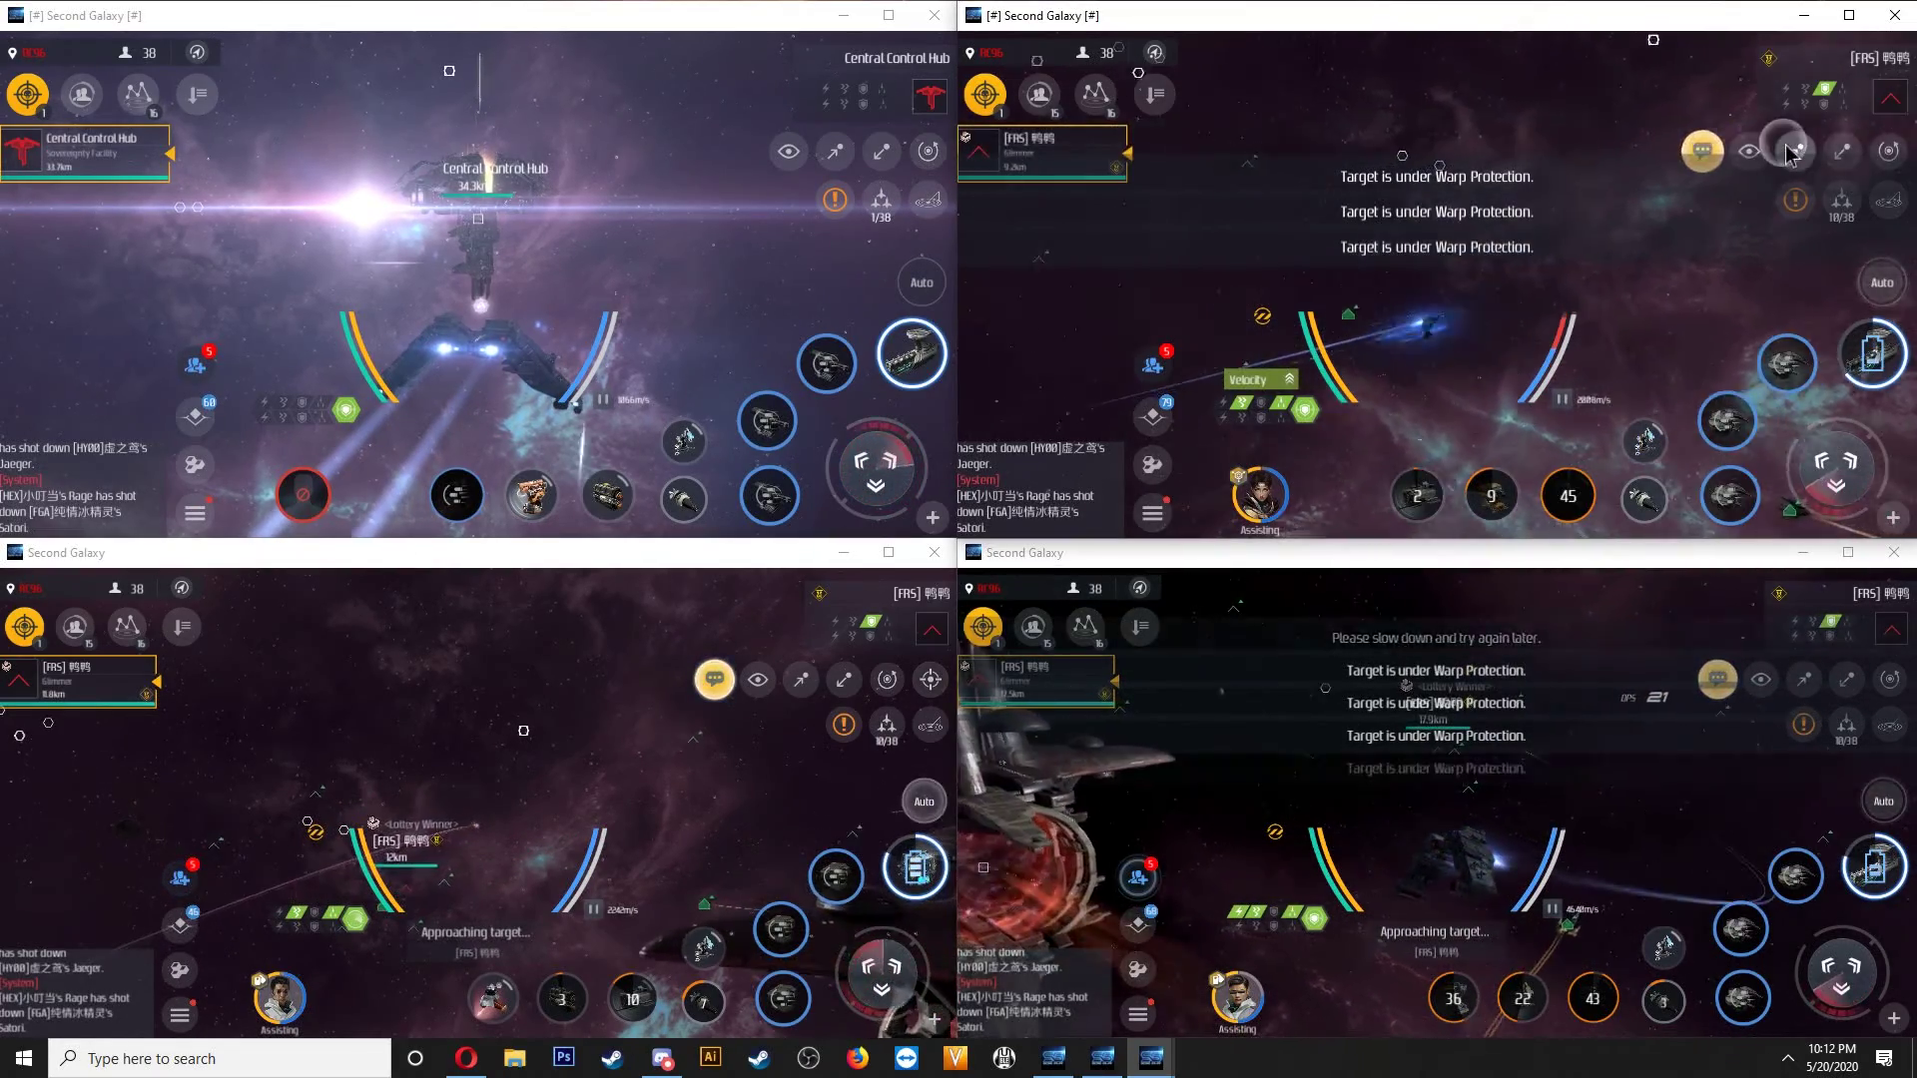
click(1793, 150)
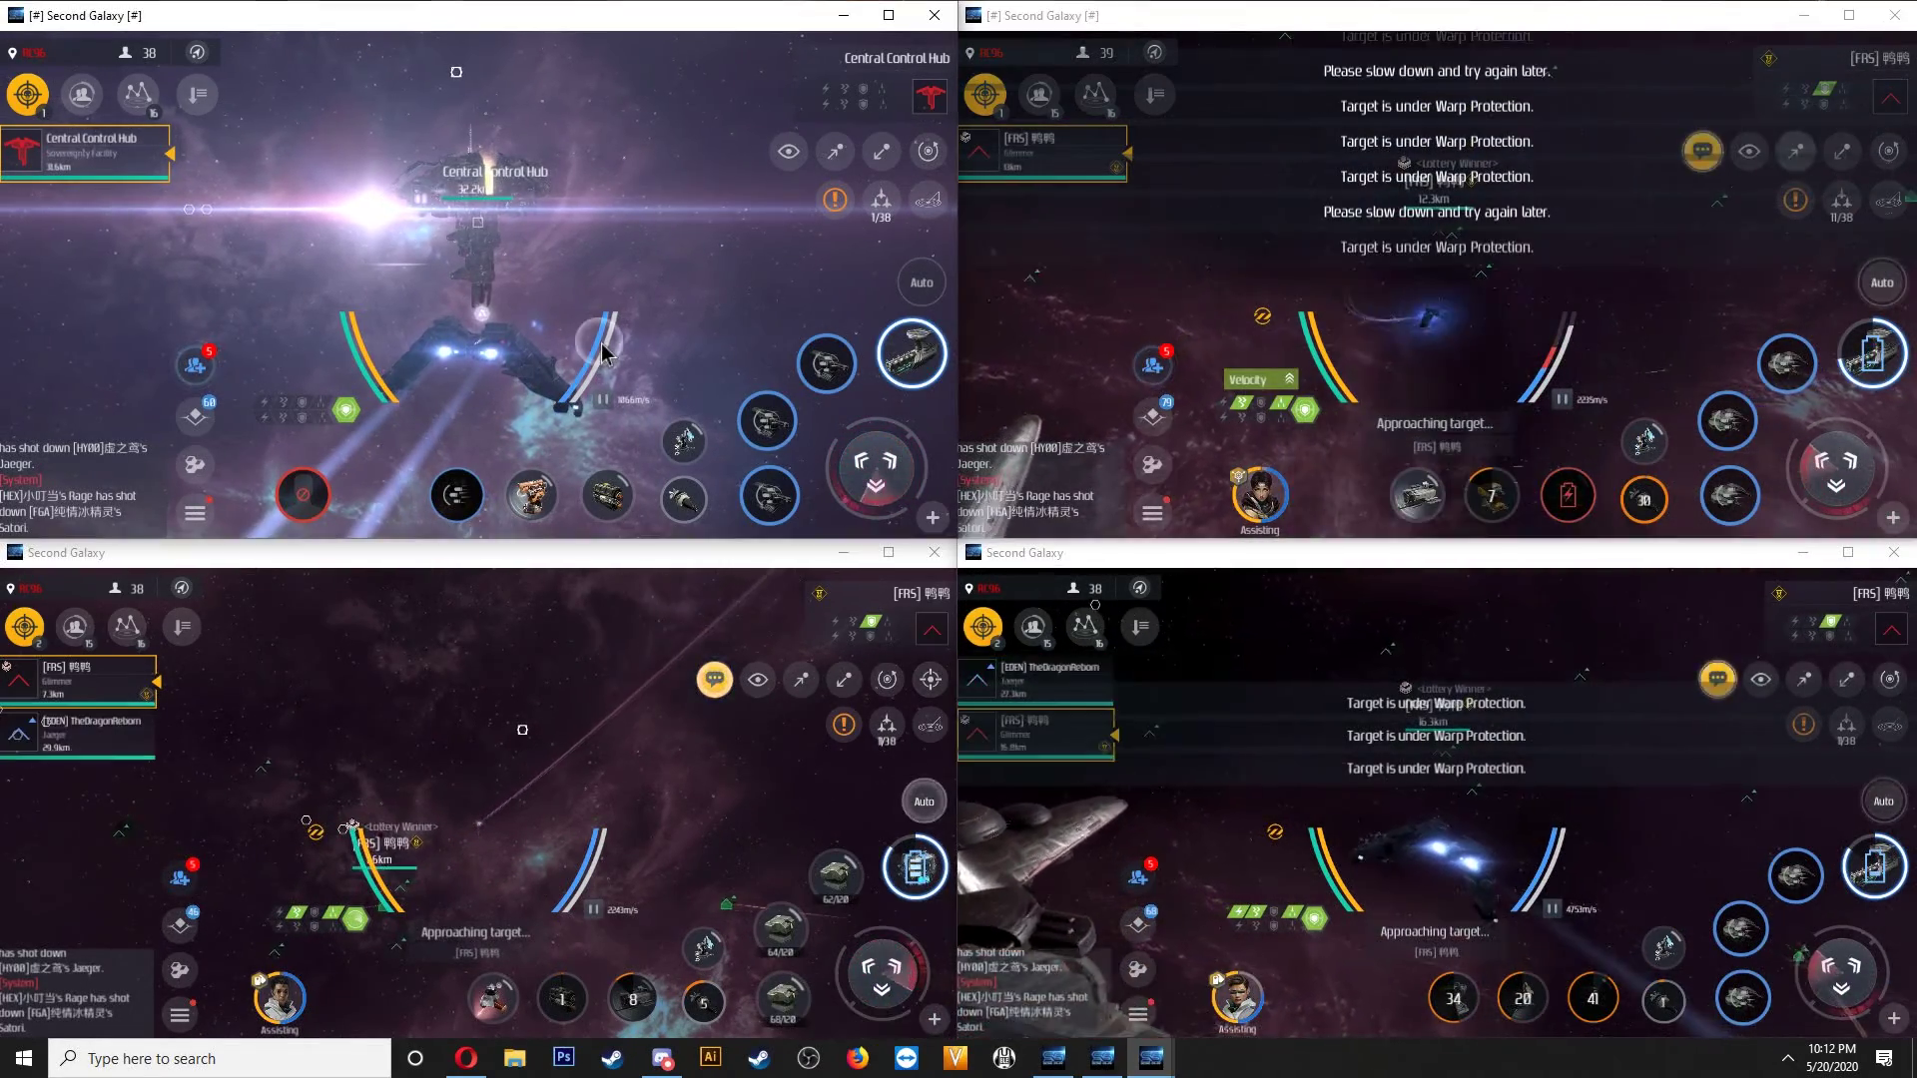
click(615, 332)
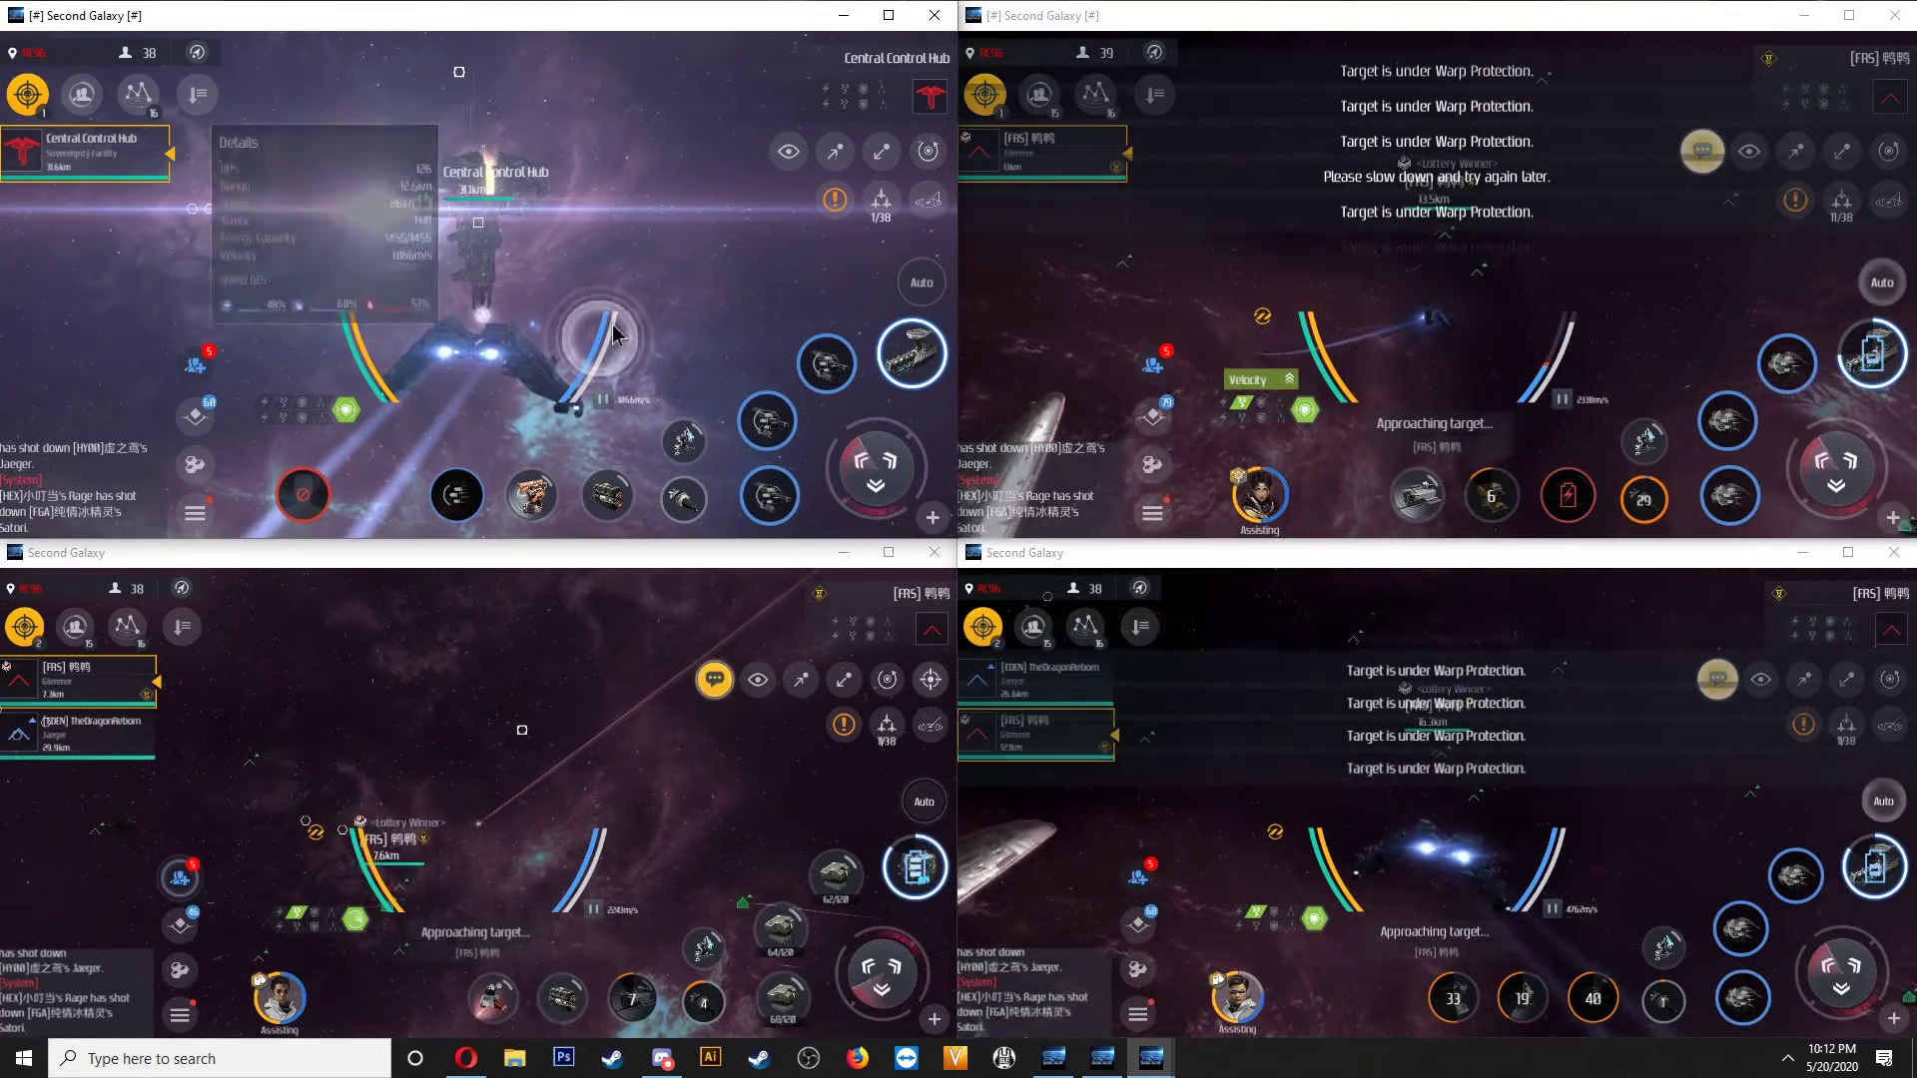
click(198, 54)
click(667, 221)
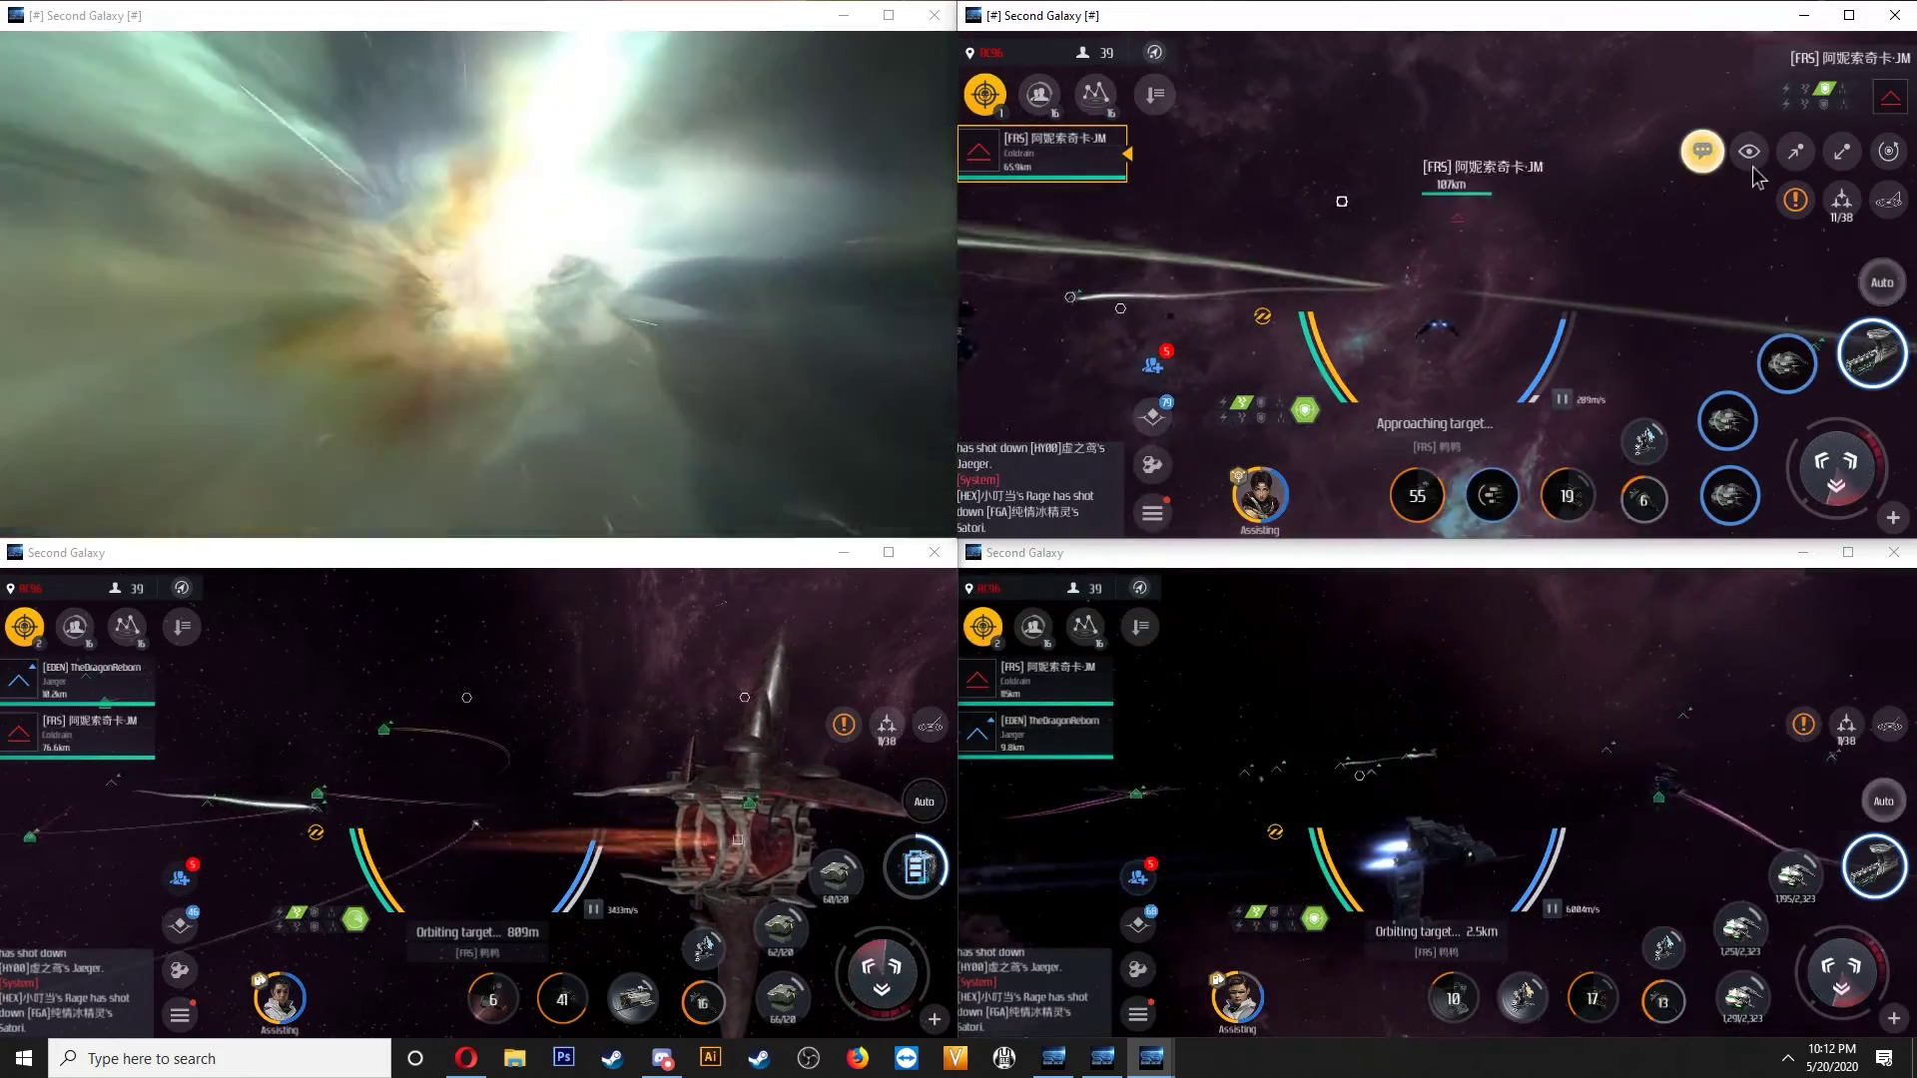
Send the top-right ship after the [FGB] enemy, then target the remaining enemy.
click(1794, 156)
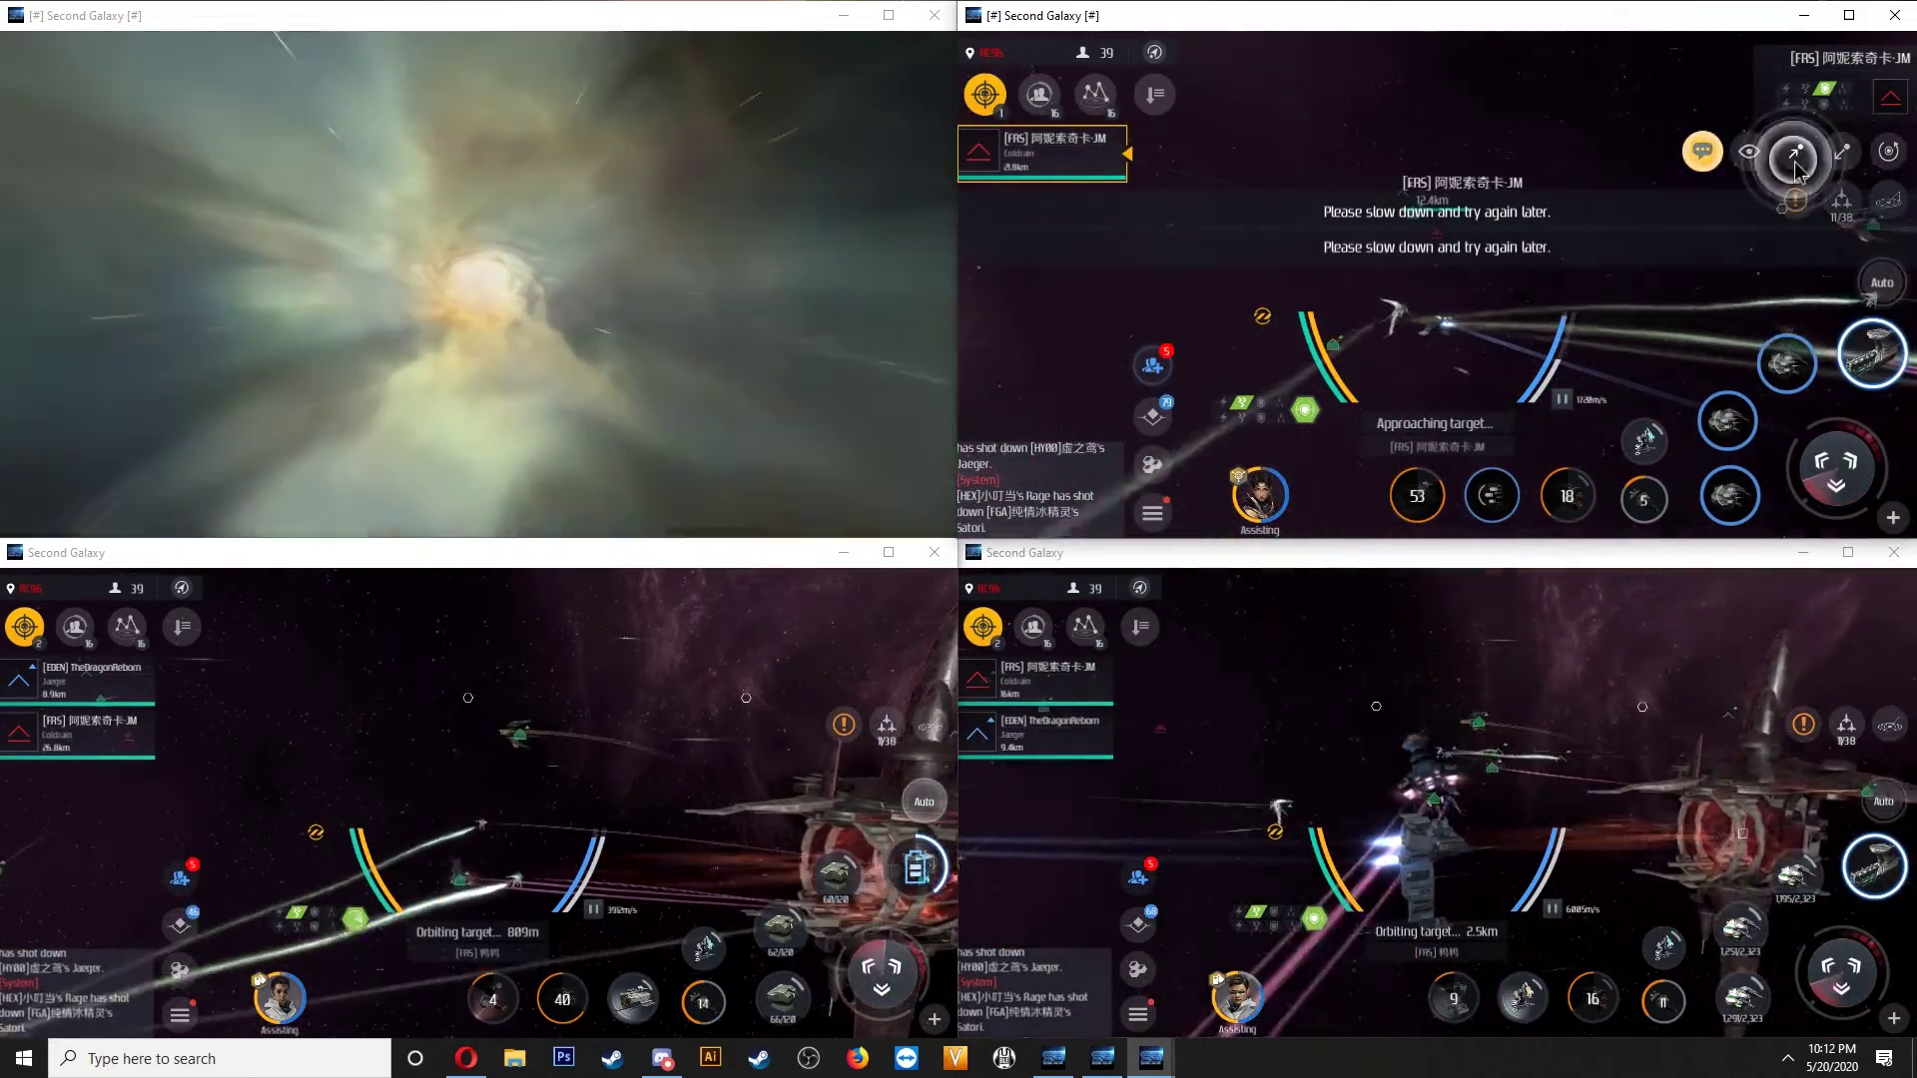
click(1794, 156)
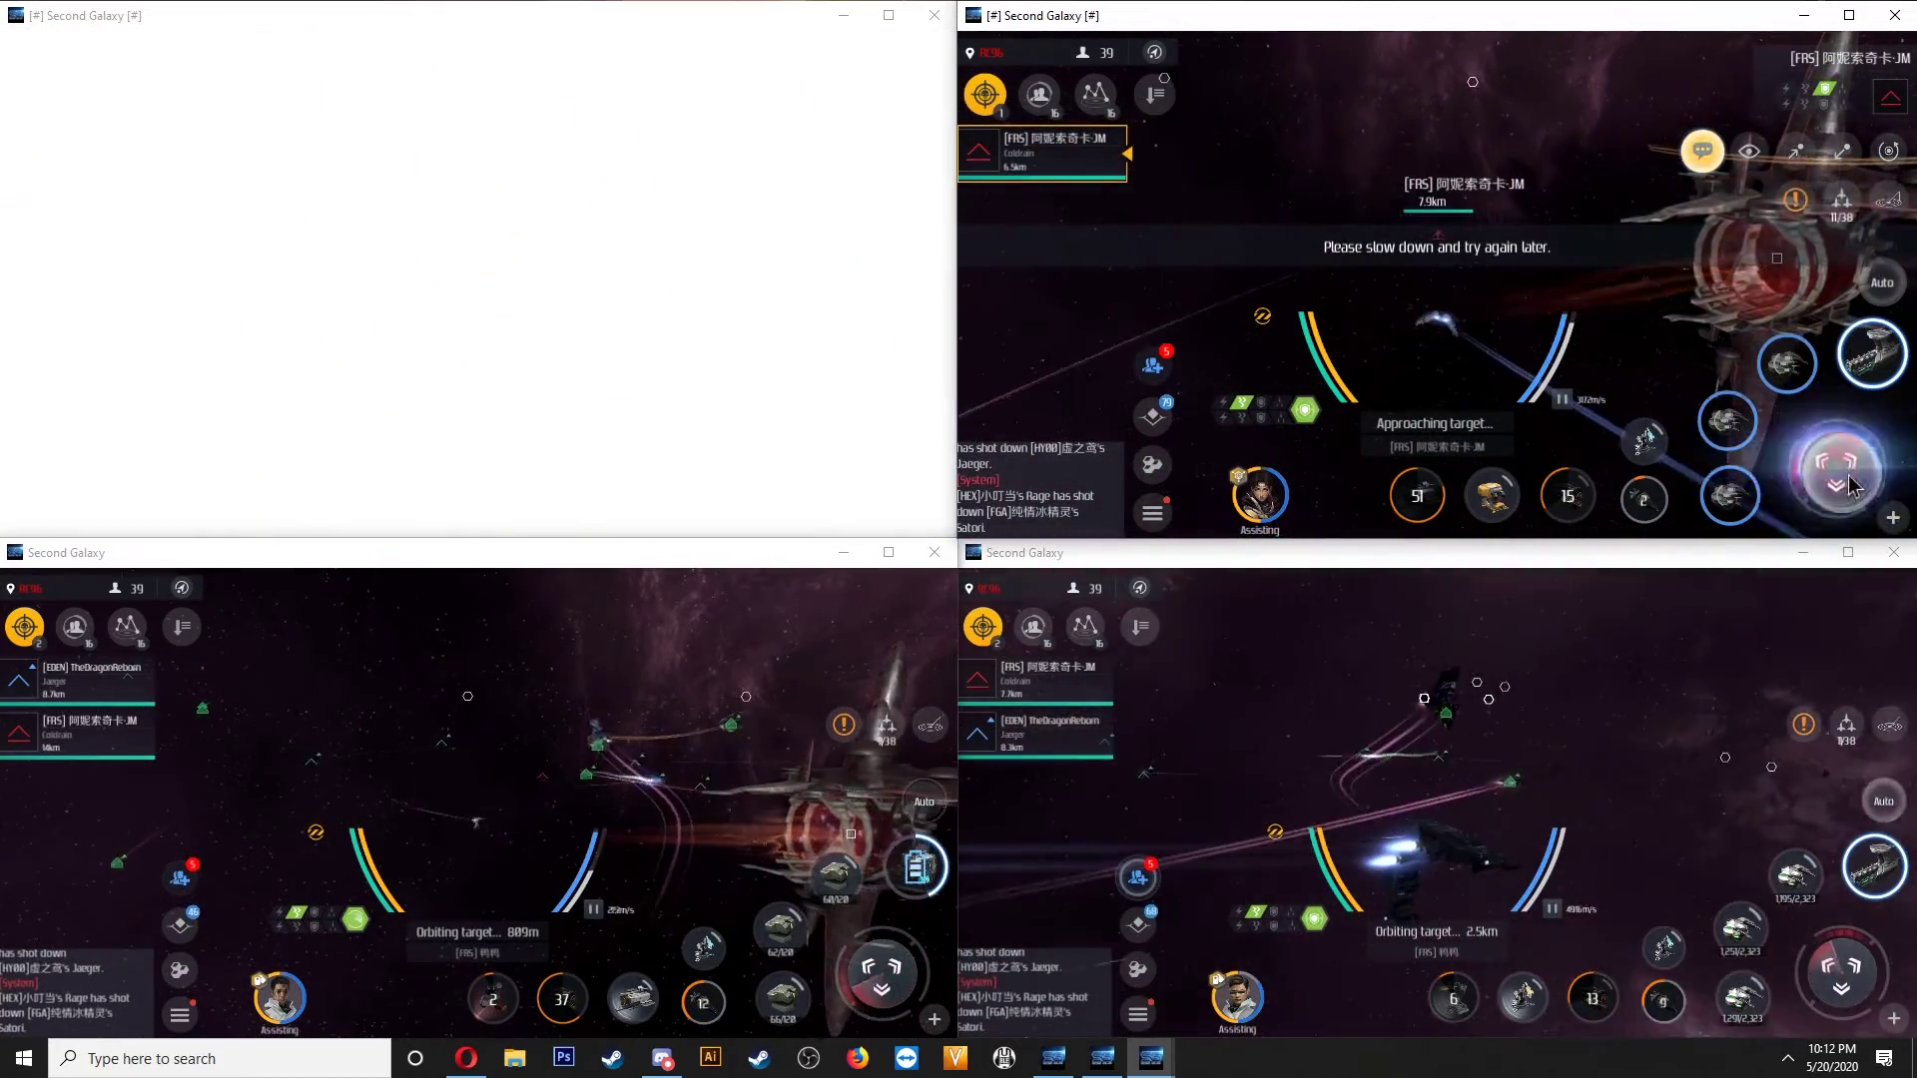
click(1842, 468)
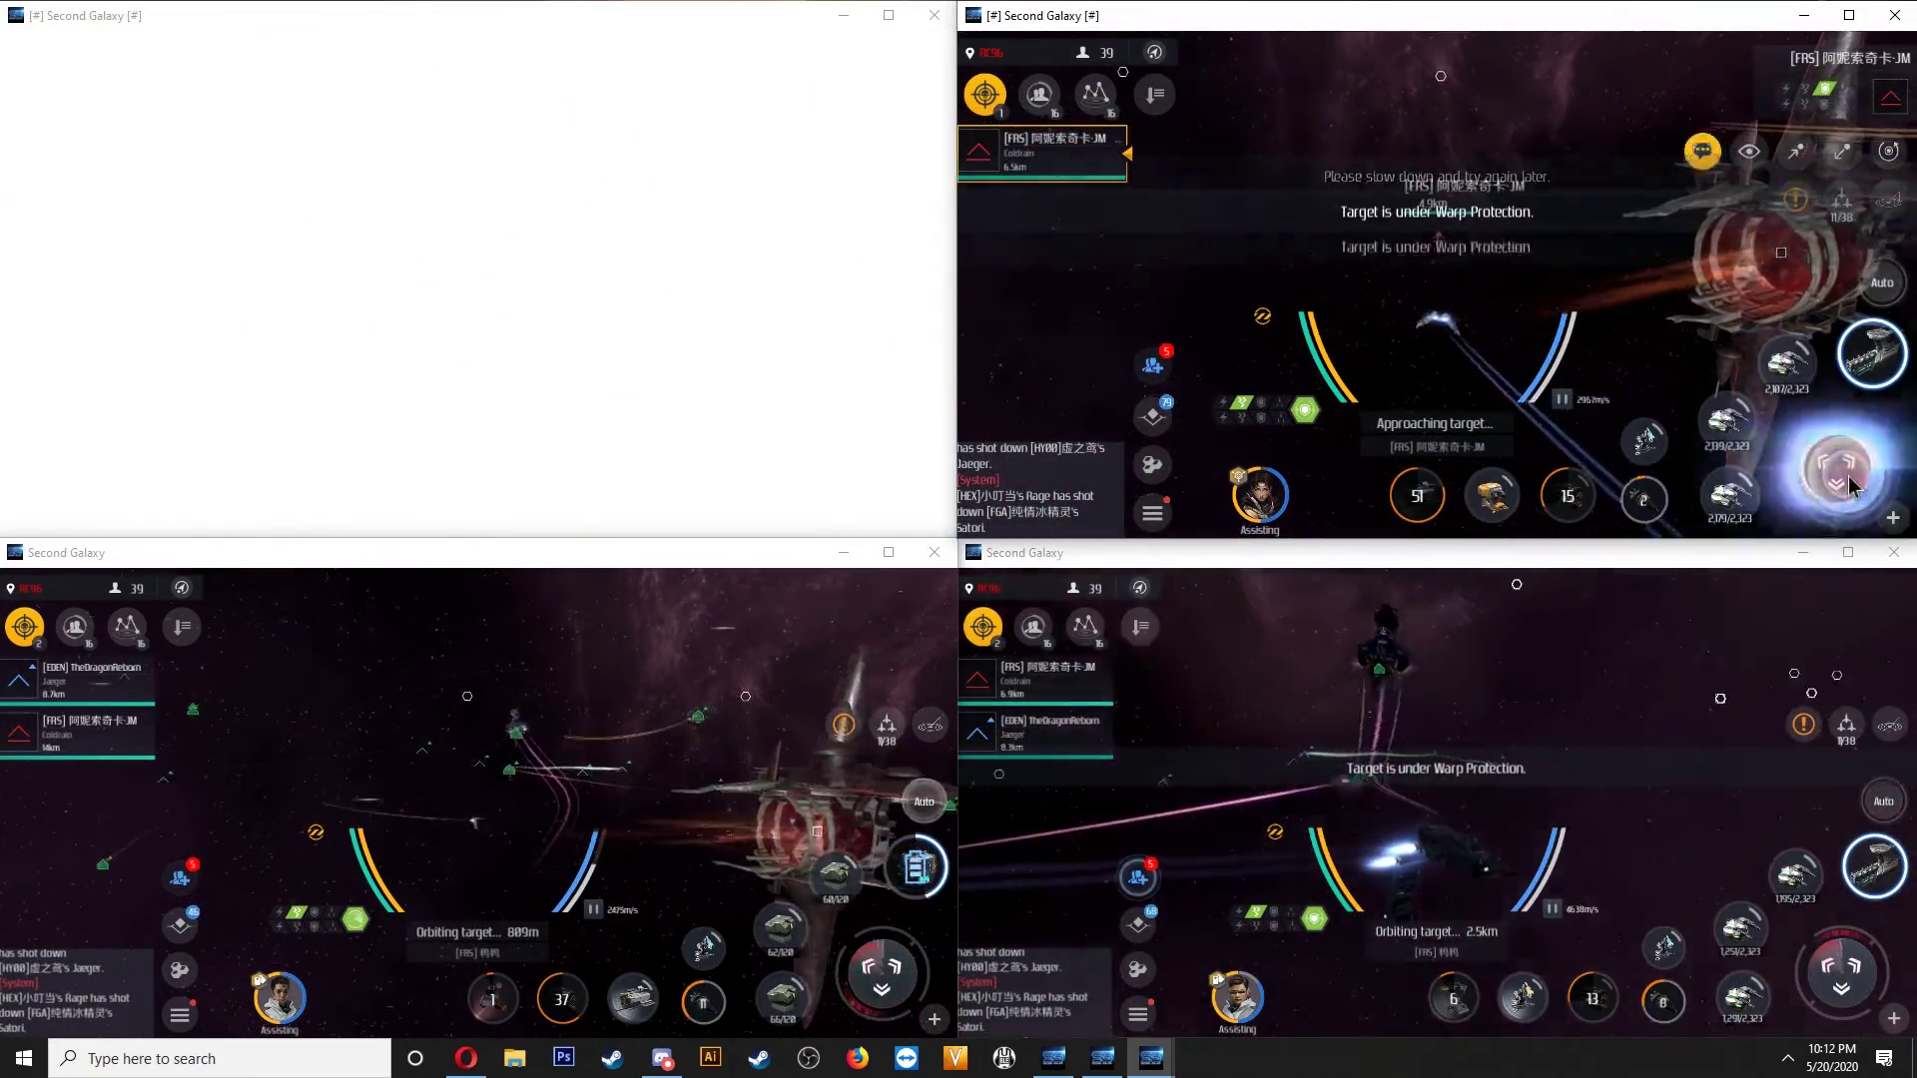
click(1842, 468)
click(1851, 482)
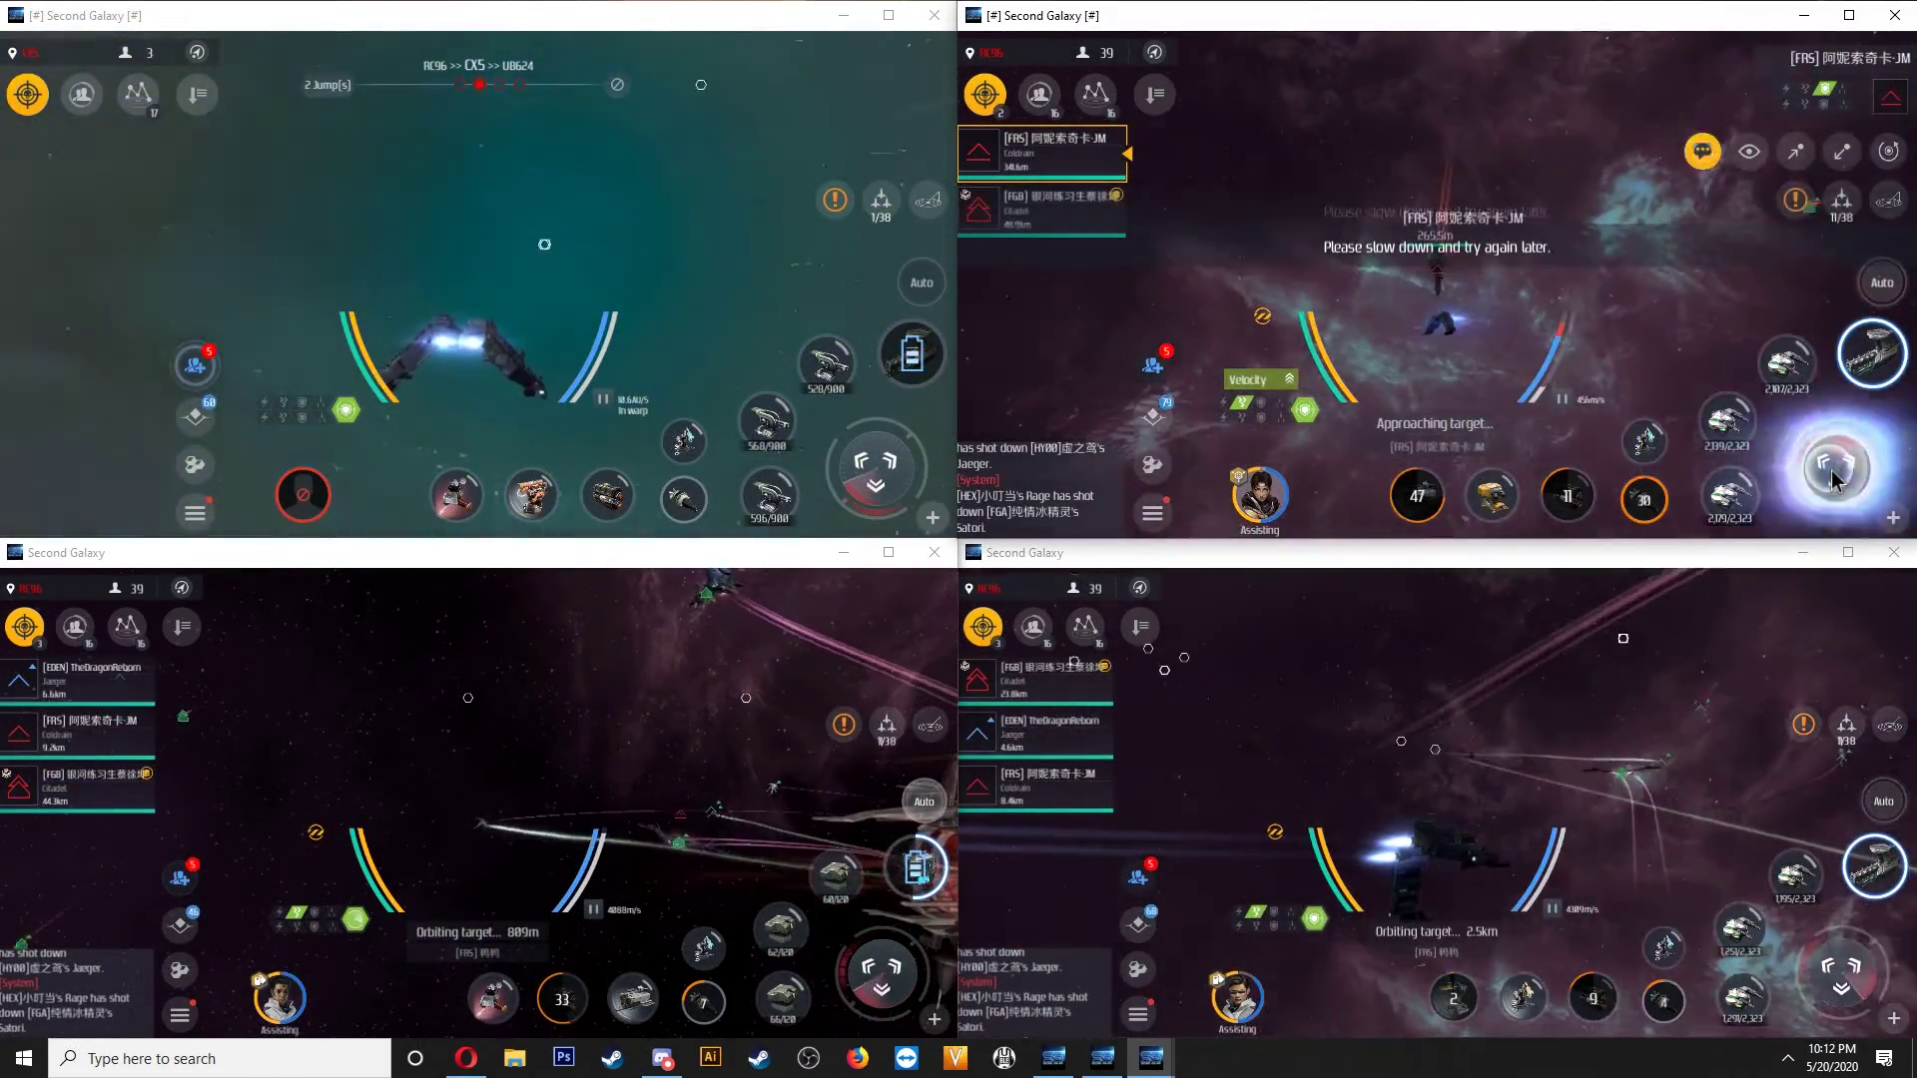
click(1726, 422)
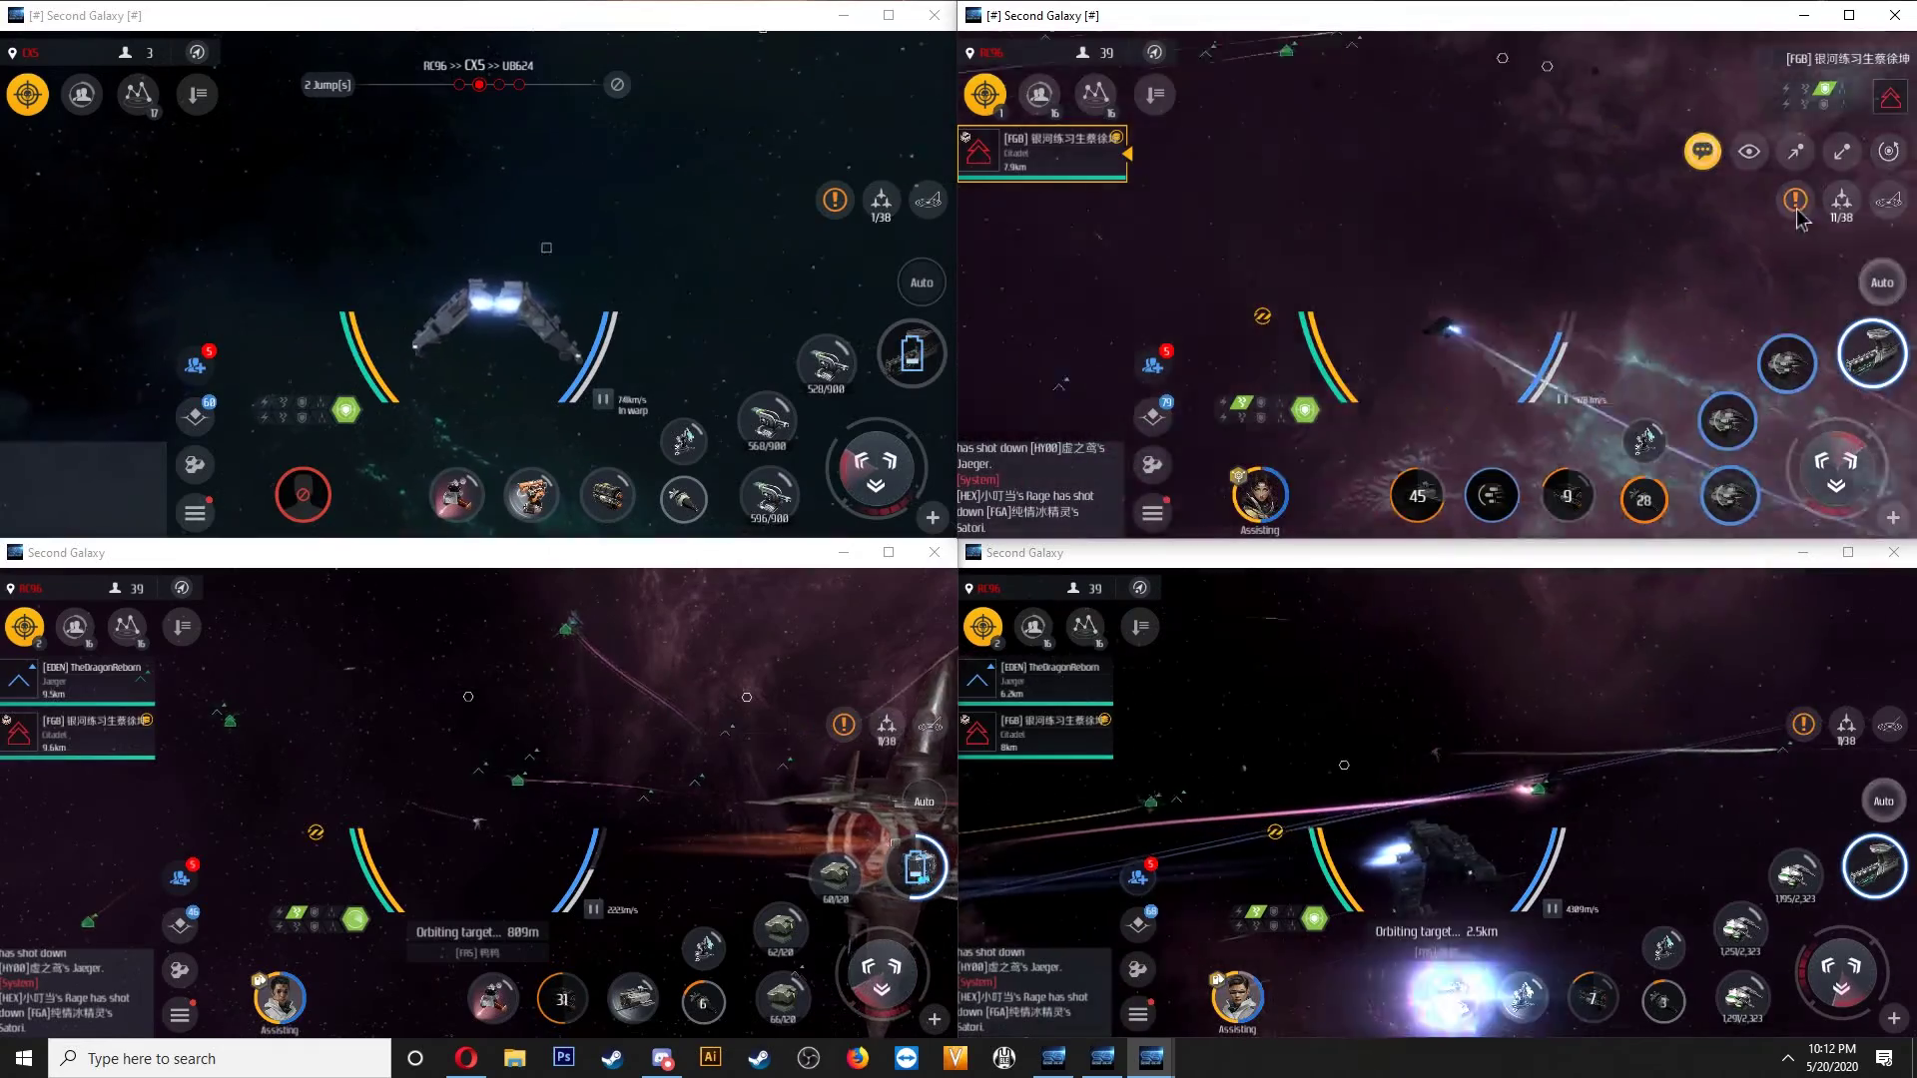
Lock and approach the [FGB] enemy with both lower ships, then open bottom-left's locations list.
click(1034, 735)
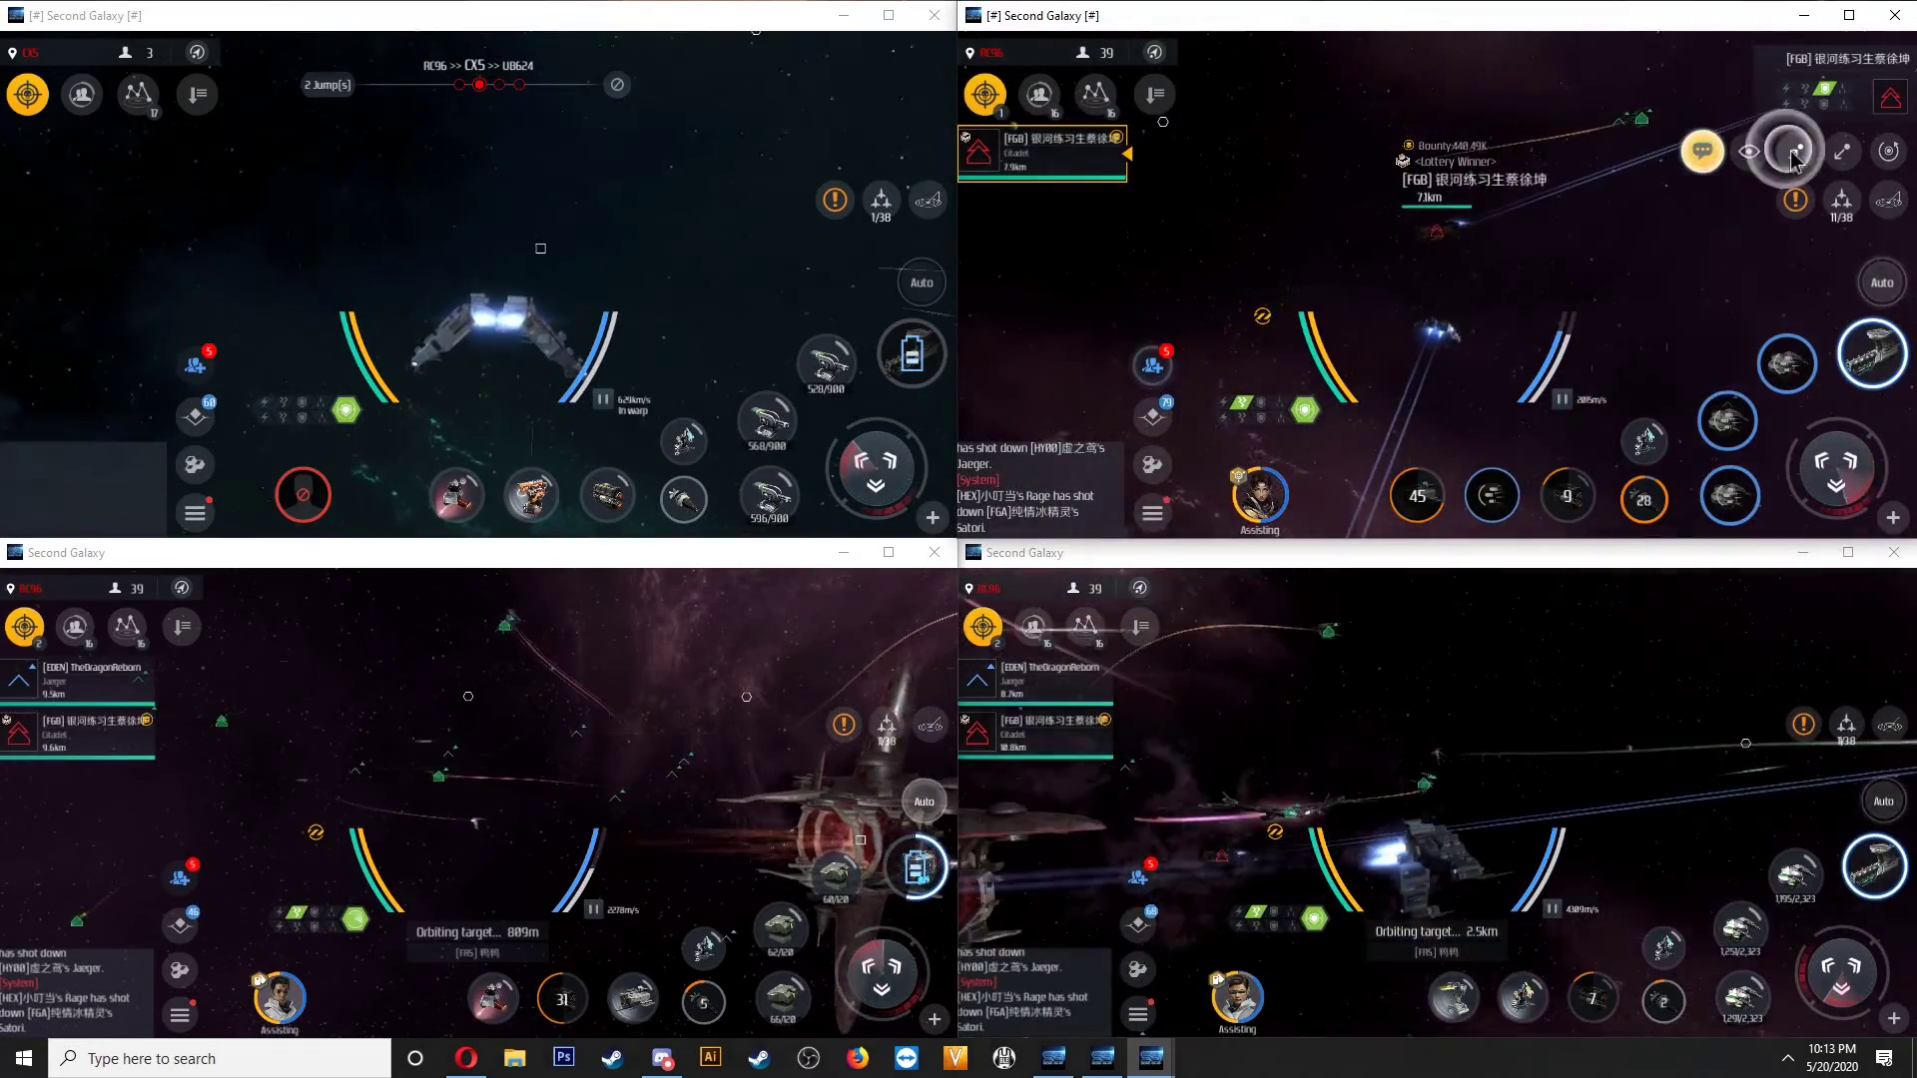
click(1804, 679)
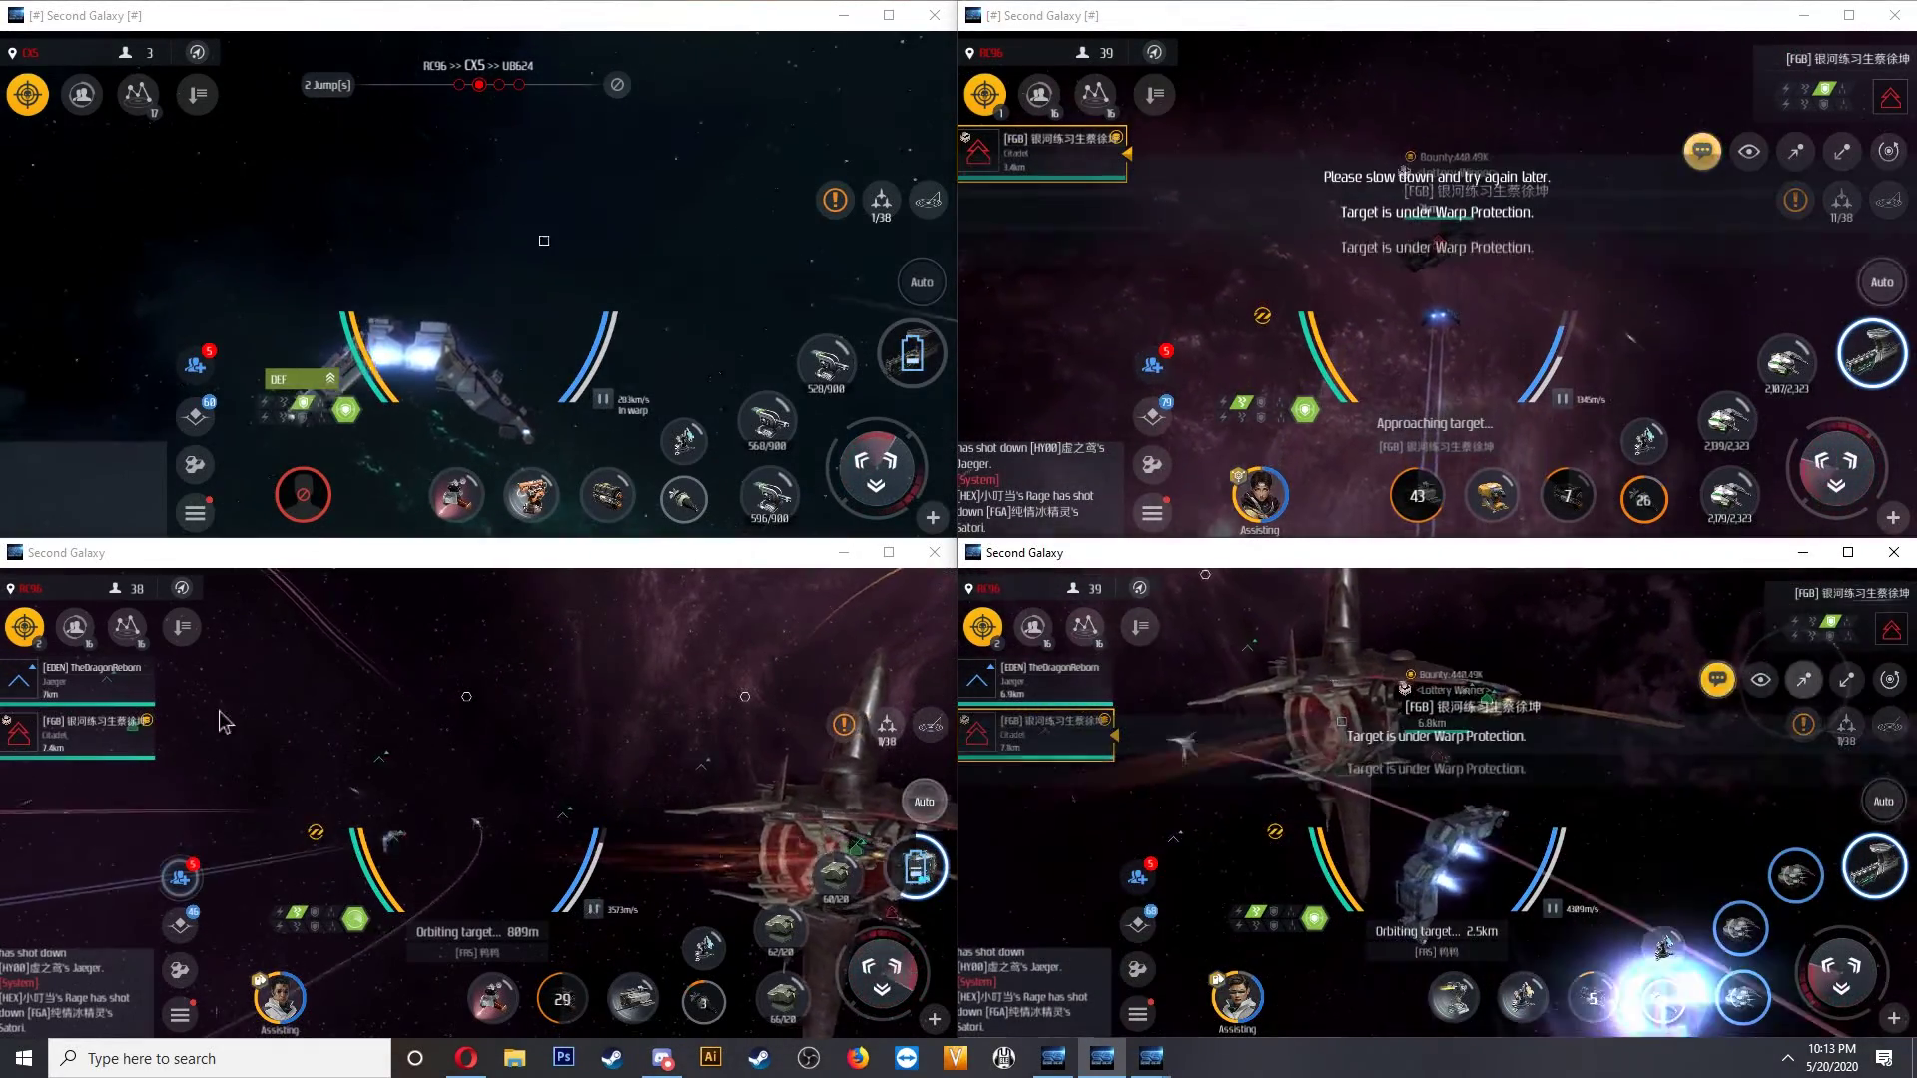
click(89, 731)
click(806, 684)
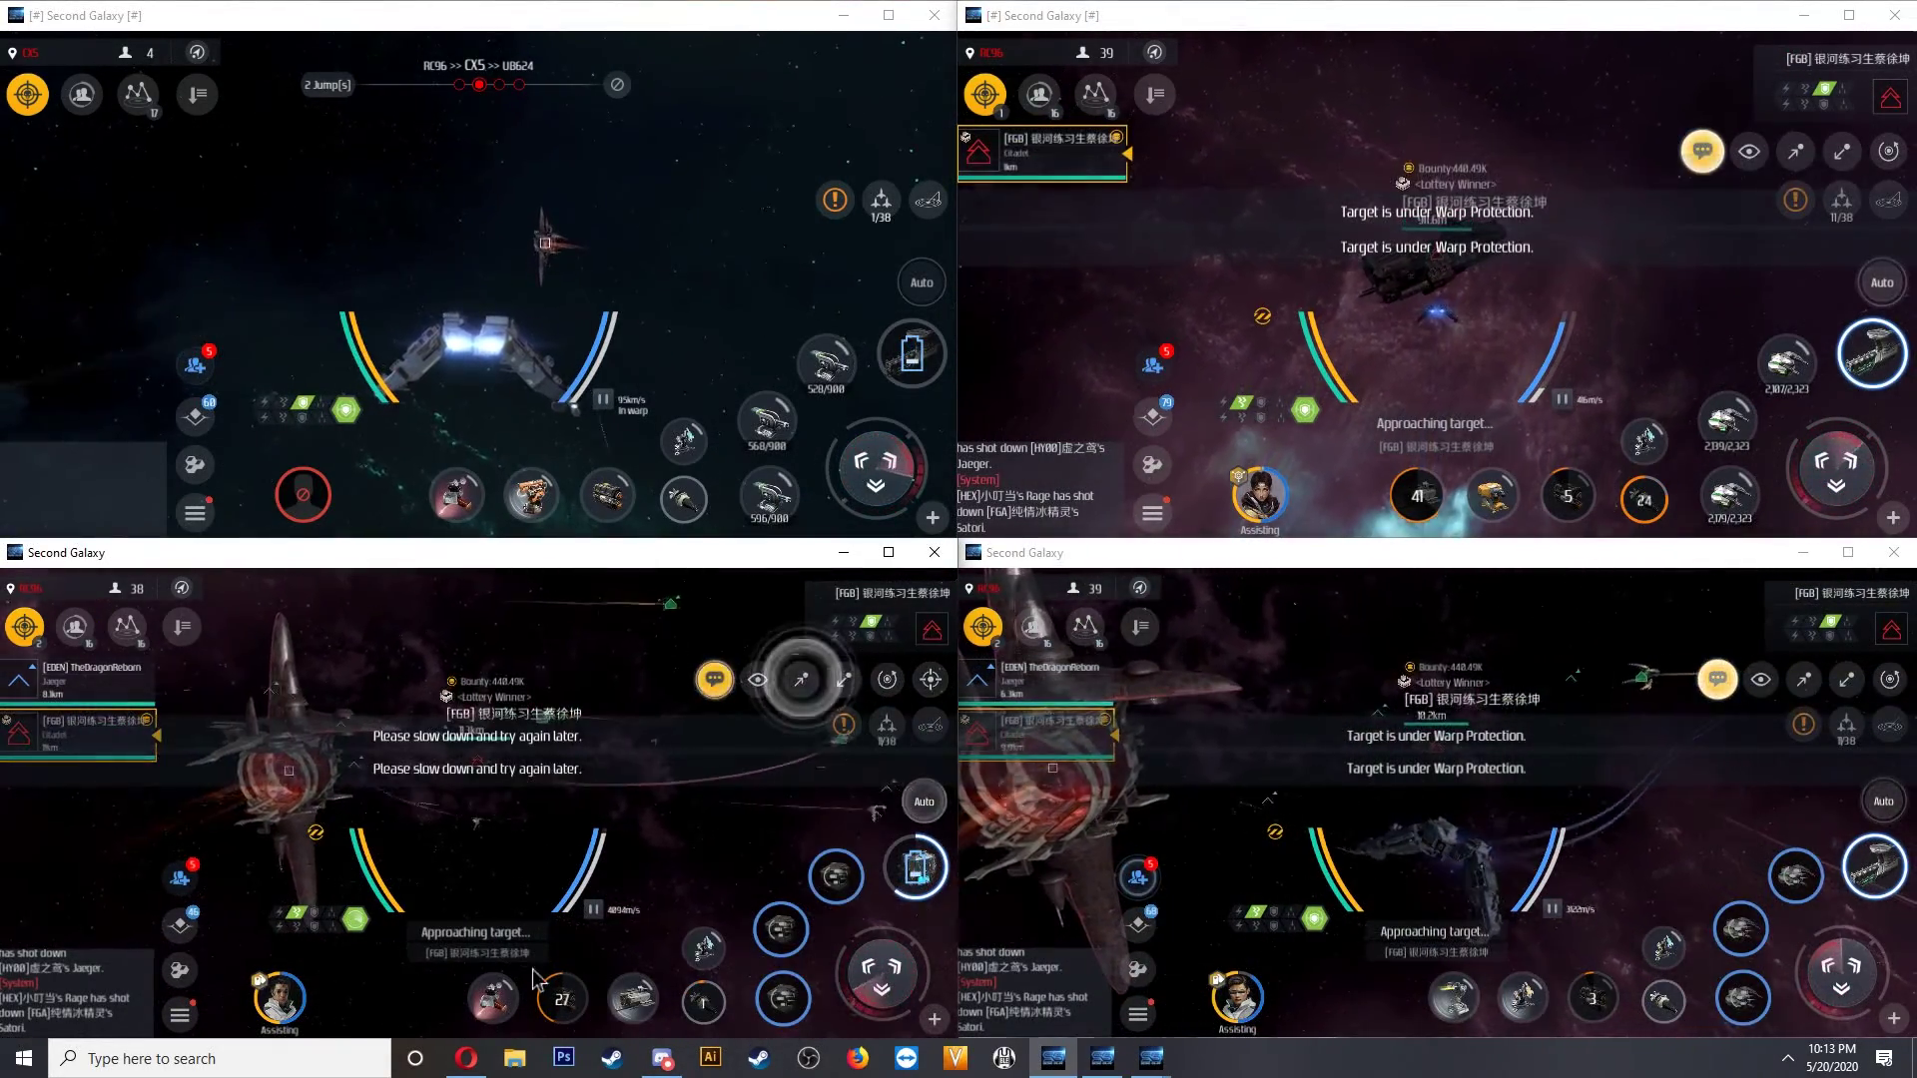
click(495, 998)
click(495, 997)
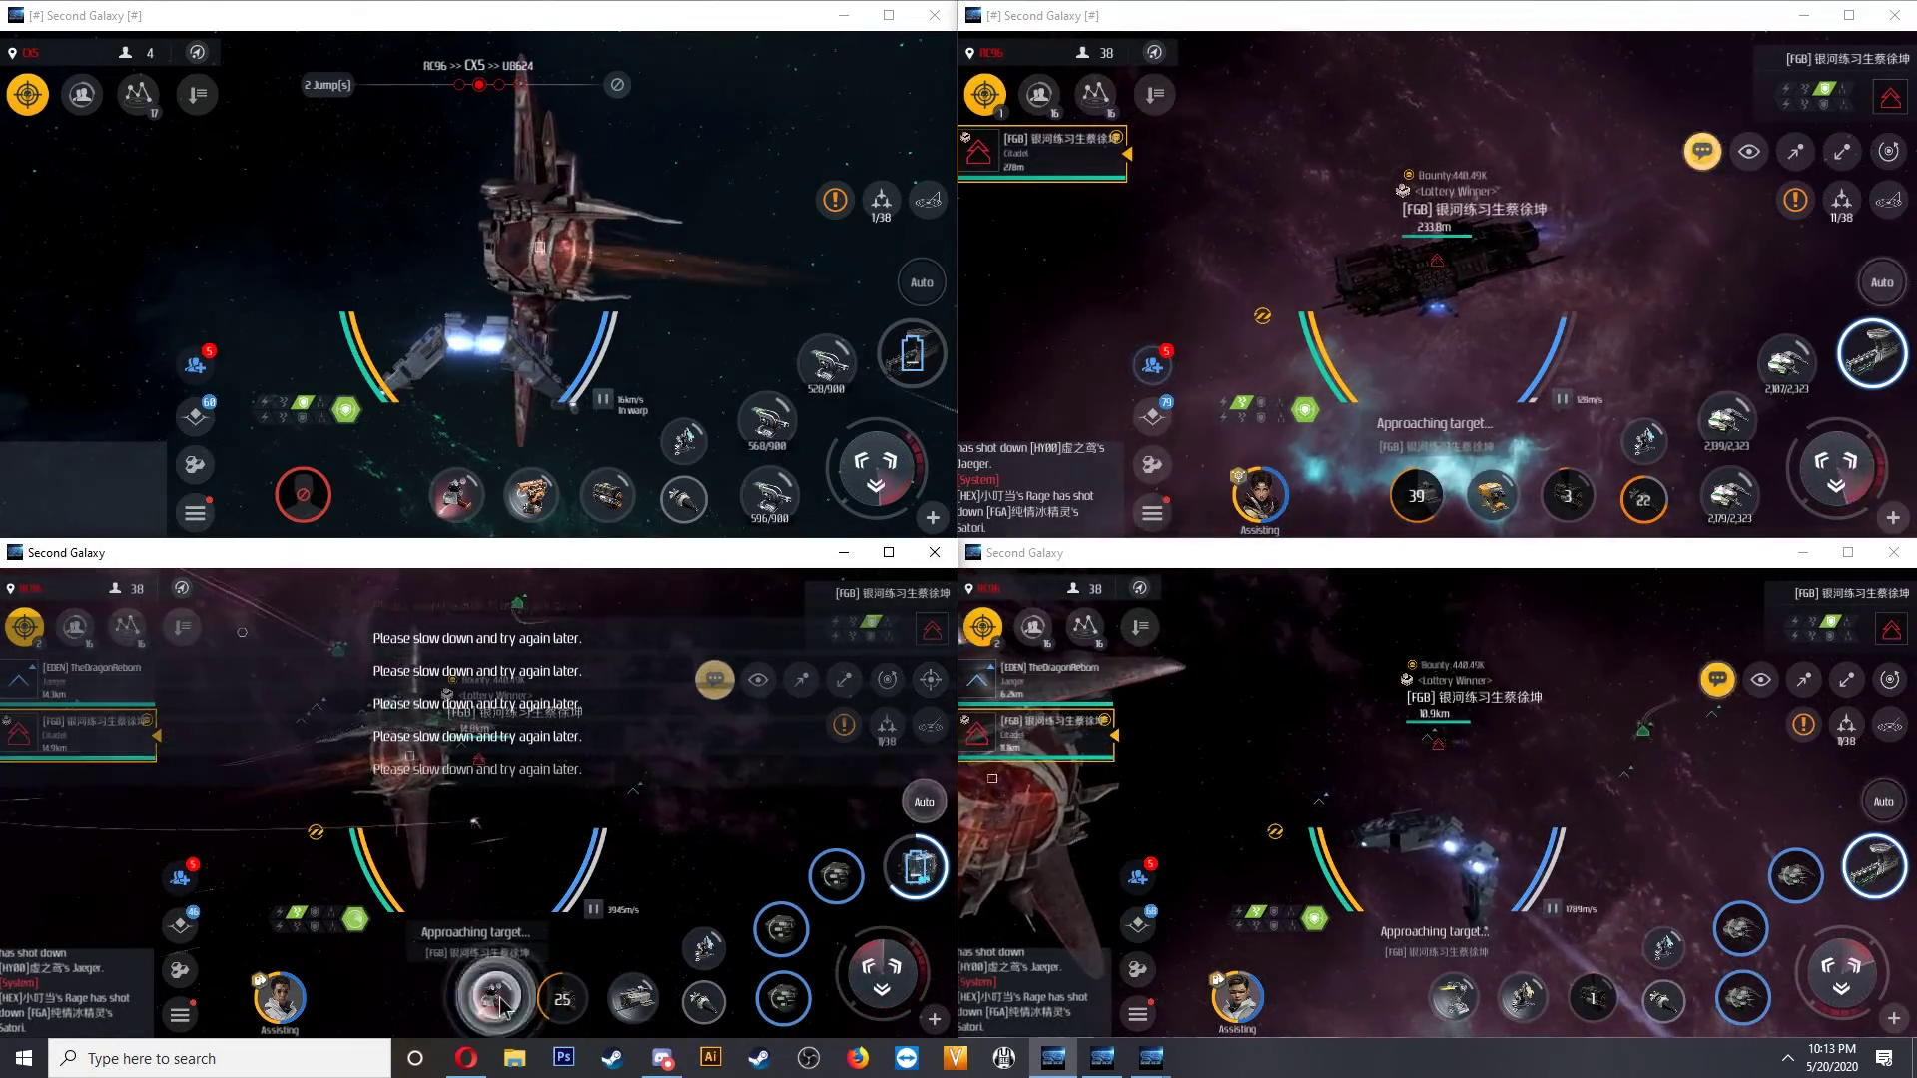
click(127, 626)
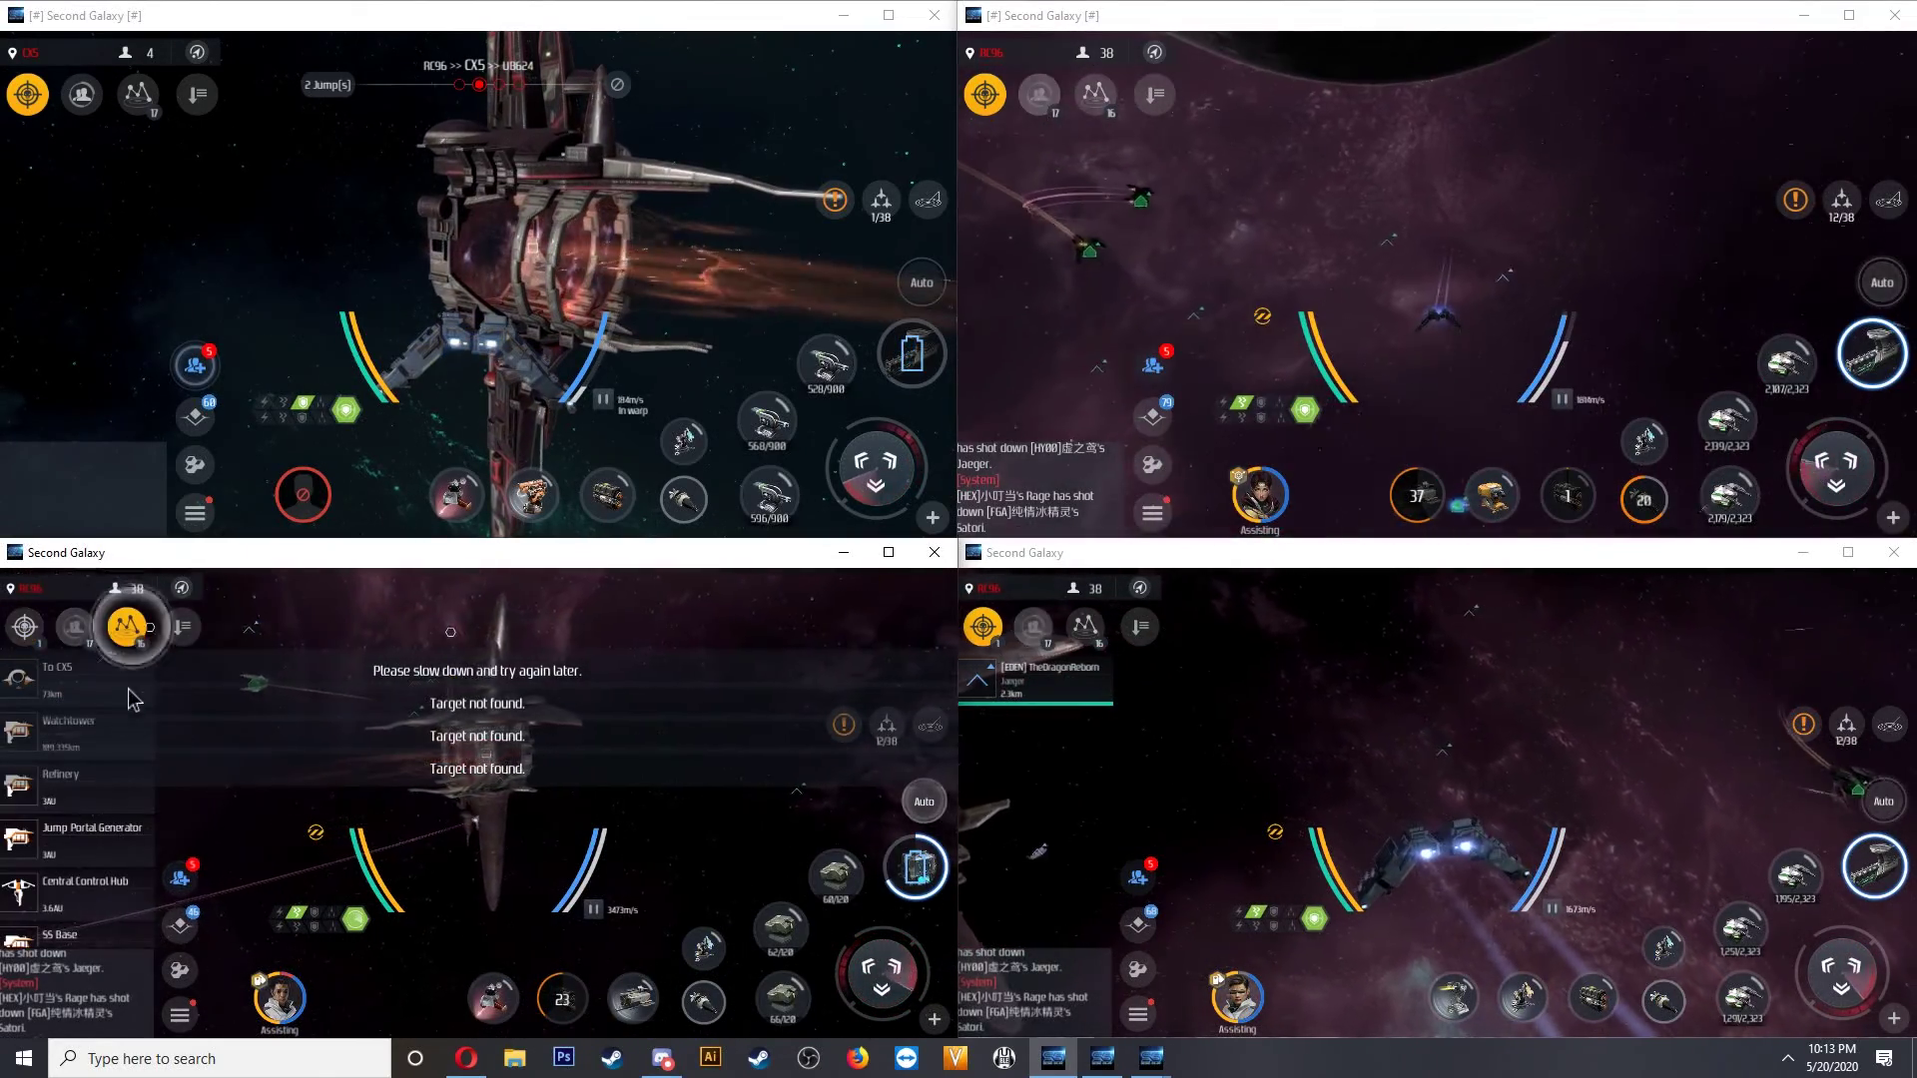
Pick CX5 as destination for the right-side ships and order them to orbit it.
click(846, 731)
click(1085, 626)
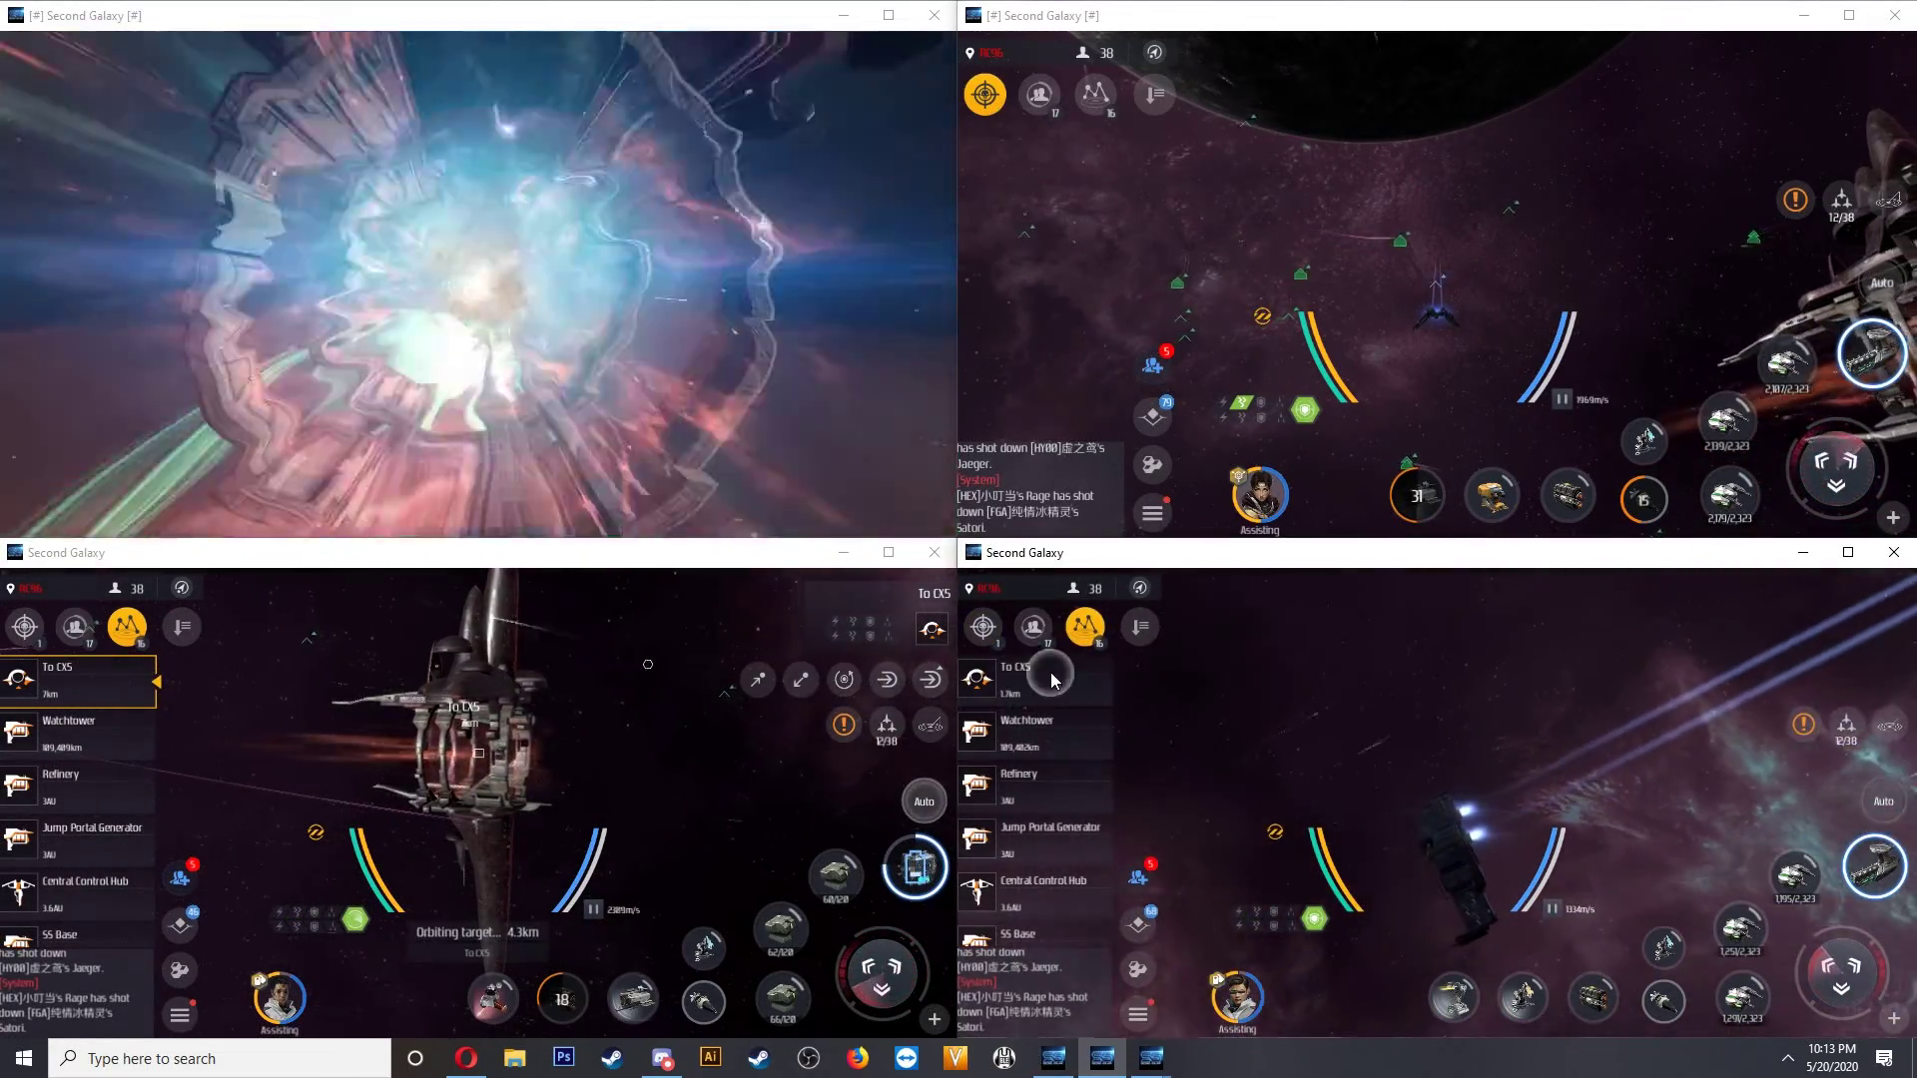
click(1053, 679)
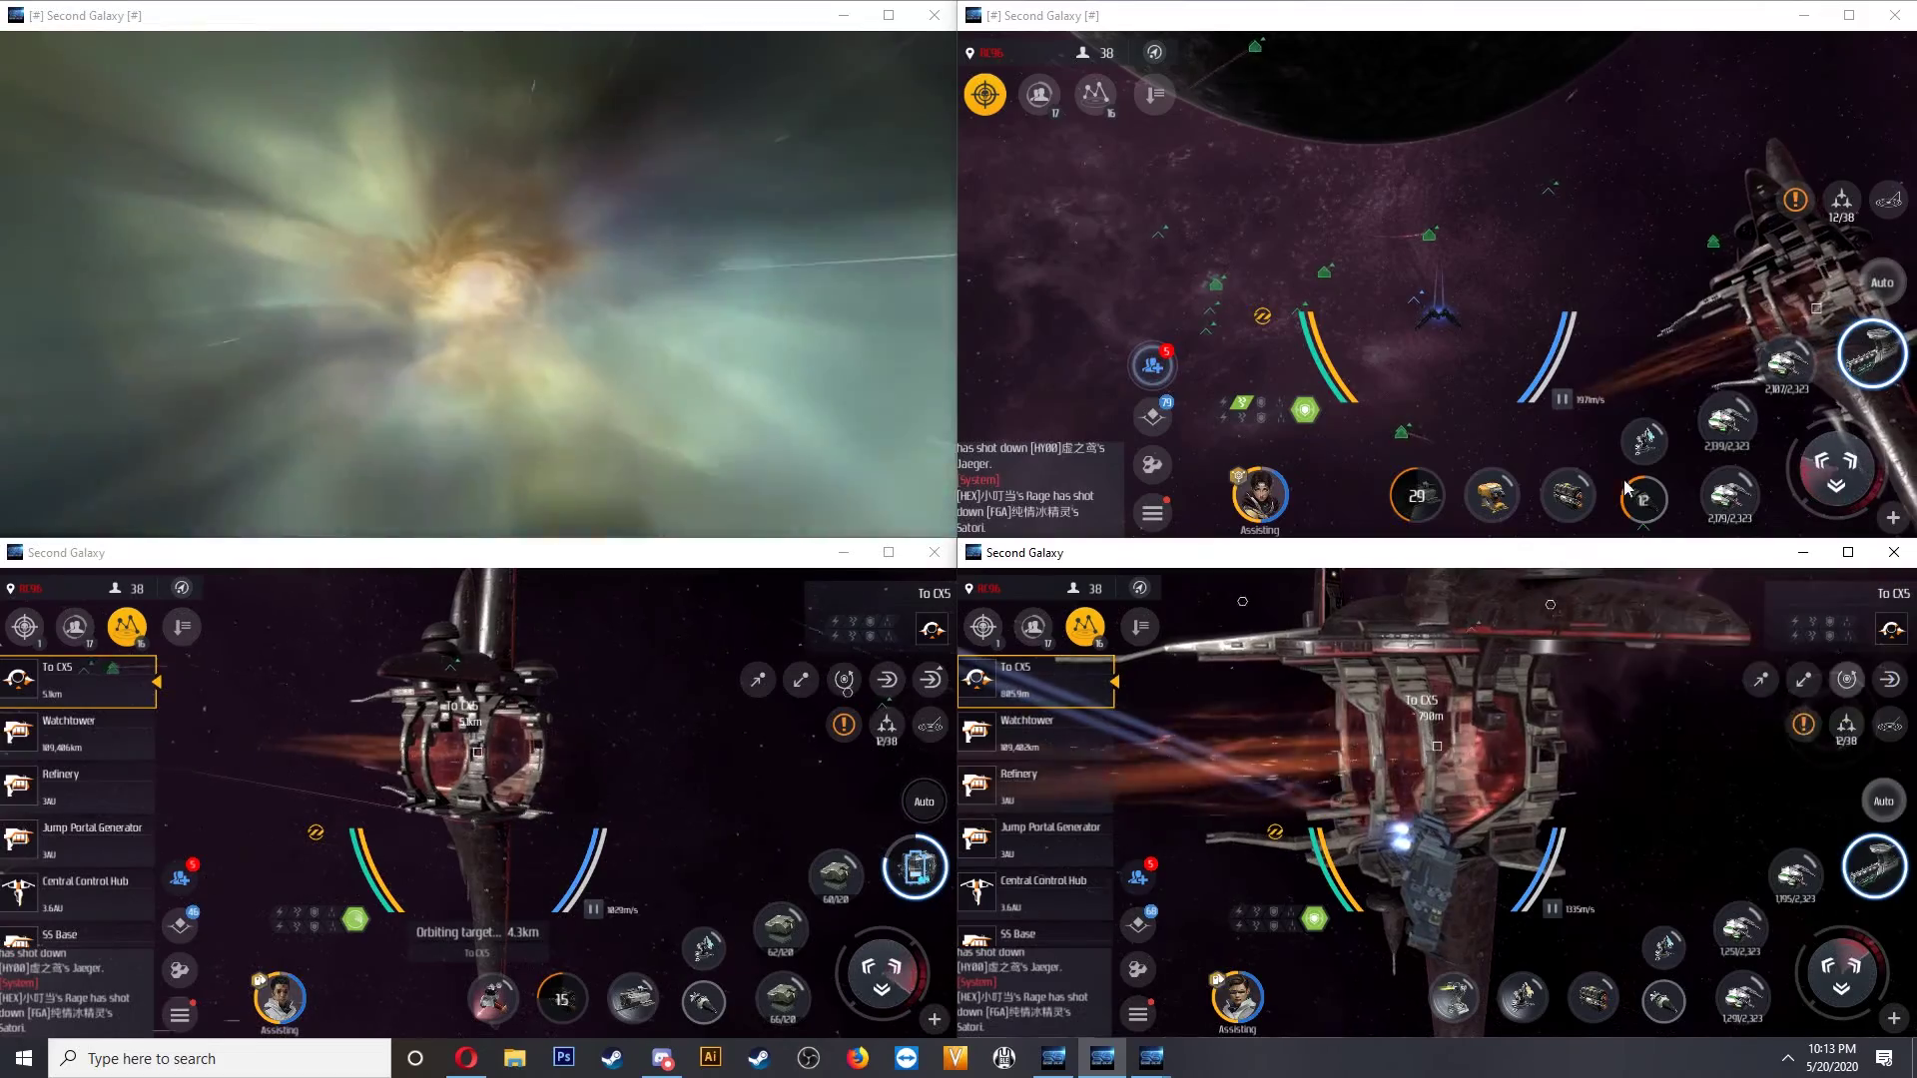
click(1836, 729)
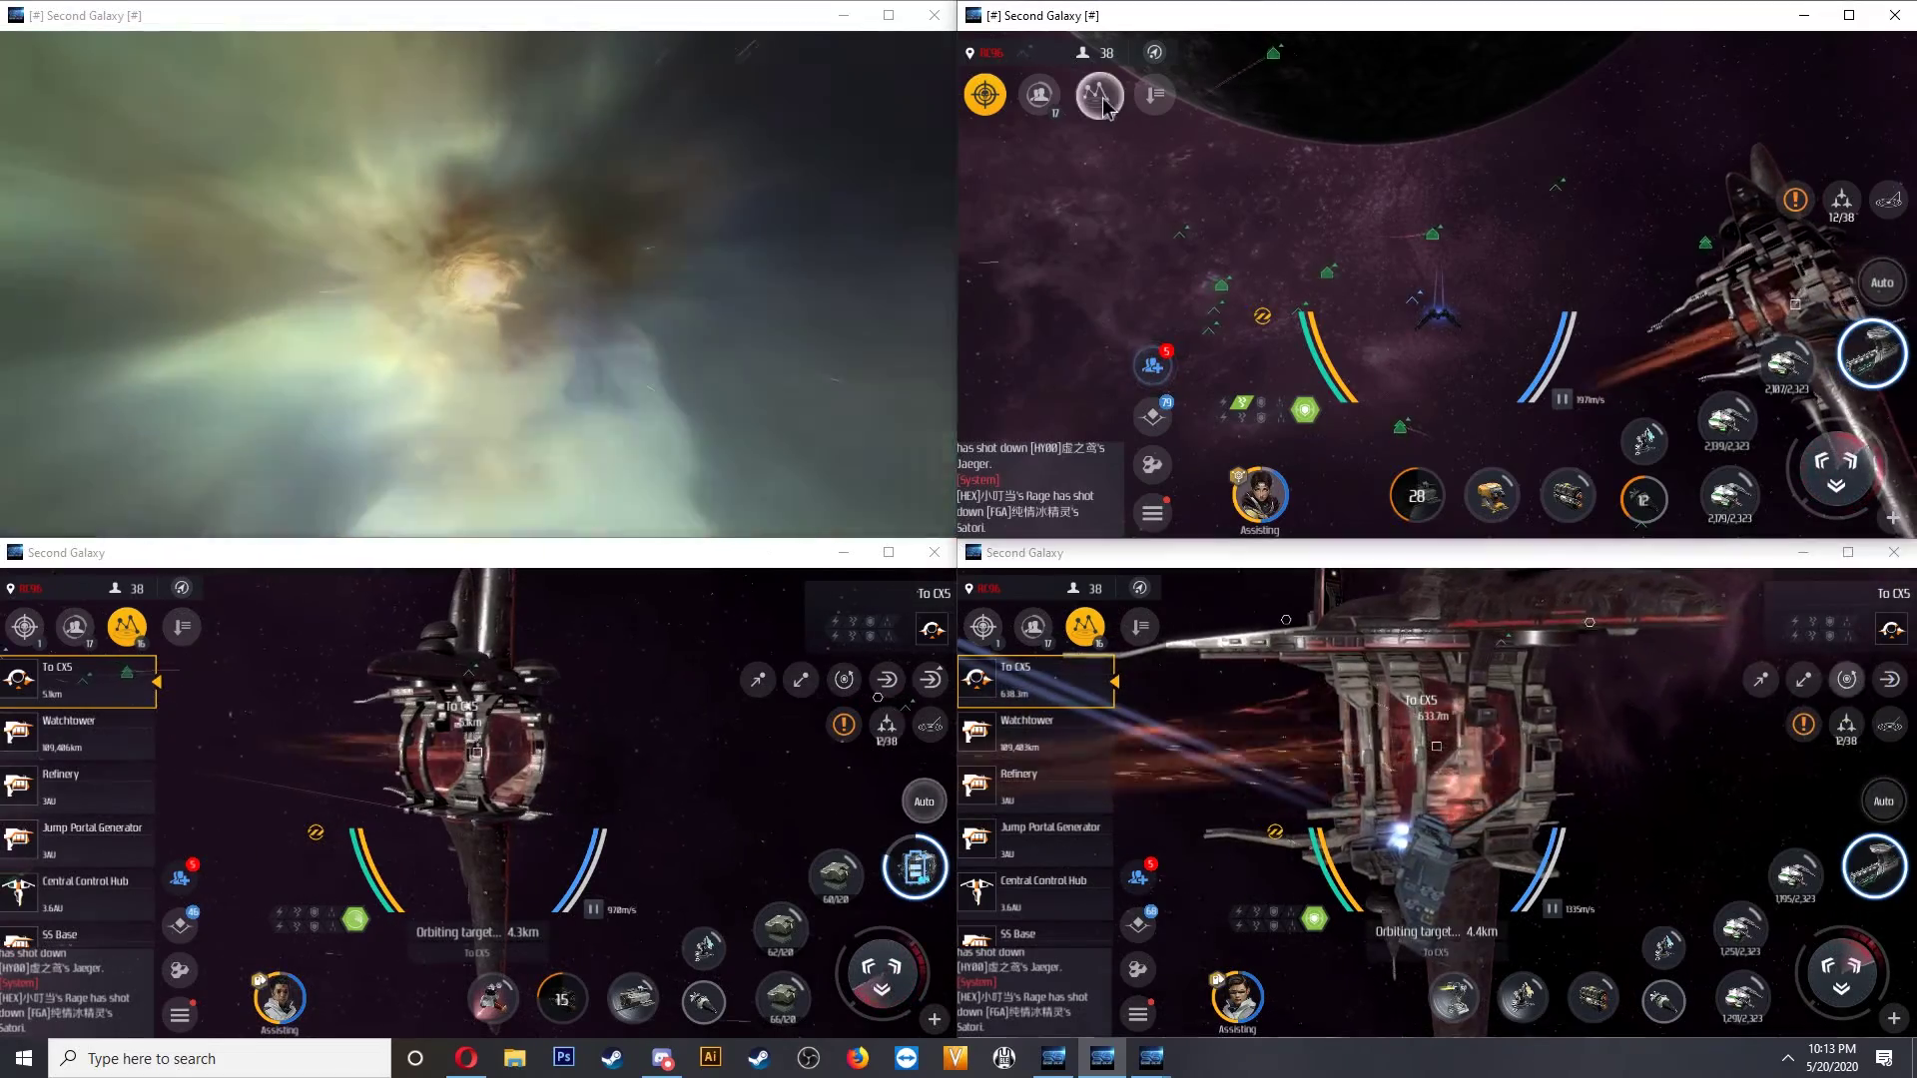
click(1095, 94)
click(1034, 152)
click(1840, 150)
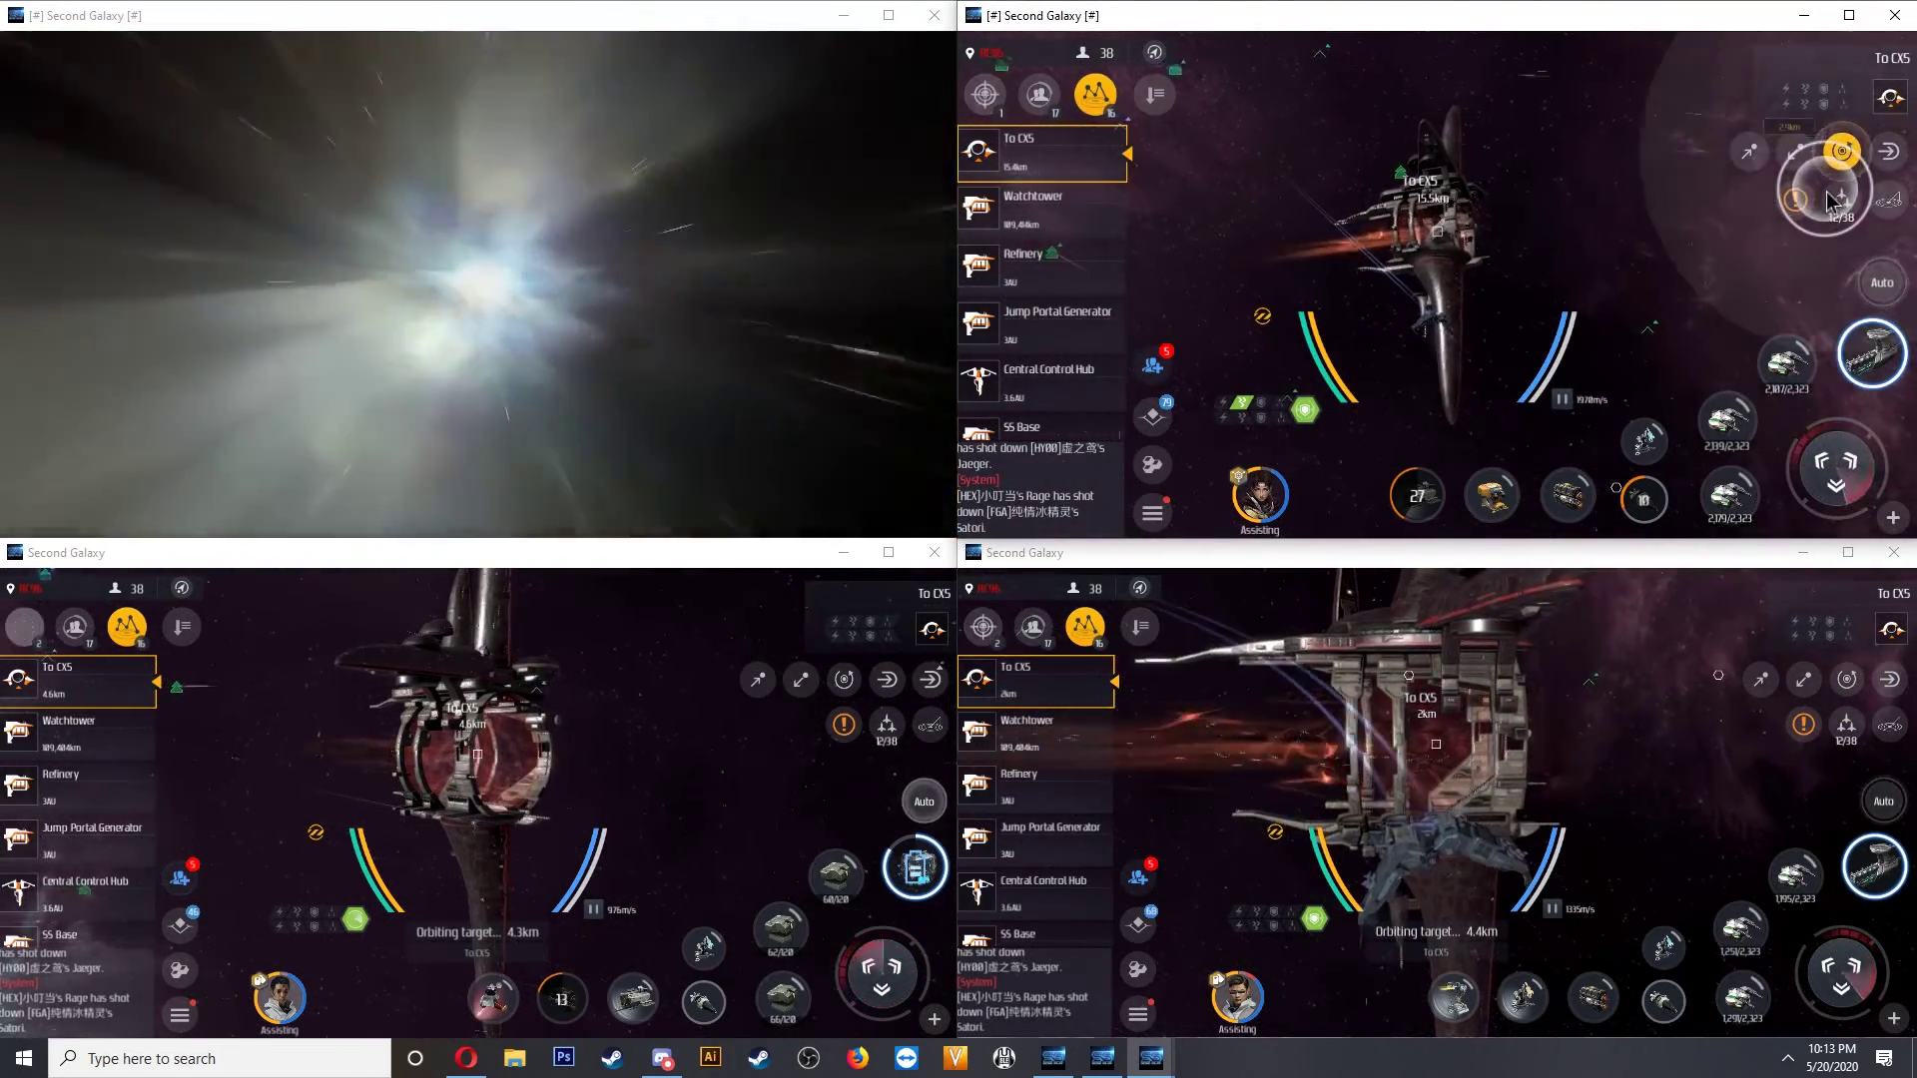
Open and close Cargo Space in each client.
click(1151, 465)
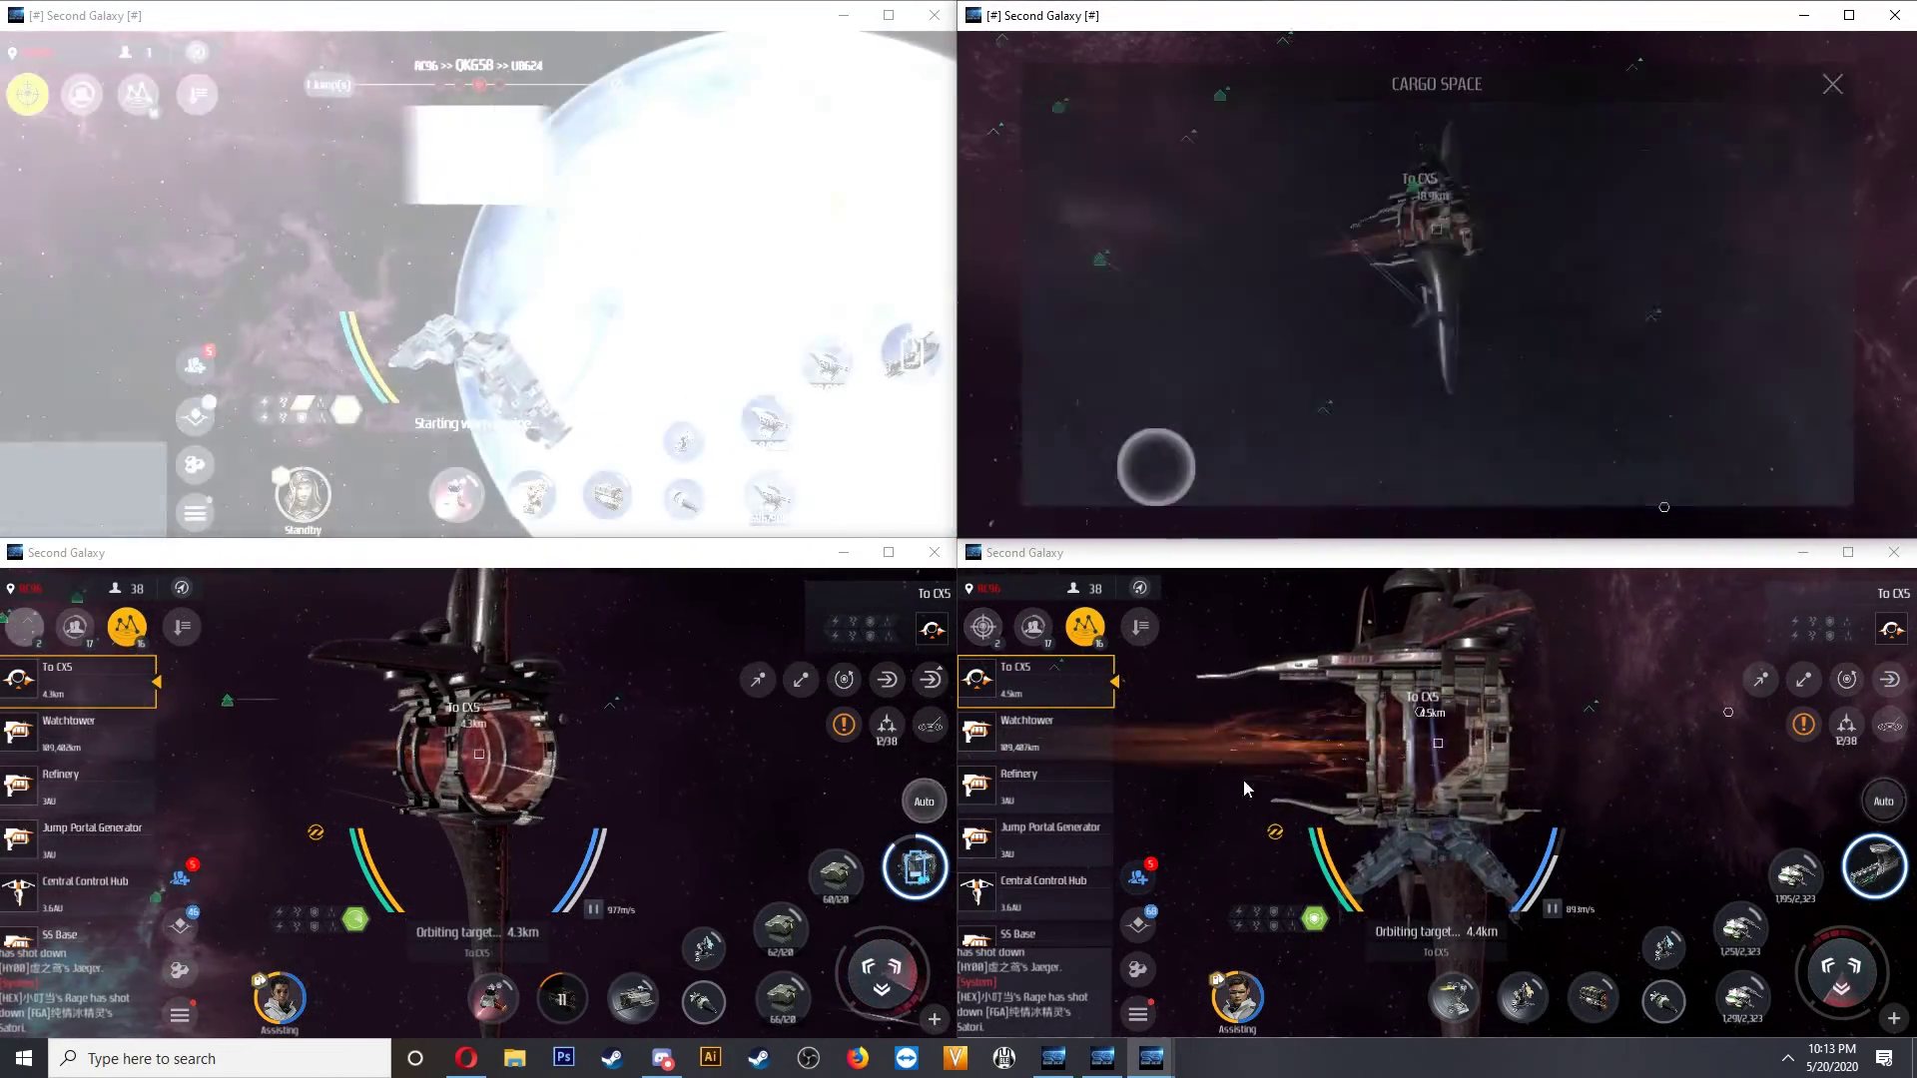
click(1137, 969)
click(180, 976)
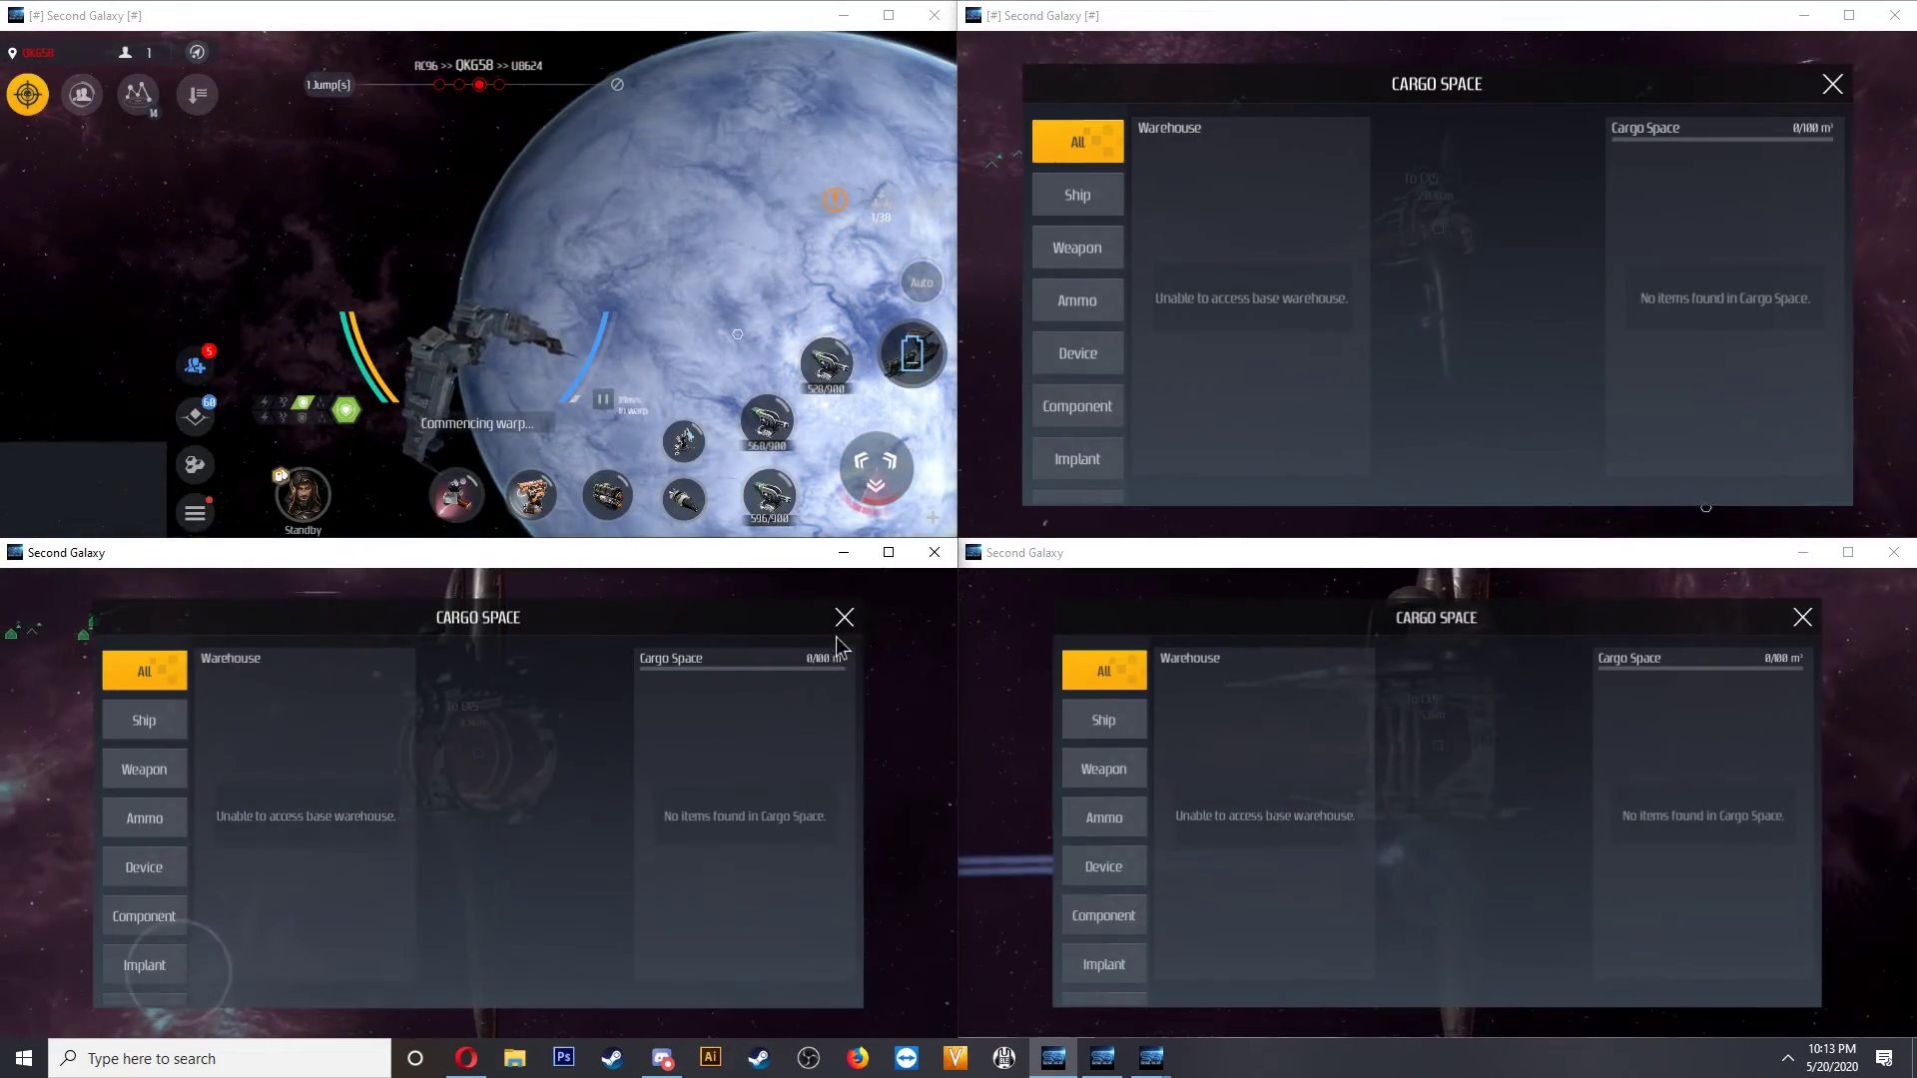
click(843, 618)
click(1801, 617)
click(1834, 78)
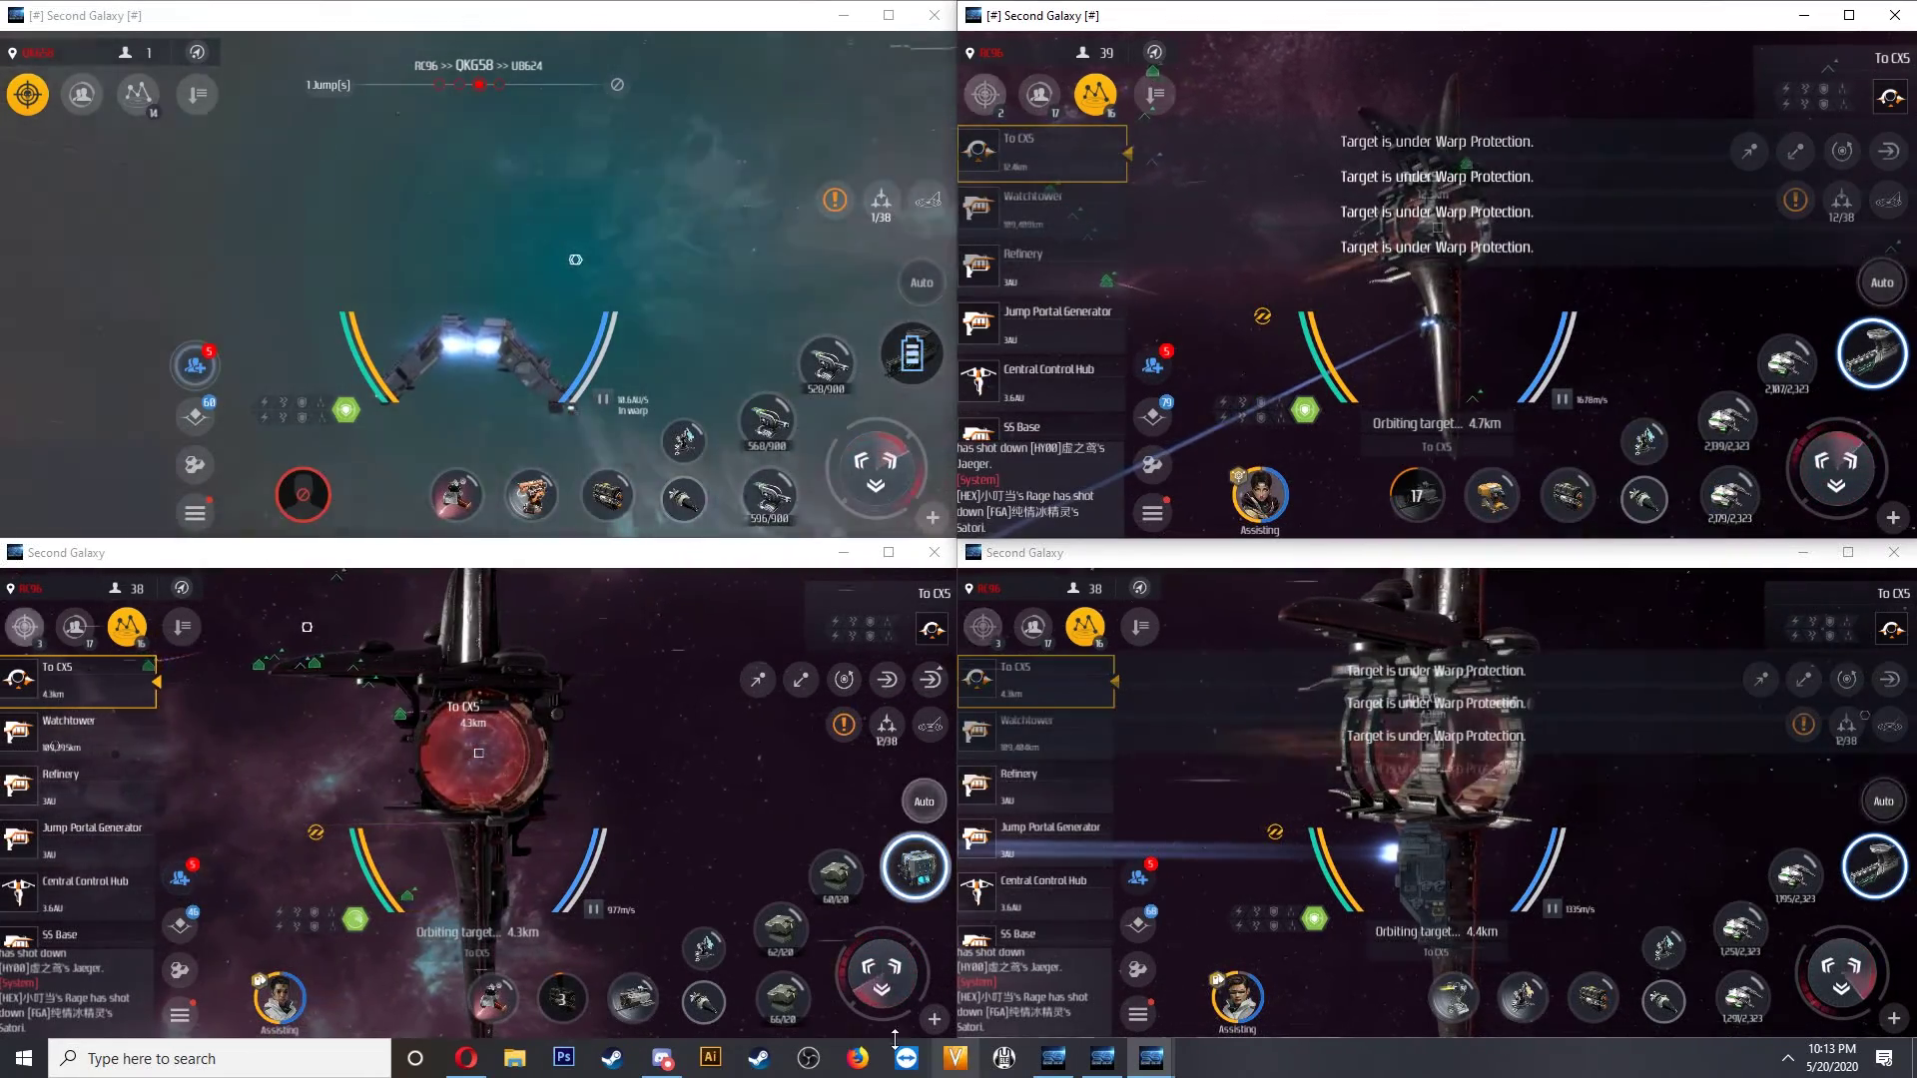
Activate the speed-boosting modules on the orbiting ships.
click(703, 1007)
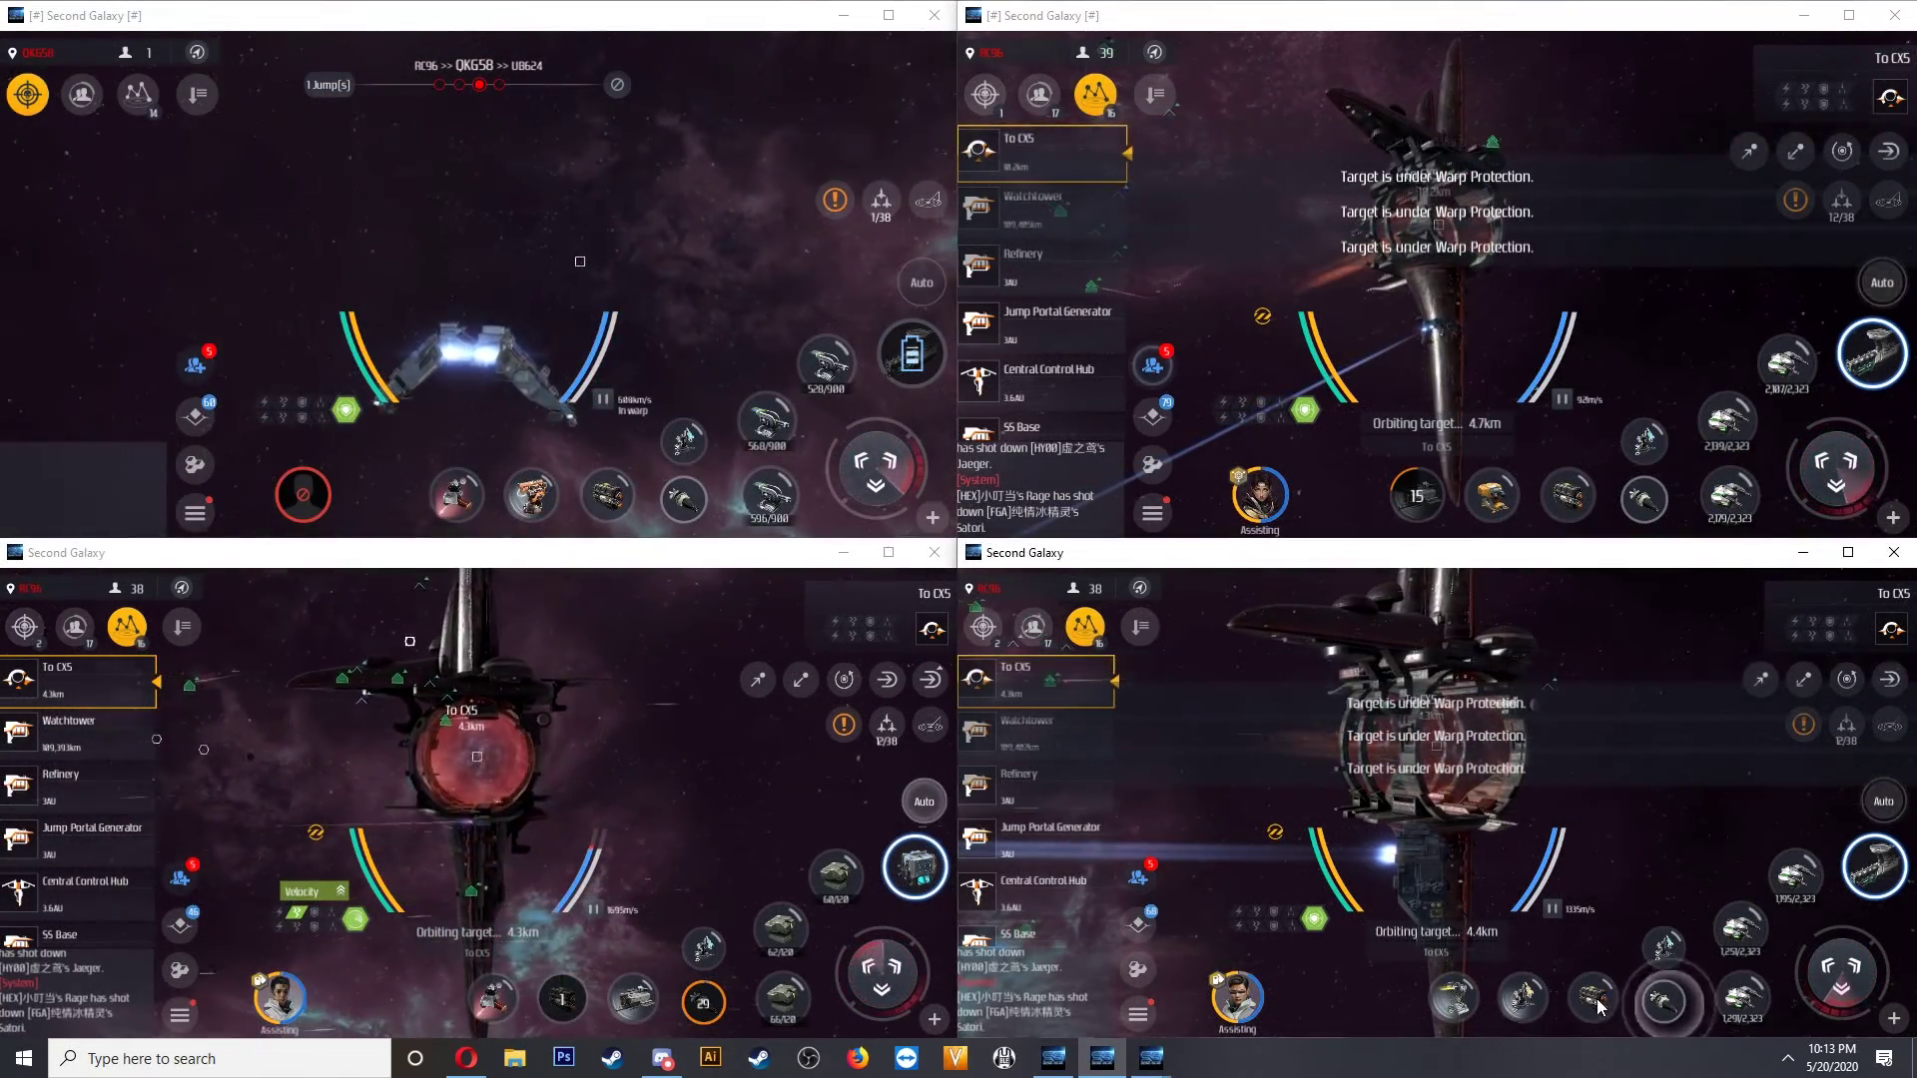
click(1598, 1007)
click(686, 510)
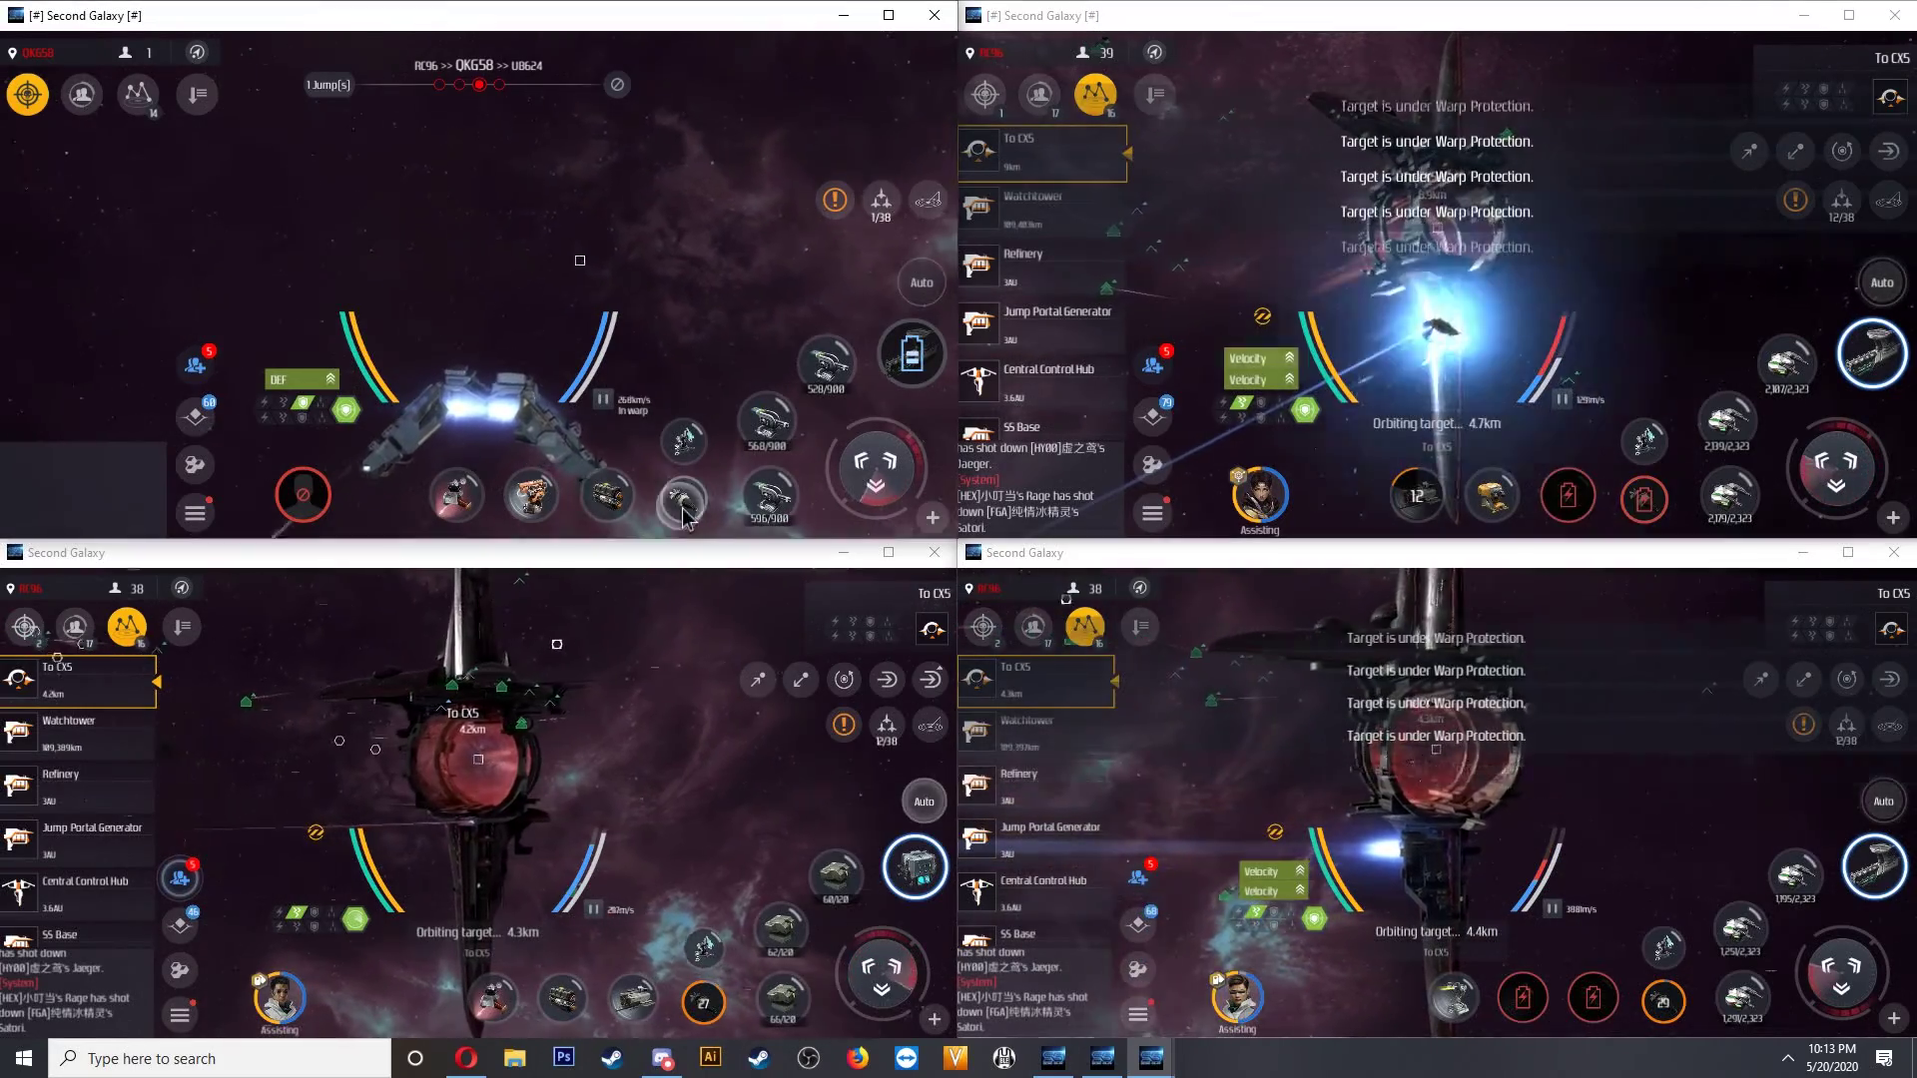
click(687, 509)
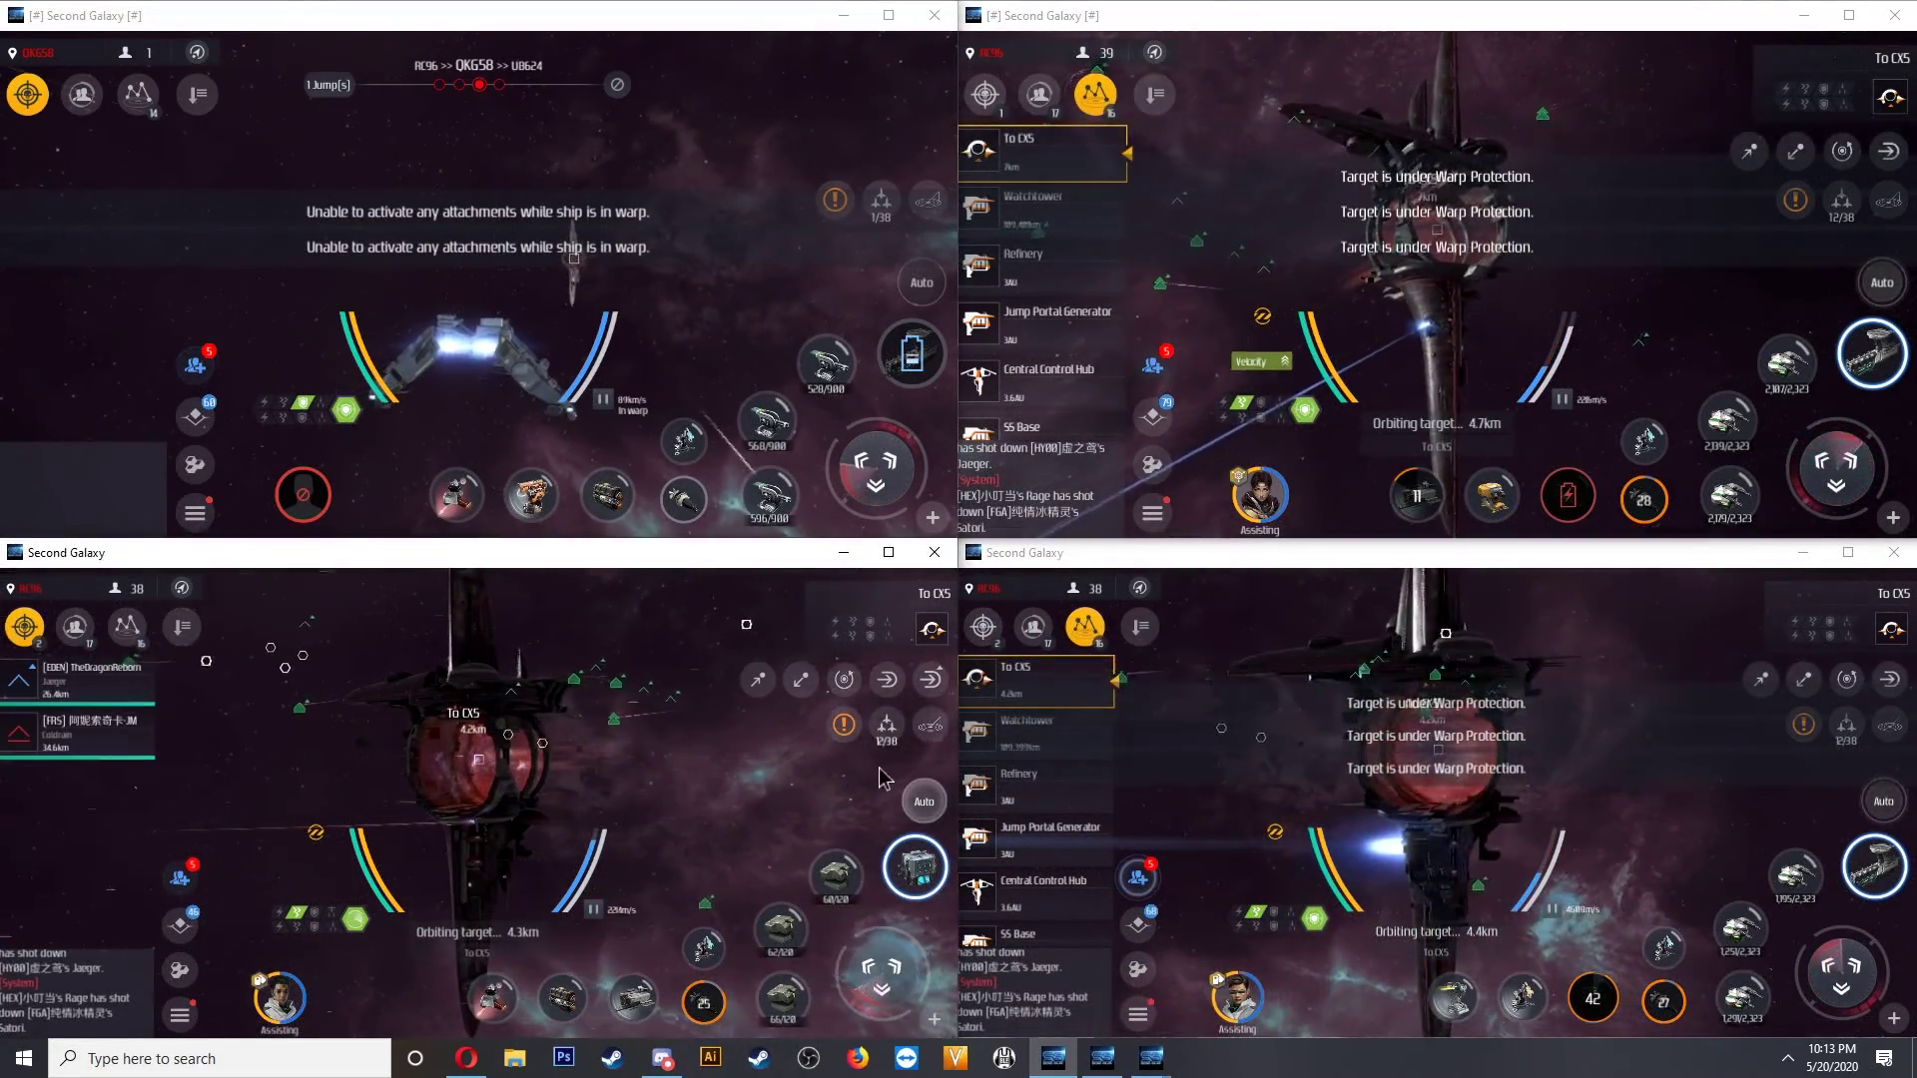
Send Lumen Vastator a team invite from the fleet member list, then close the list.
click(887, 725)
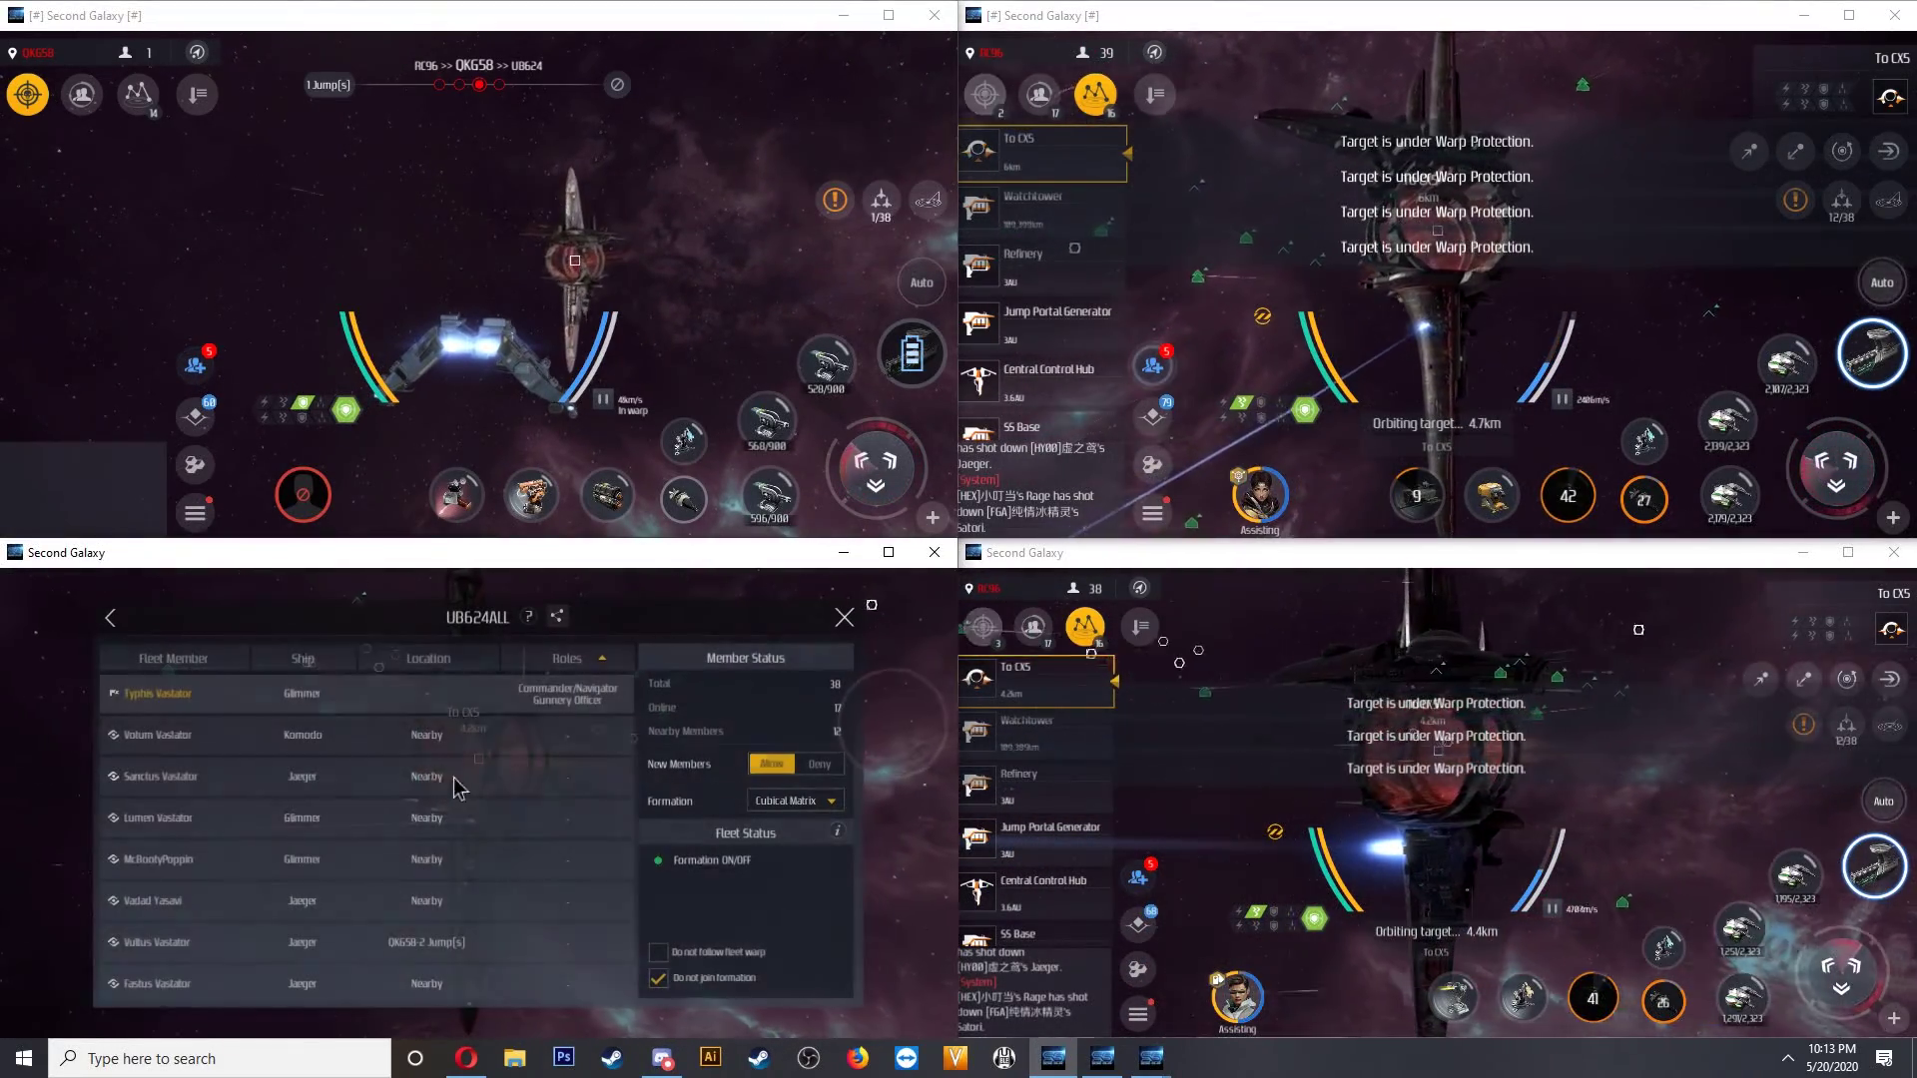
click(238, 862)
click(704, 877)
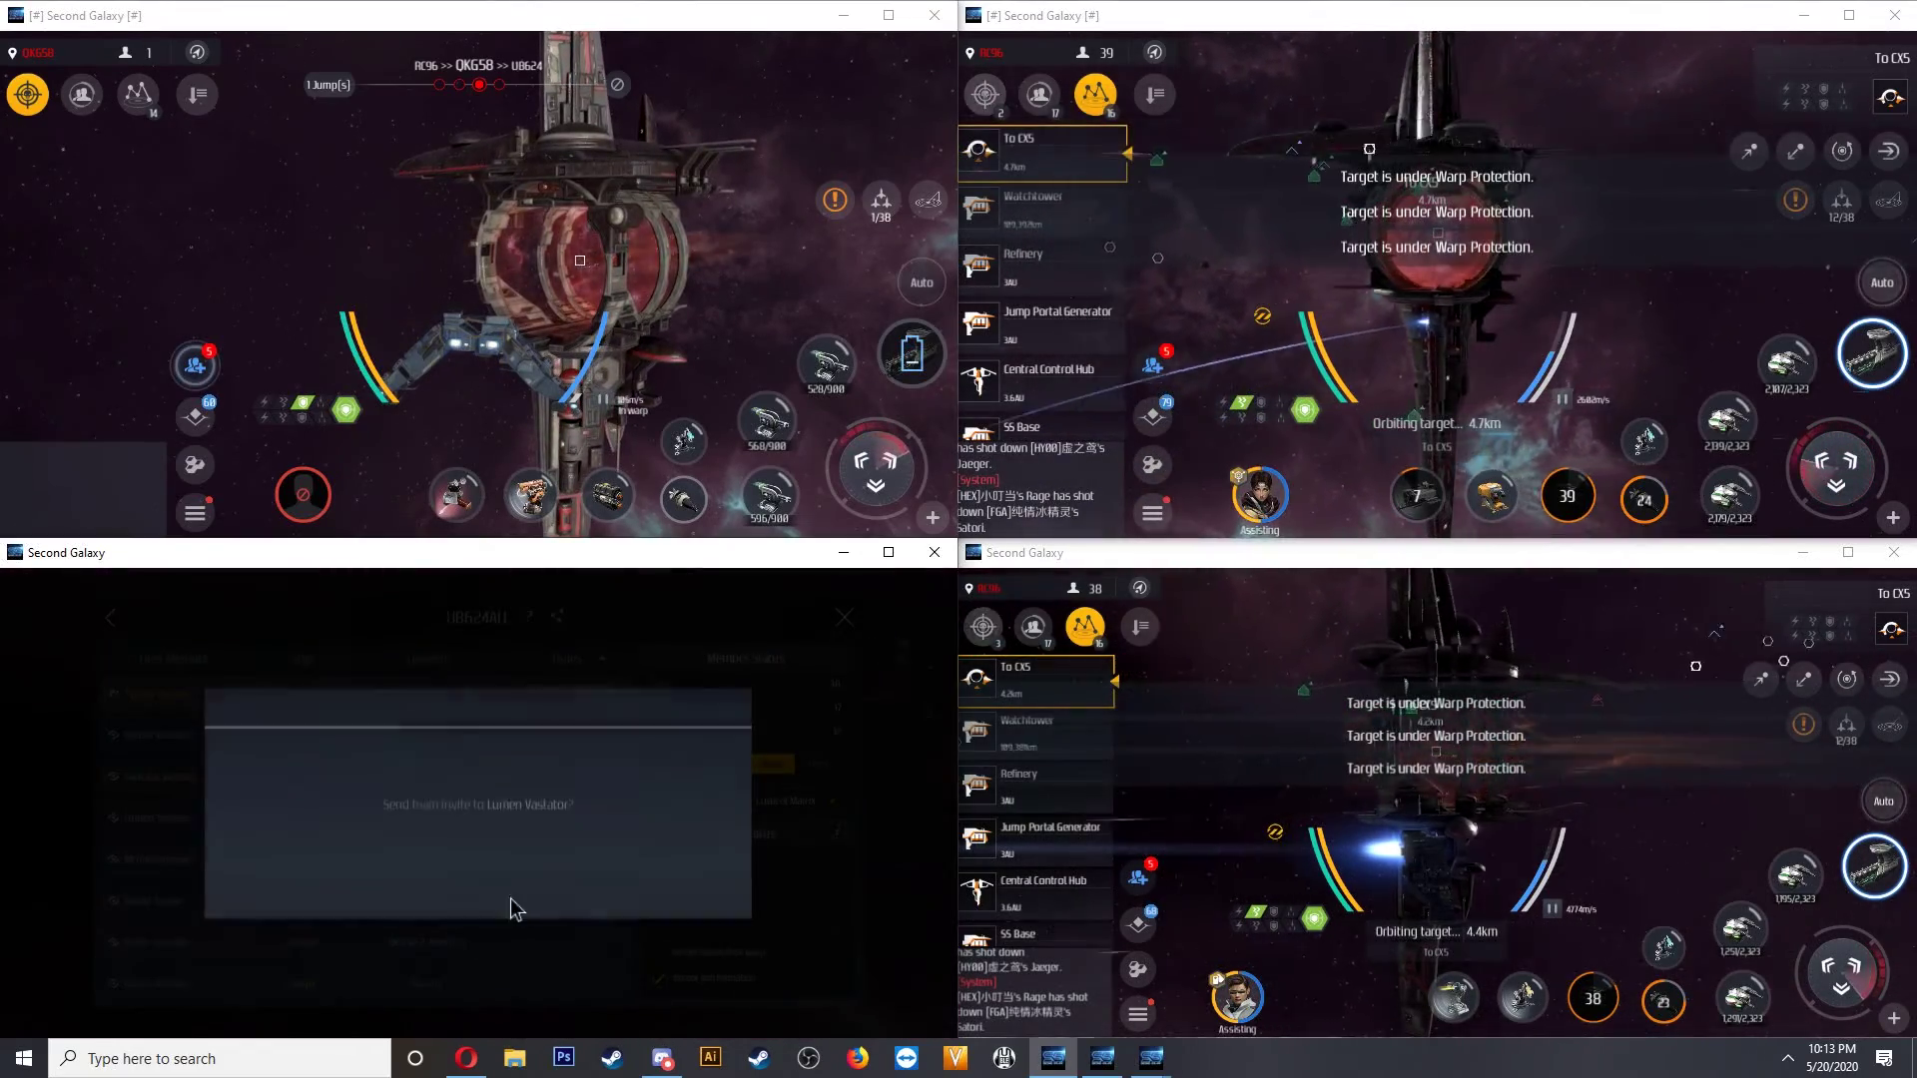
click(557, 896)
click(842, 618)
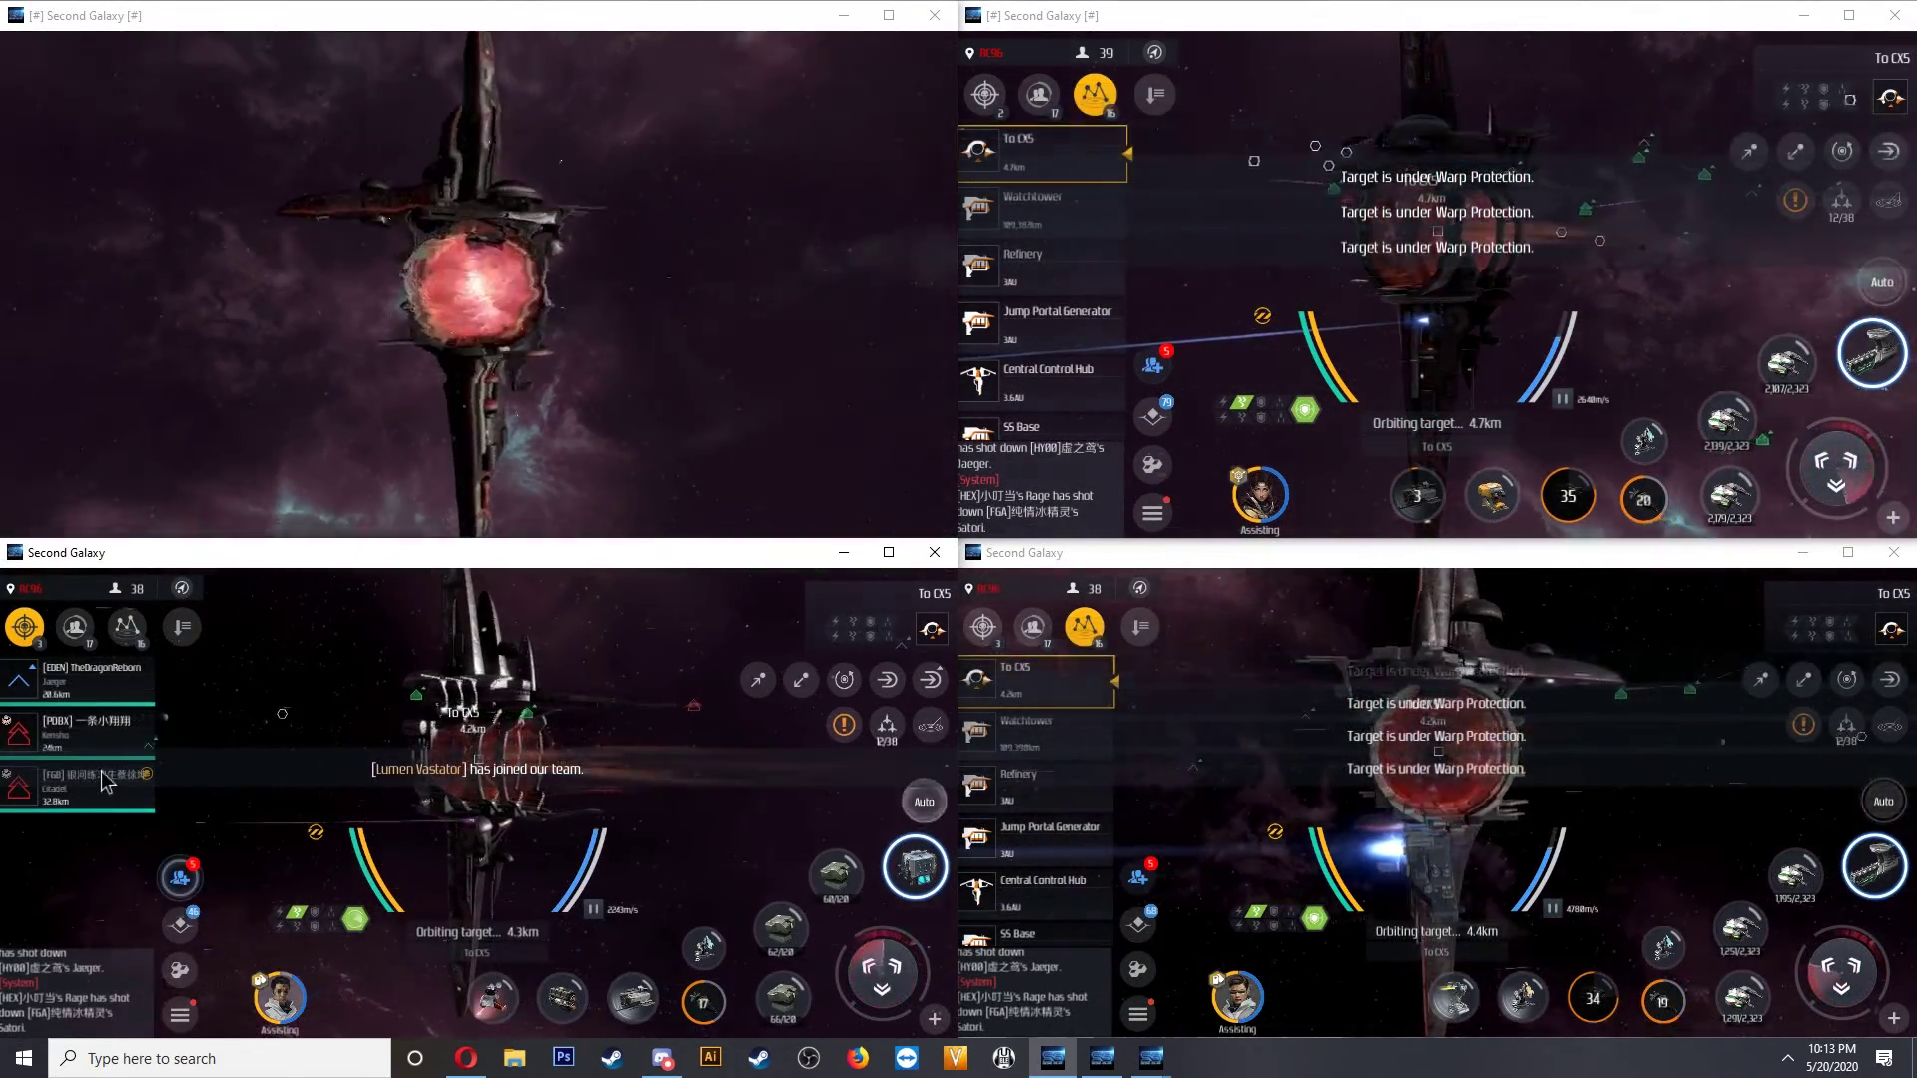
Approach a hostile ship, switch the overview to hostiles, and fire weapon modules.
click(111, 768)
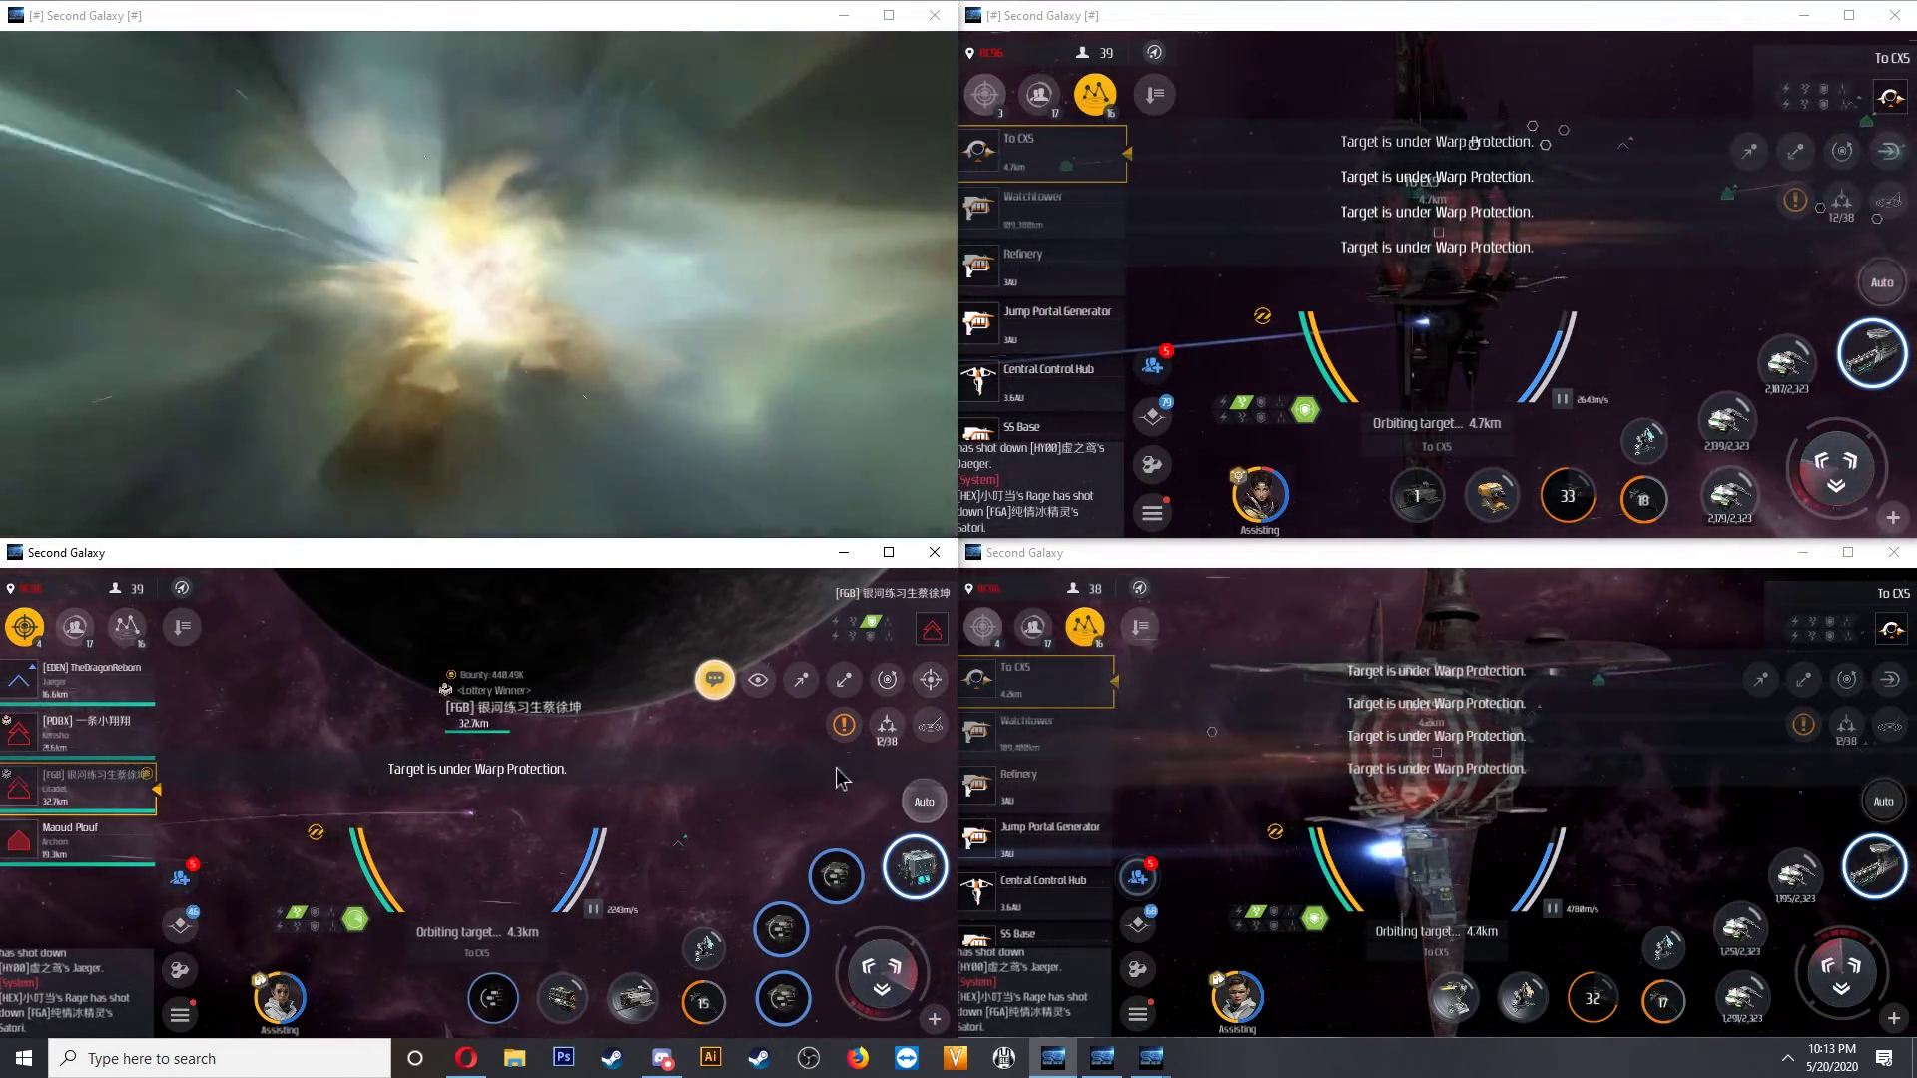
click(801, 679)
click(801, 679)
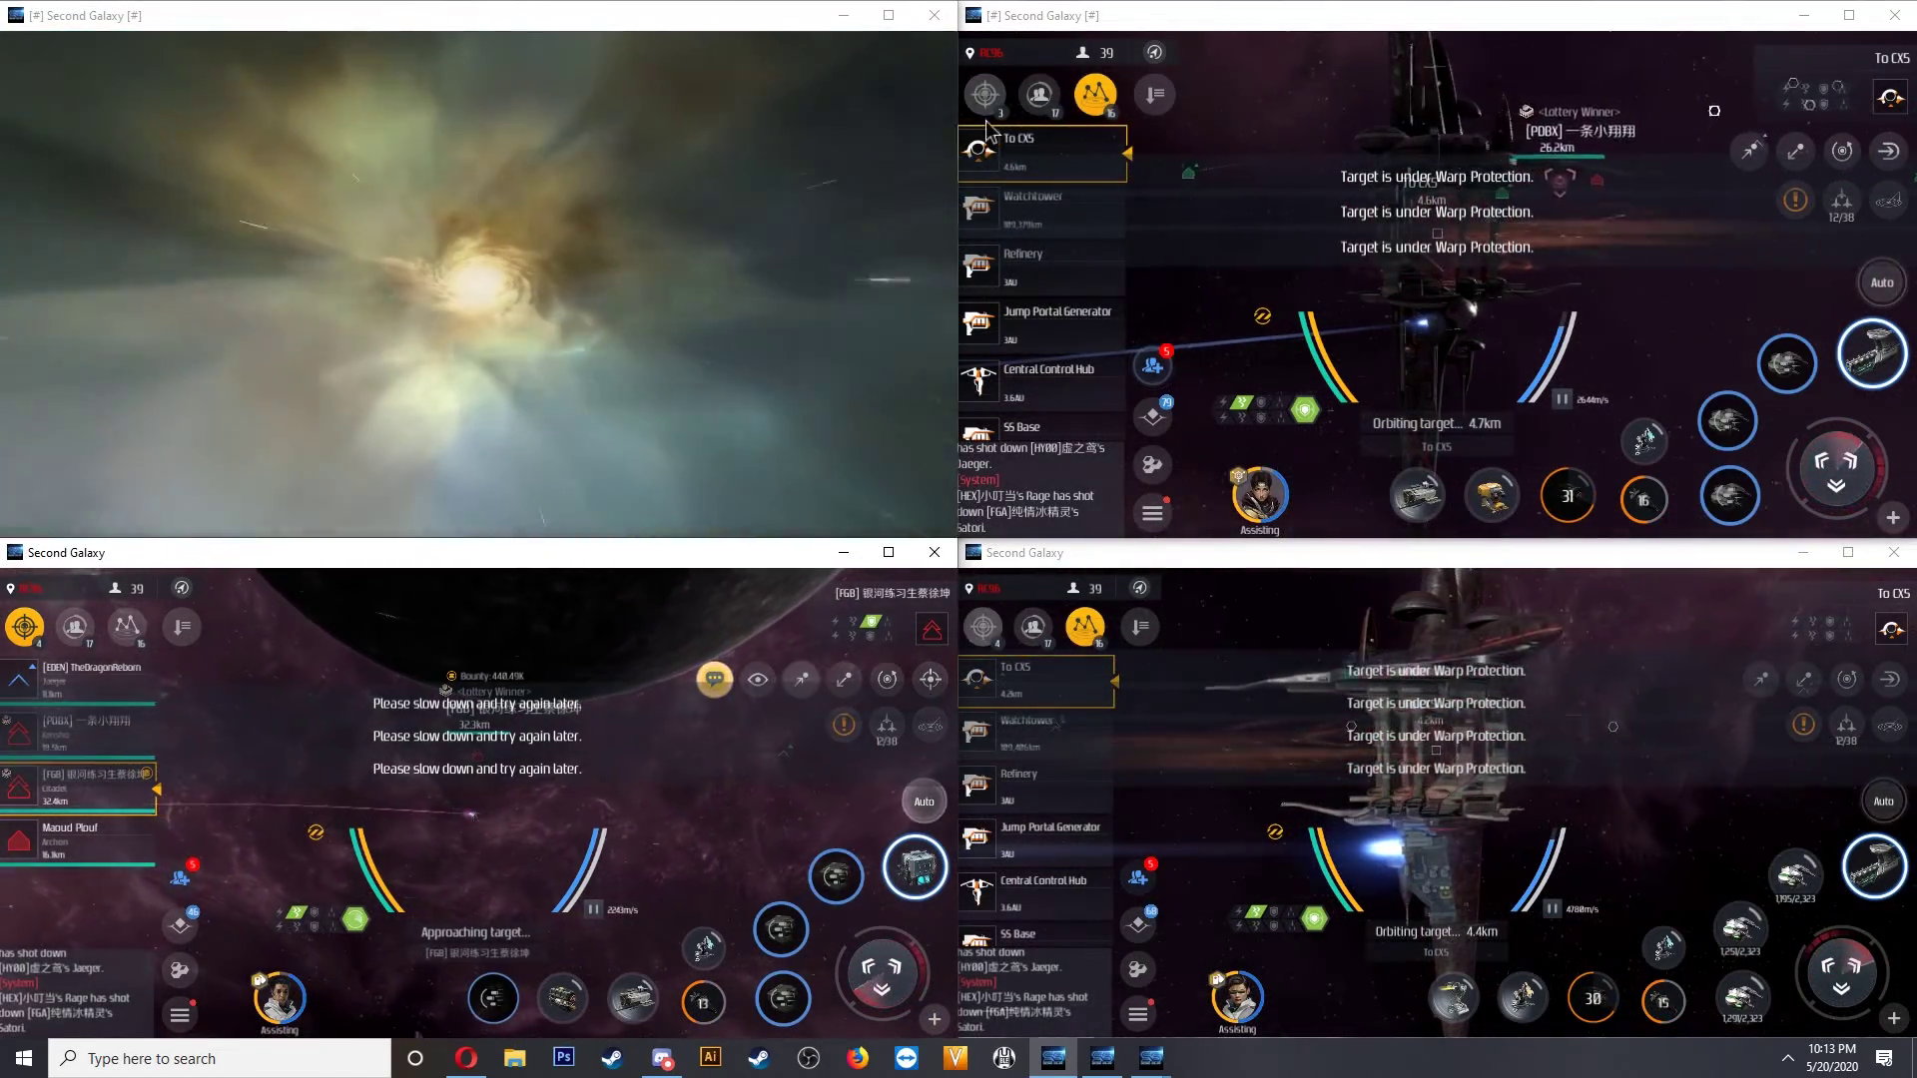
click(986, 96)
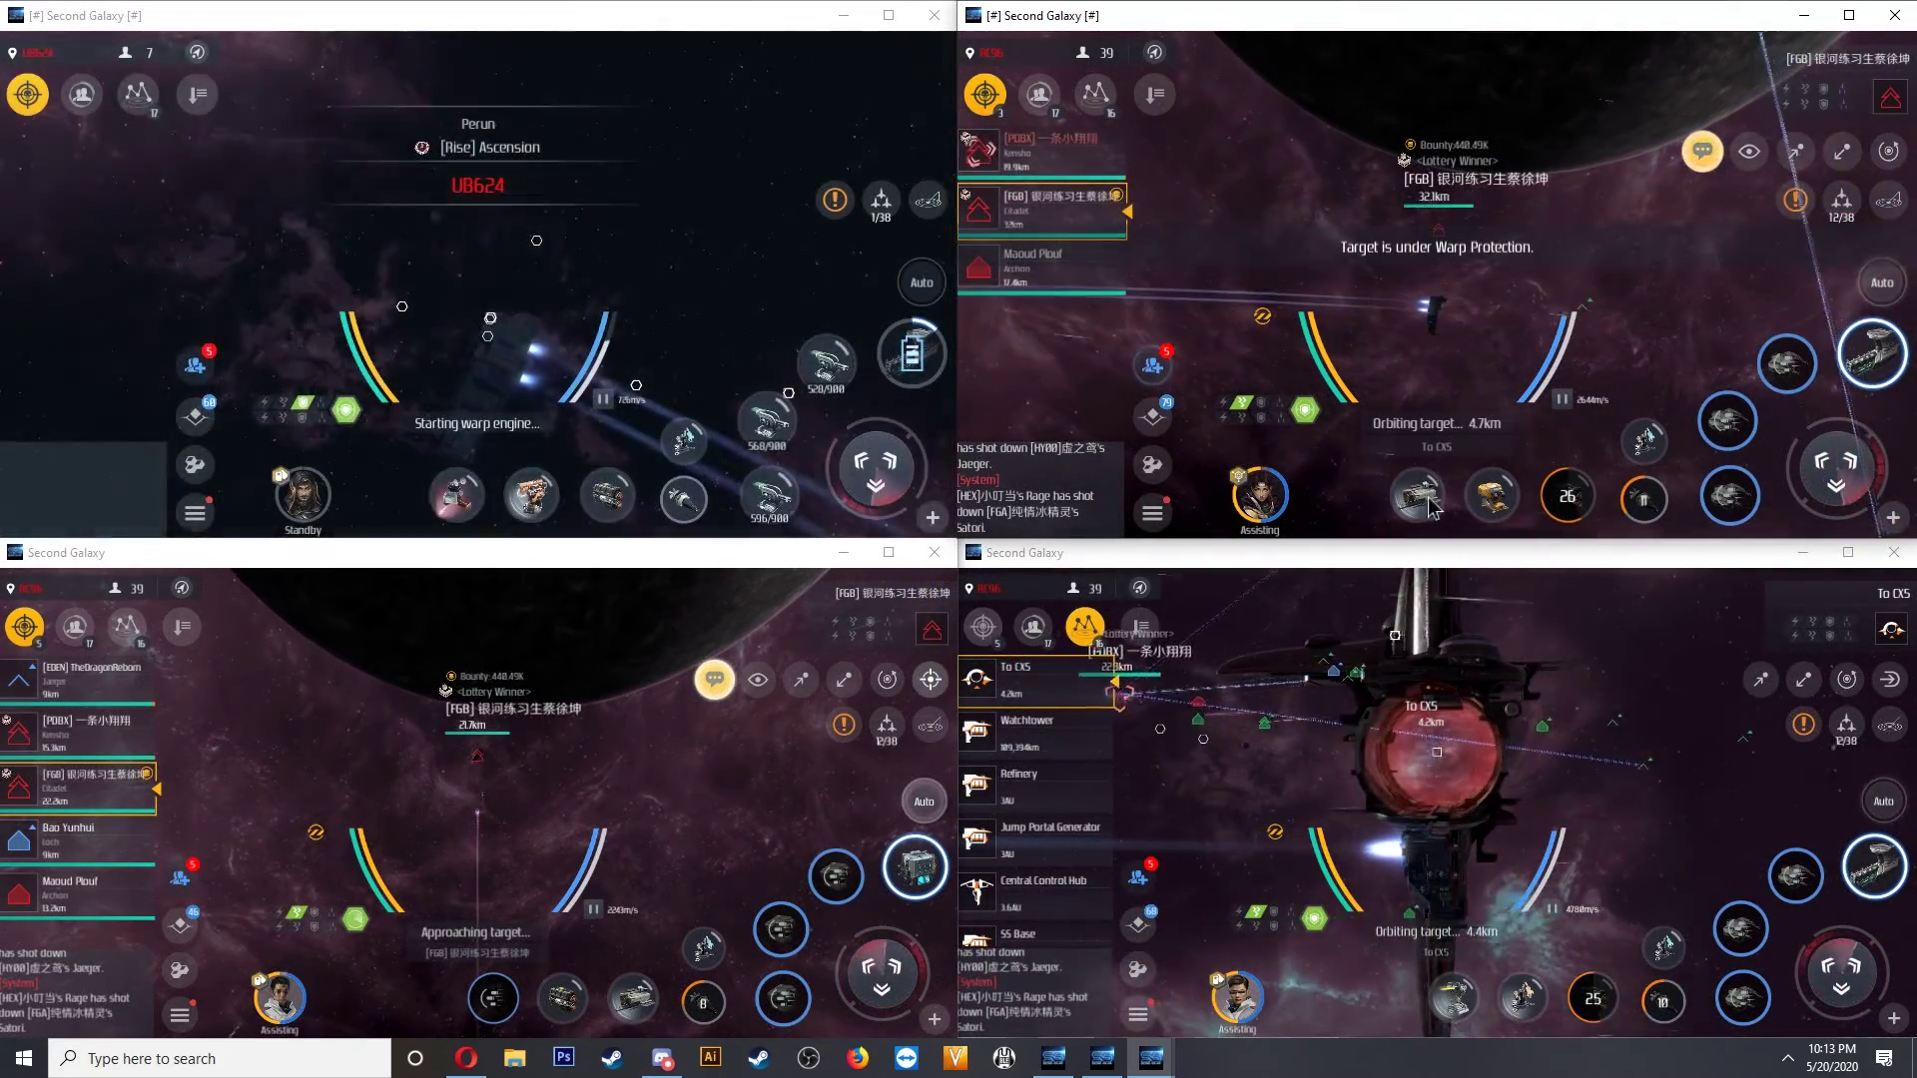
click(1495, 497)
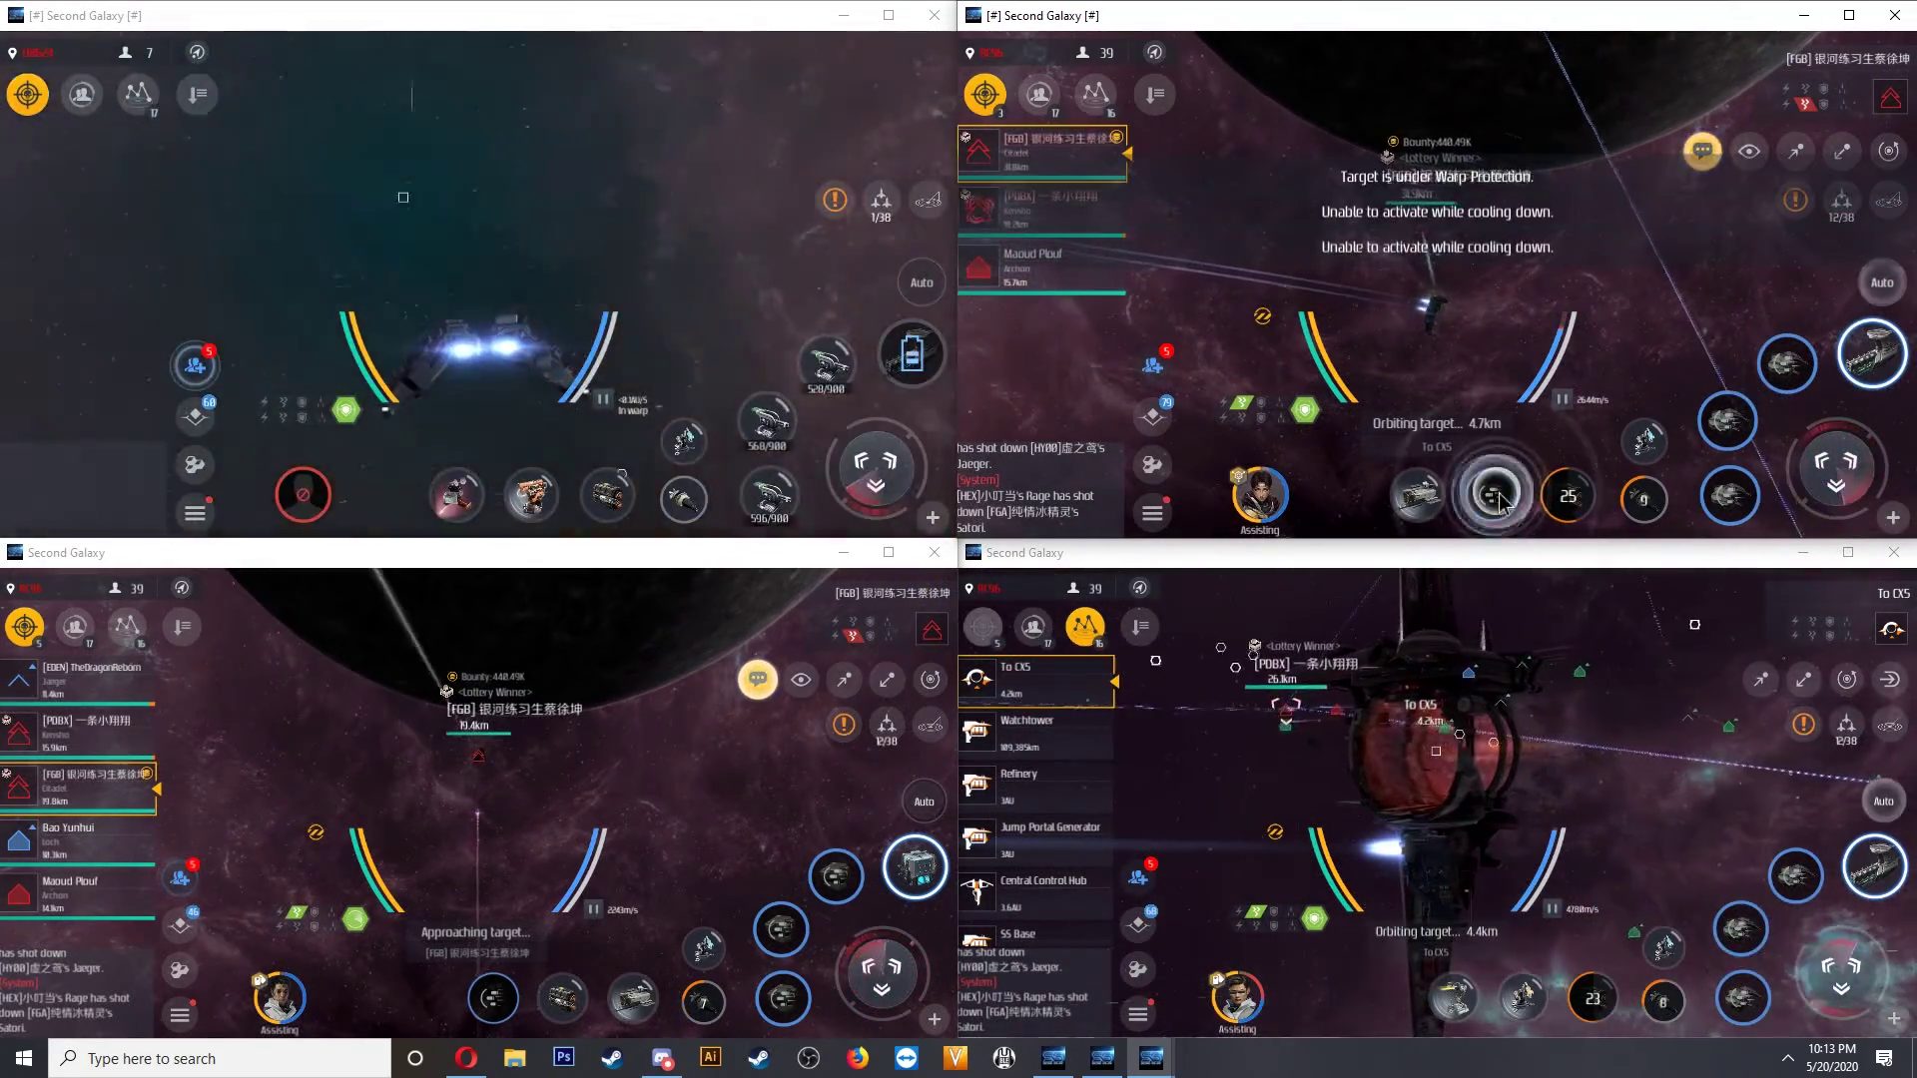
click(1494, 497)
click(1845, 467)
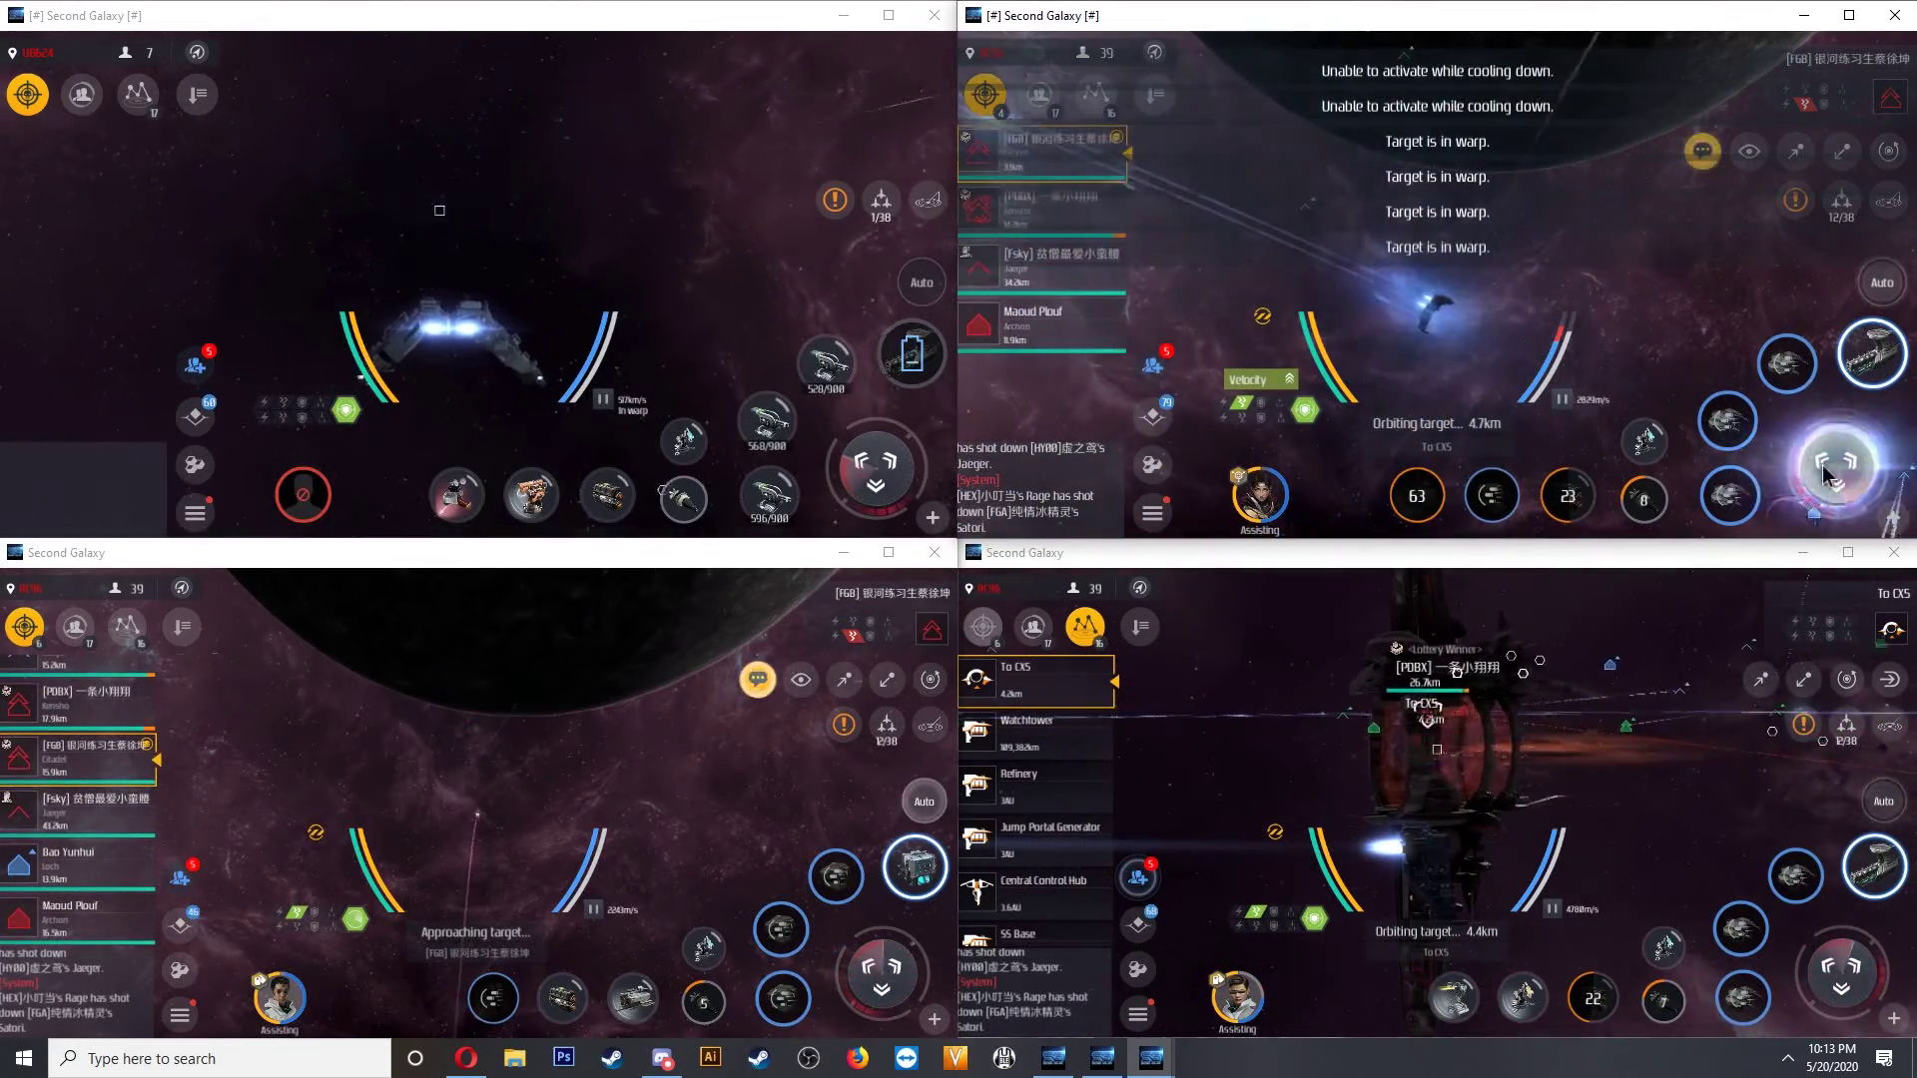
Orbit the [PDBX] hostile and fire modules until its Kensho is destroyed.
click(47, 731)
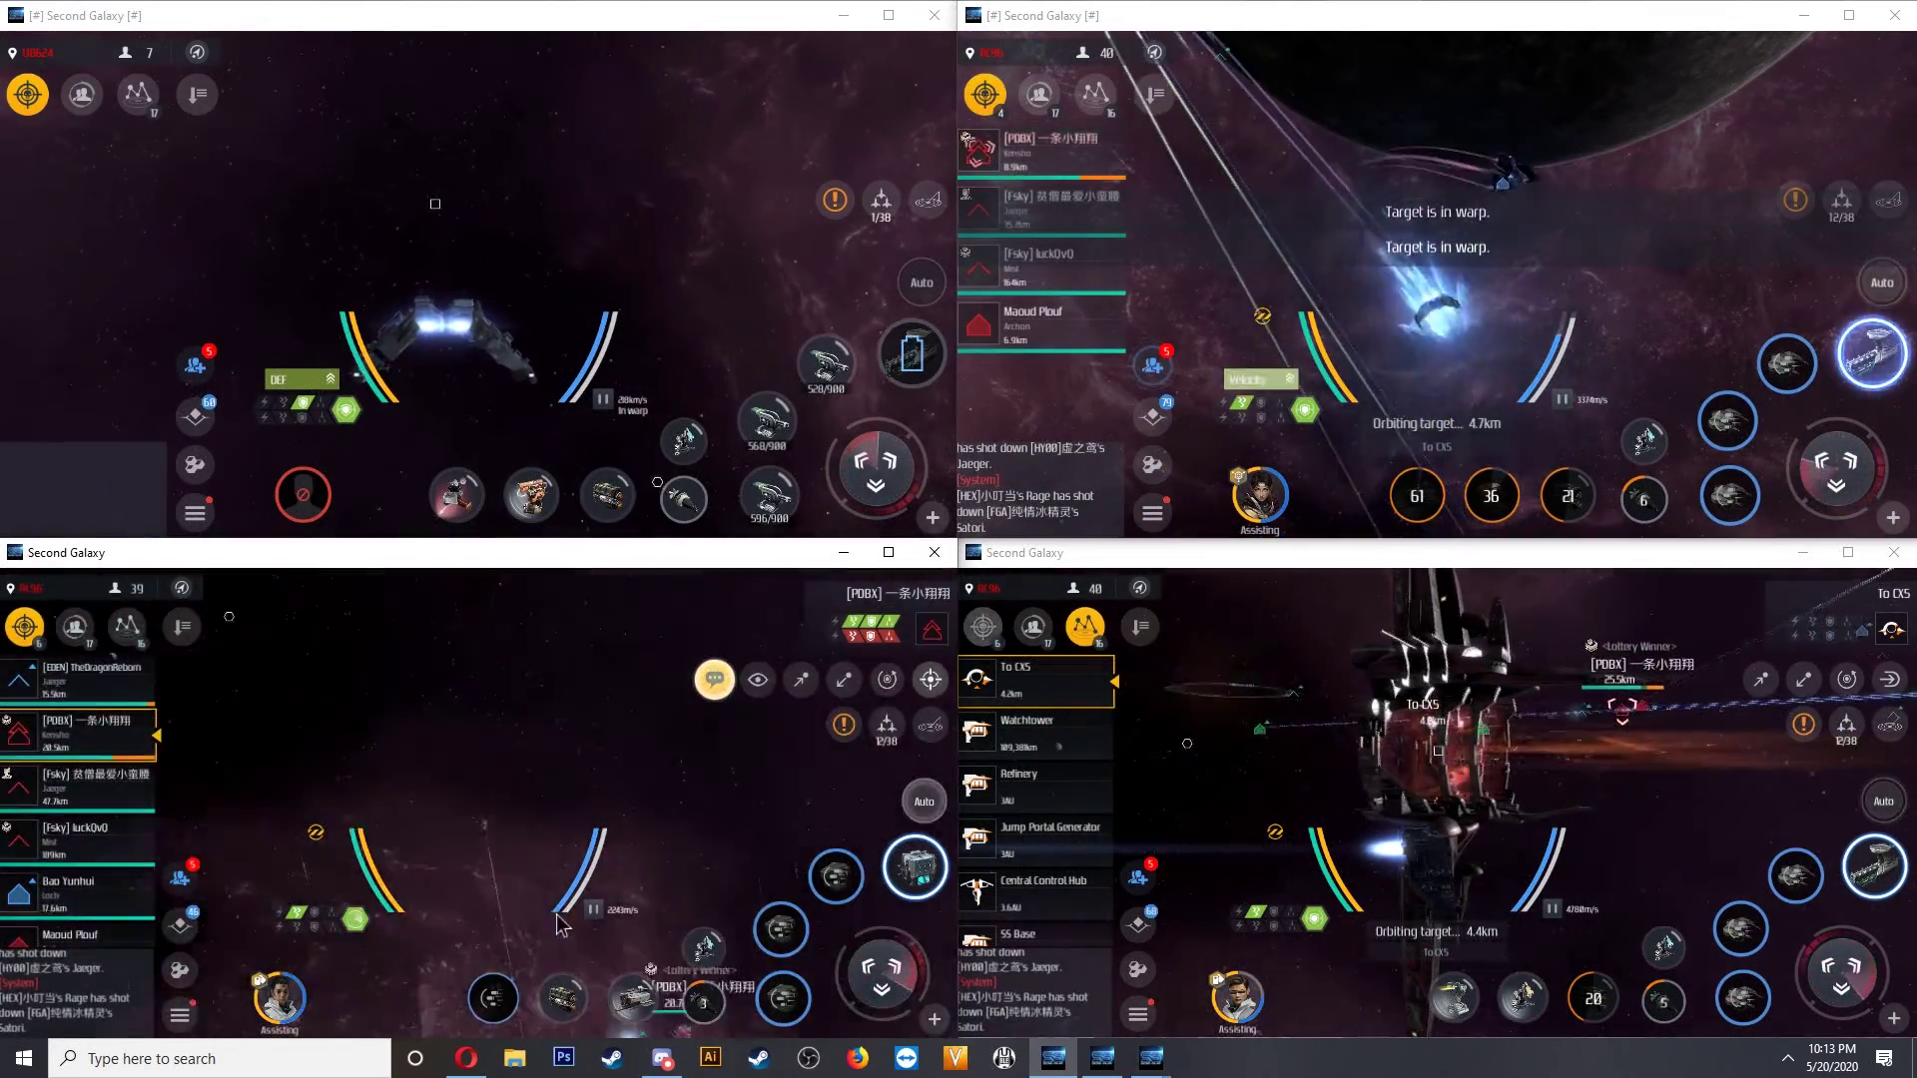
click(882, 973)
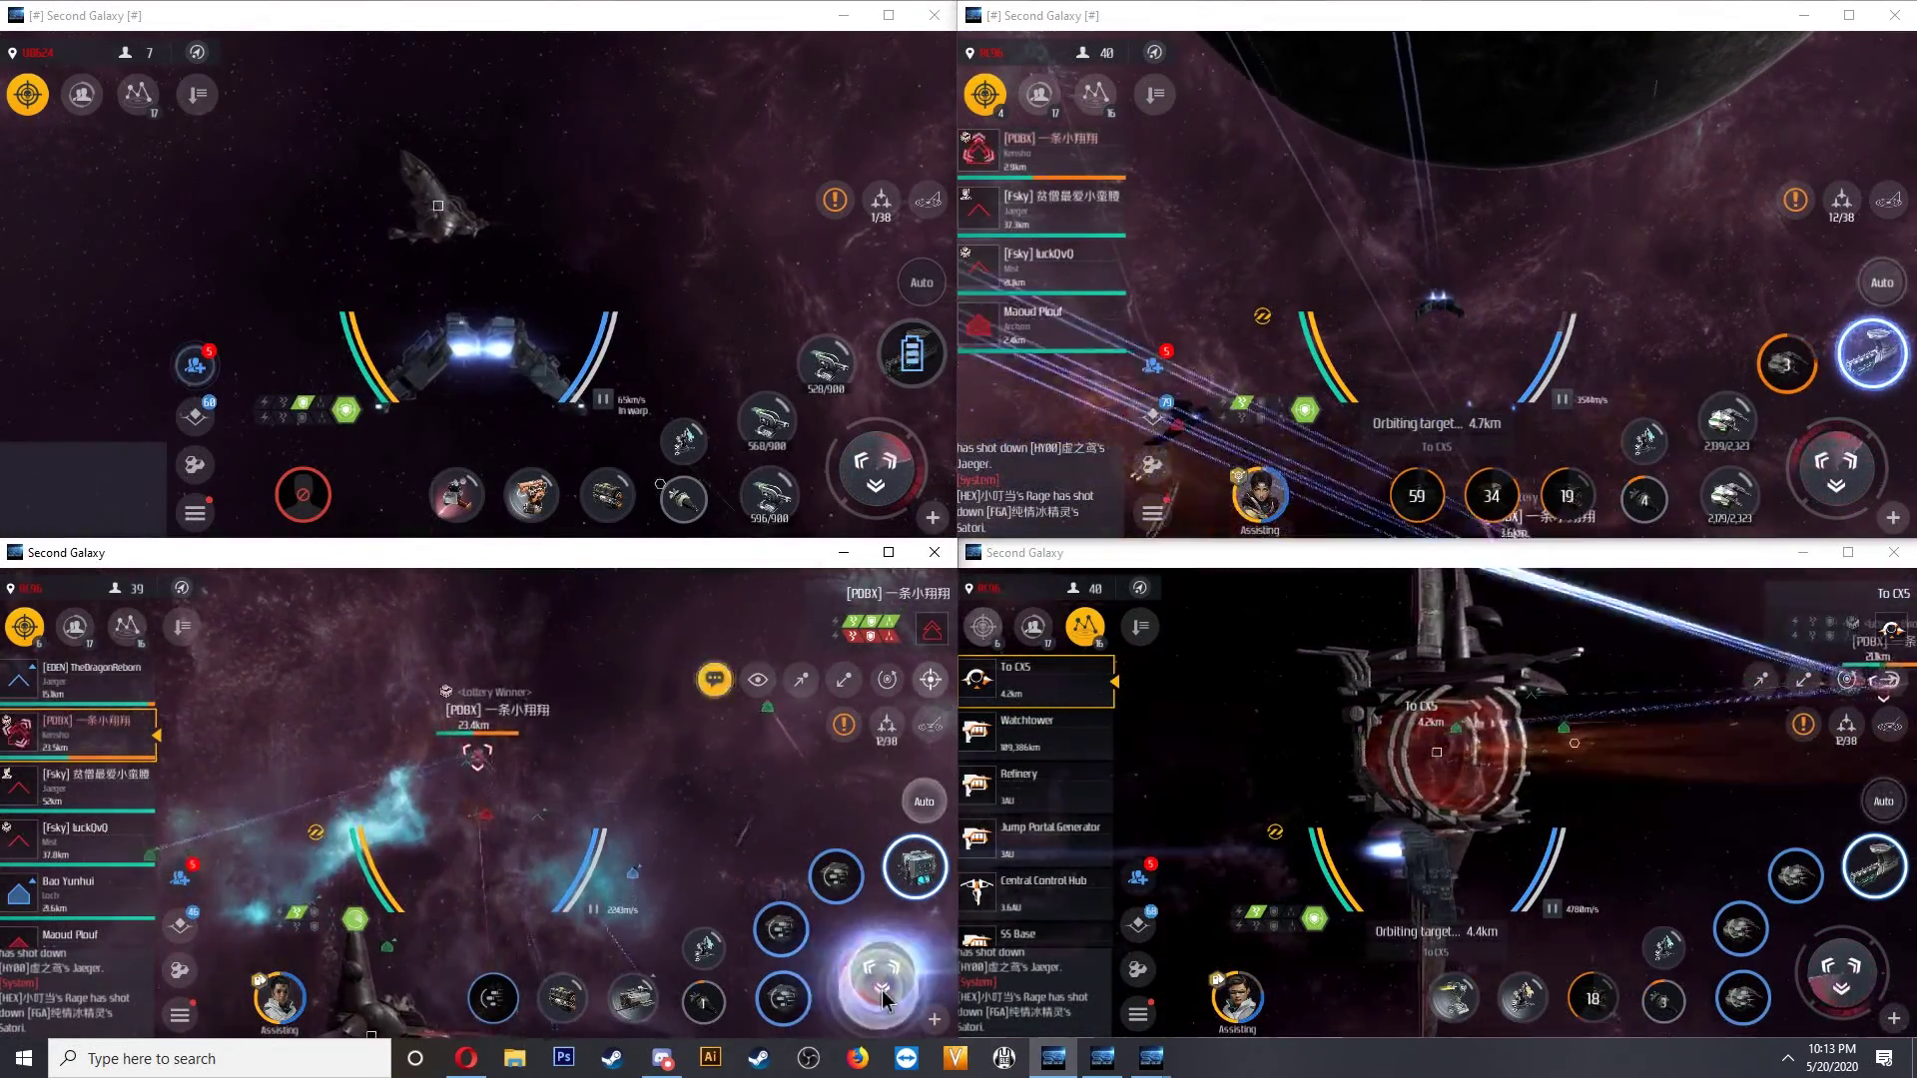
click(637, 995)
click(712, 1000)
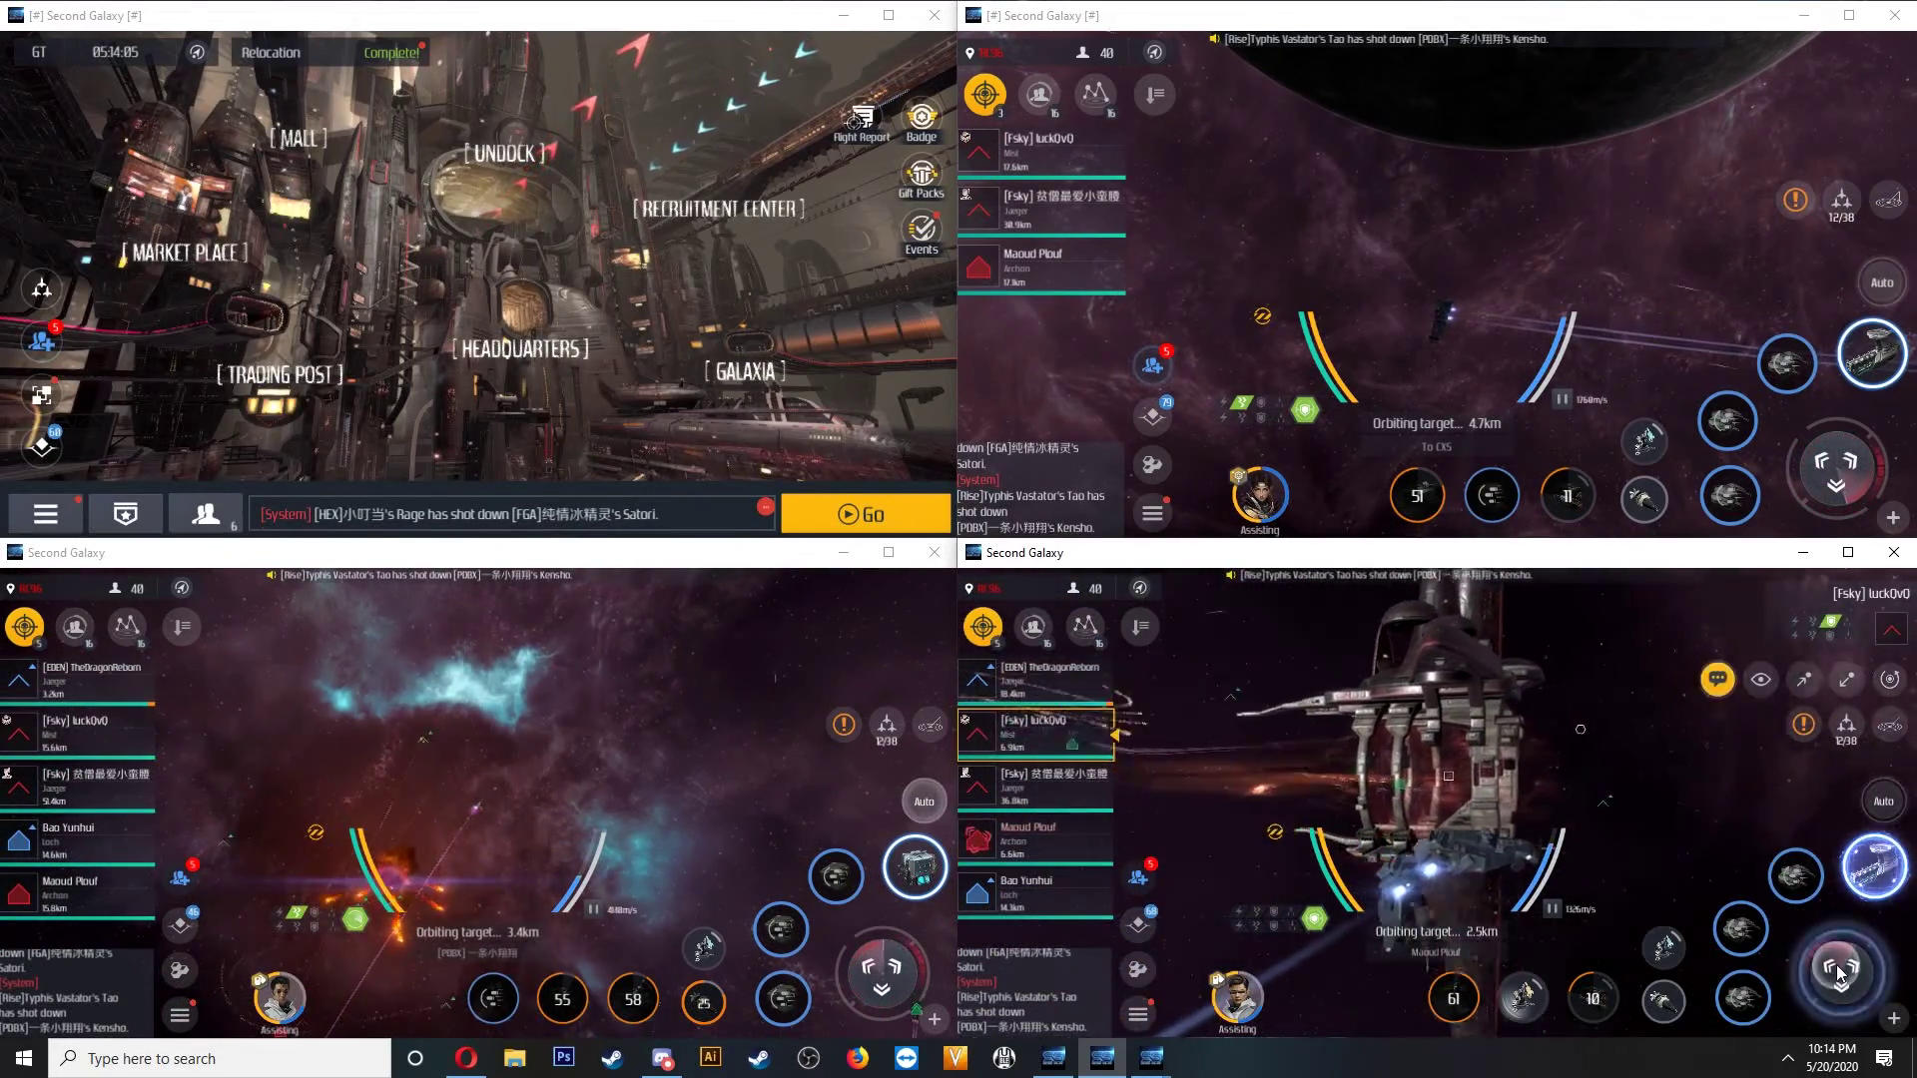
Engage the targeted hostile, then post the flight report to Corp and Alliance and close it.
click(1837, 966)
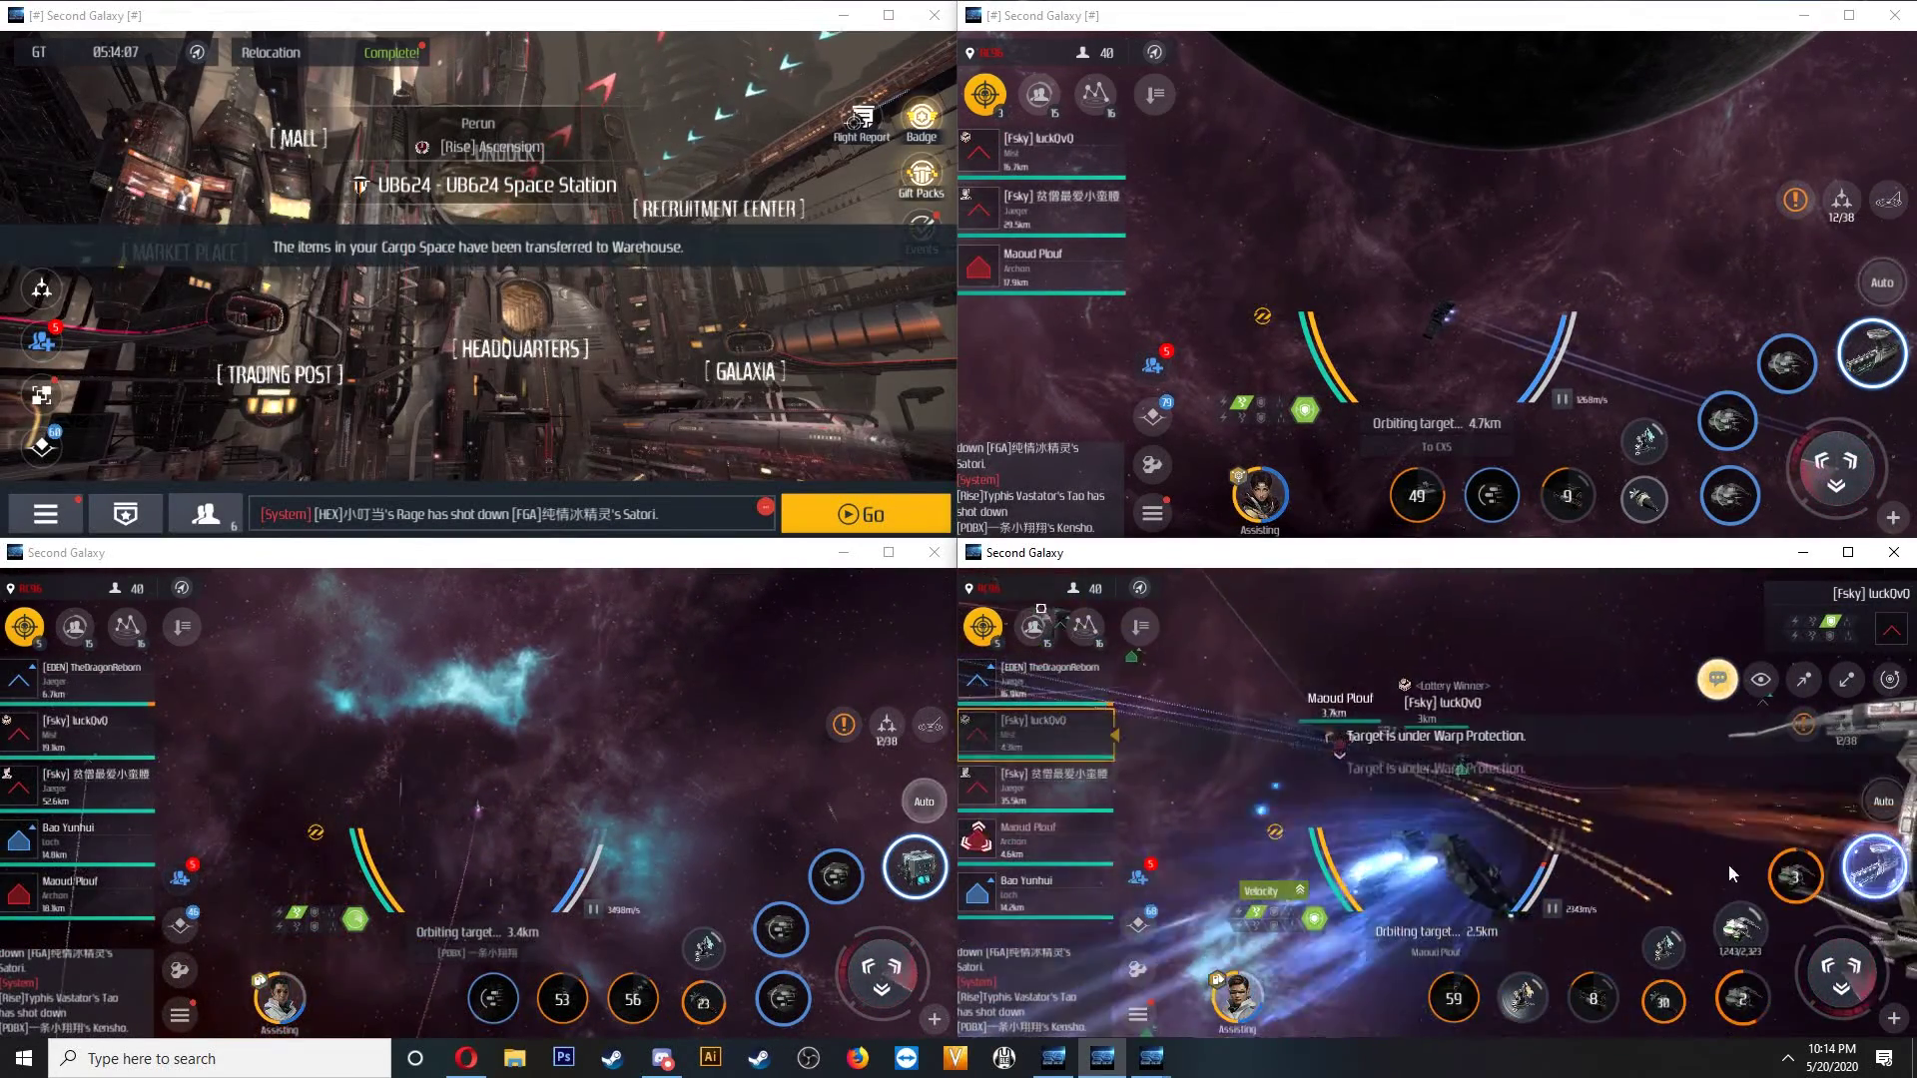
click(887, 970)
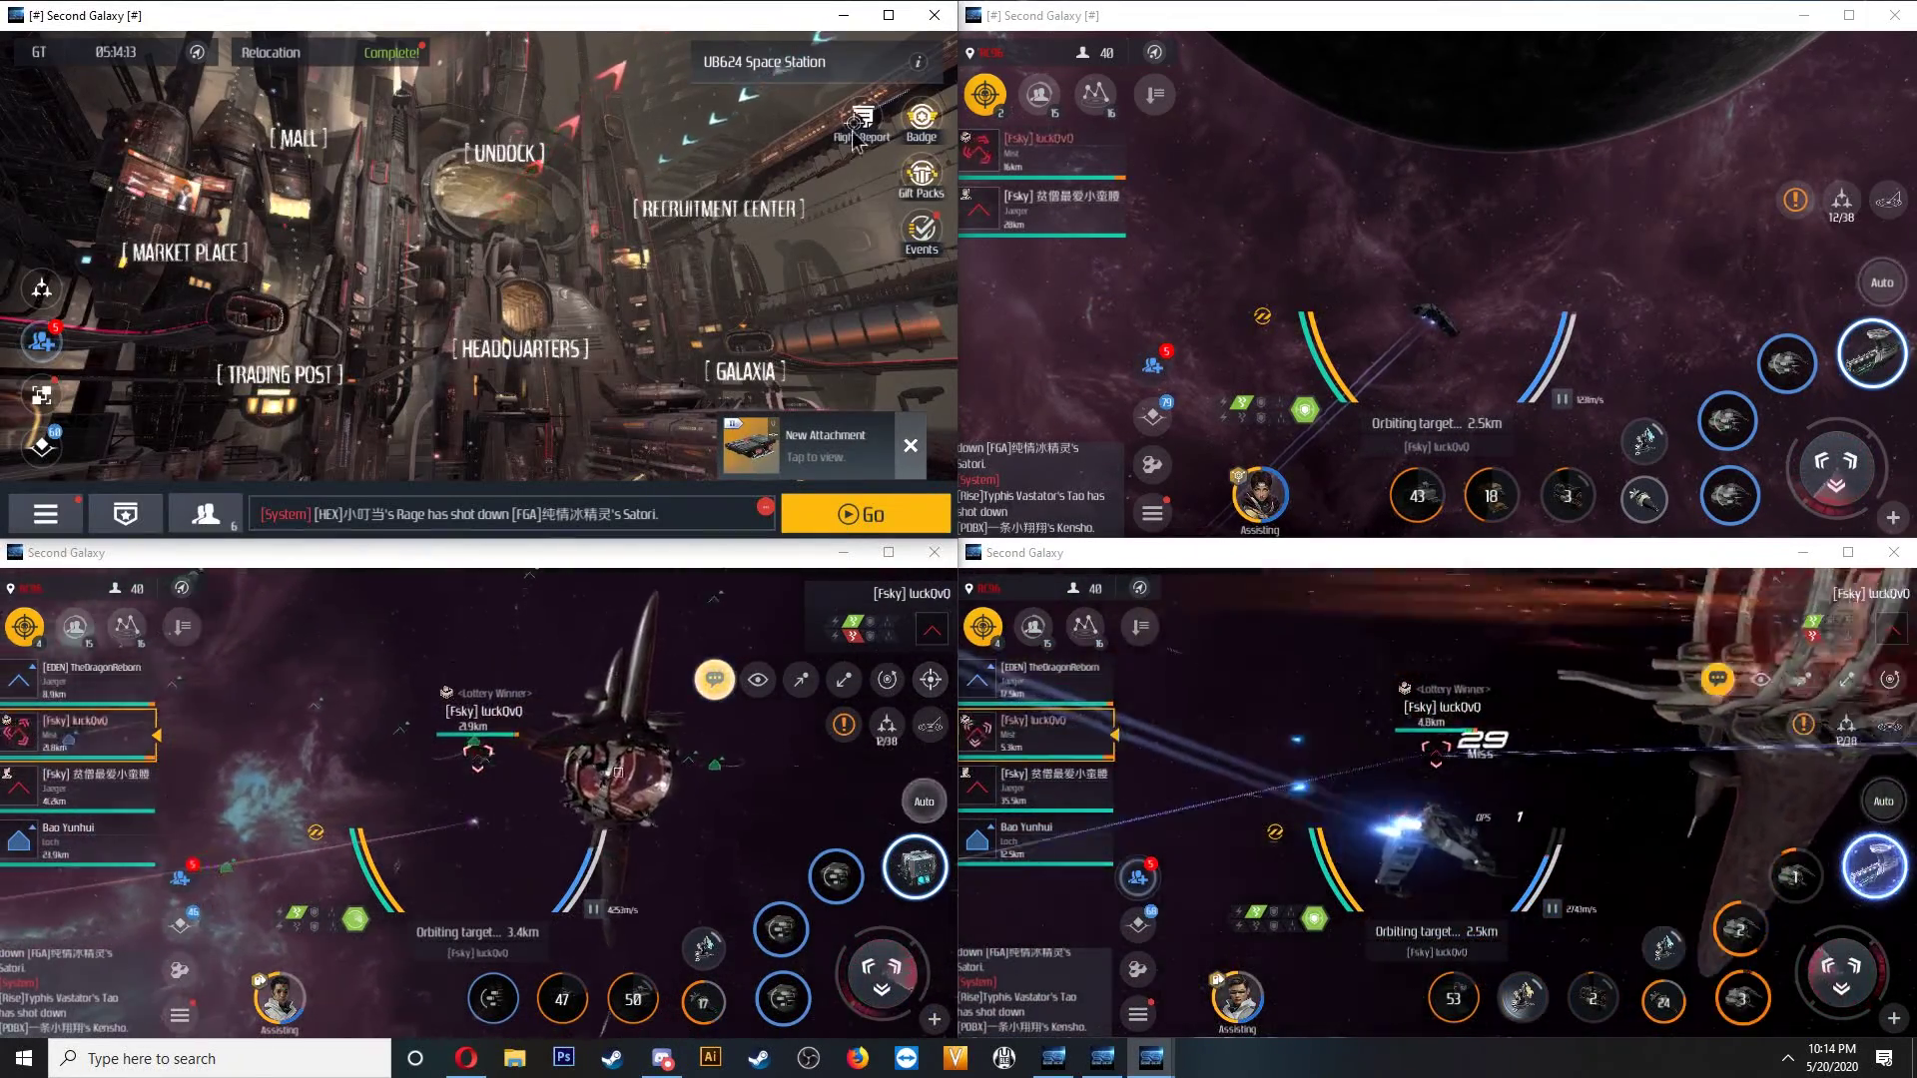
click(857, 126)
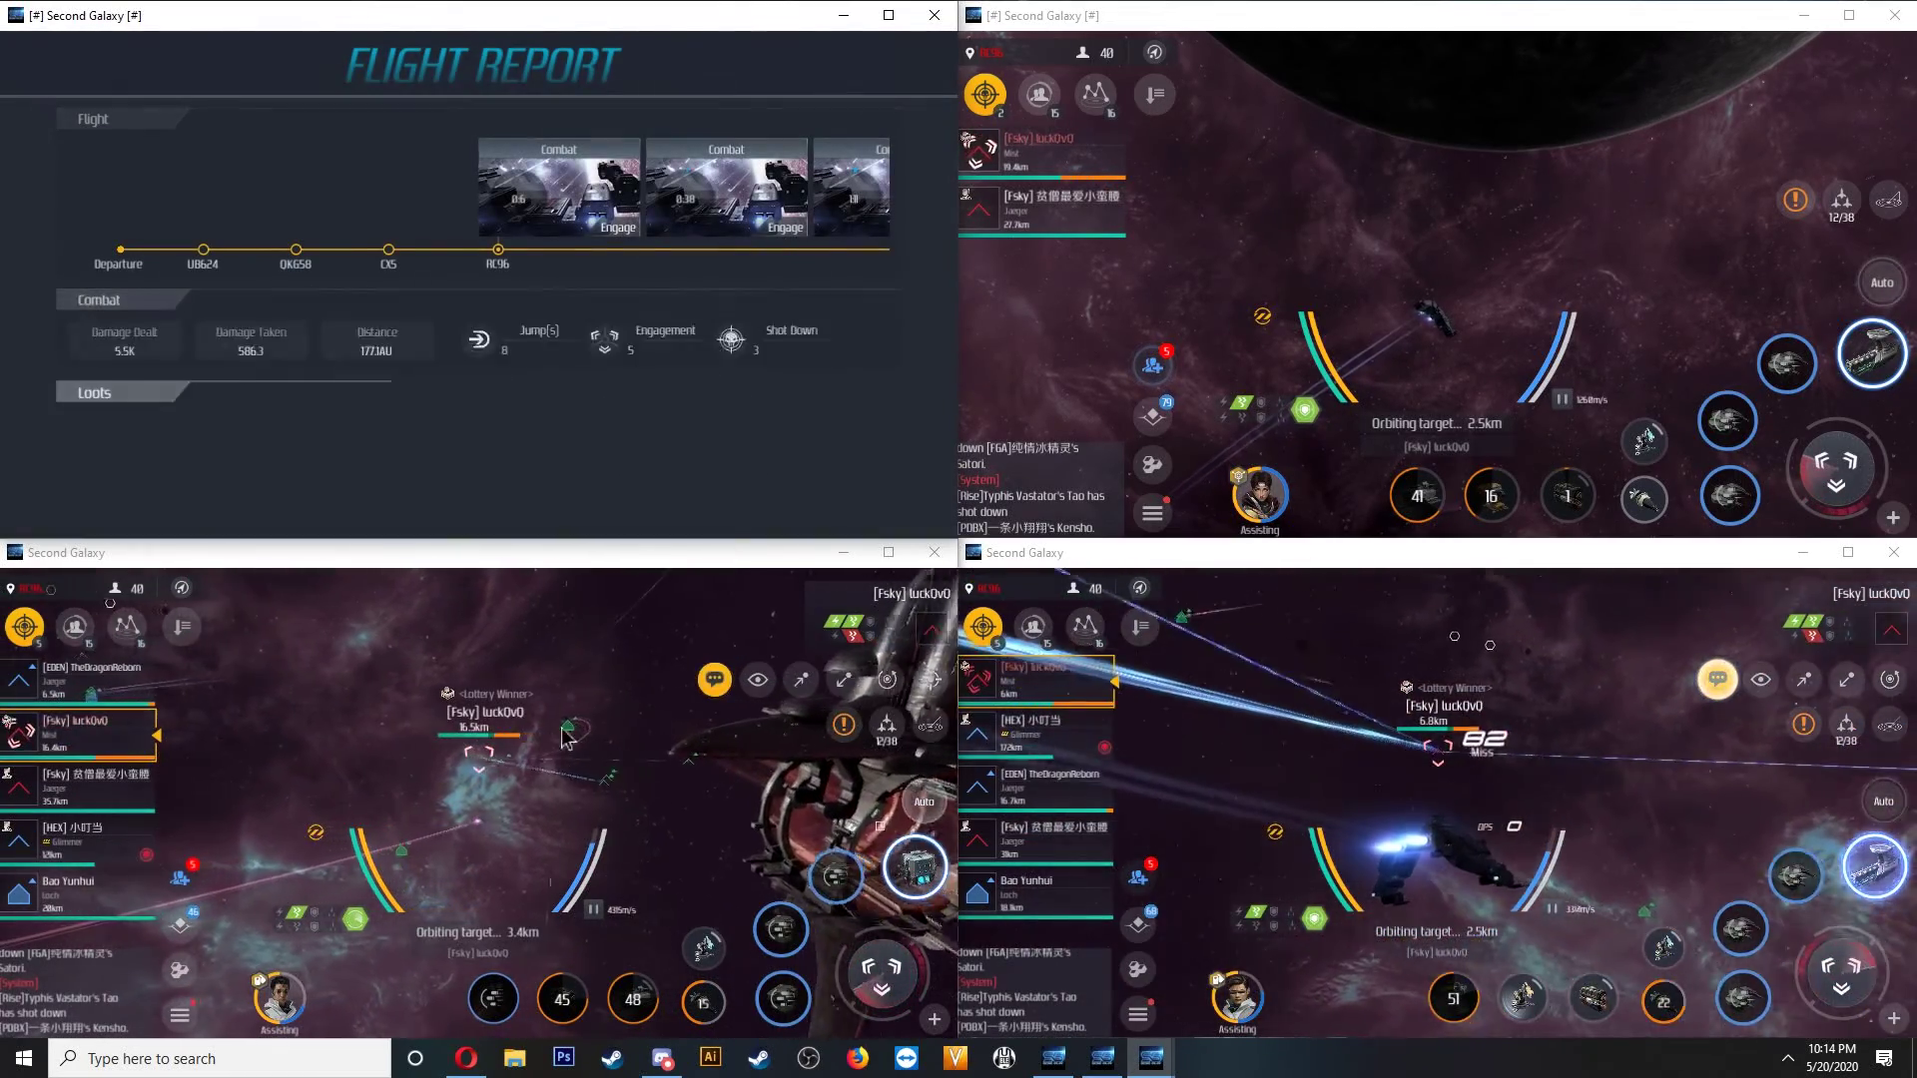
click(795, 496)
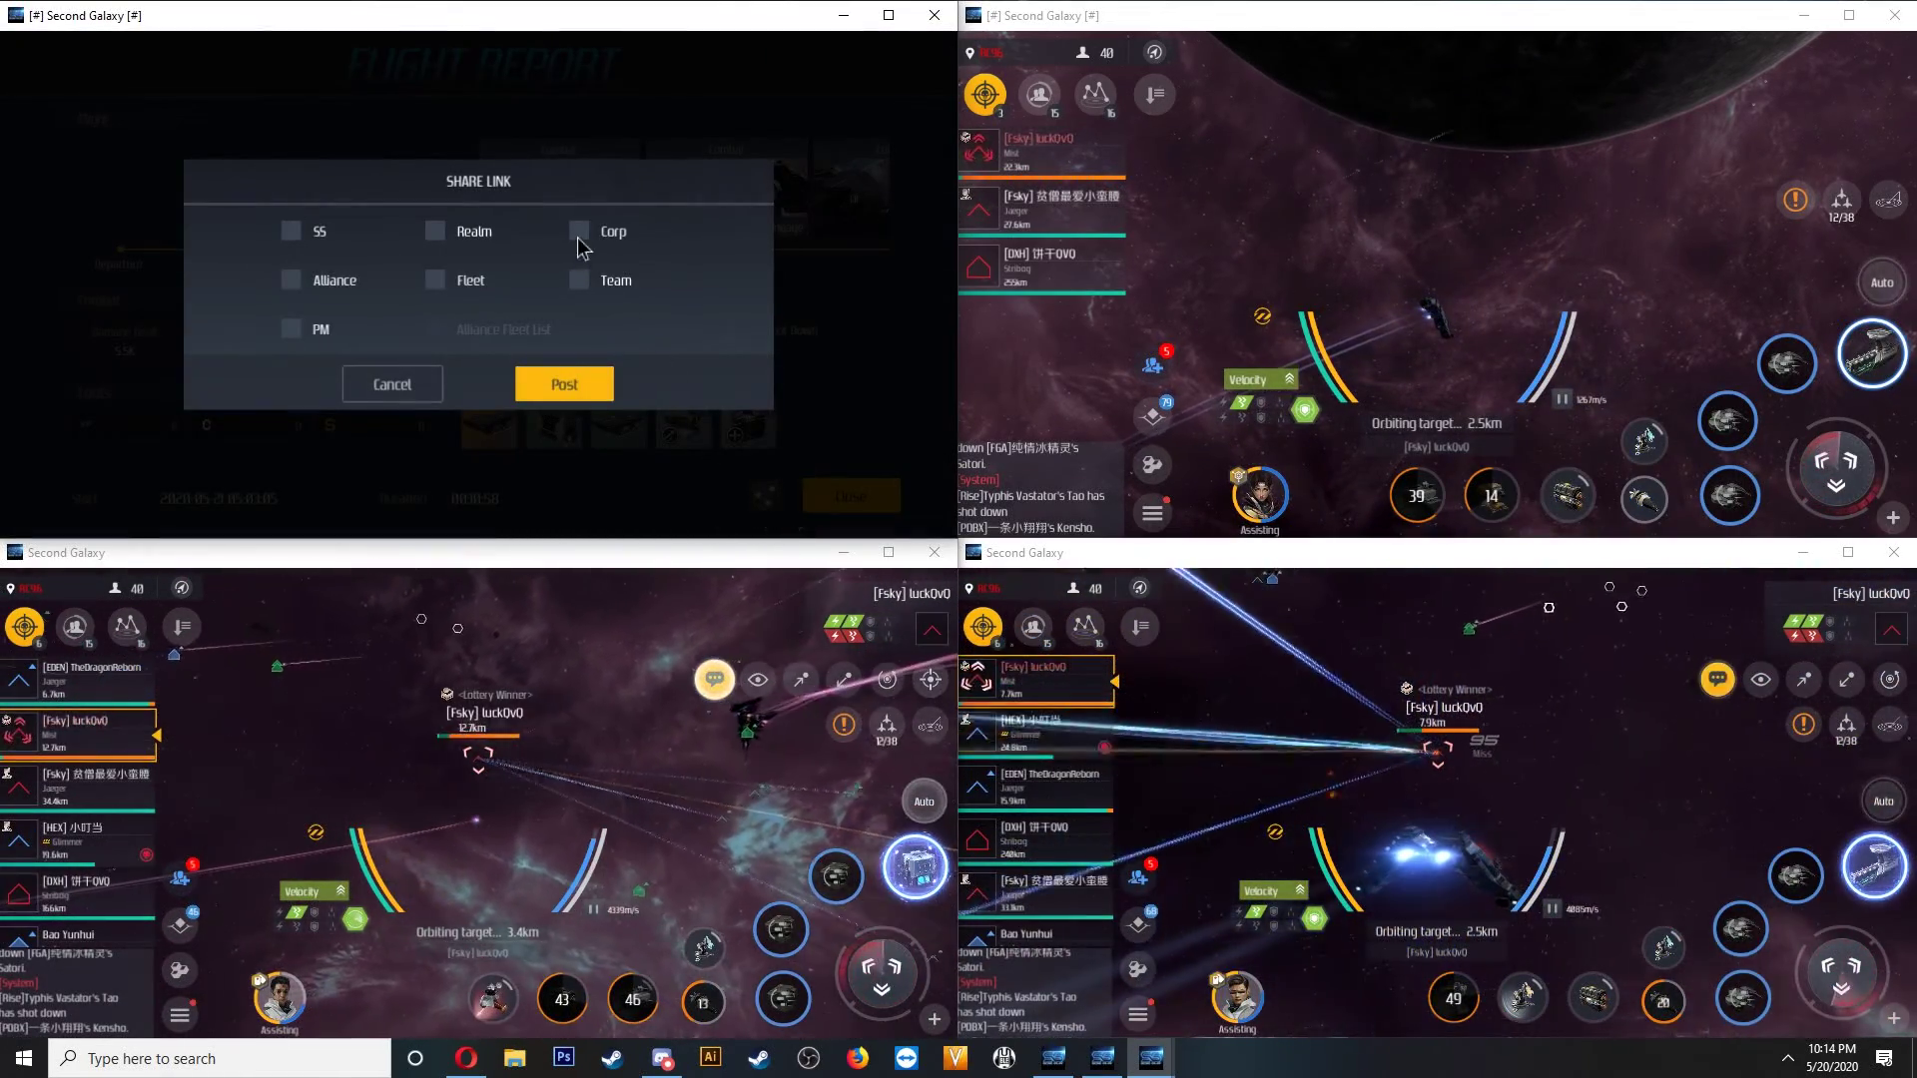
click(581, 231)
click(292, 281)
click(564, 383)
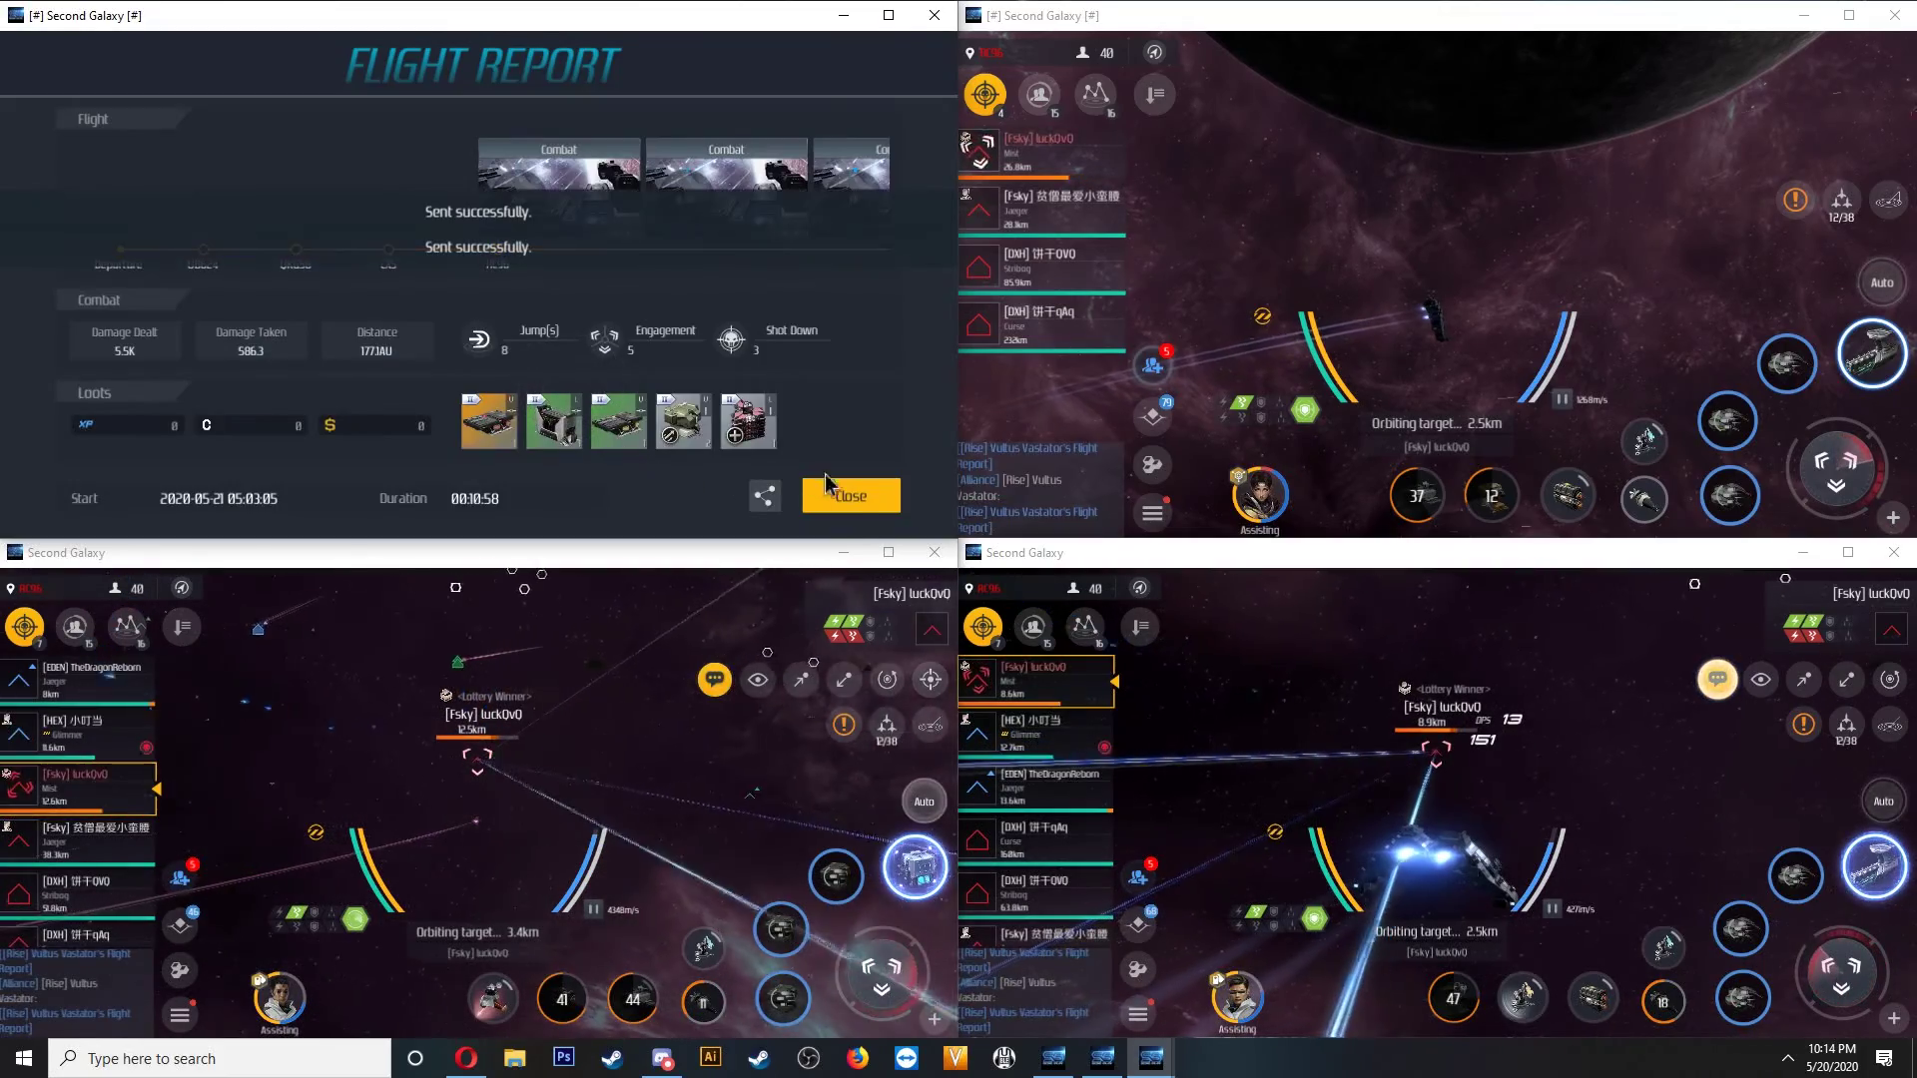
click(849, 496)
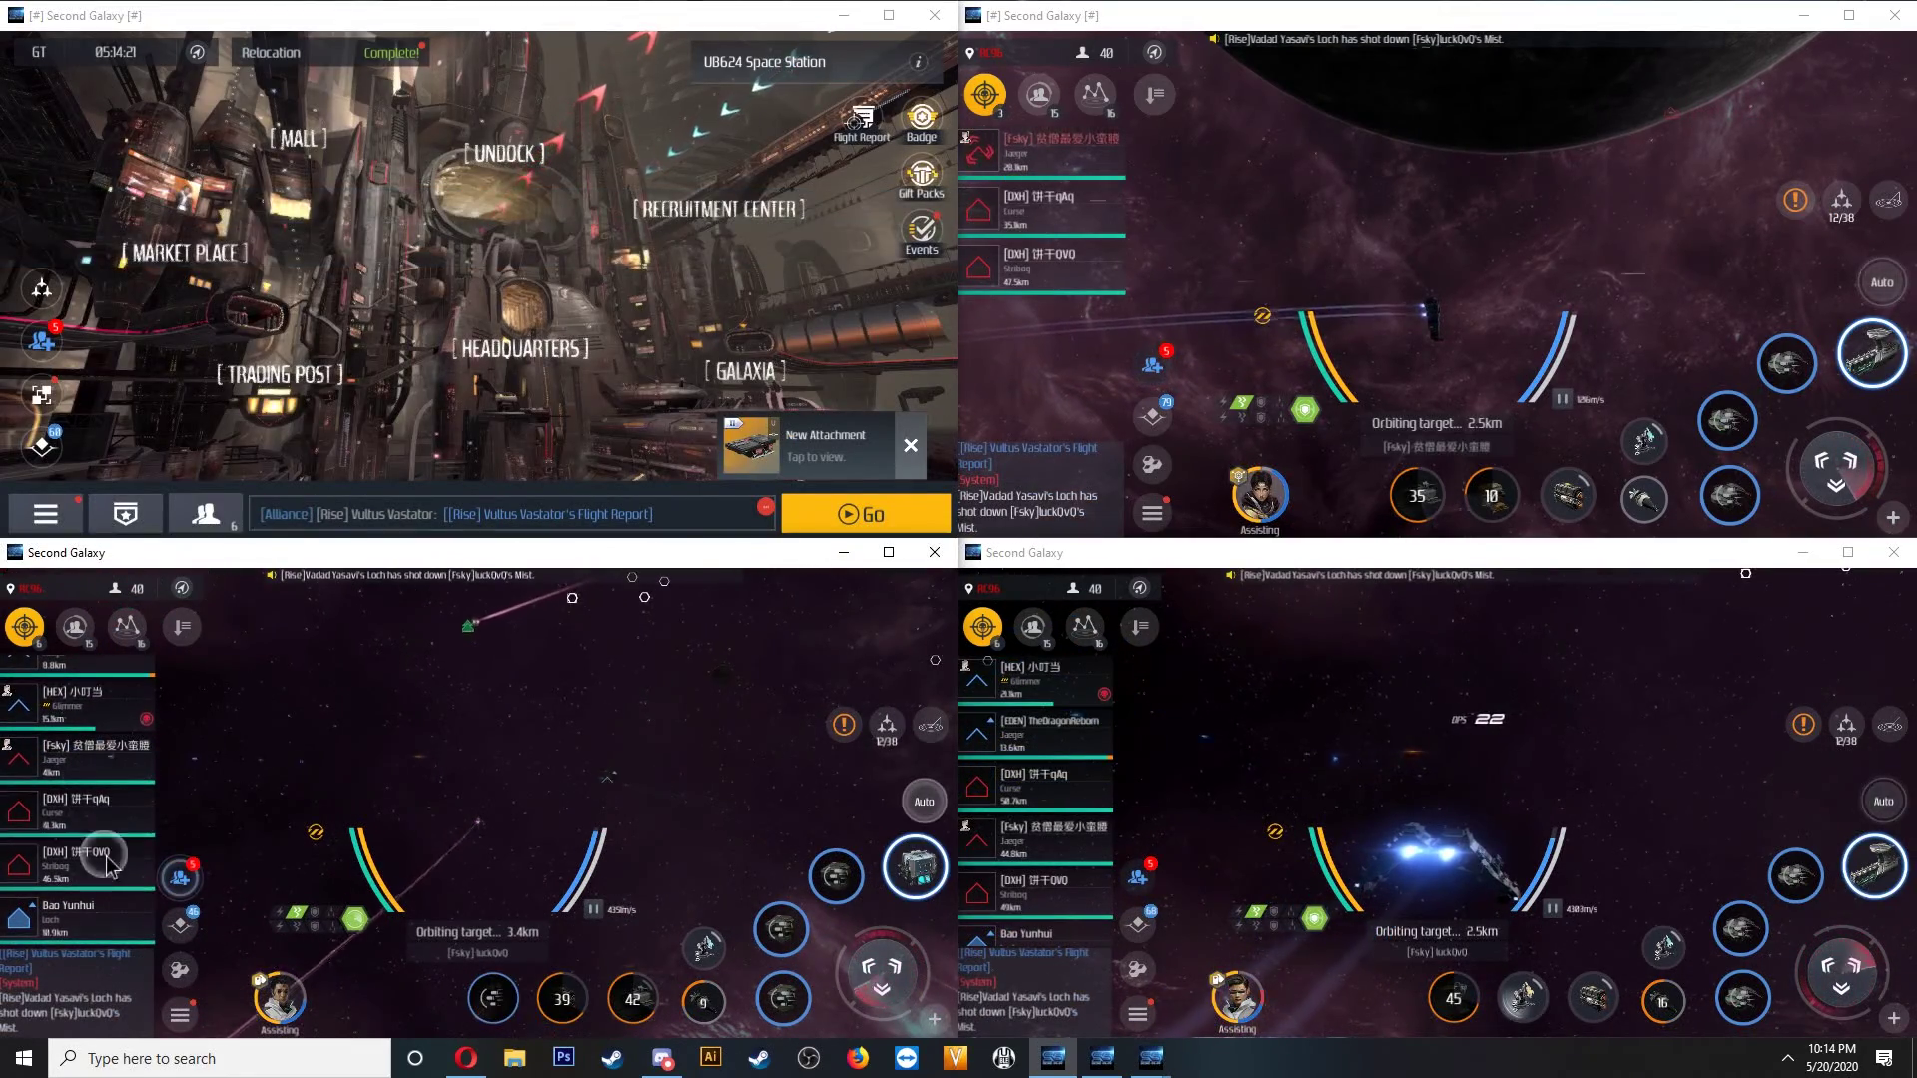
Lock two [0XH] hostiles, approach one, and fire modules at them.
click(112, 866)
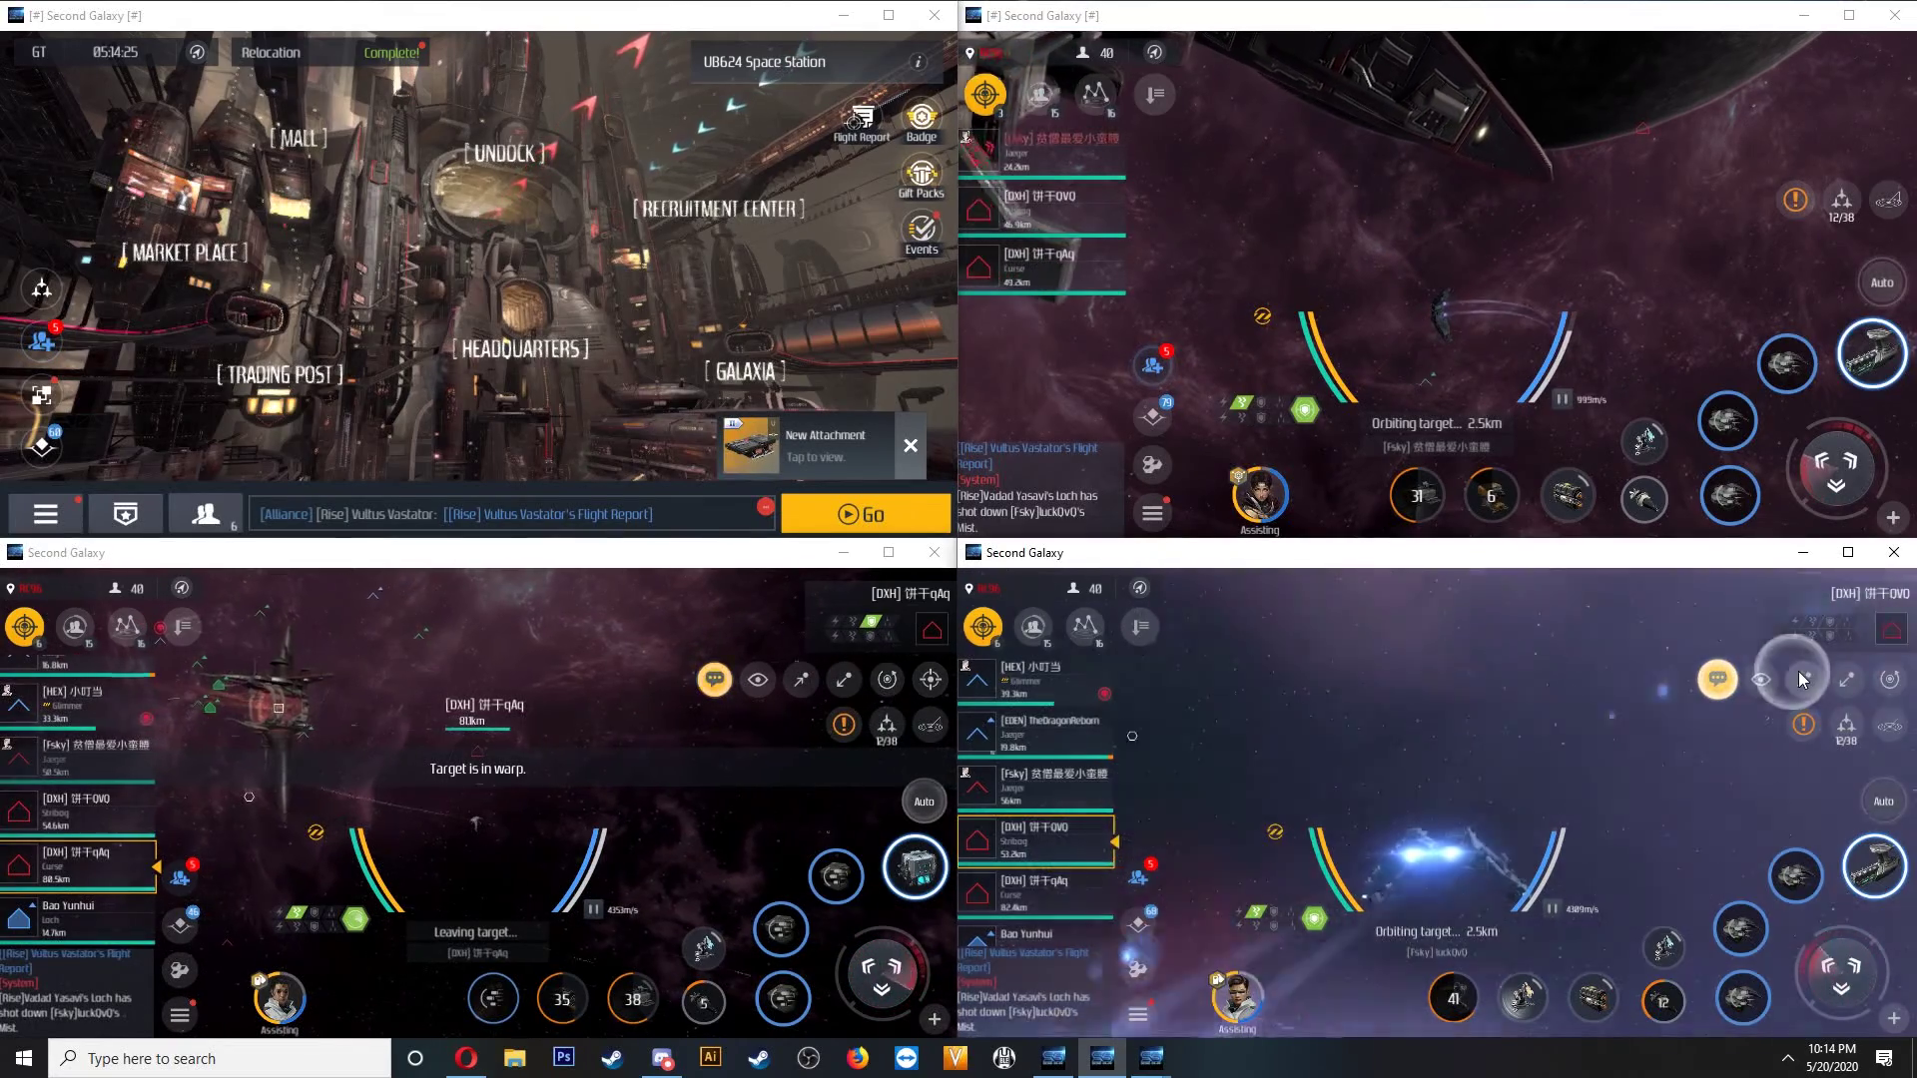
click(1803, 679)
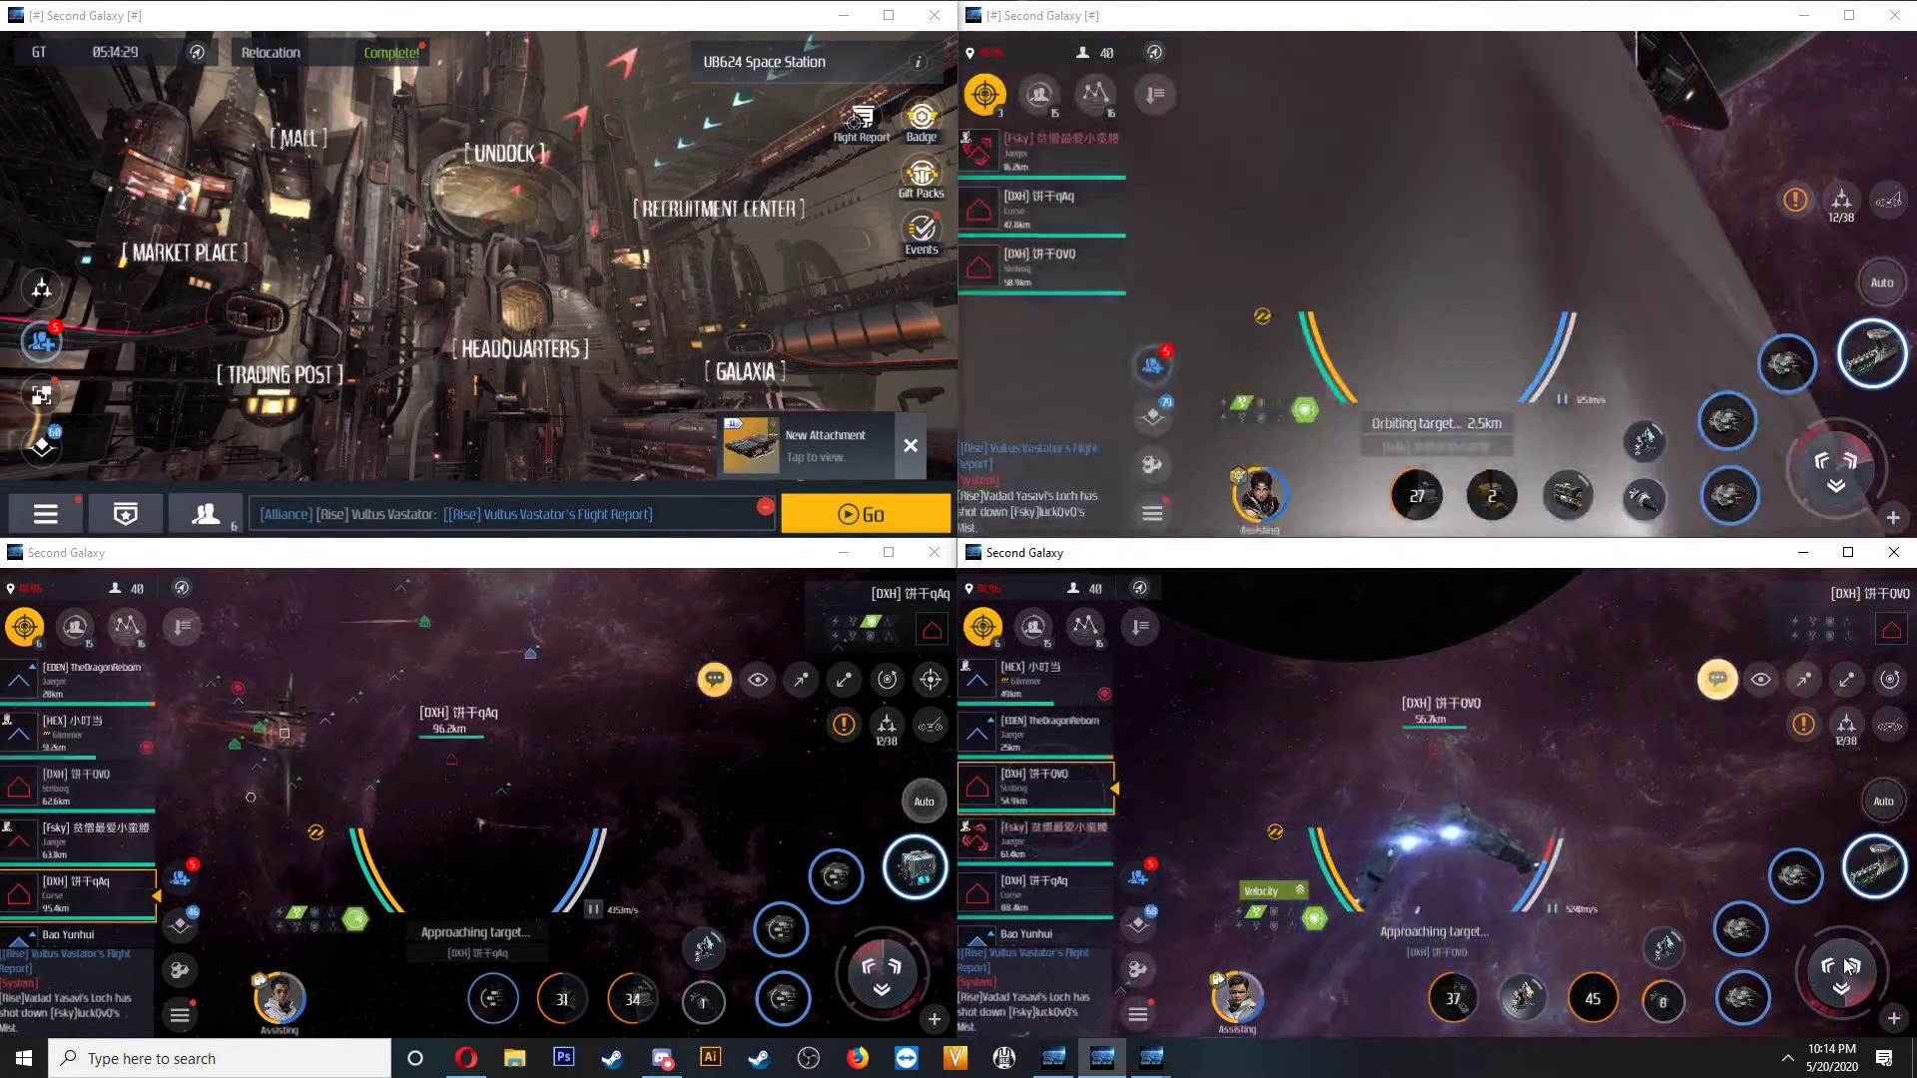
click(1041, 263)
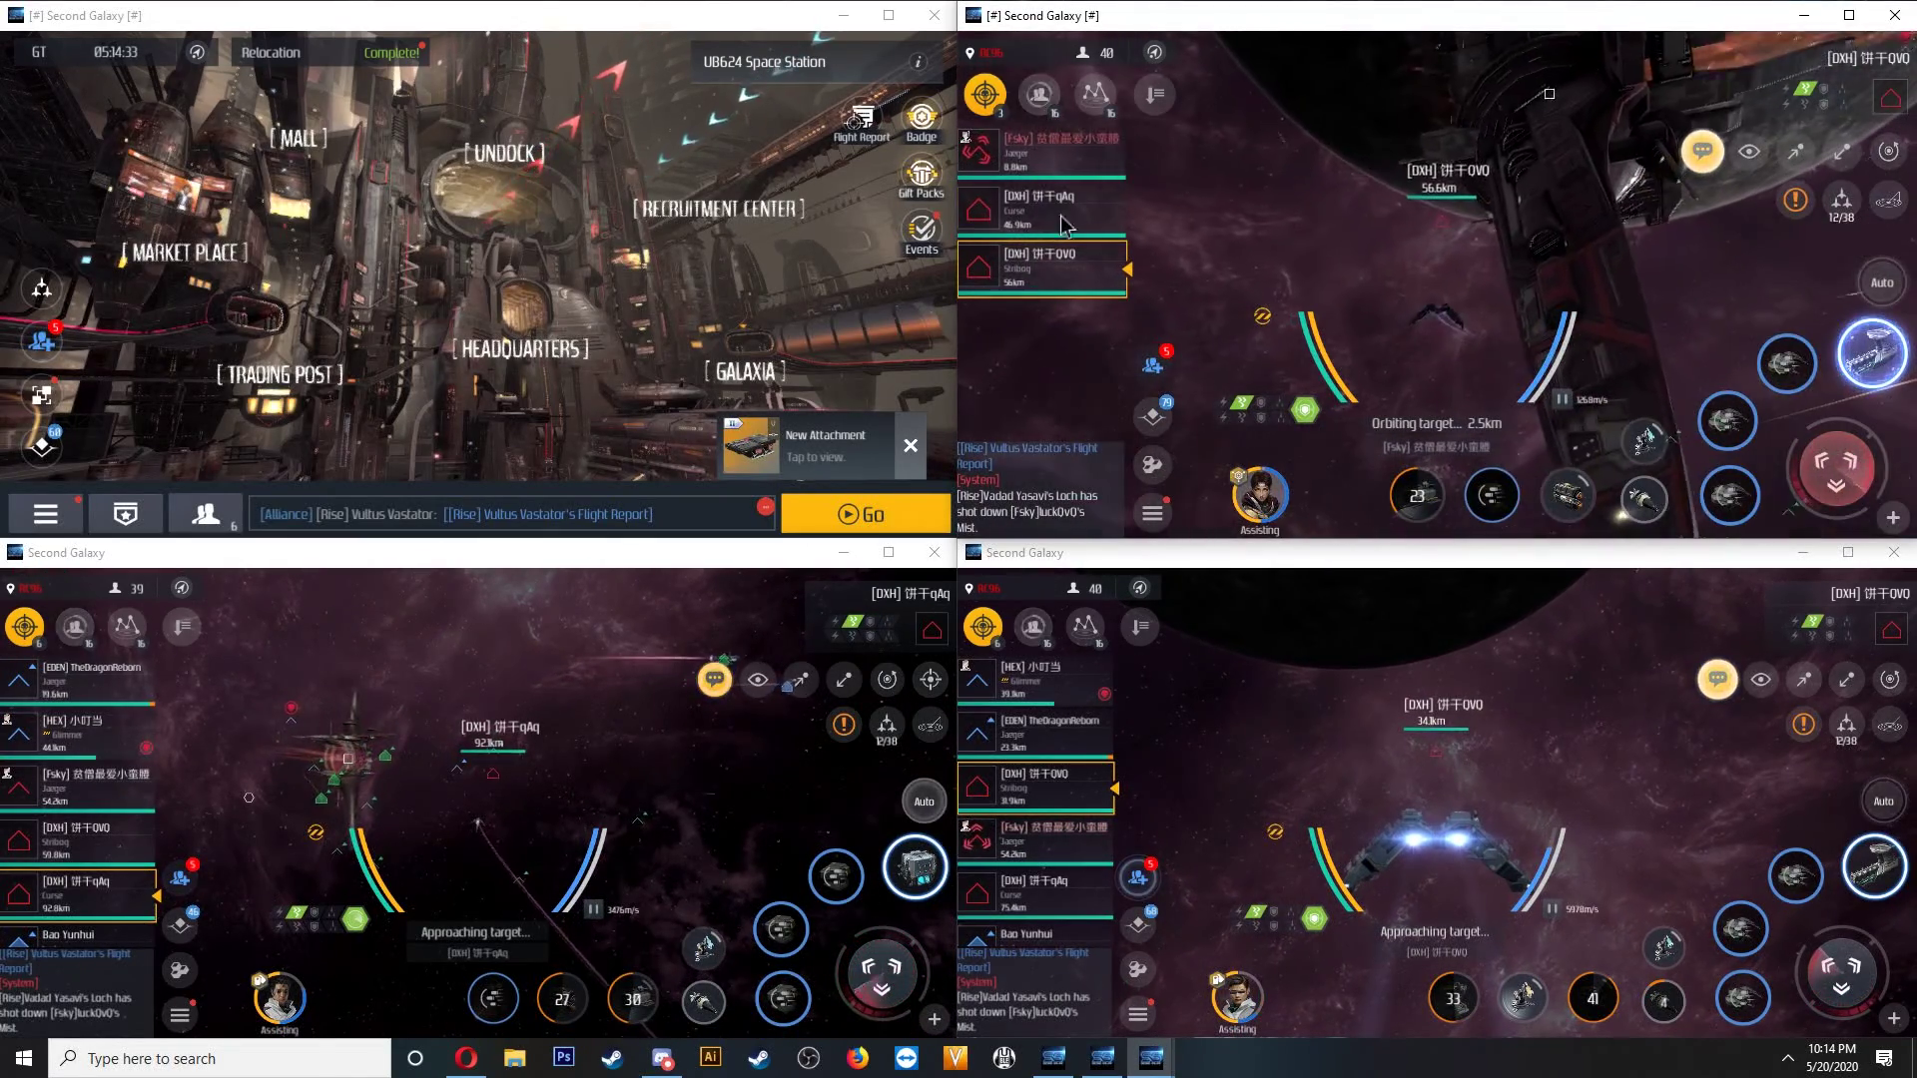
click(1643, 495)
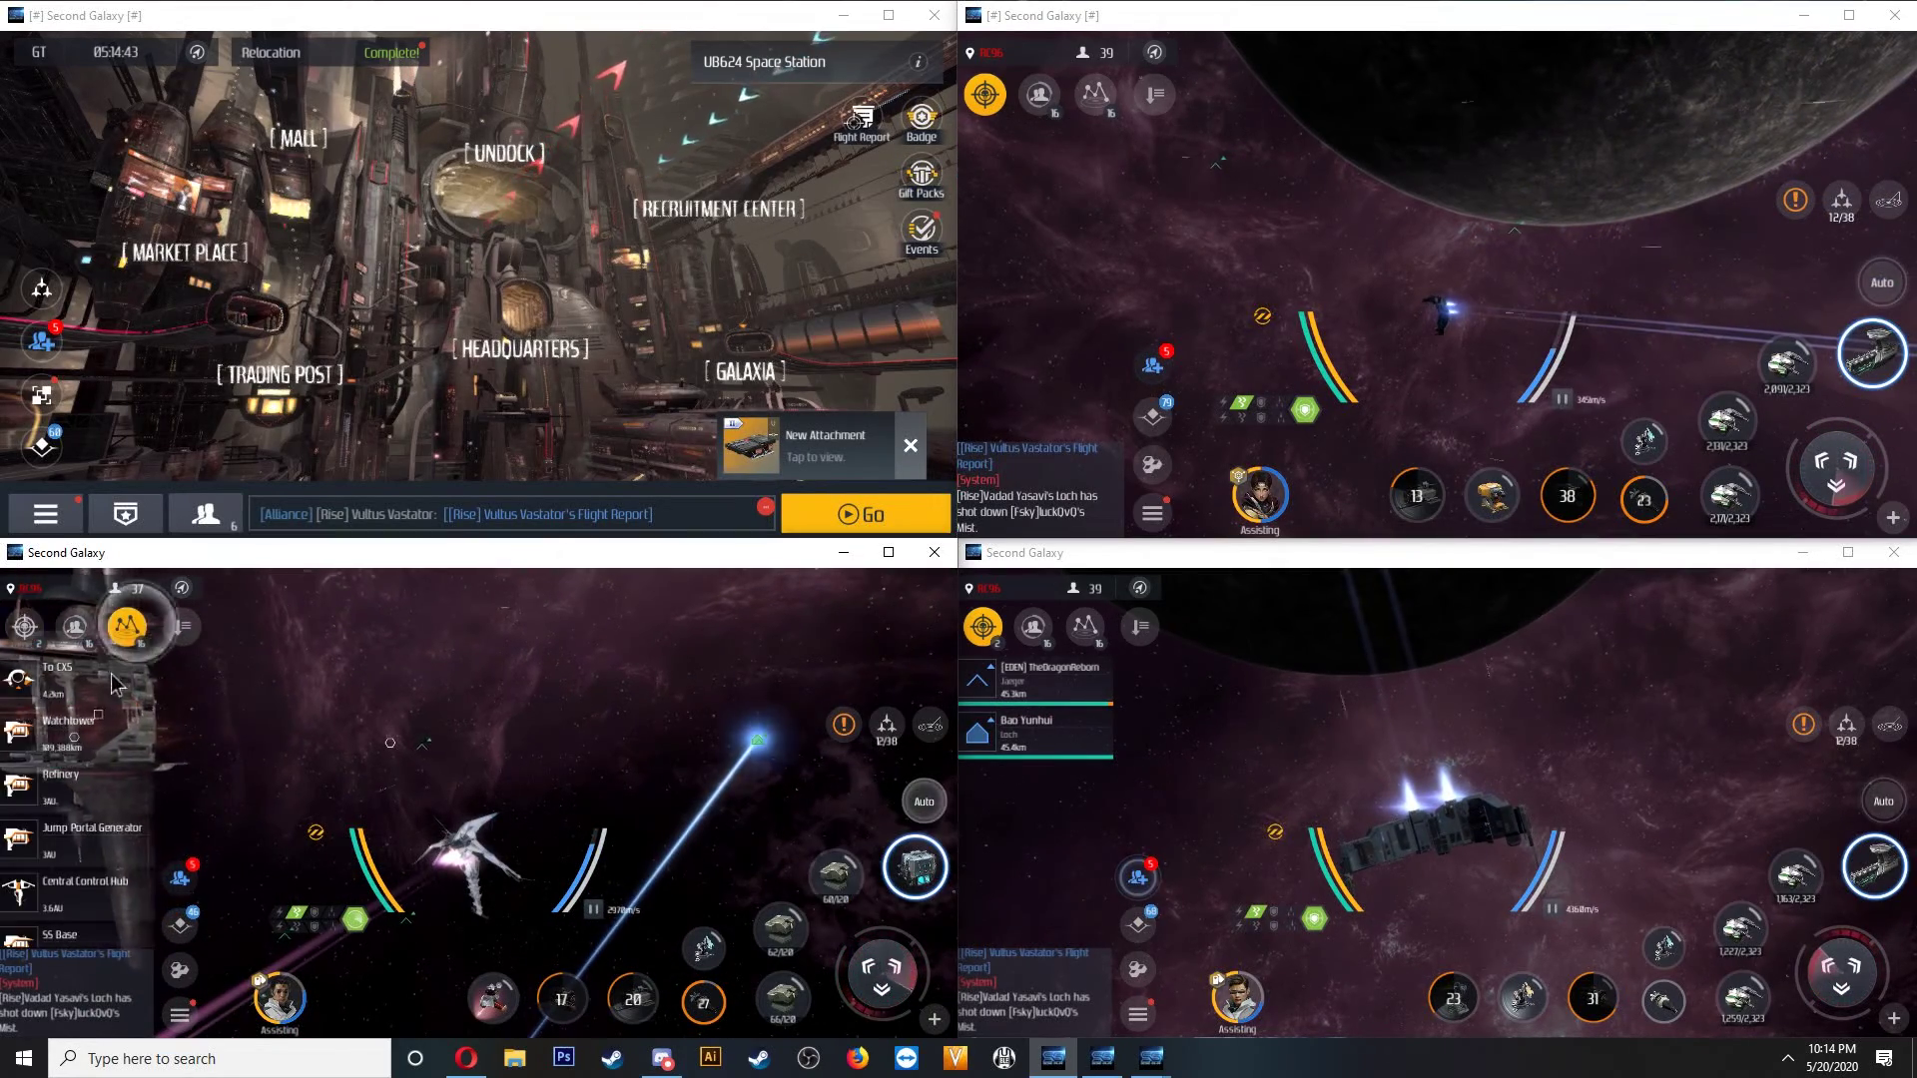
Order the lower-left and lower-right ships to orbit To CX5 from its radial menu.
click(83, 682)
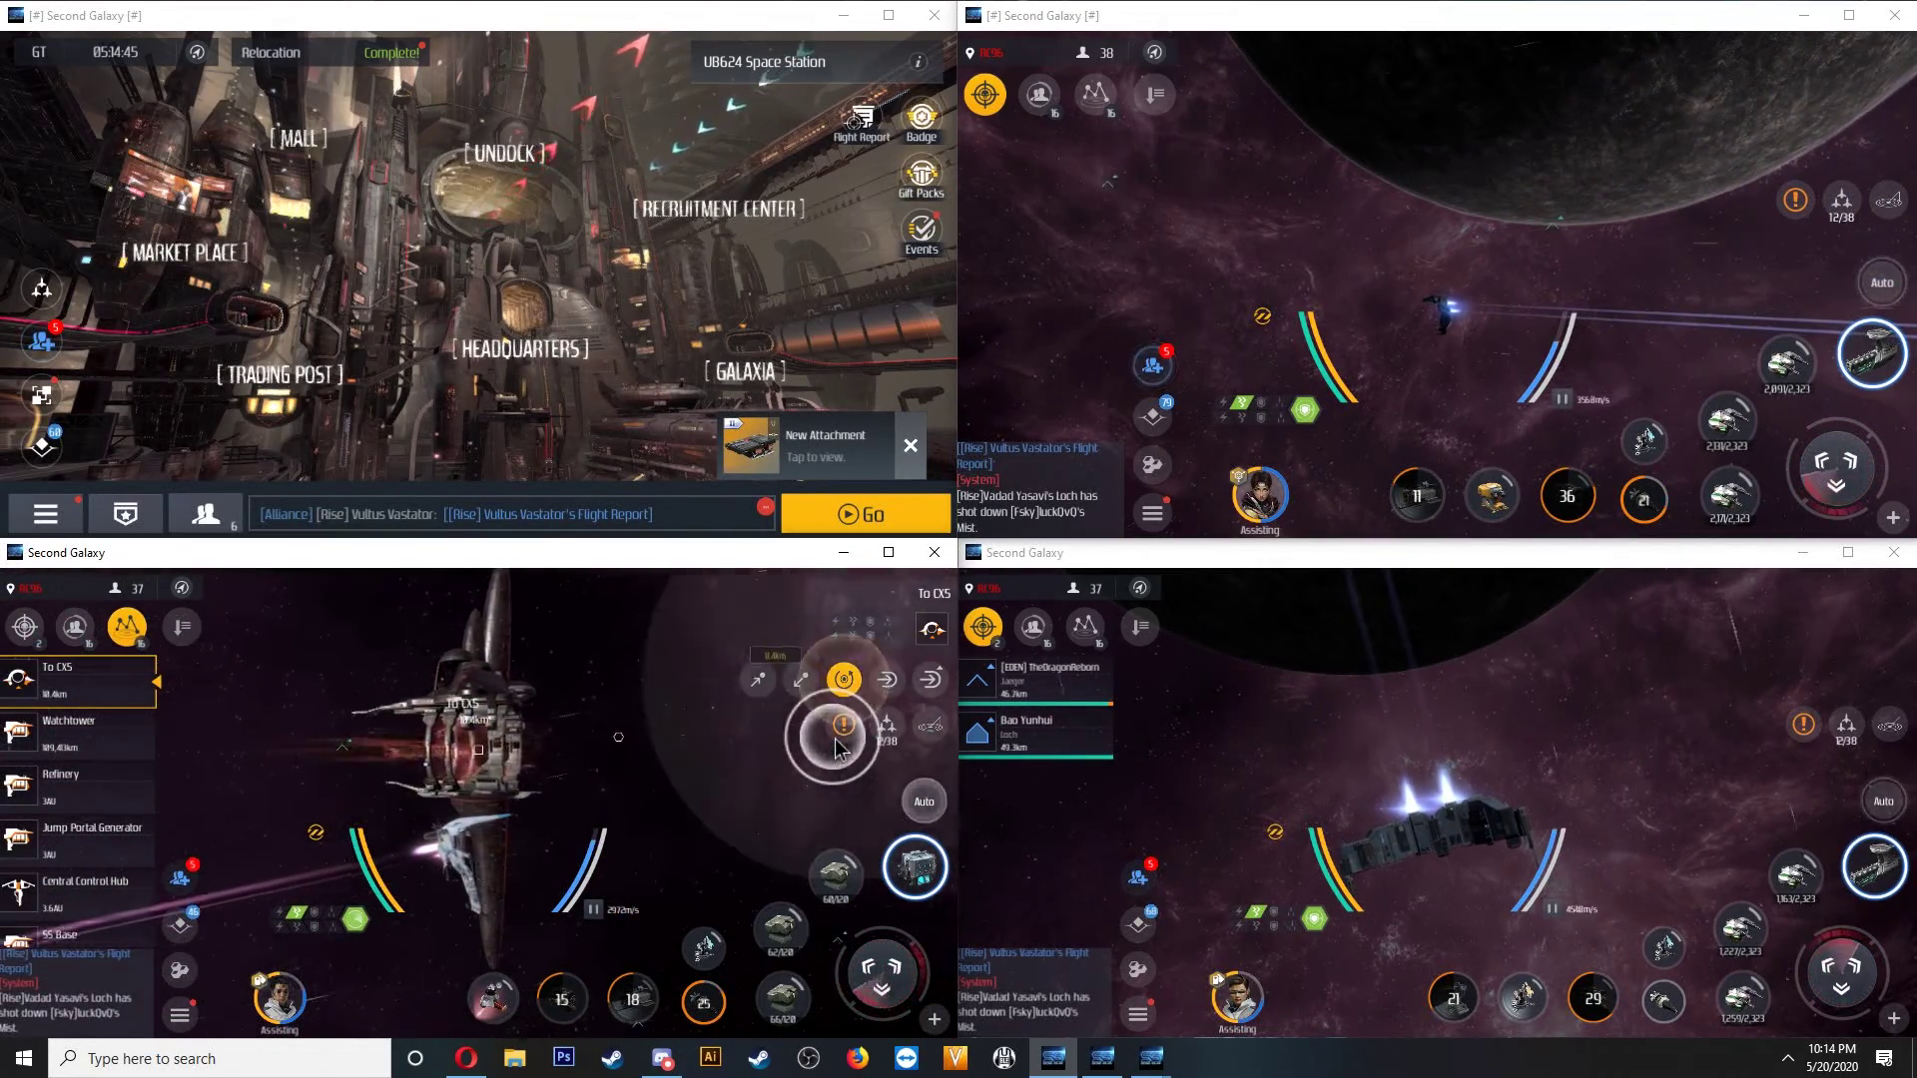
click(846, 730)
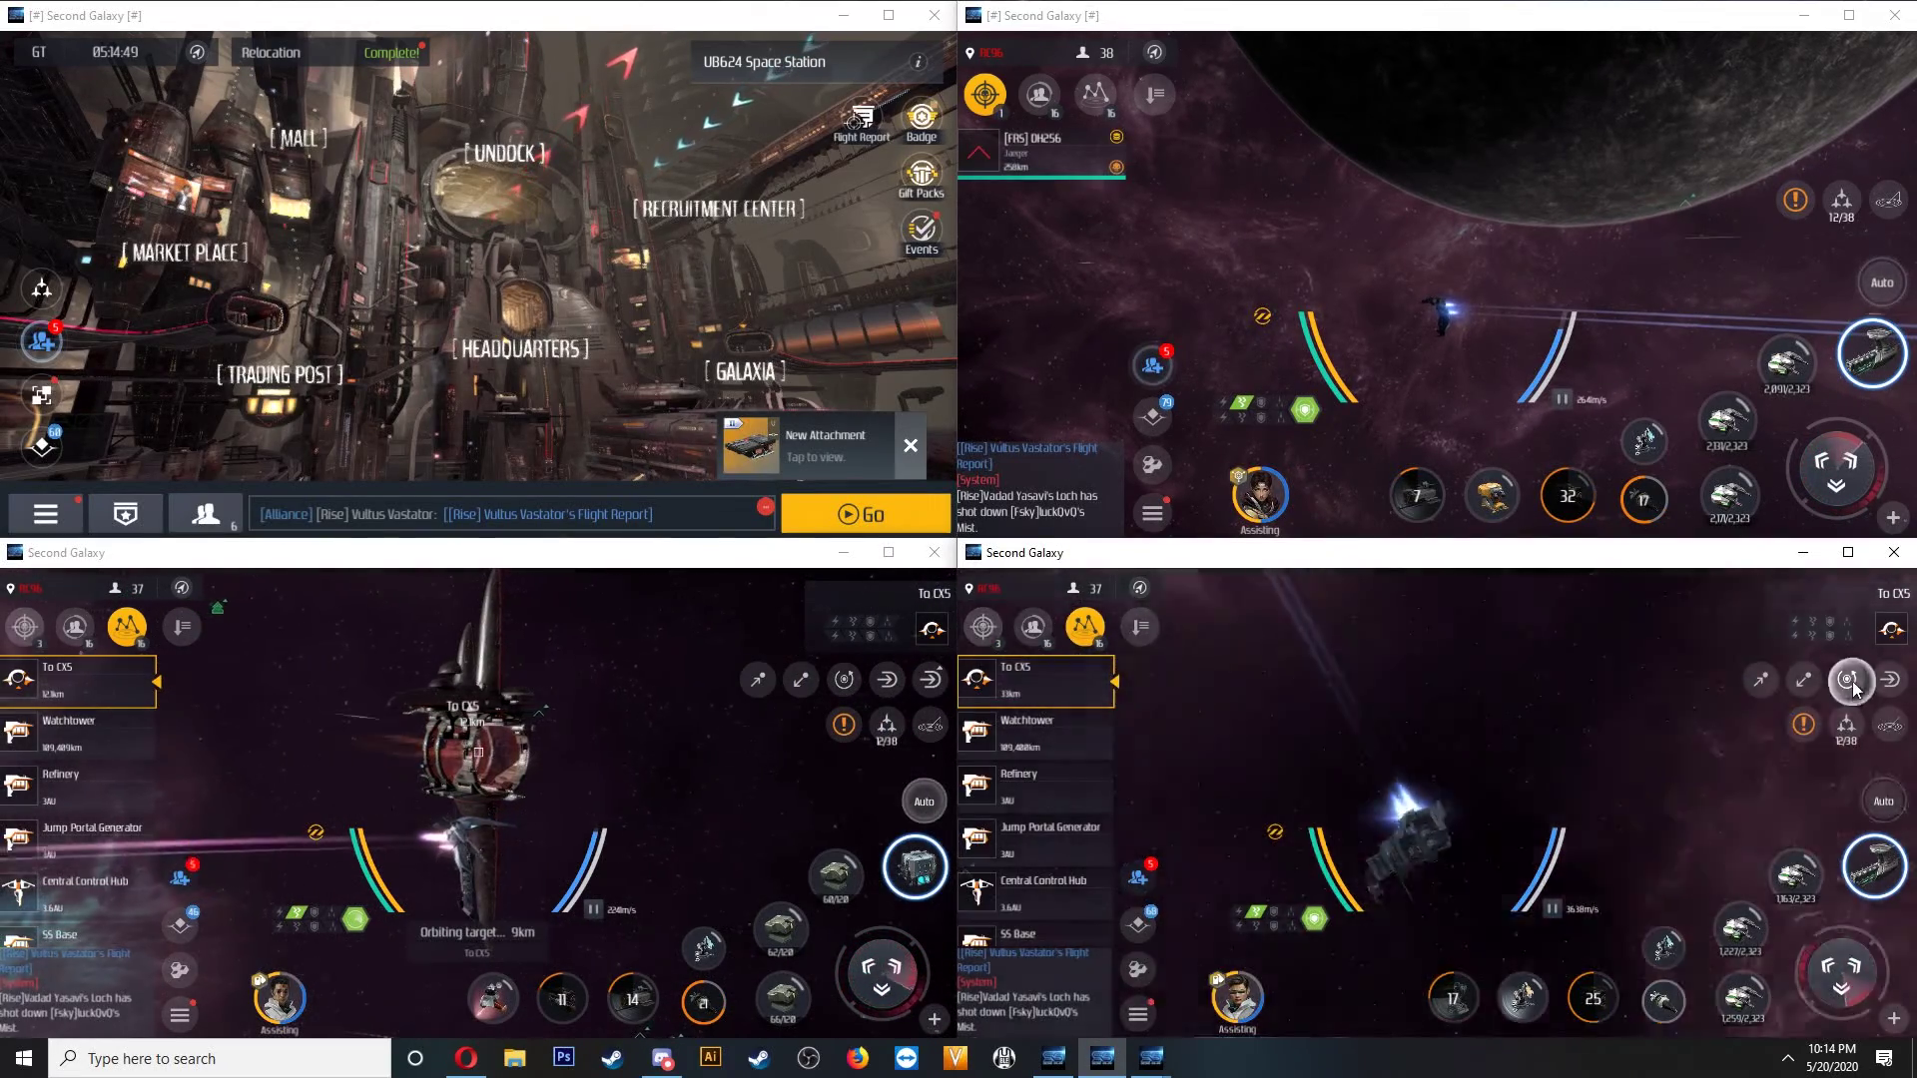
click(1847, 727)
click(1847, 734)
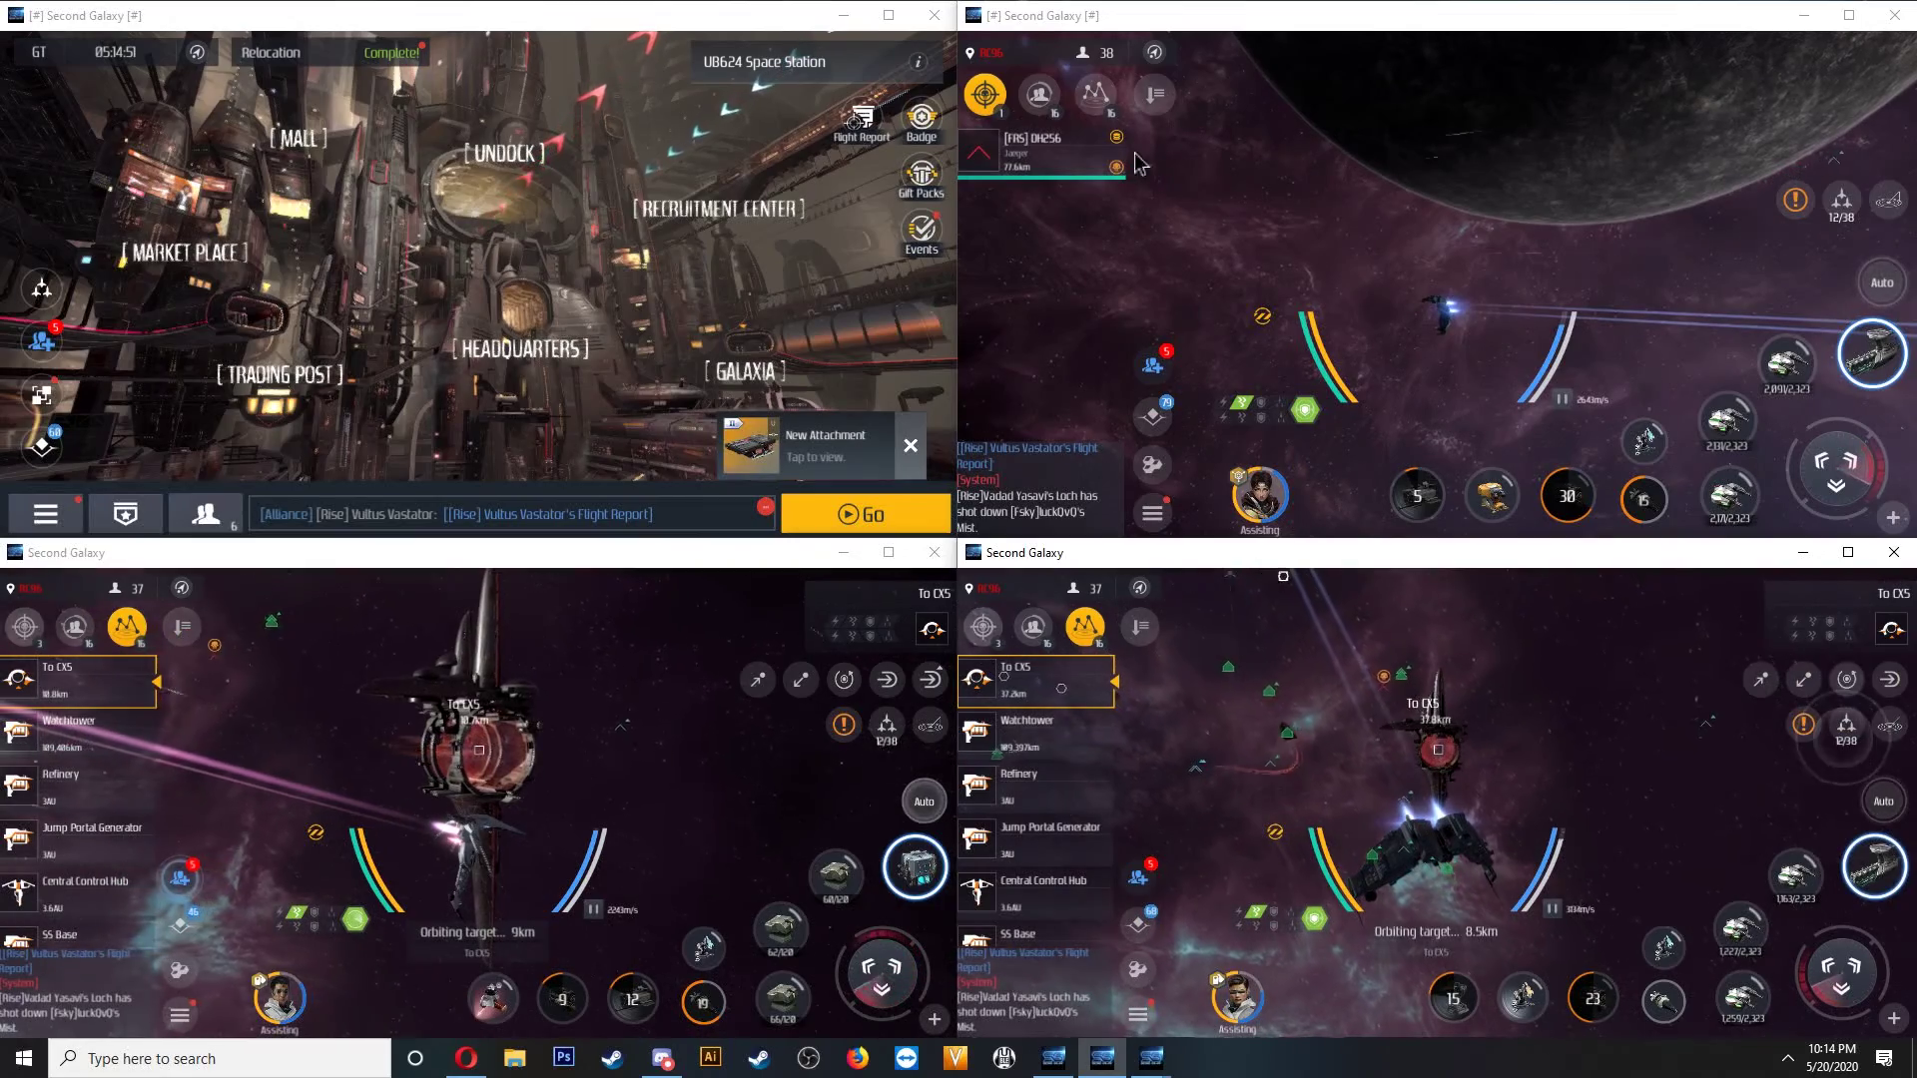
Undock the top-left client's chosen ship from Select Ship.
click(509, 154)
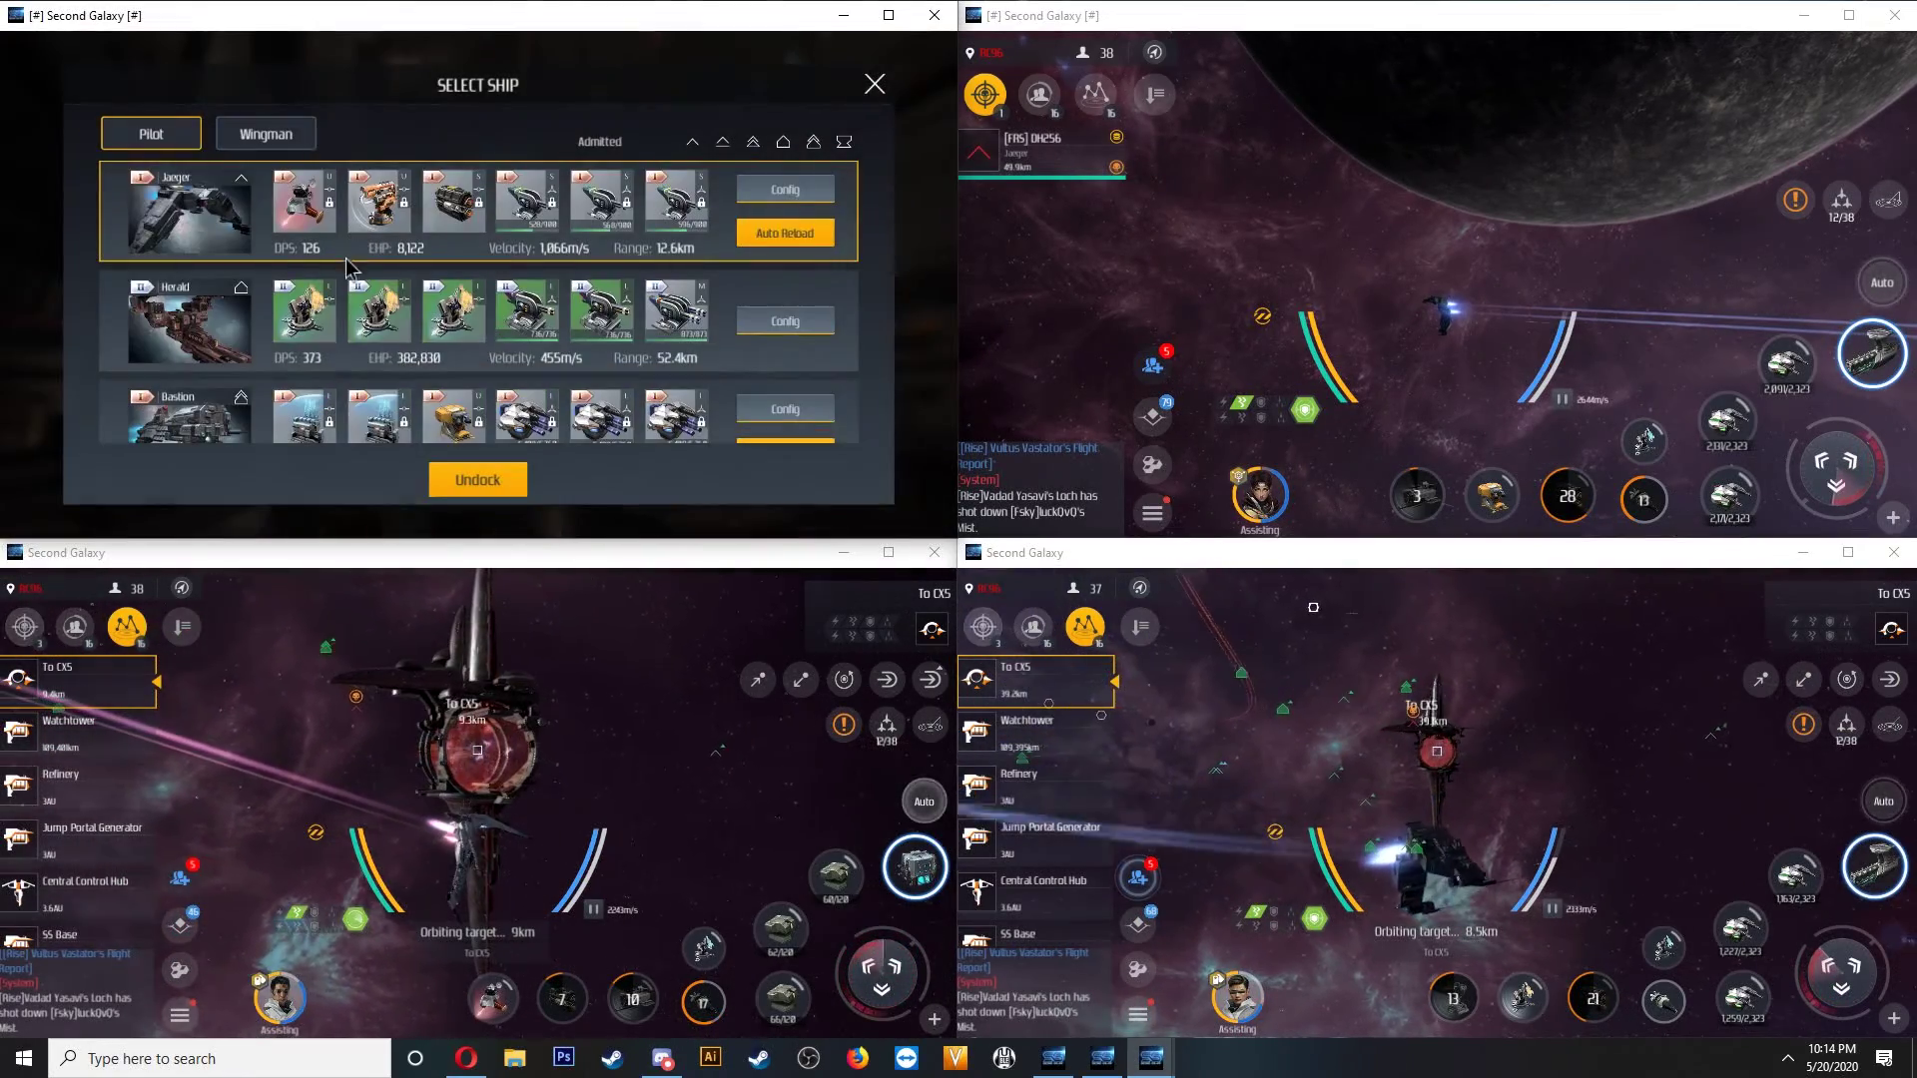
click(478, 480)
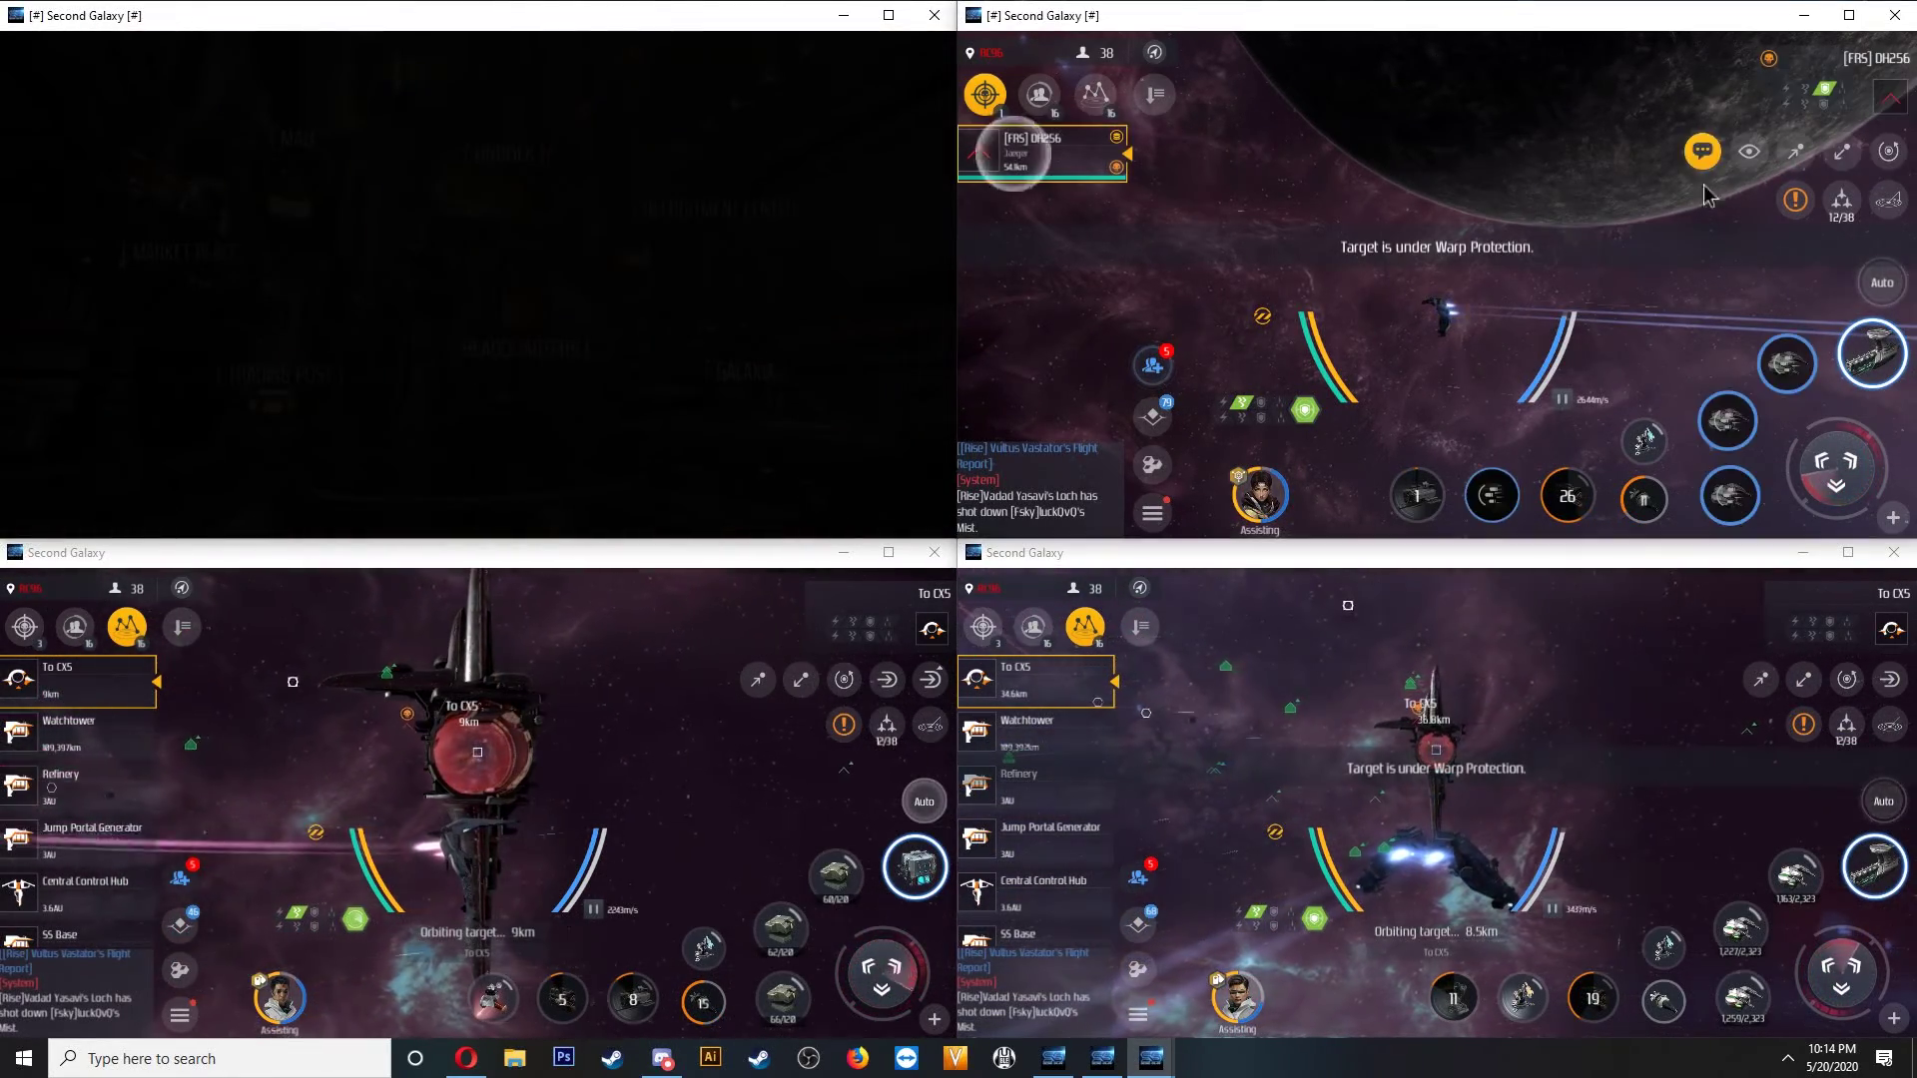
click(1796, 154)
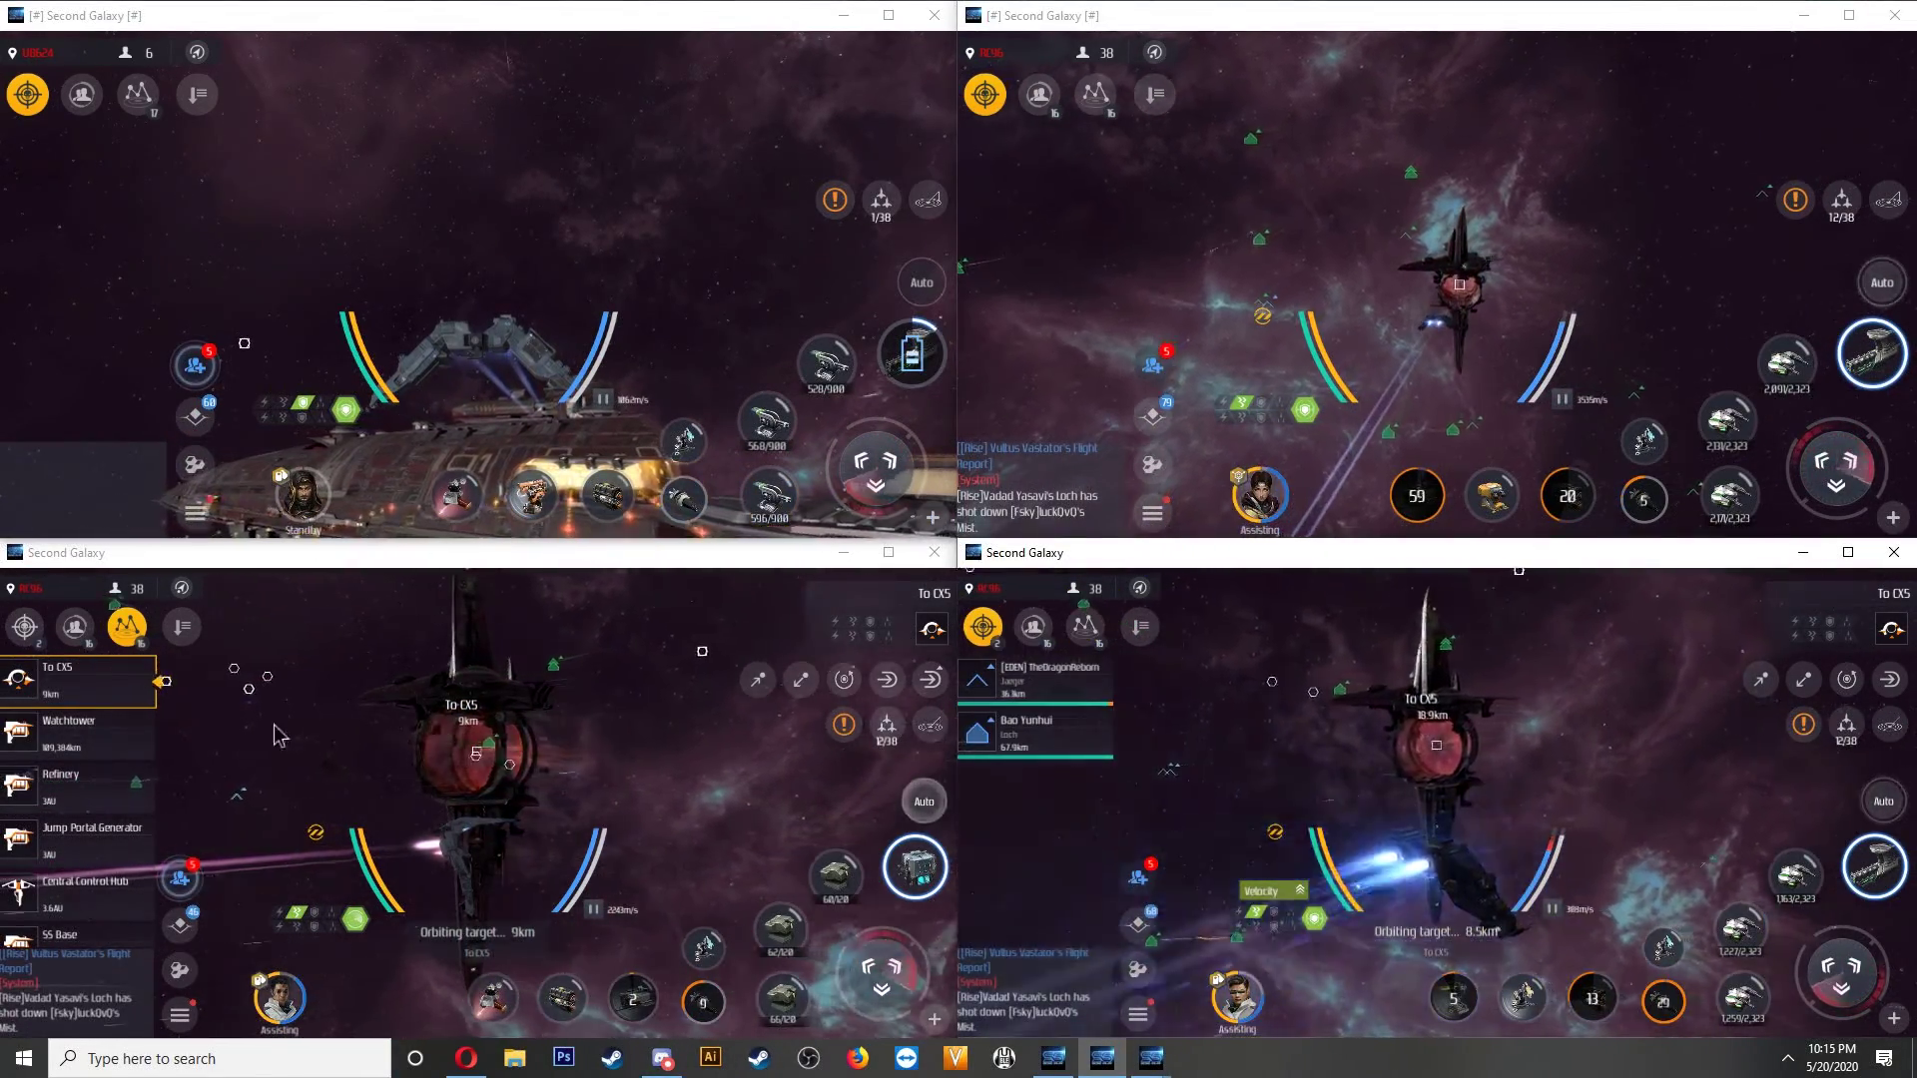
Autopilot the top-left ship to a fleet member and check the top-right client's lists.
click(881, 200)
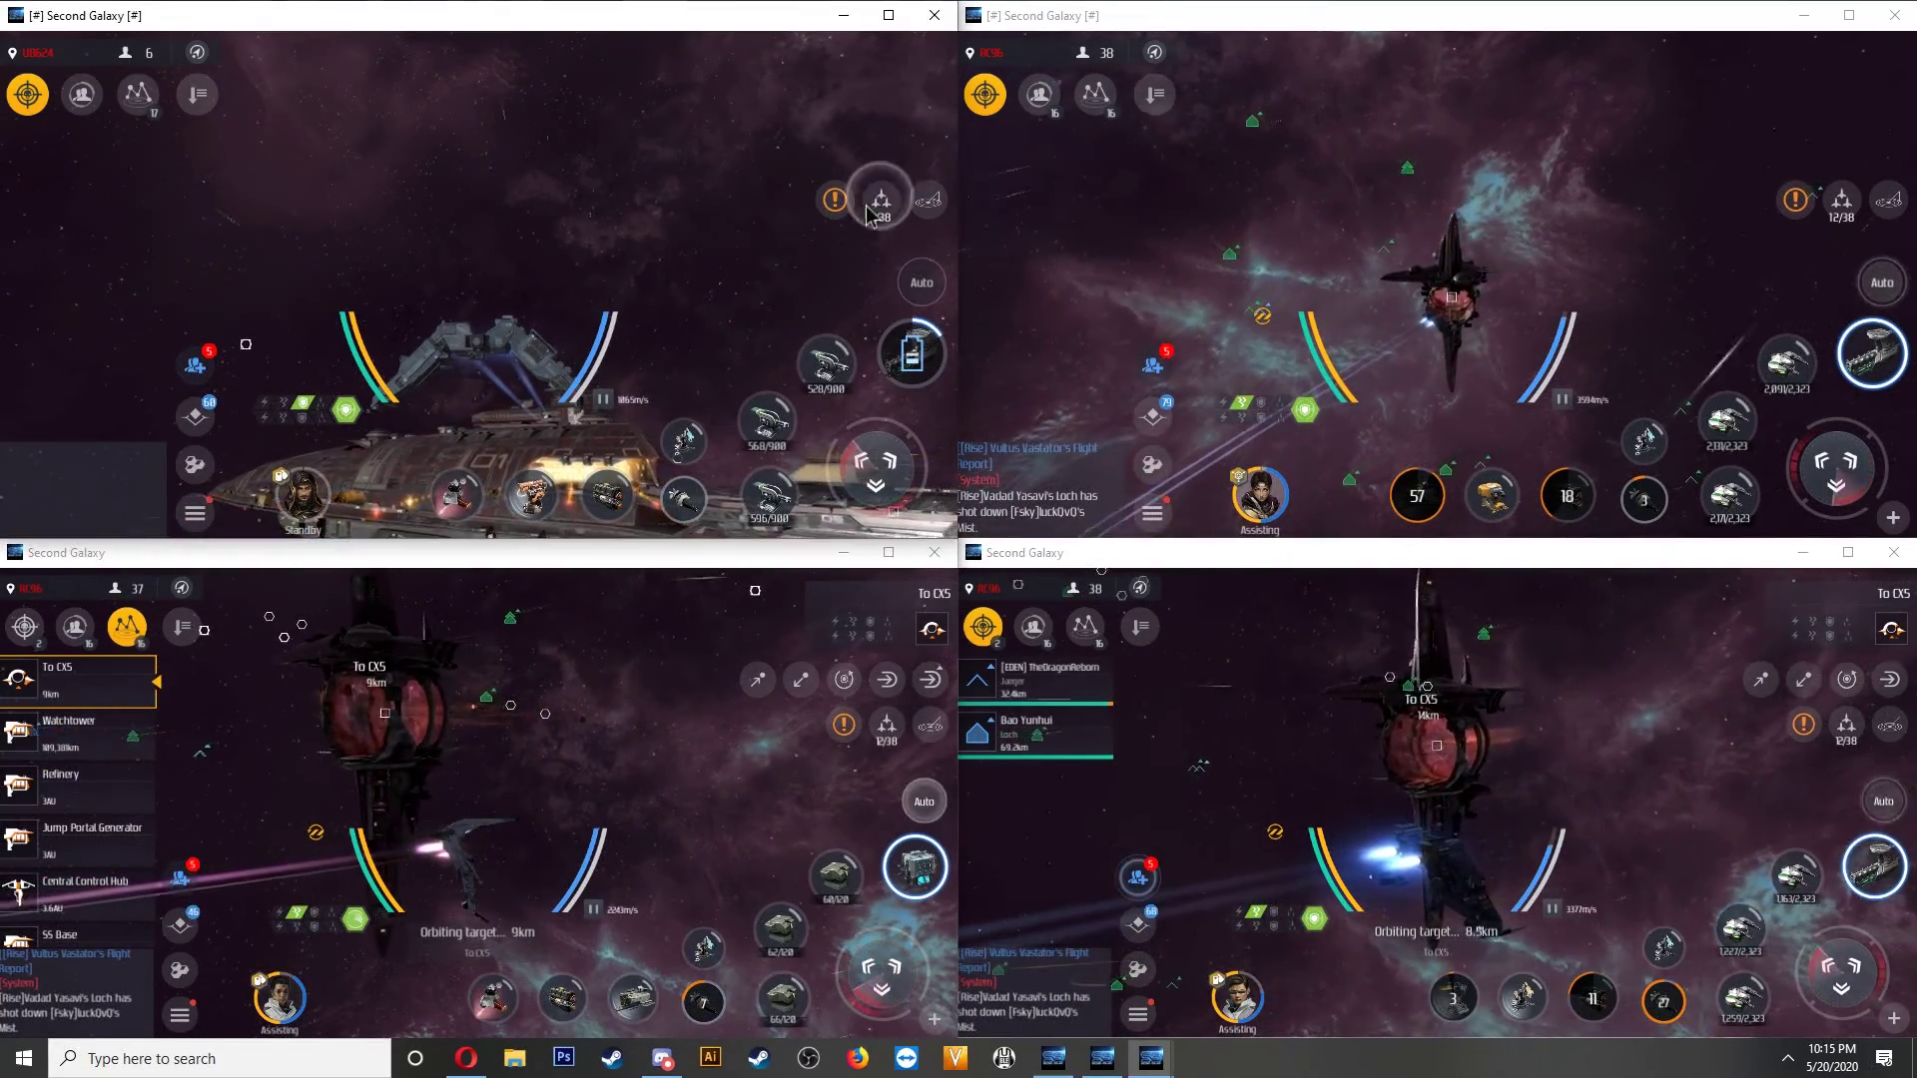
click(227, 211)
click(698, 310)
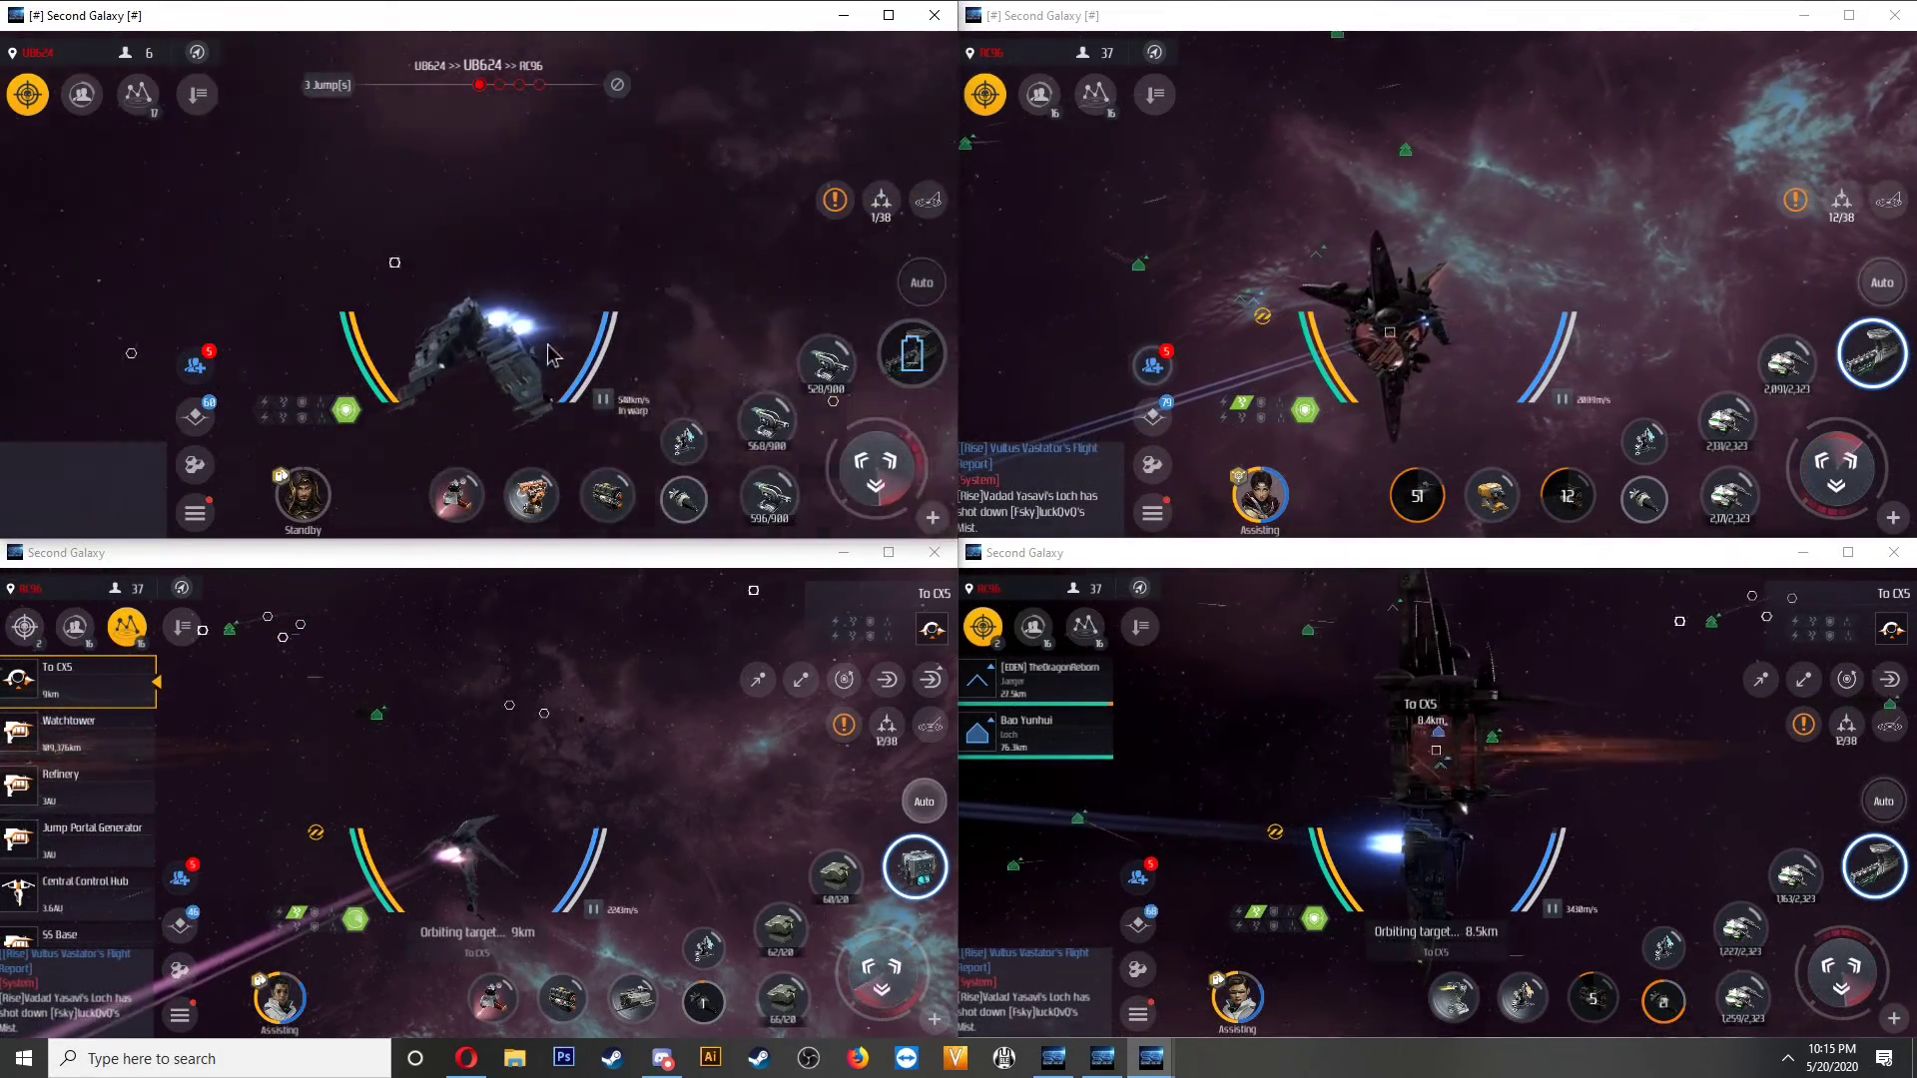
click(1040, 96)
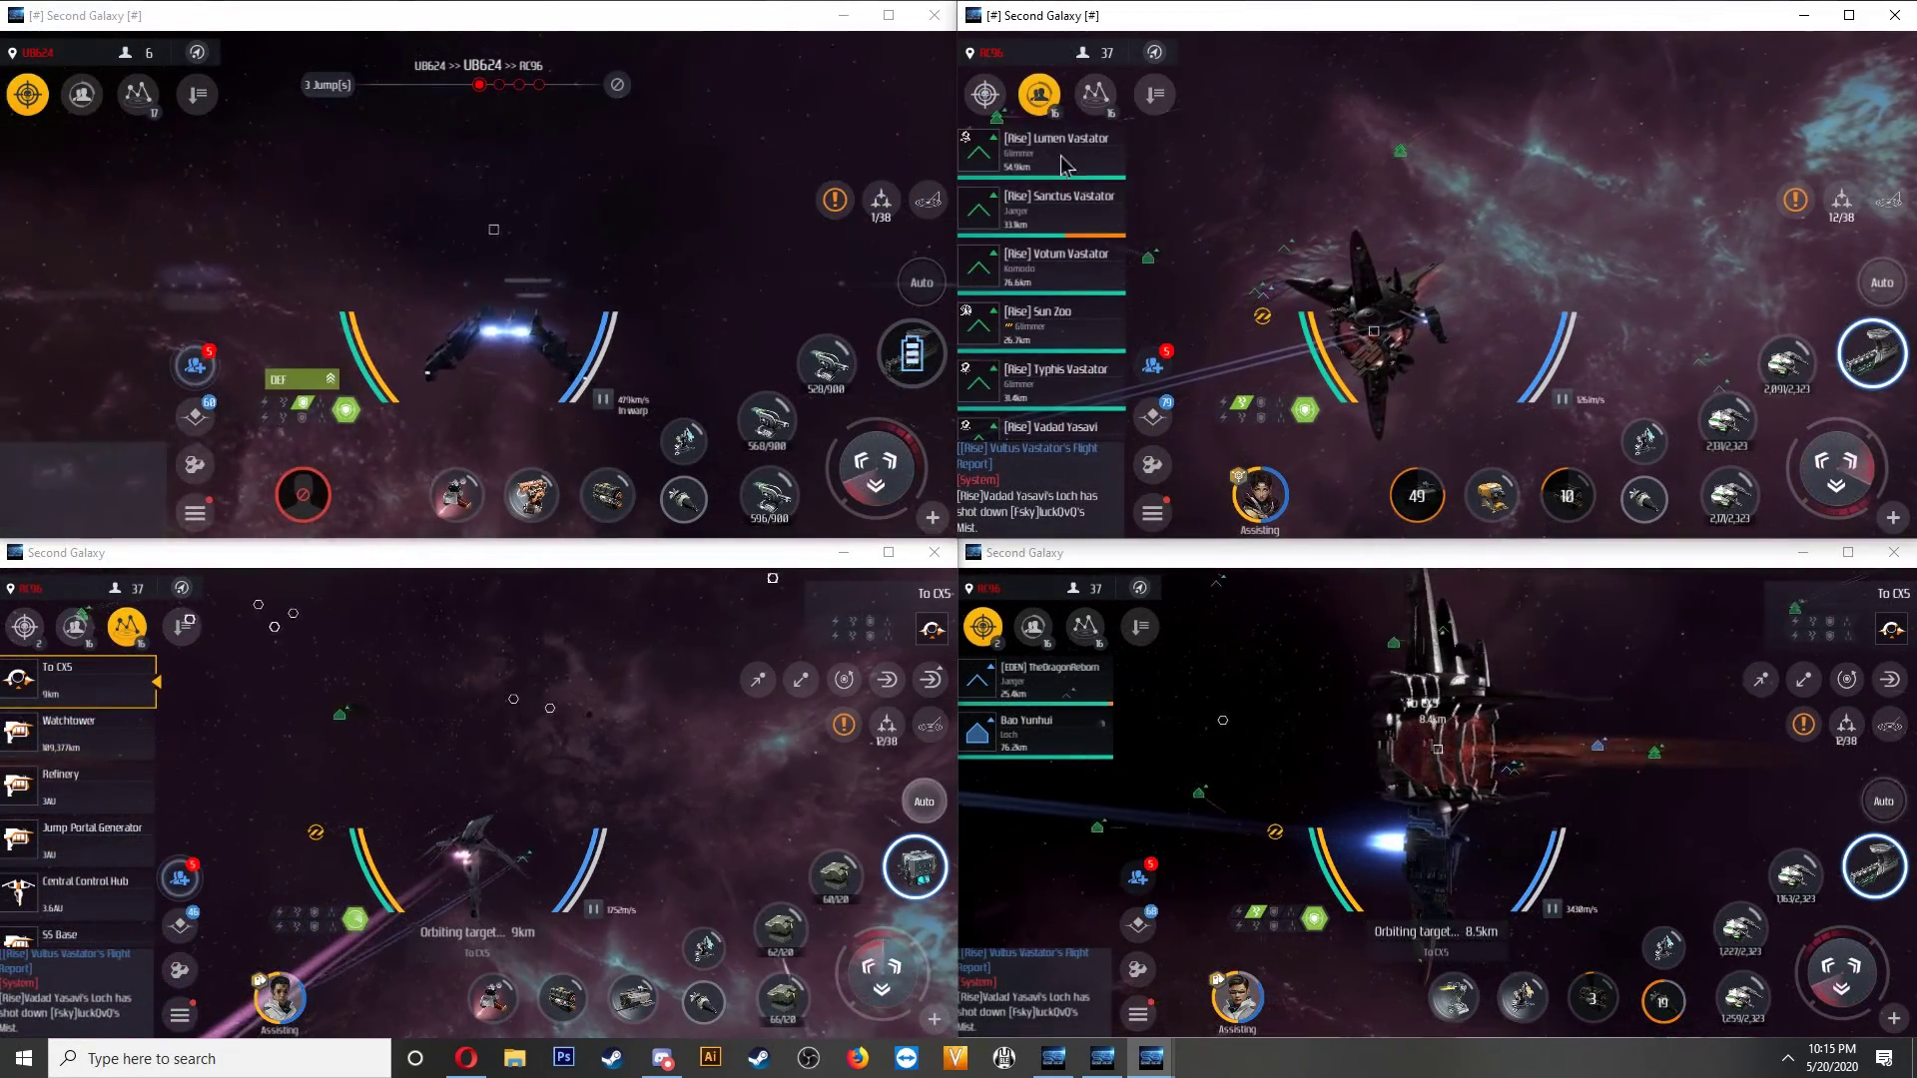
click(986, 96)
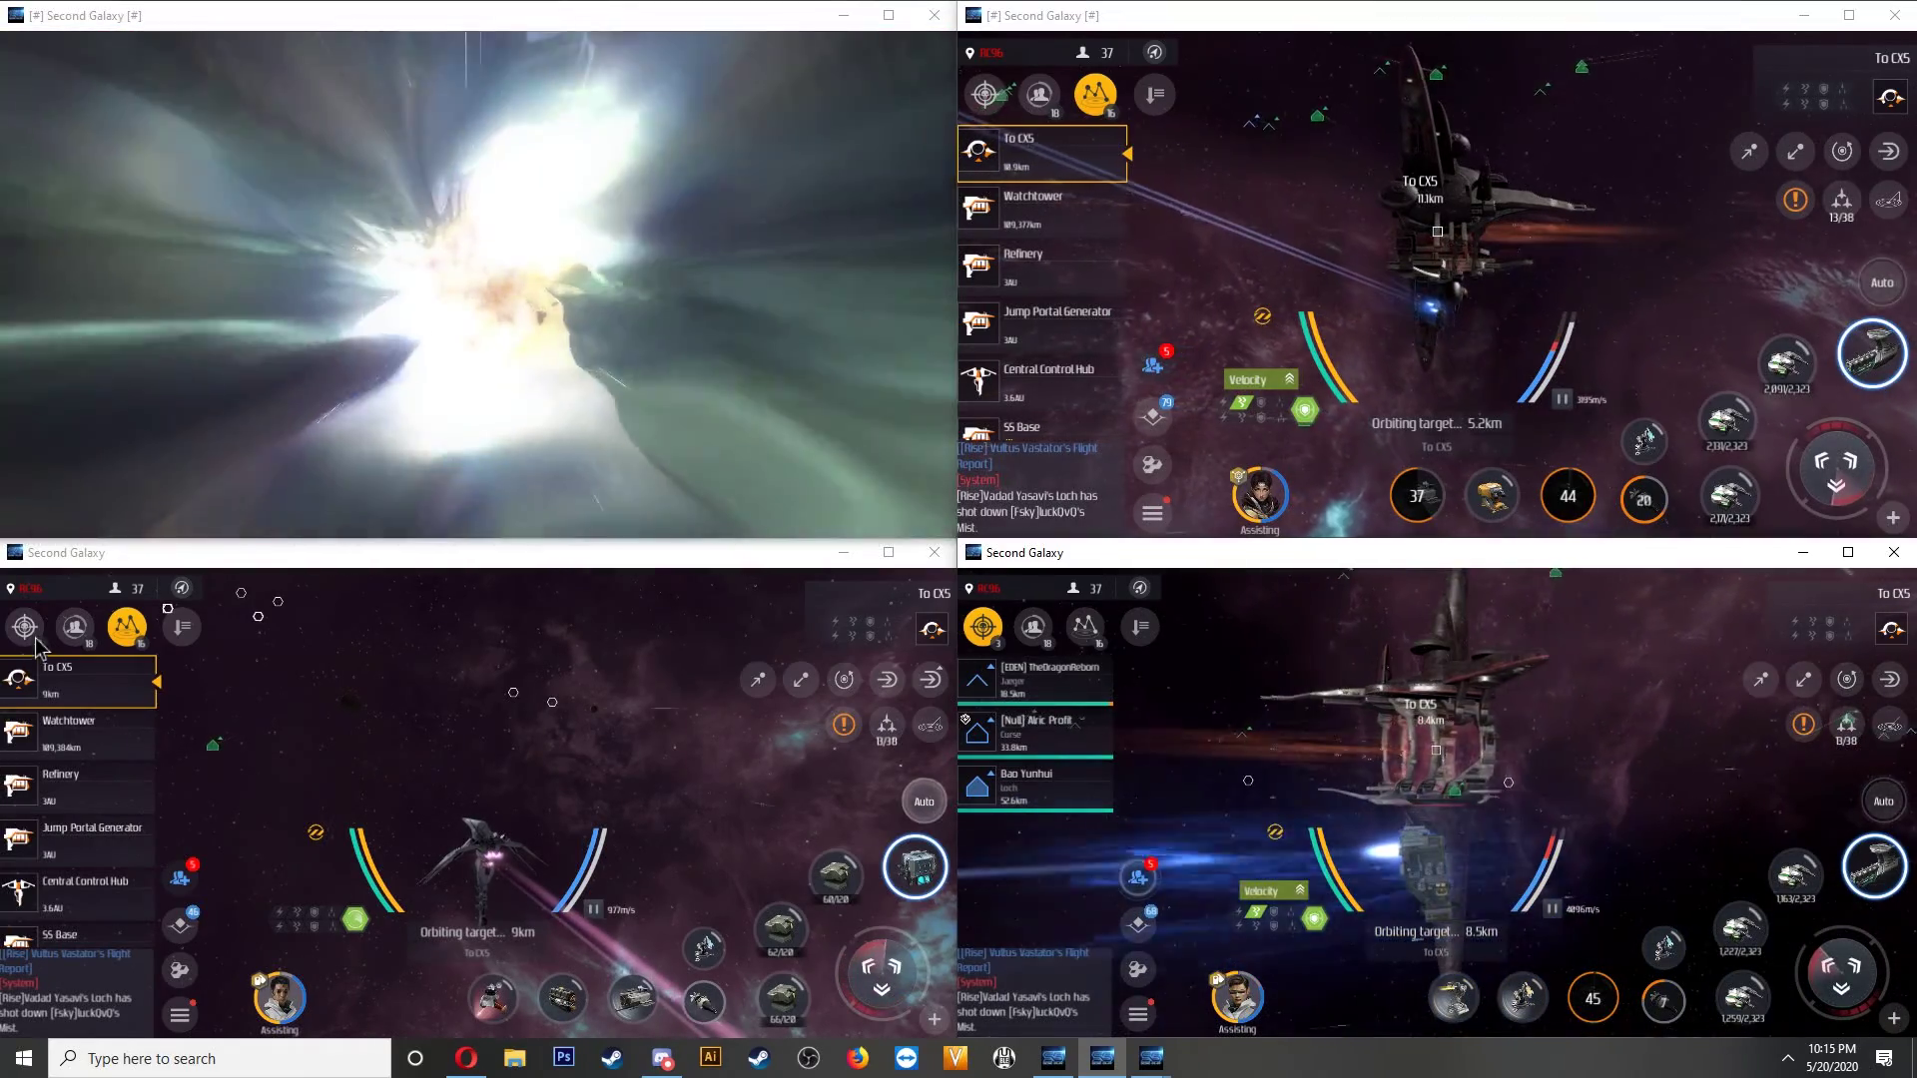
Switch the lower-left overview to nearby player ships.
click(24, 626)
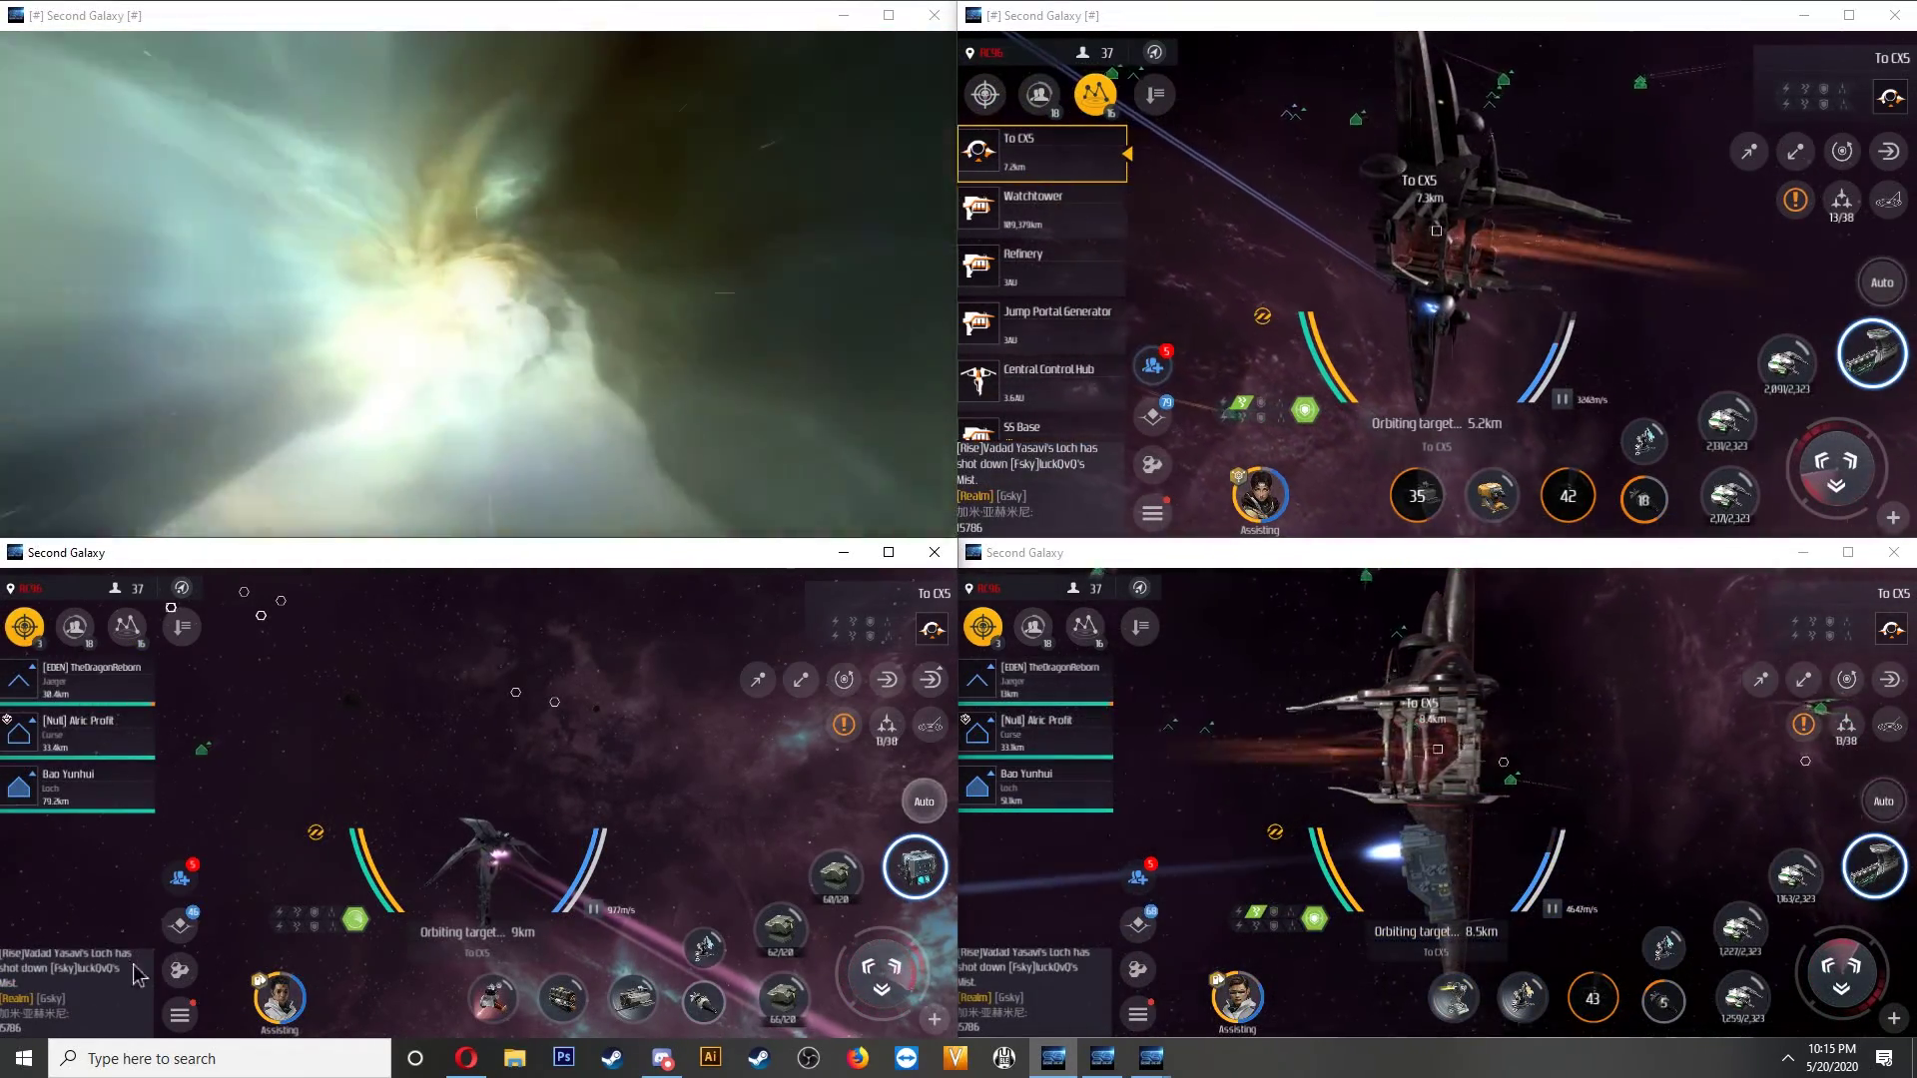
click(90, 974)
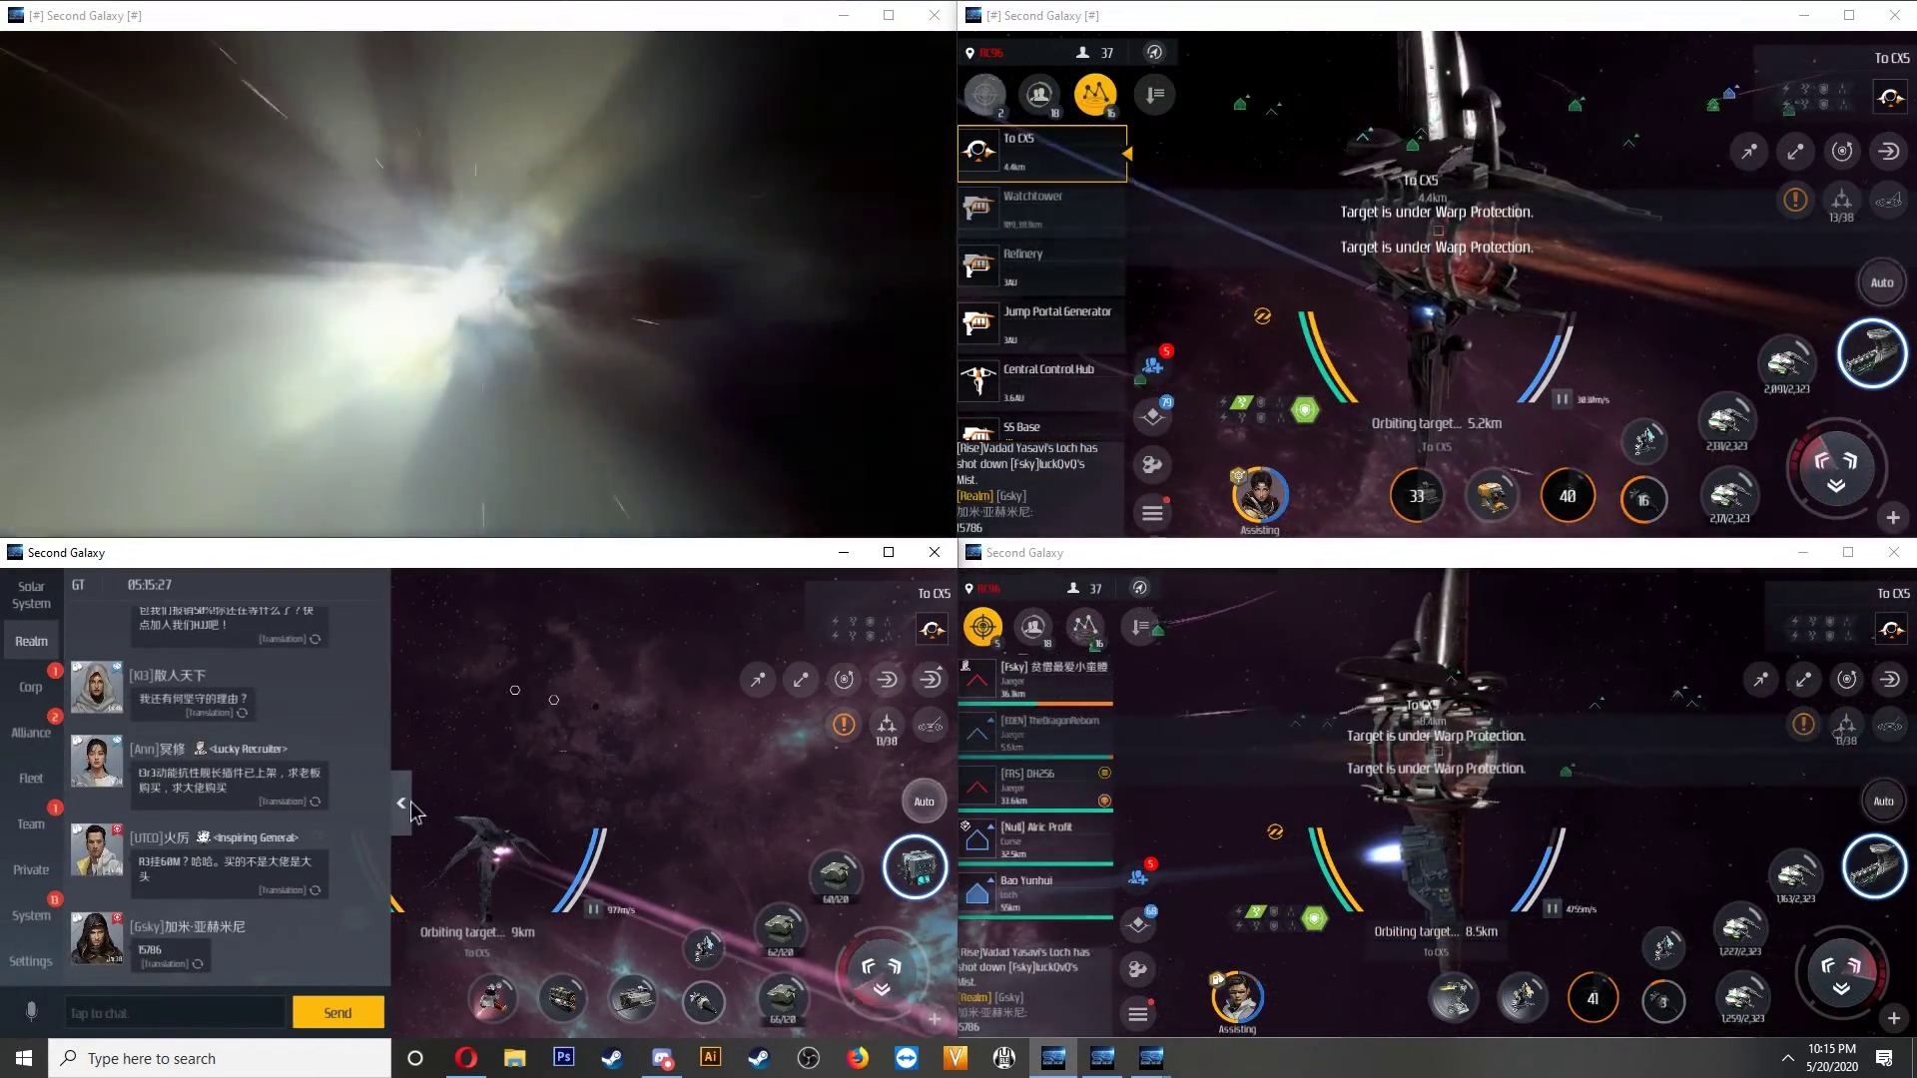
click(127, 730)
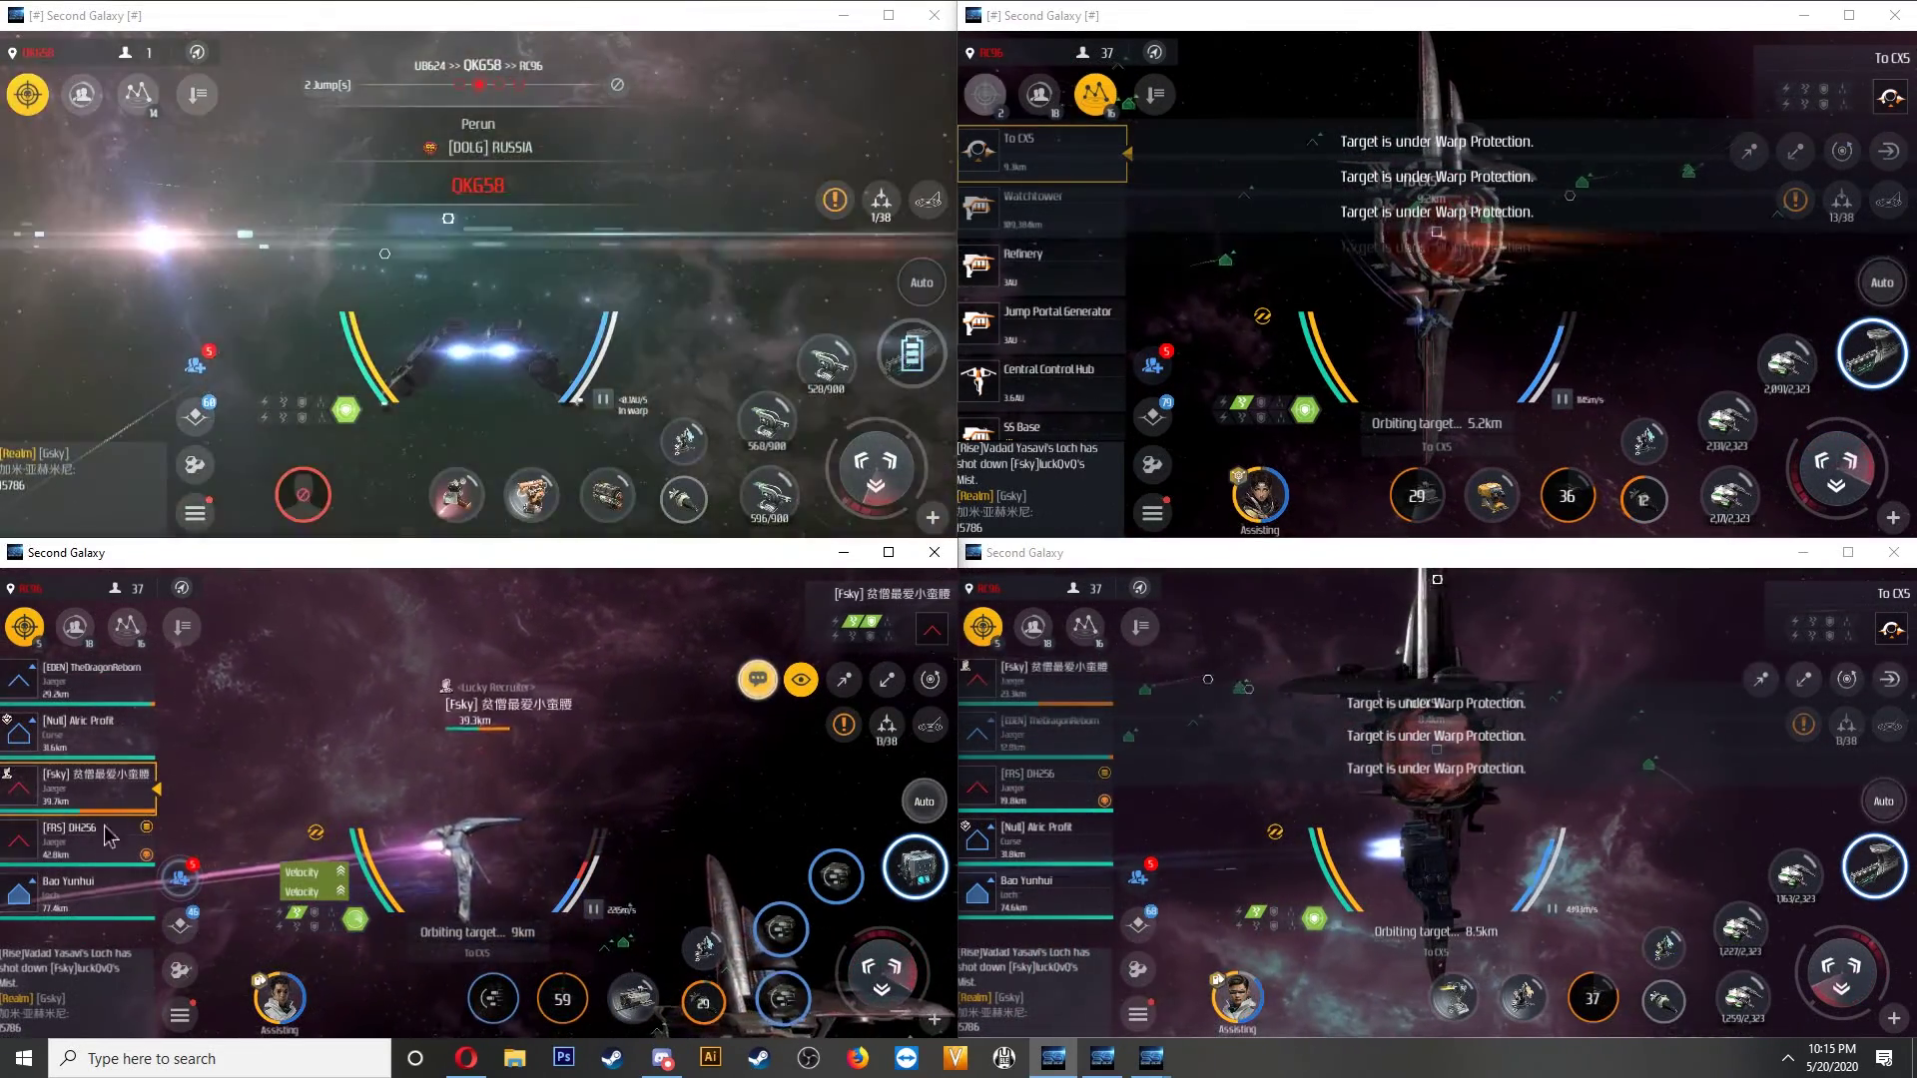
Lock the [Fsky] pilot, approach it, and filter allies out of the overview.
click(90, 834)
click(72, 797)
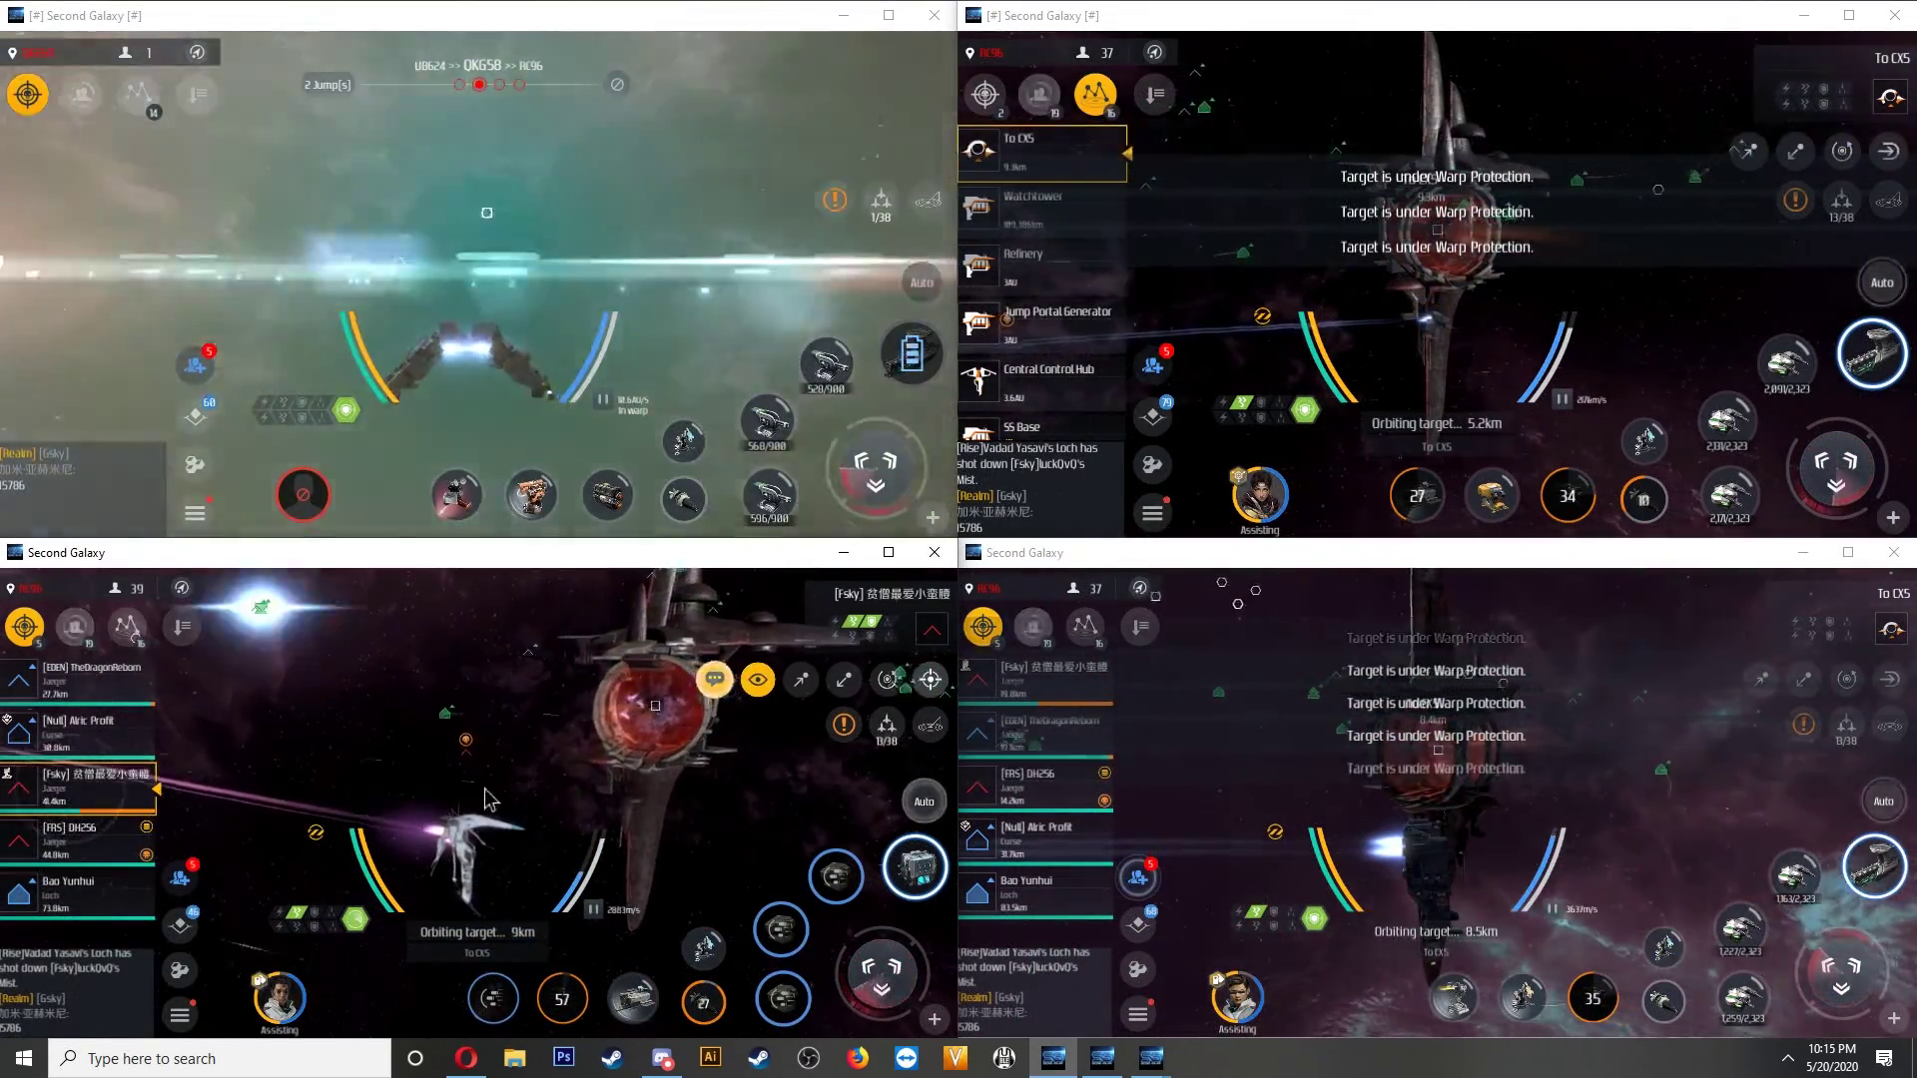
click(843, 678)
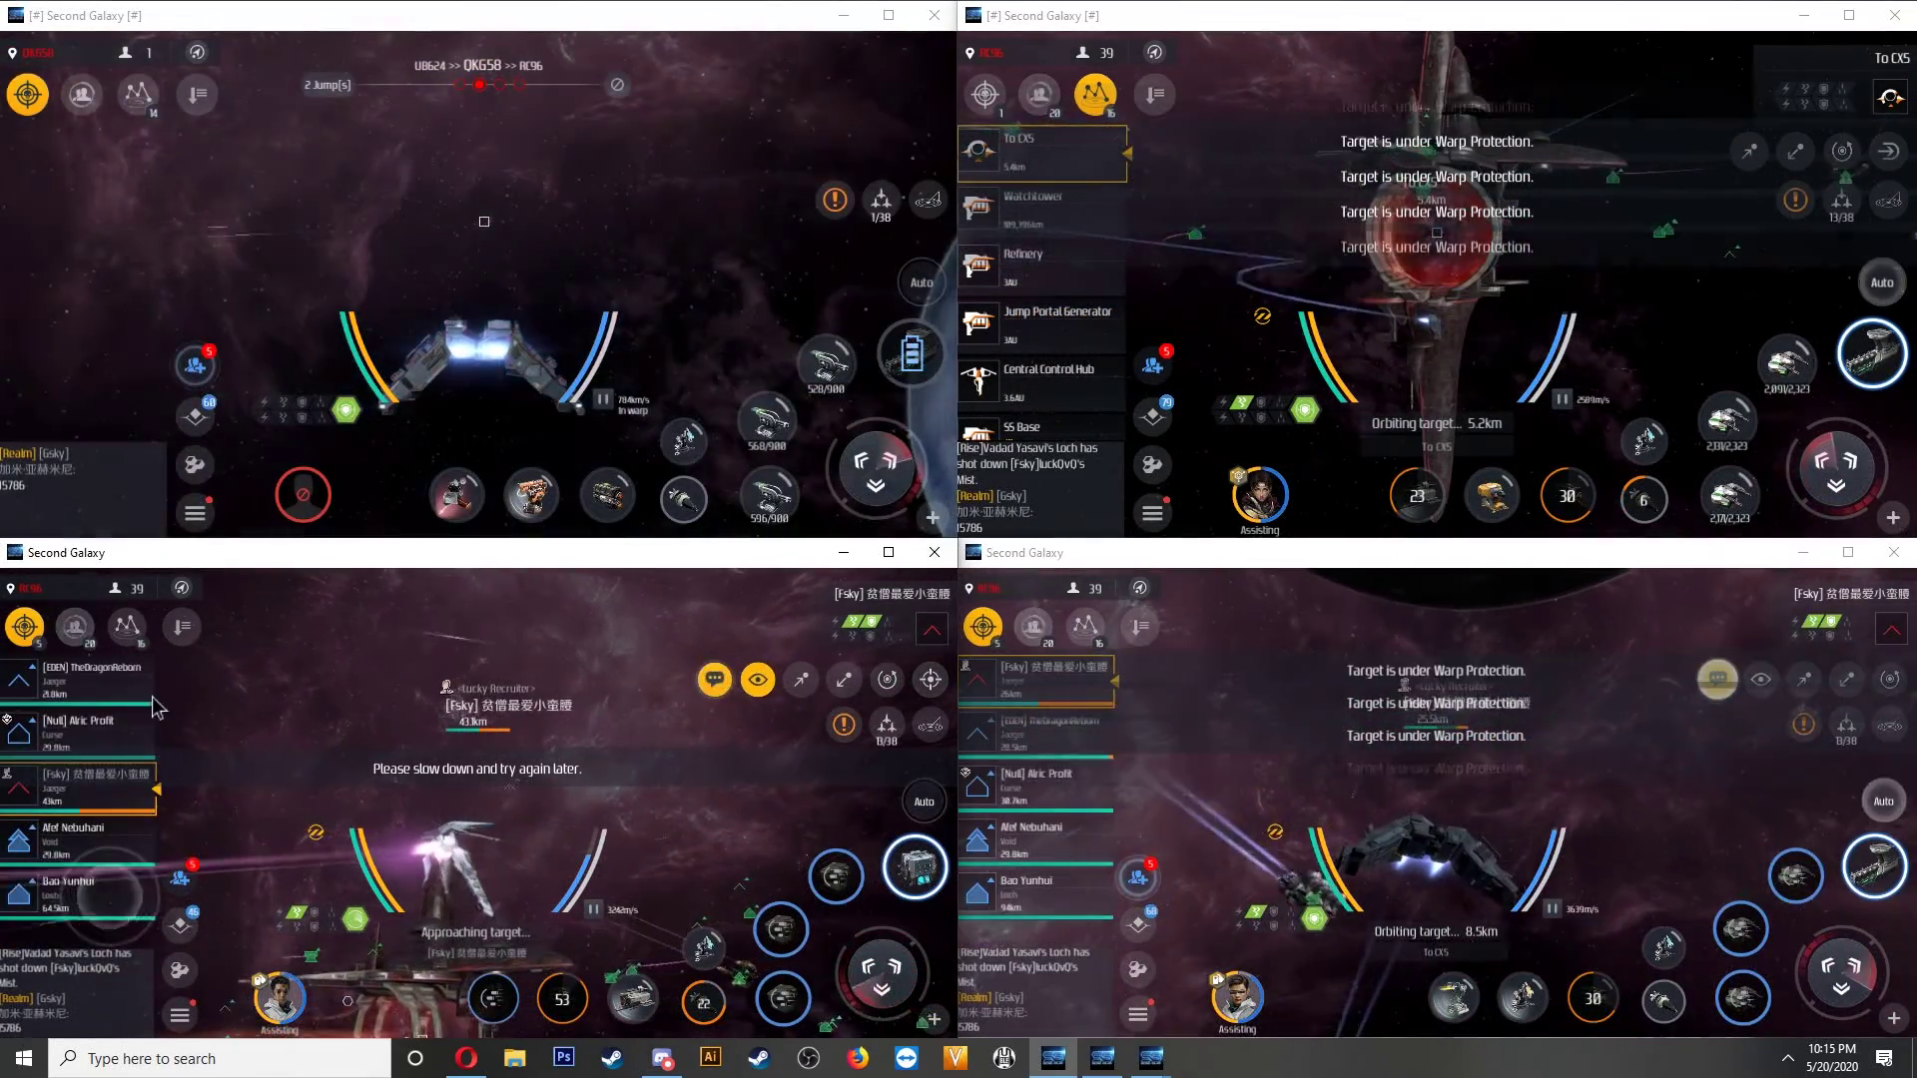
click(183, 627)
click(186, 725)
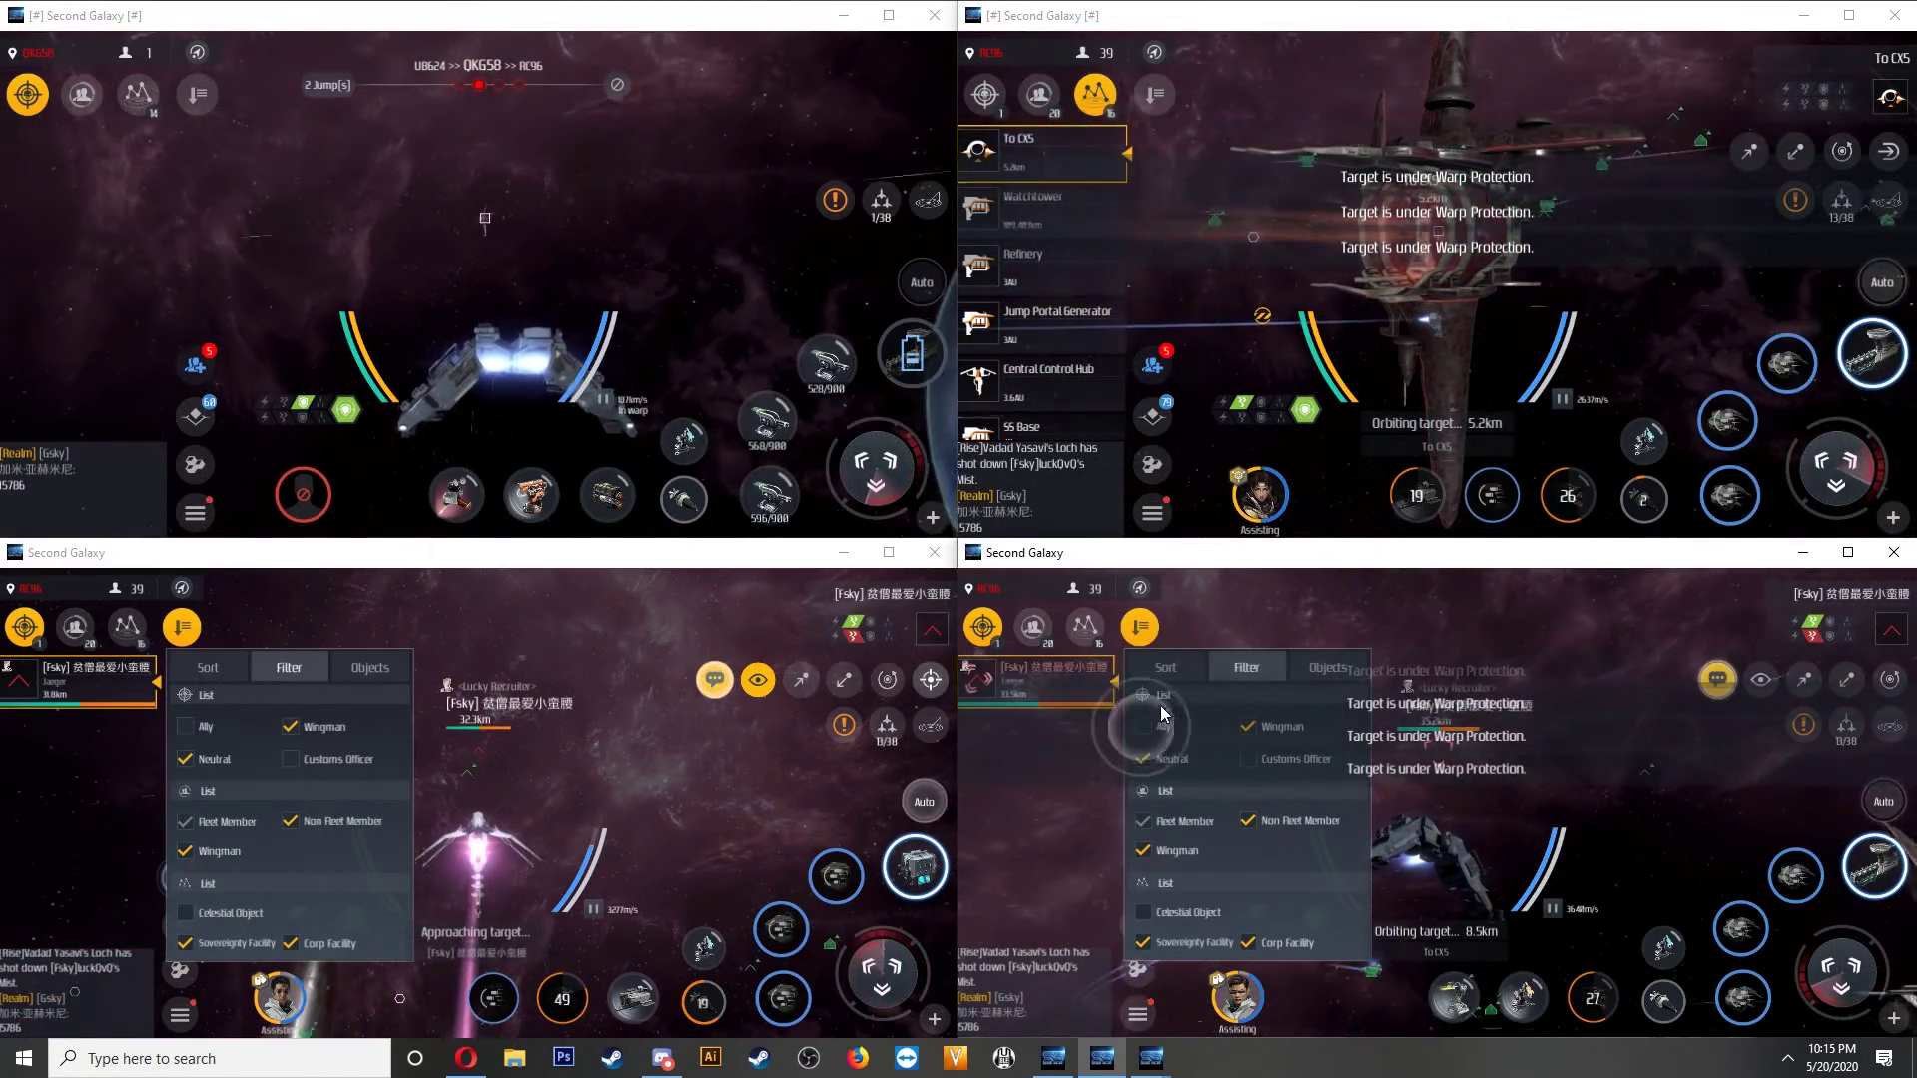
Close both filter panels, fire weapons and the main attack, and steer toward the Fsky Jaeger.
click(1304, 612)
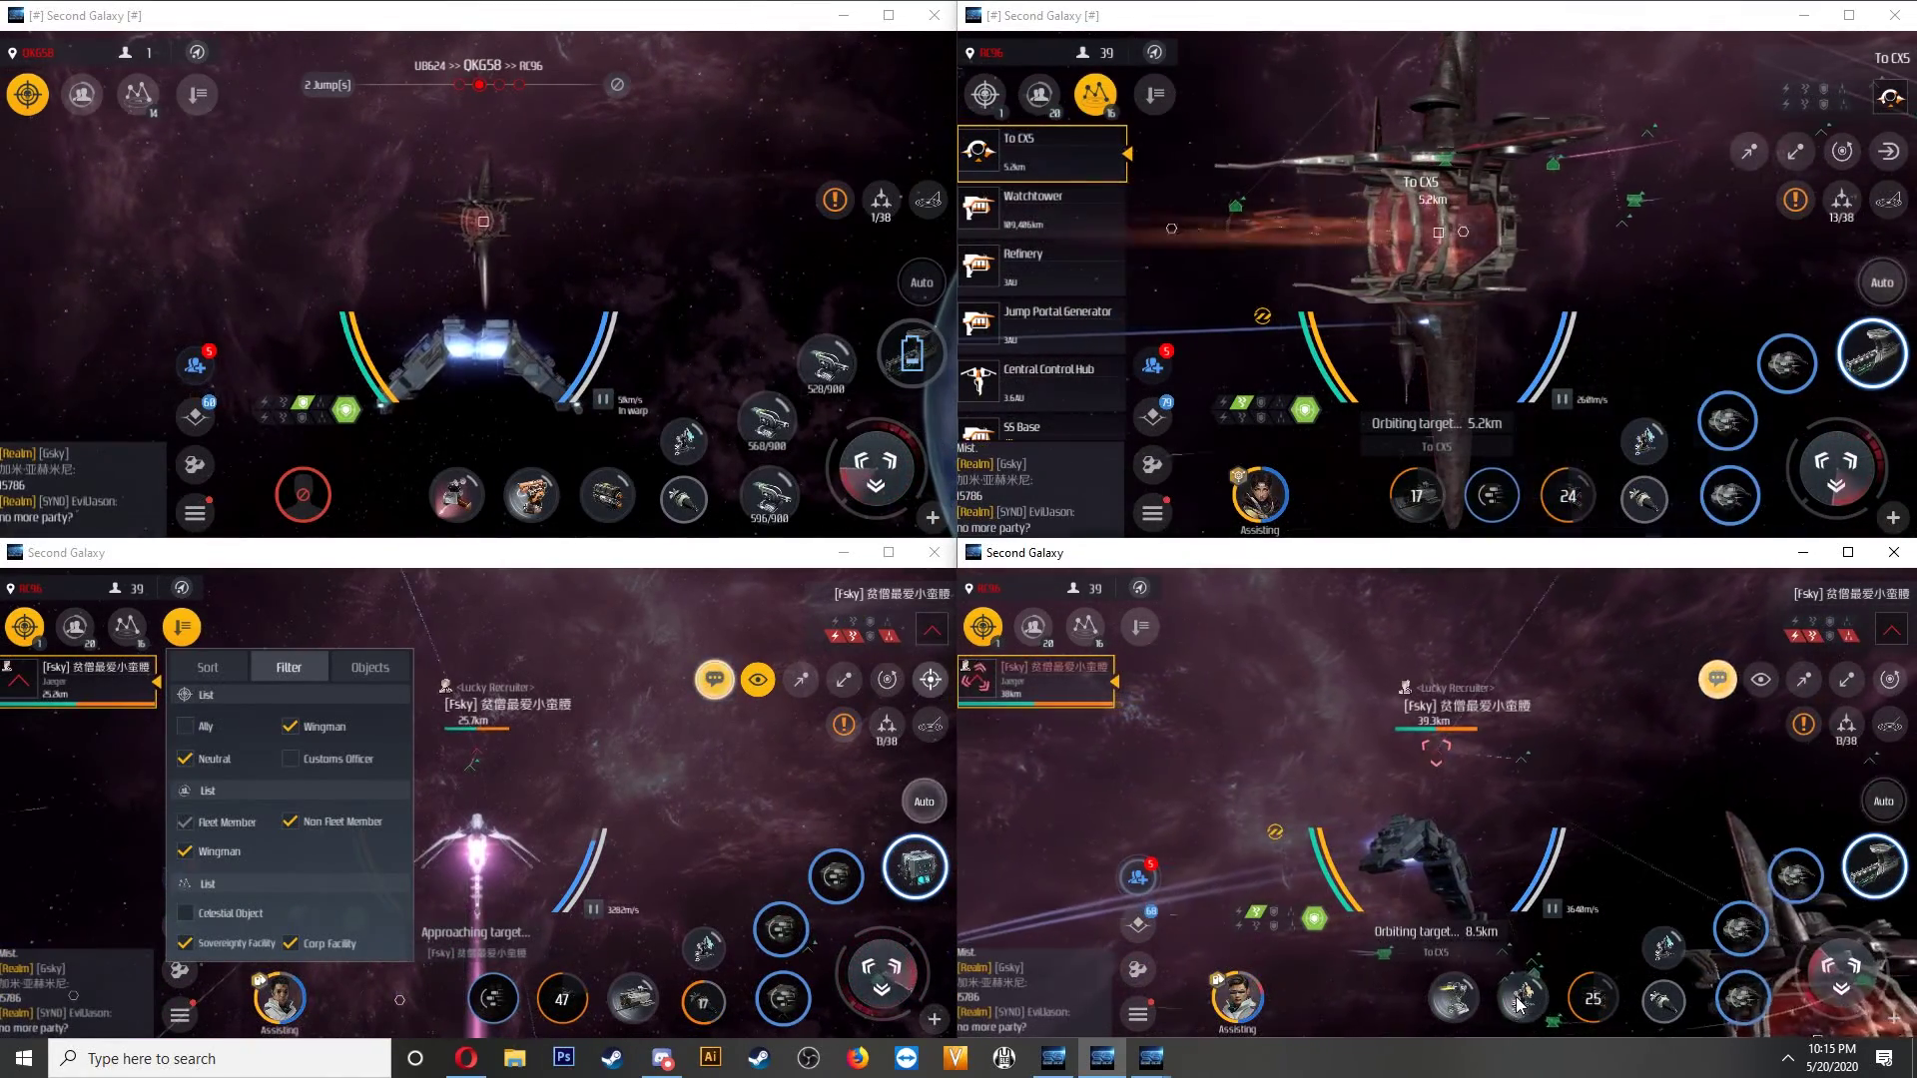
click(1660, 999)
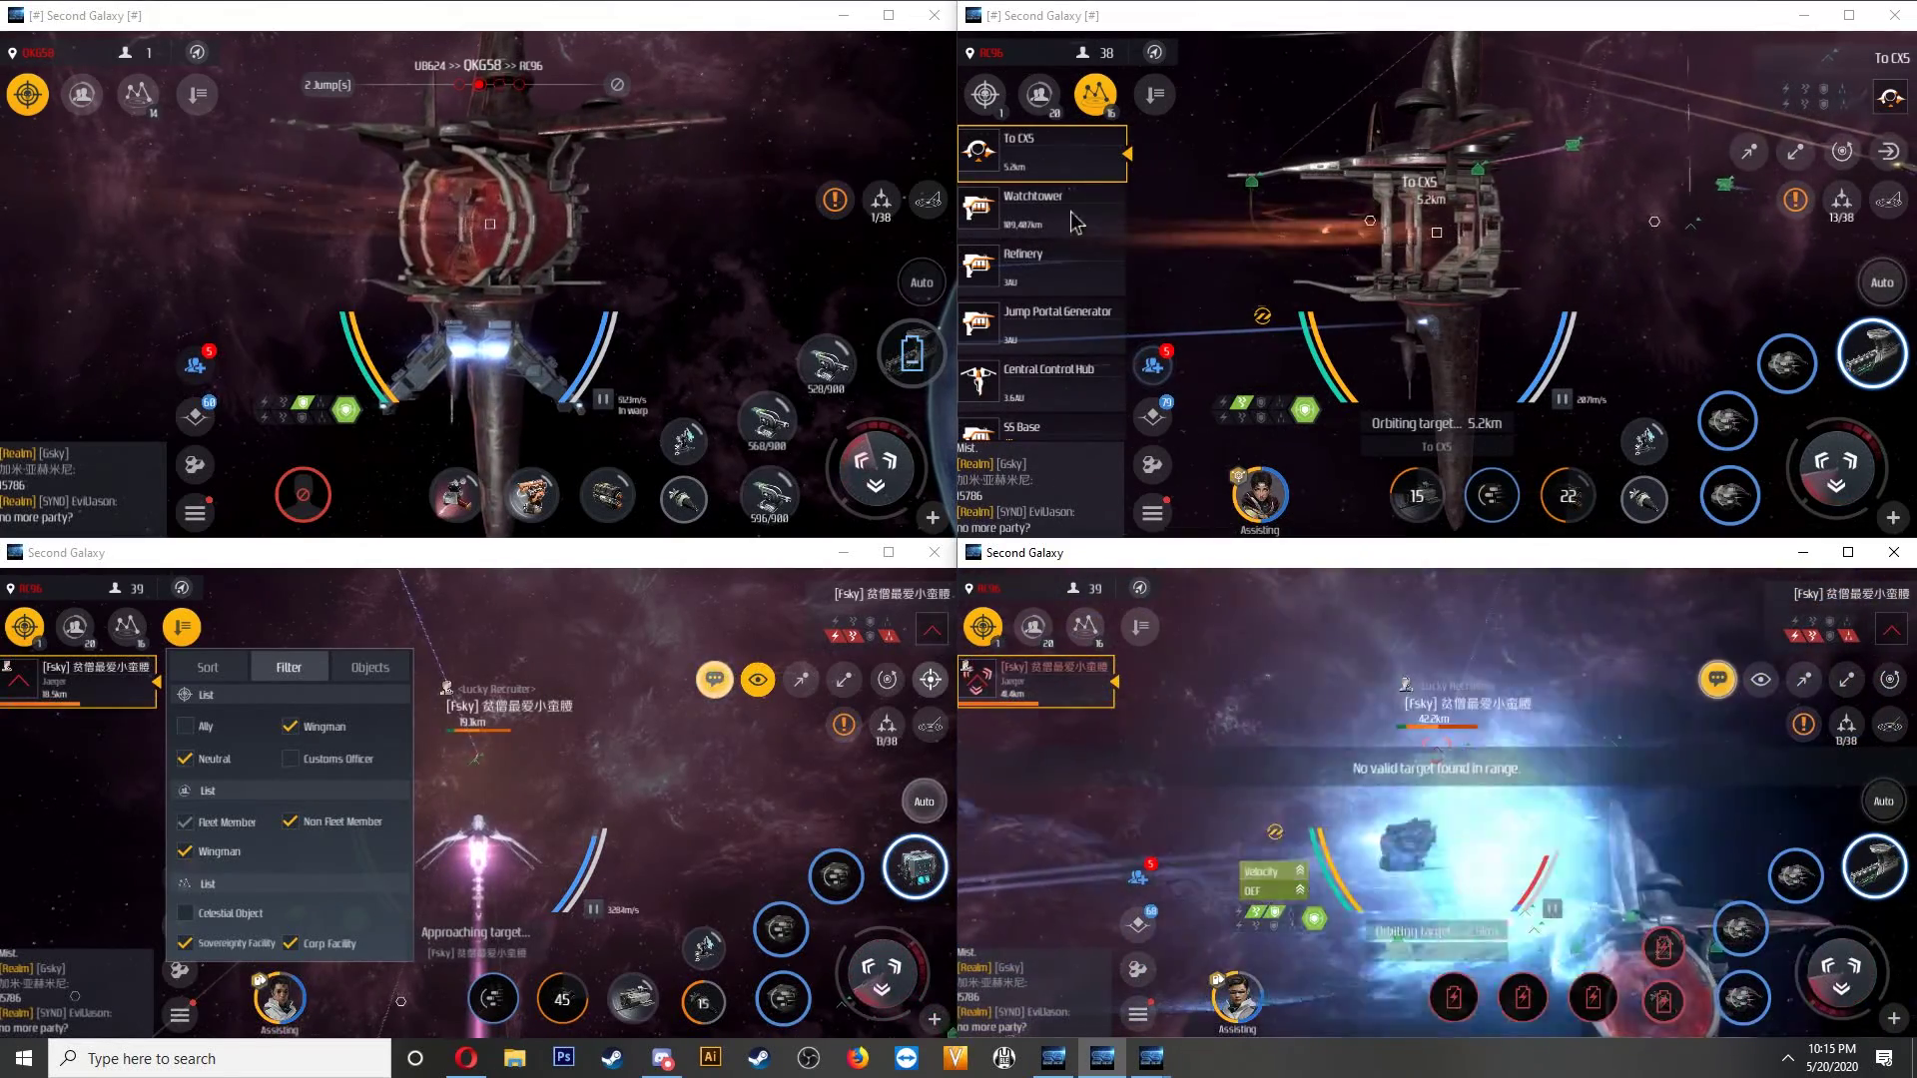
click(627, 835)
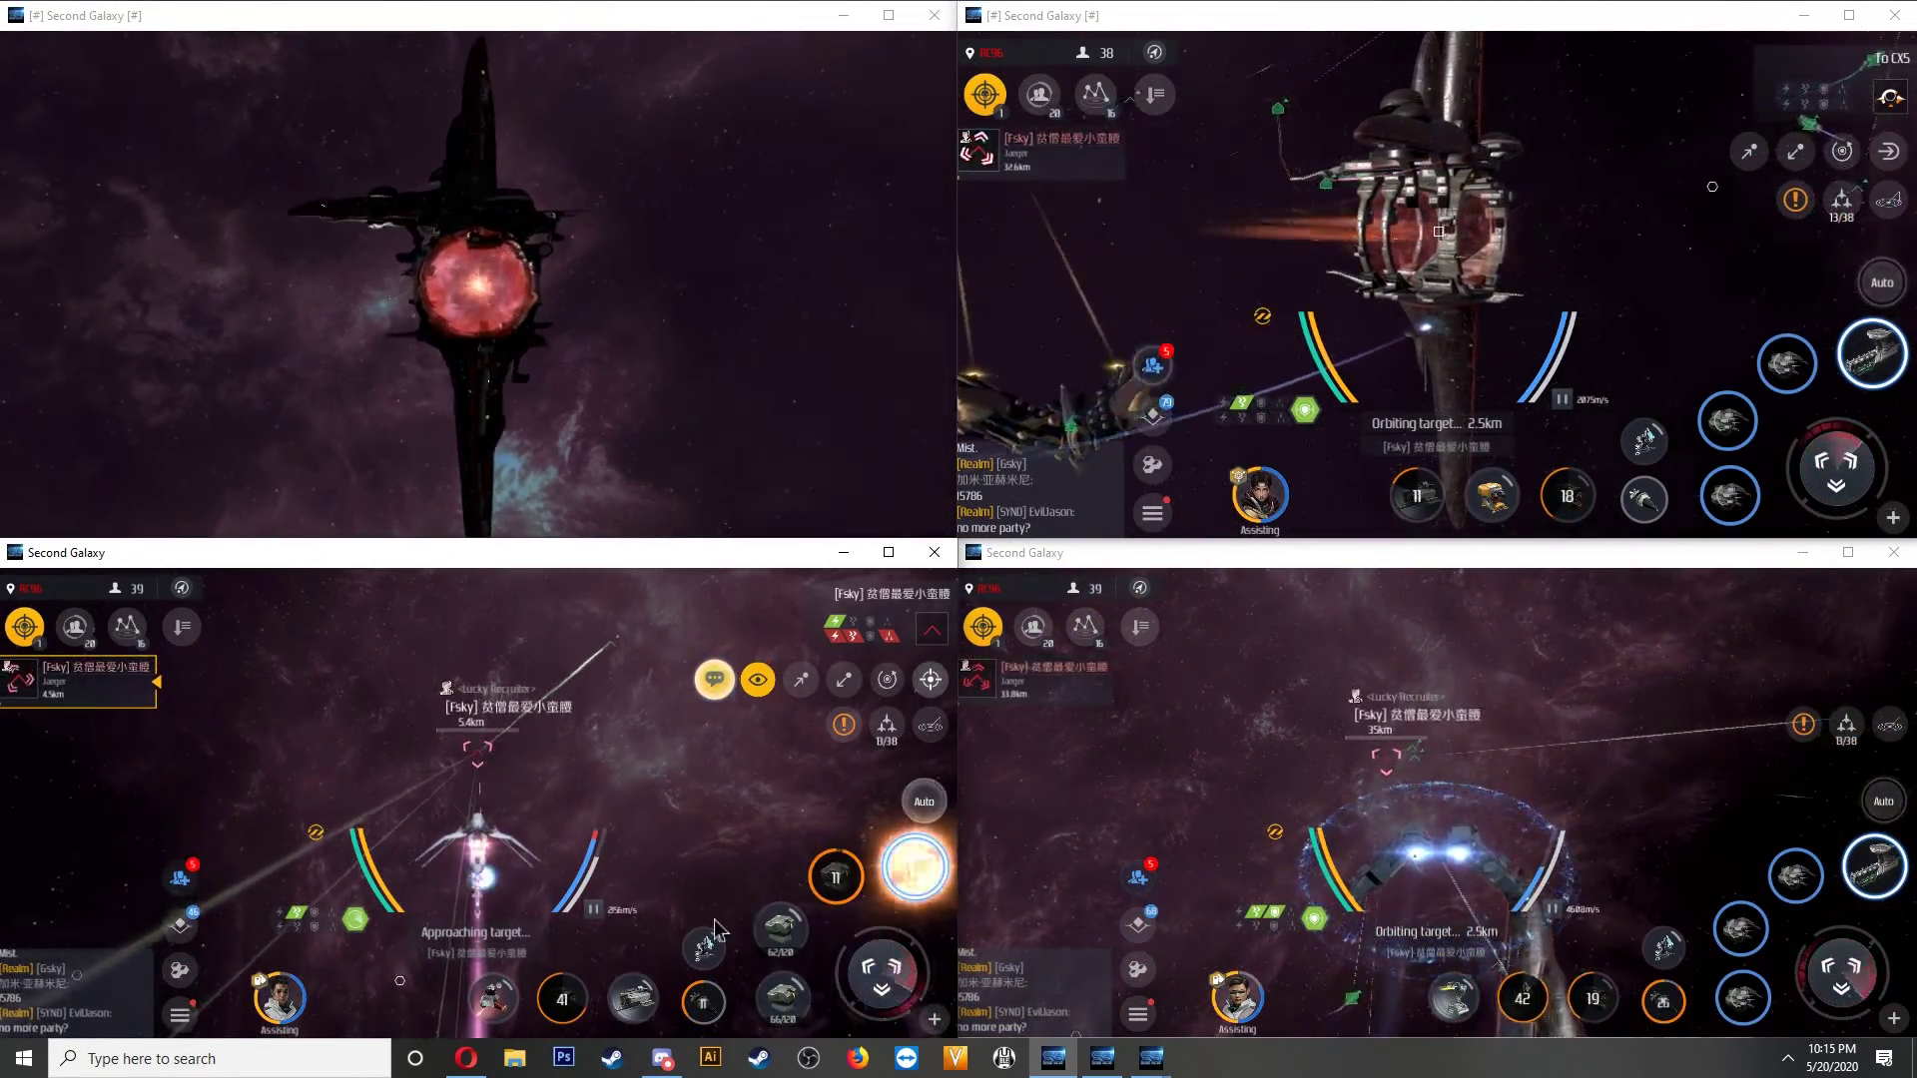
click(915, 867)
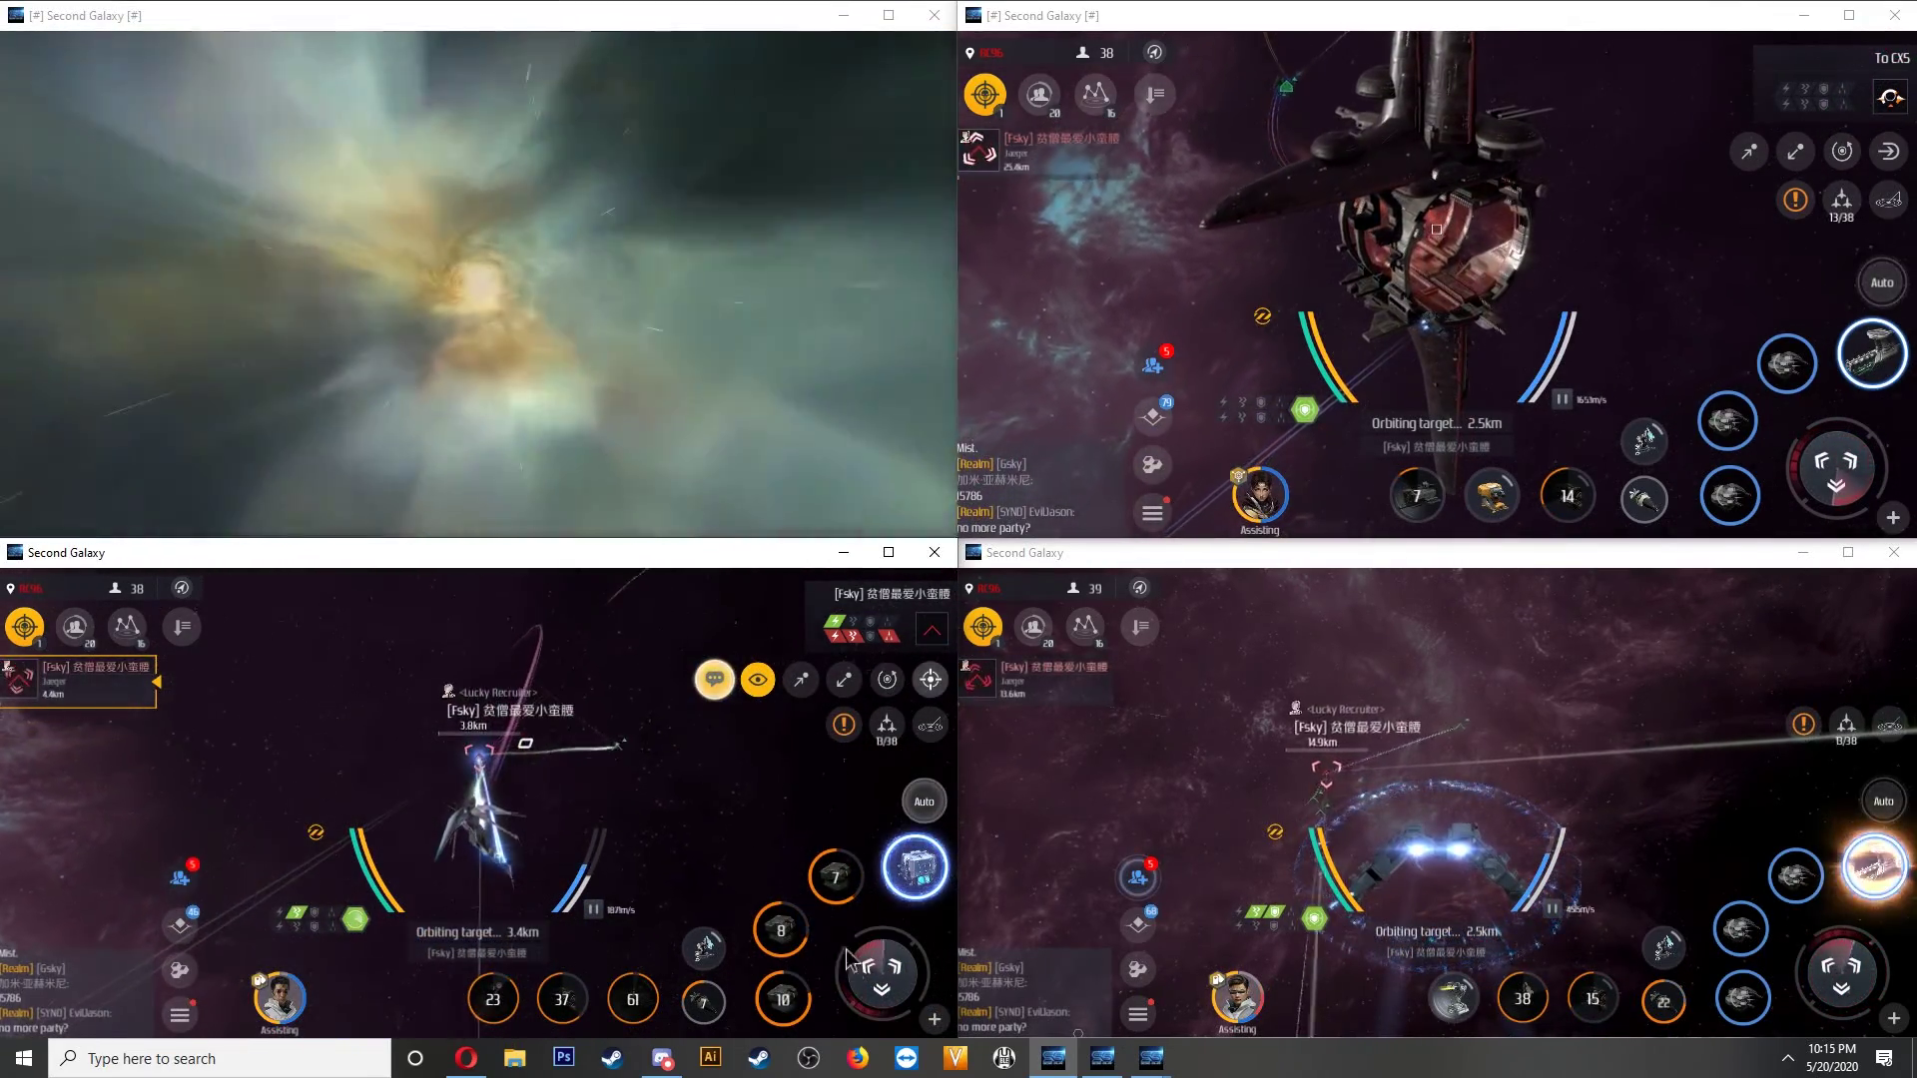
mouse_move(450, 839)
mouse_down()
mouse_move(351, 839)
mouse_move(452, 786)
mouse_up()
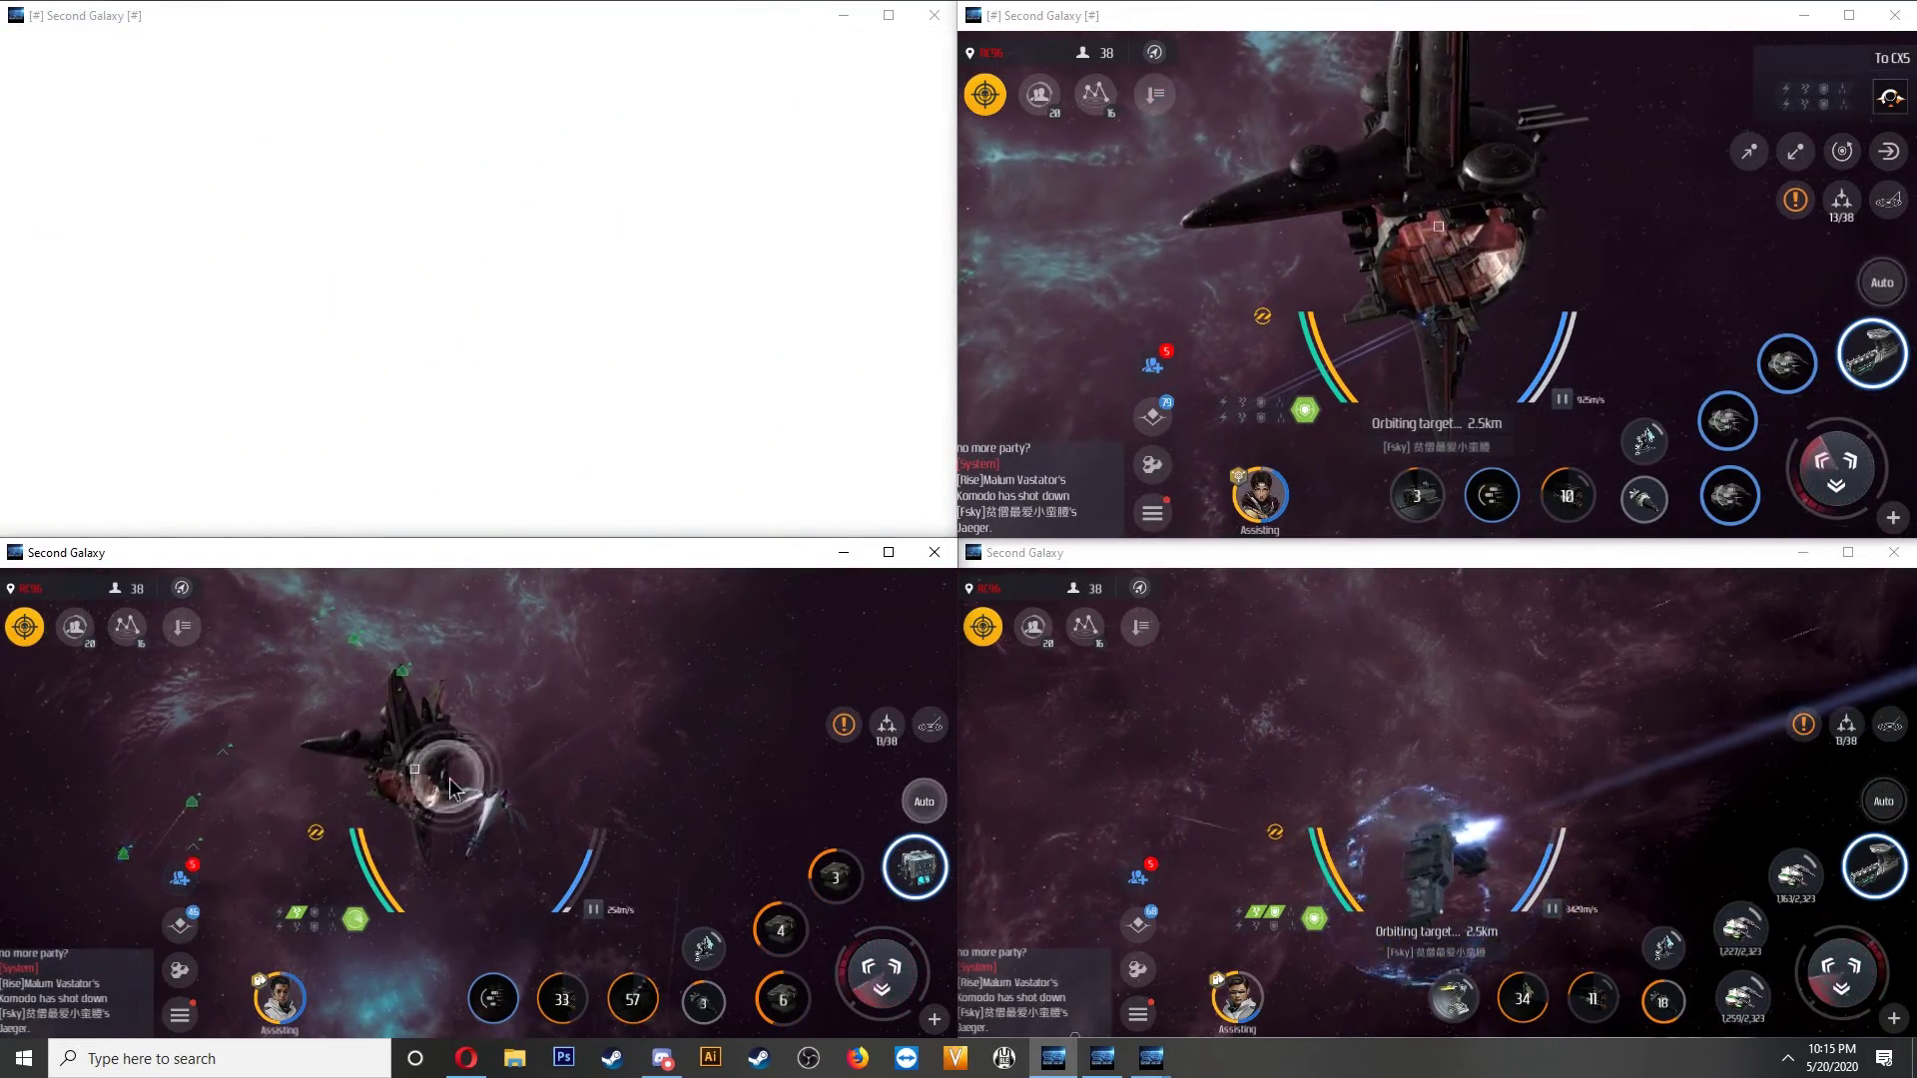
Set the lower-left and lower-right ships orbiting the To CX5 station.
click(128, 627)
click(844, 730)
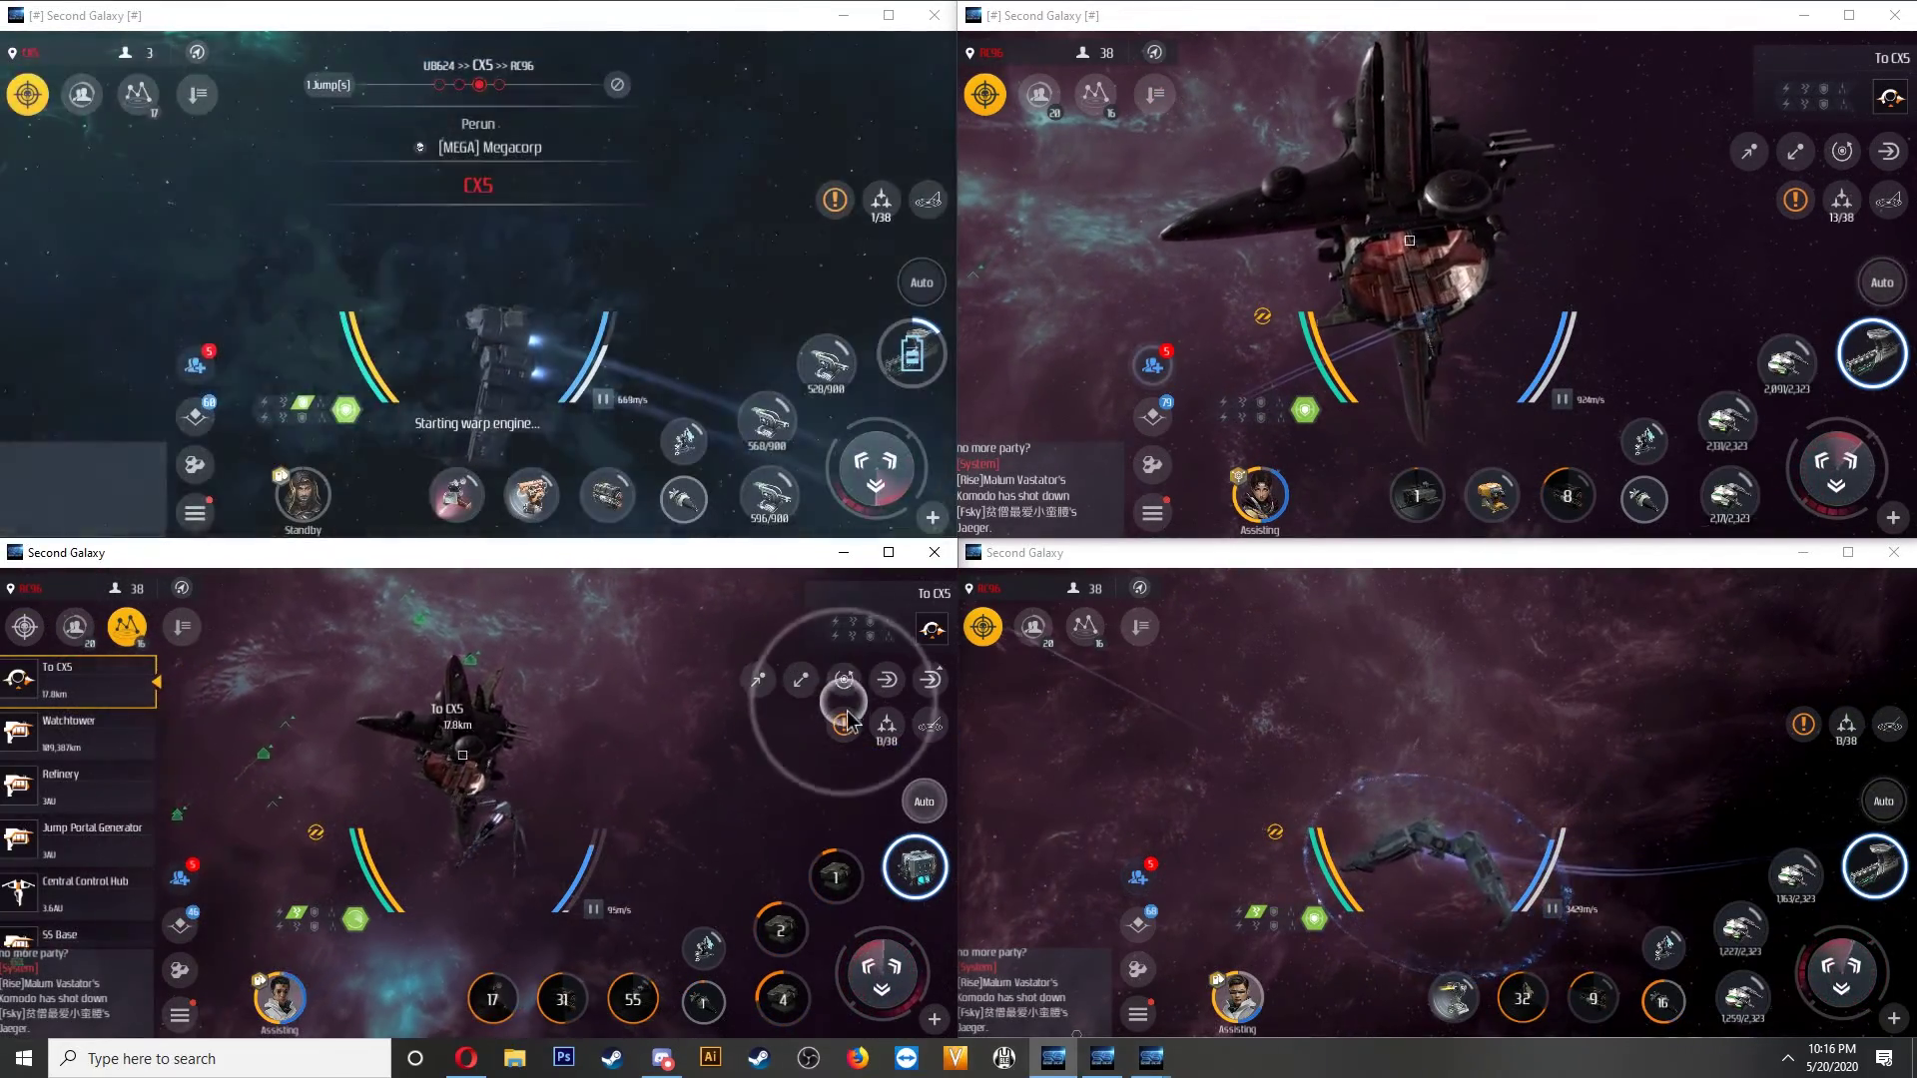
click(847, 733)
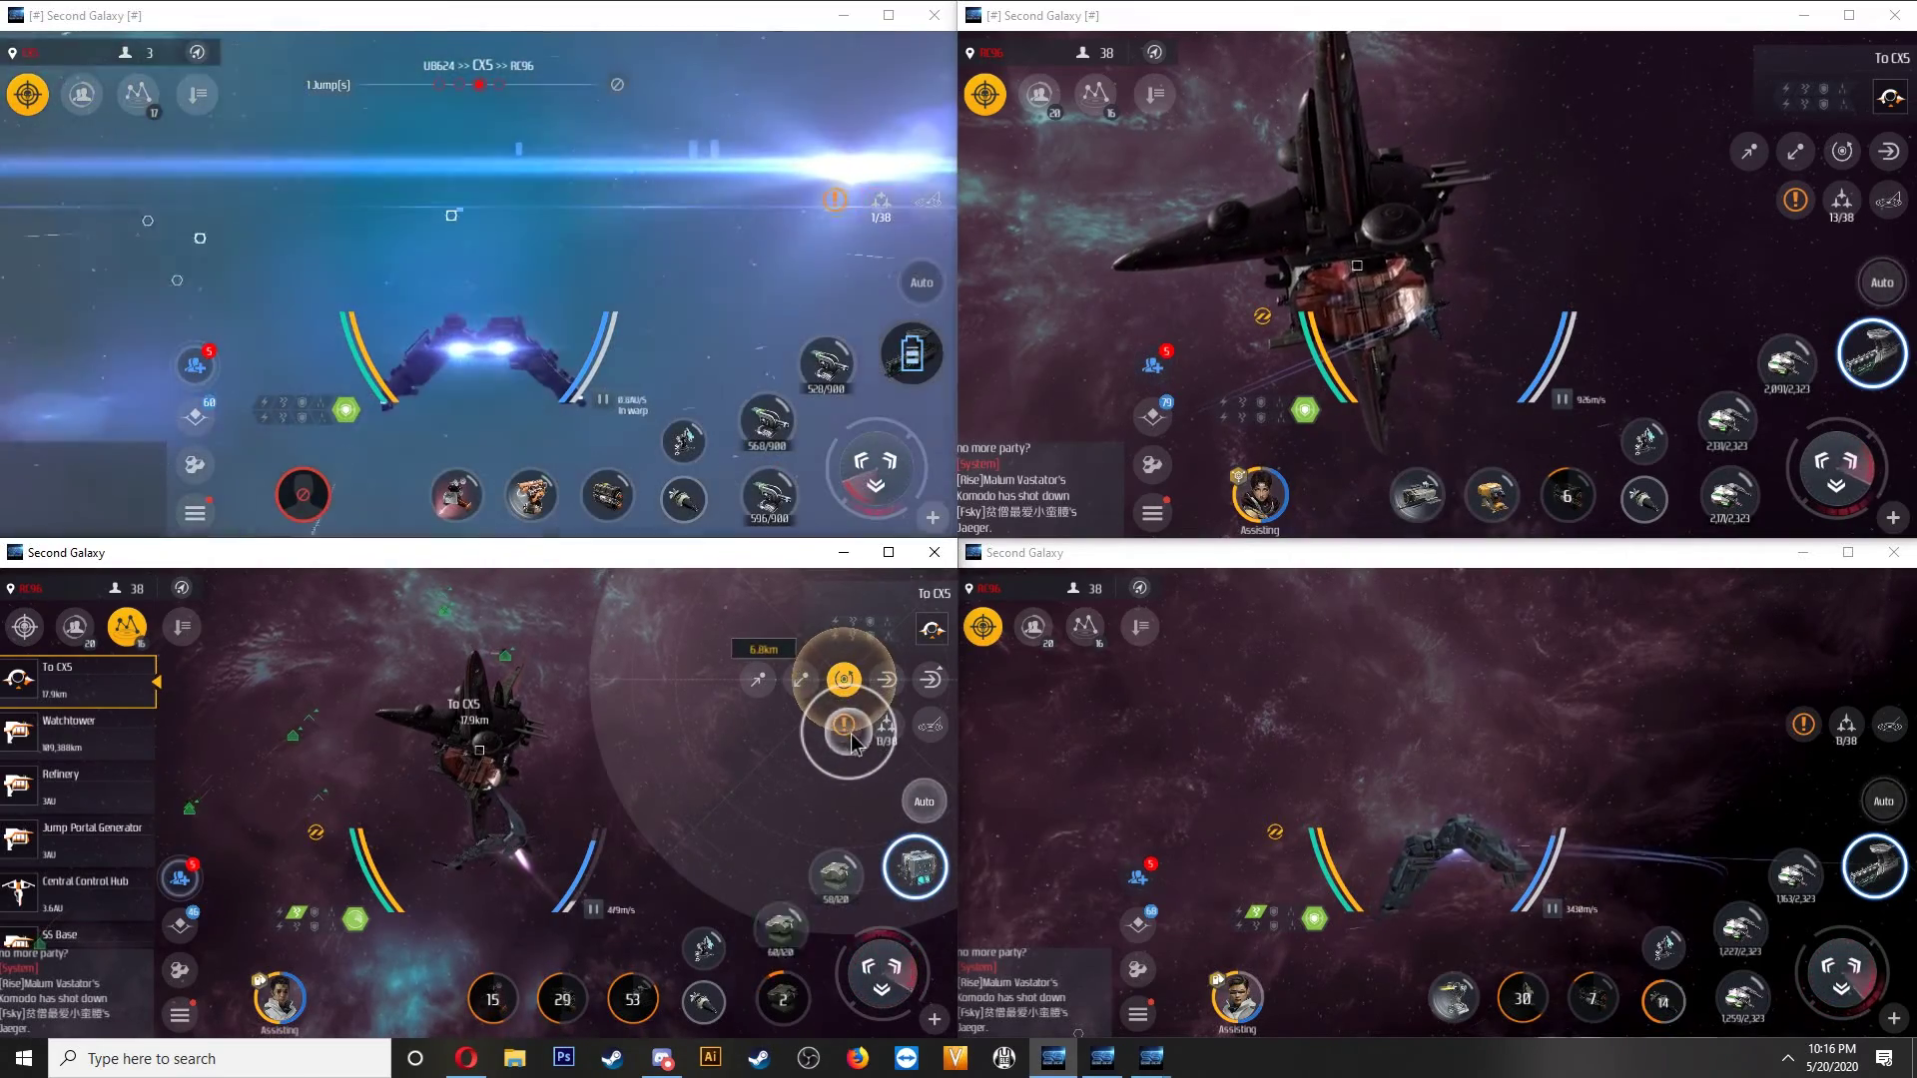
click(1090, 631)
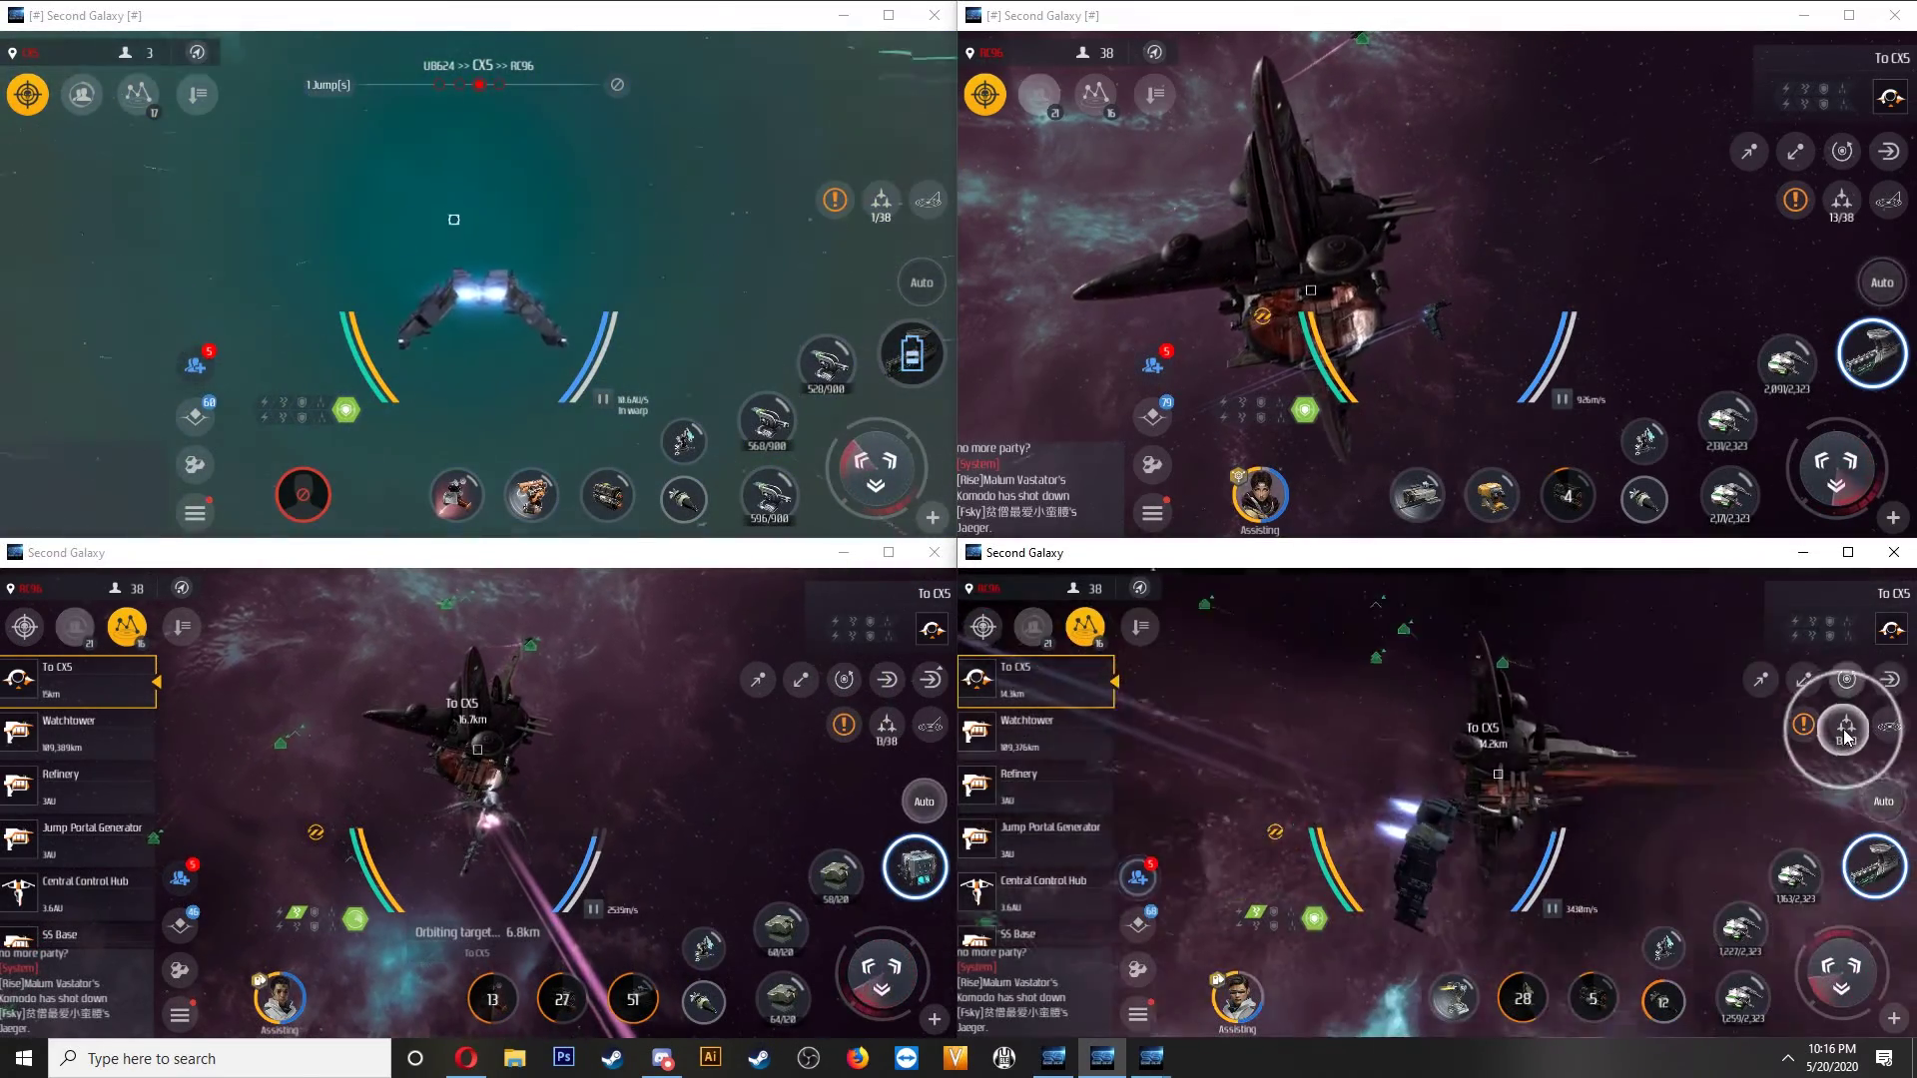
click(1846, 719)
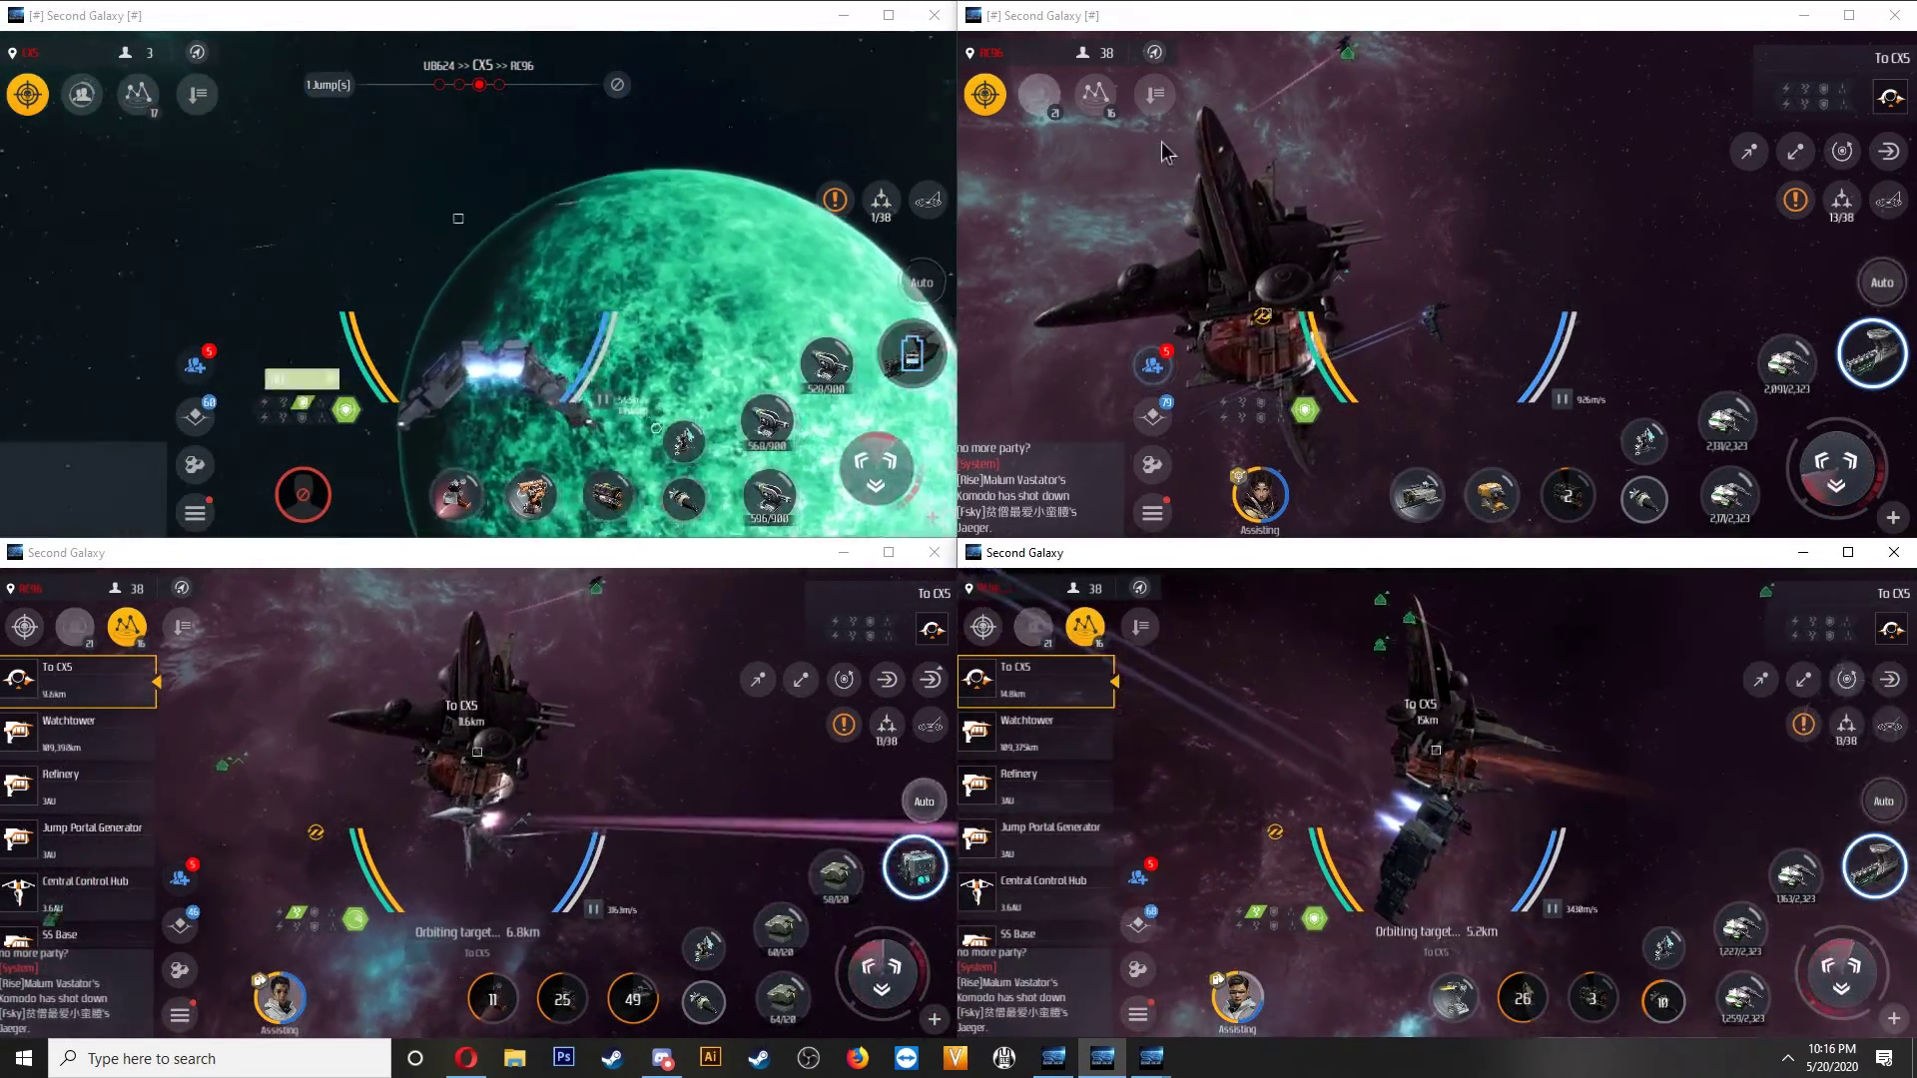
Orbit To CX5 with the boosted top-right ship and stop the top-left ship.
click(1097, 97)
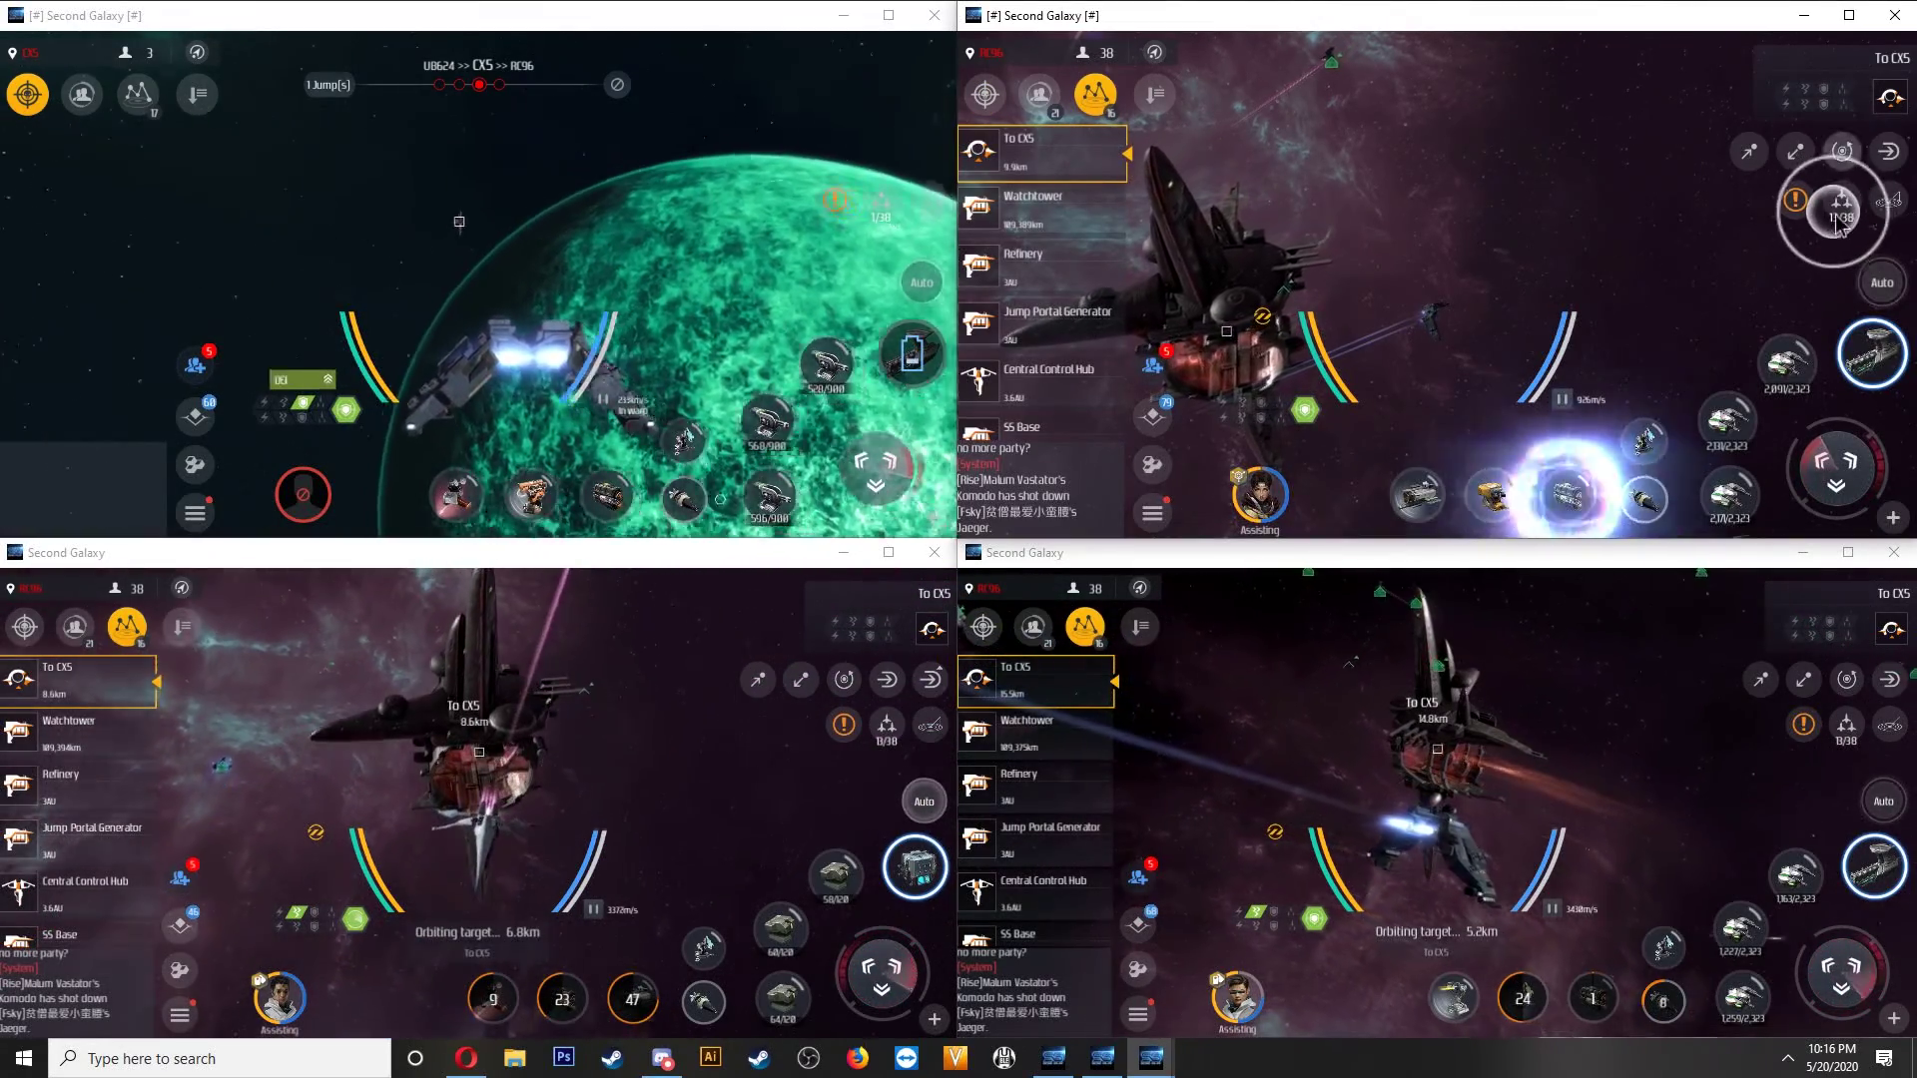
click(1842, 199)
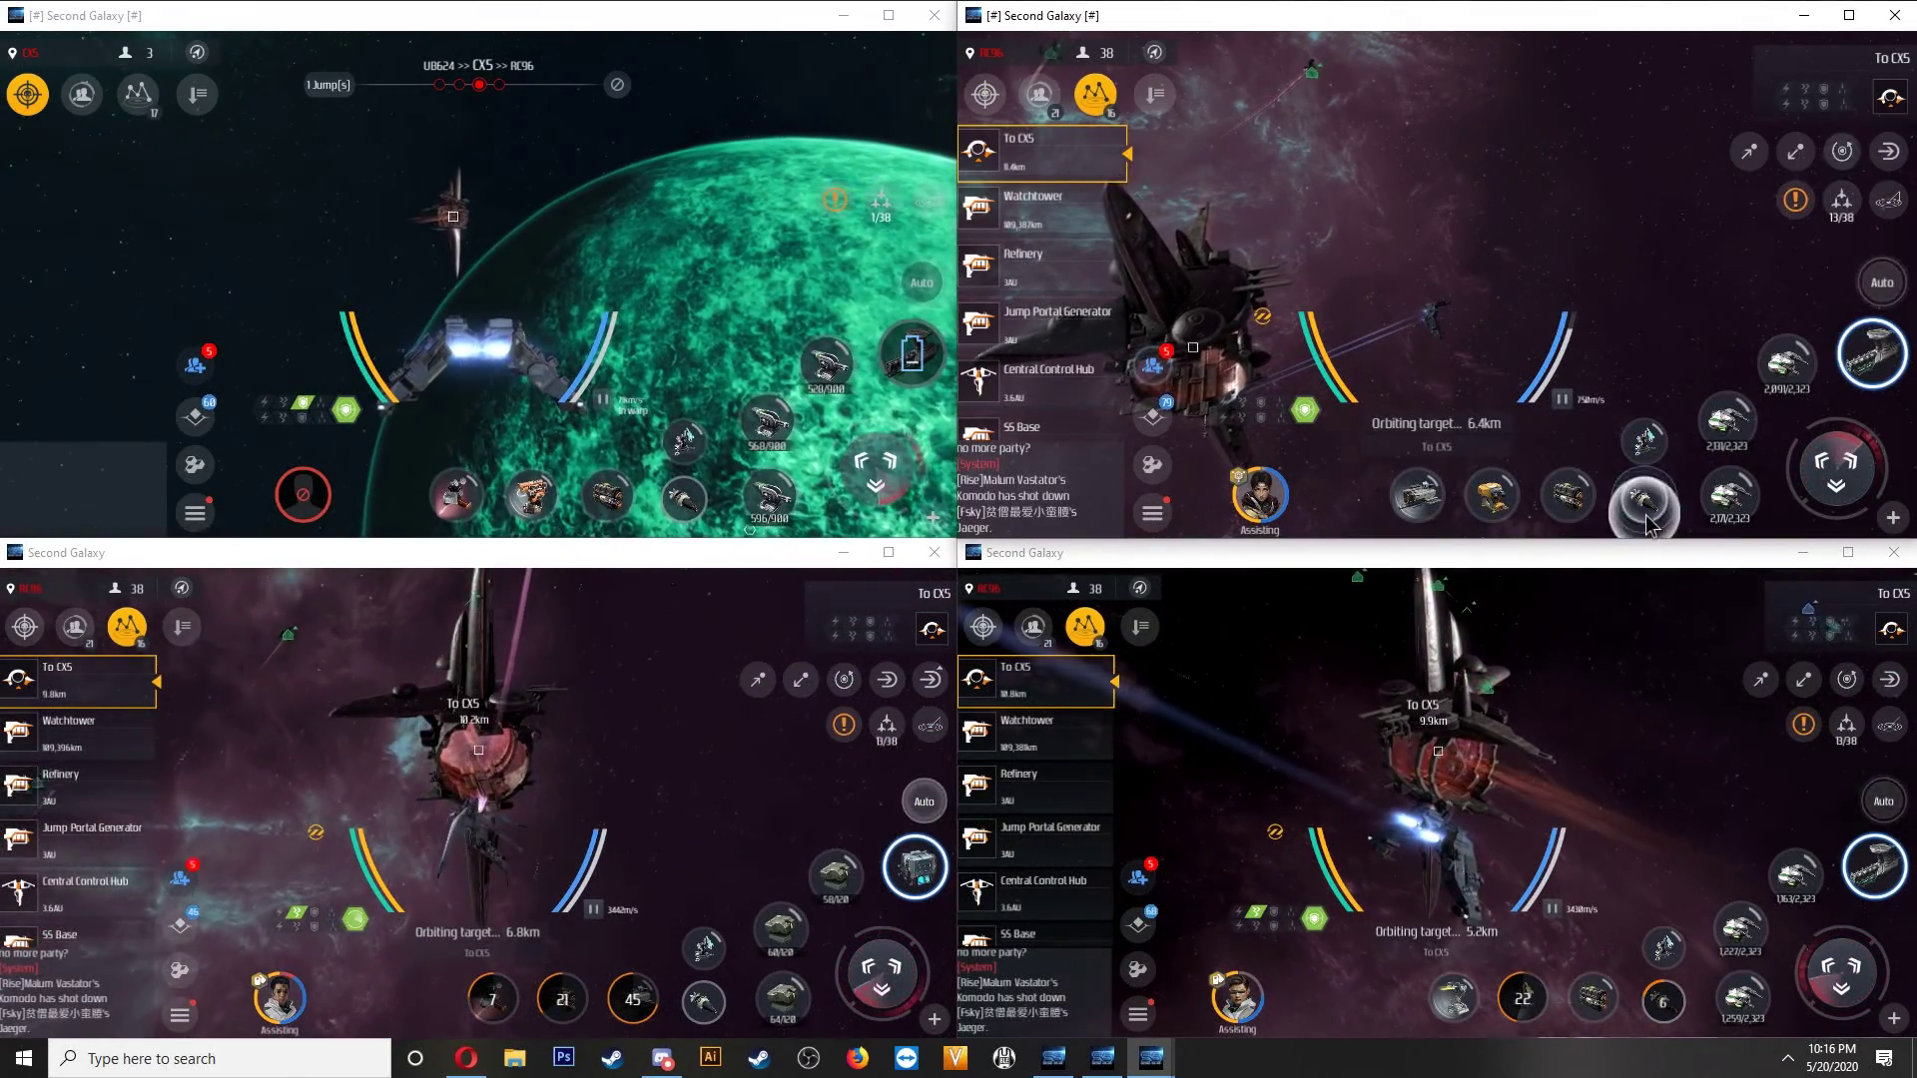
click(1645, 501)
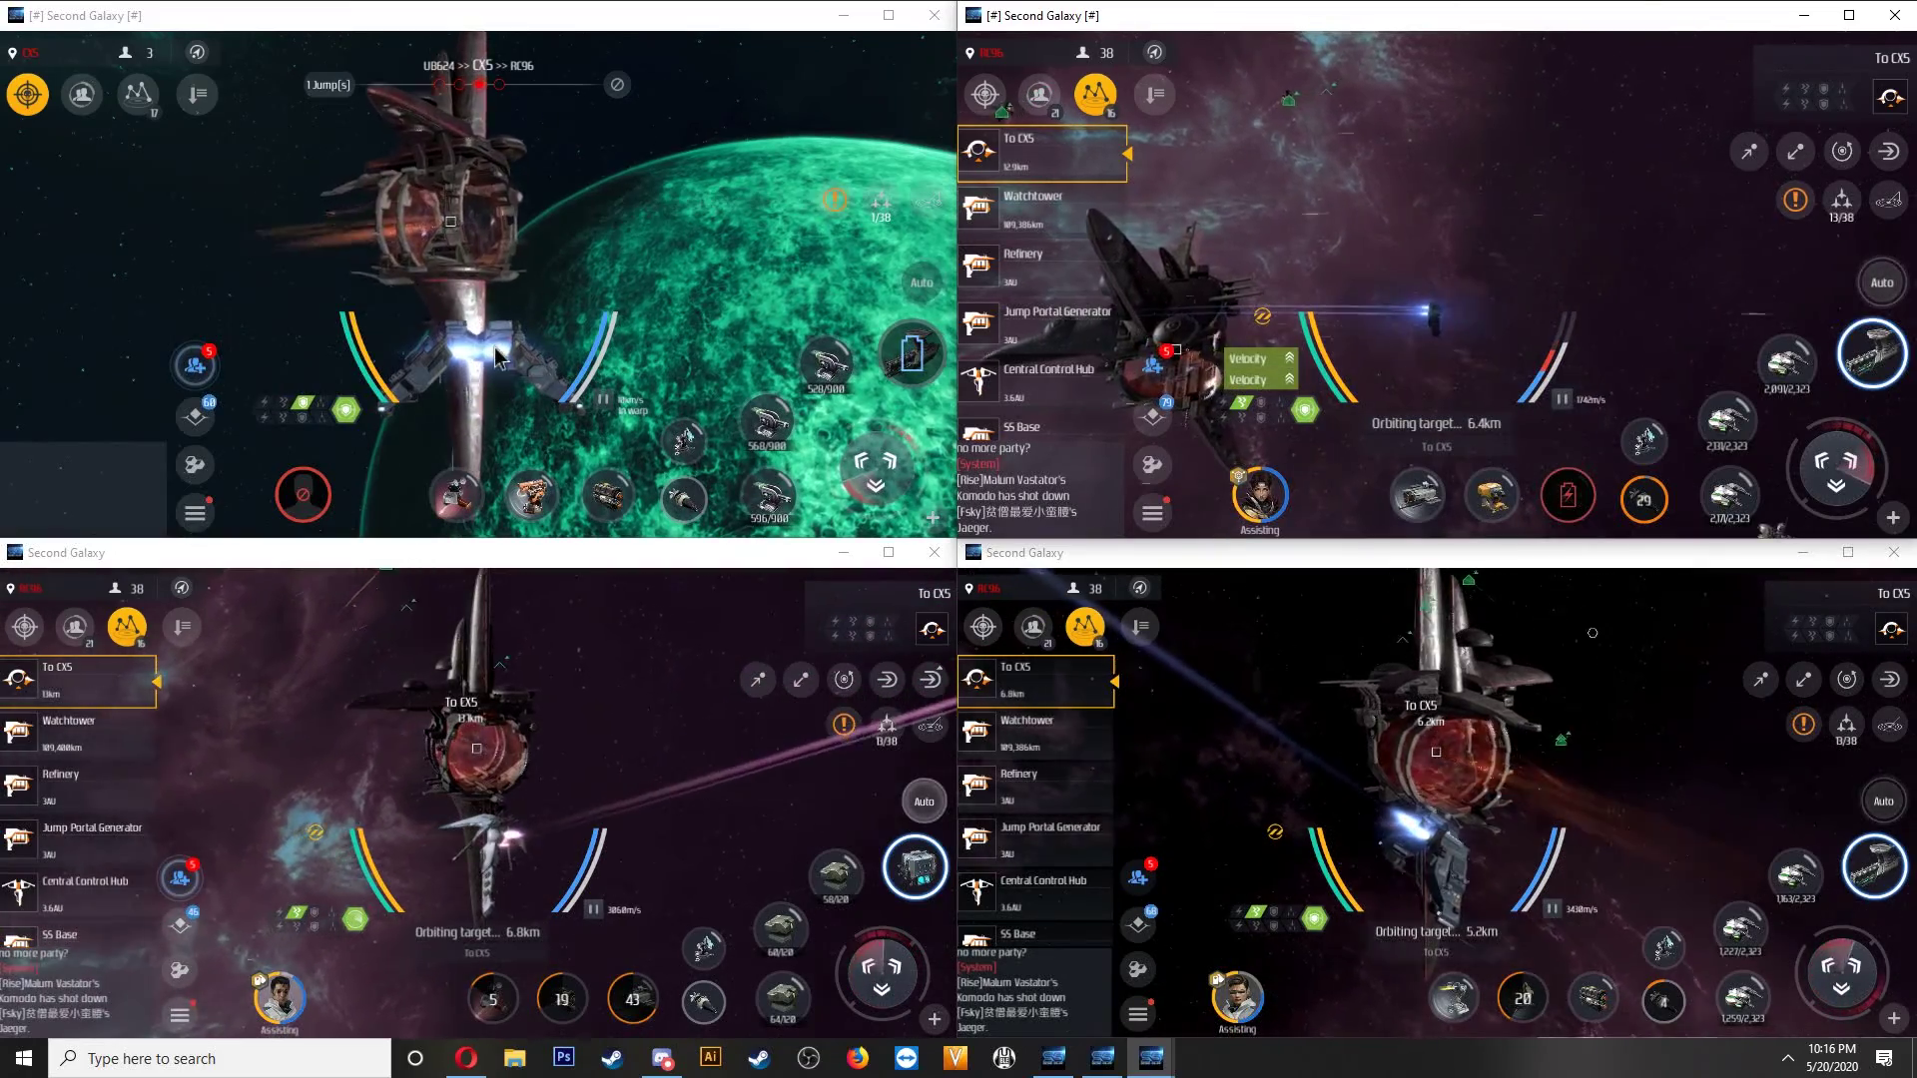
click(495, 354)
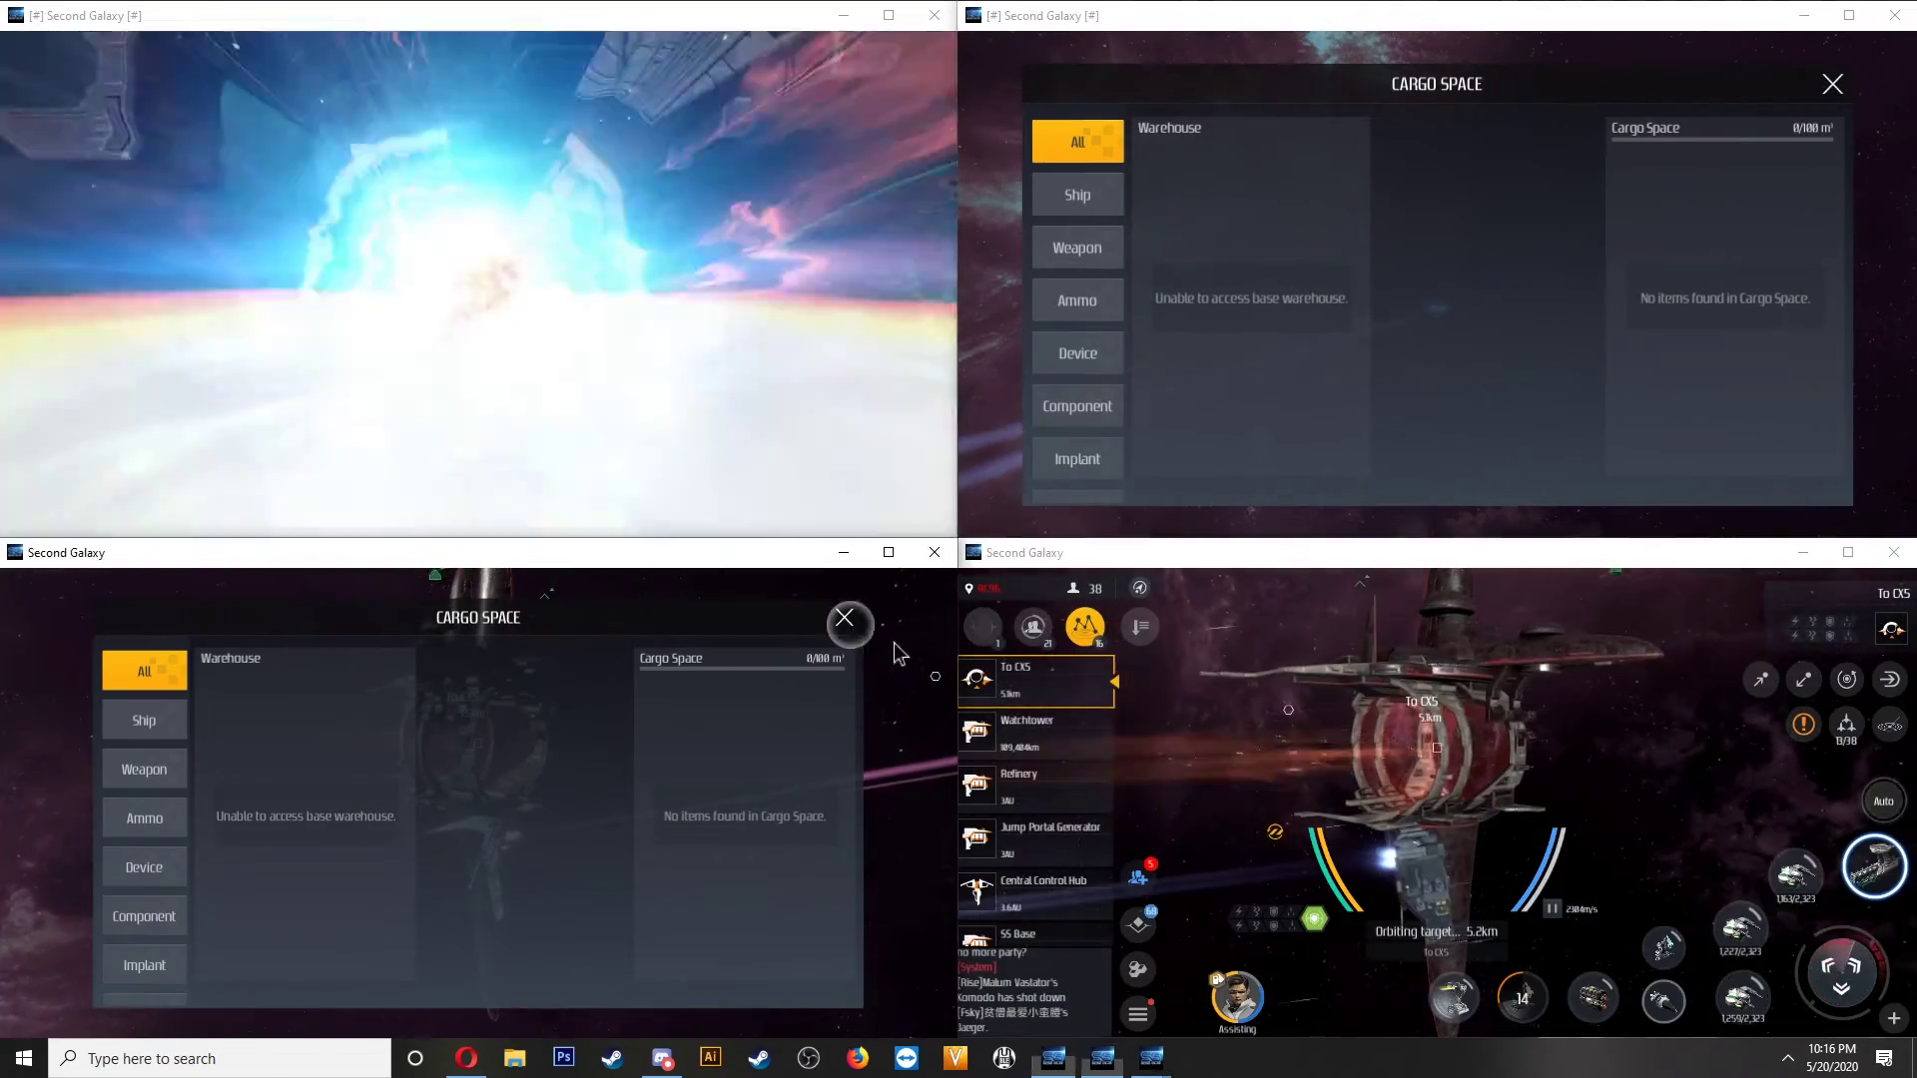
Close the cargo panel, then approach an enemy ship and fire weapons and a combat module.
click(846, 619)
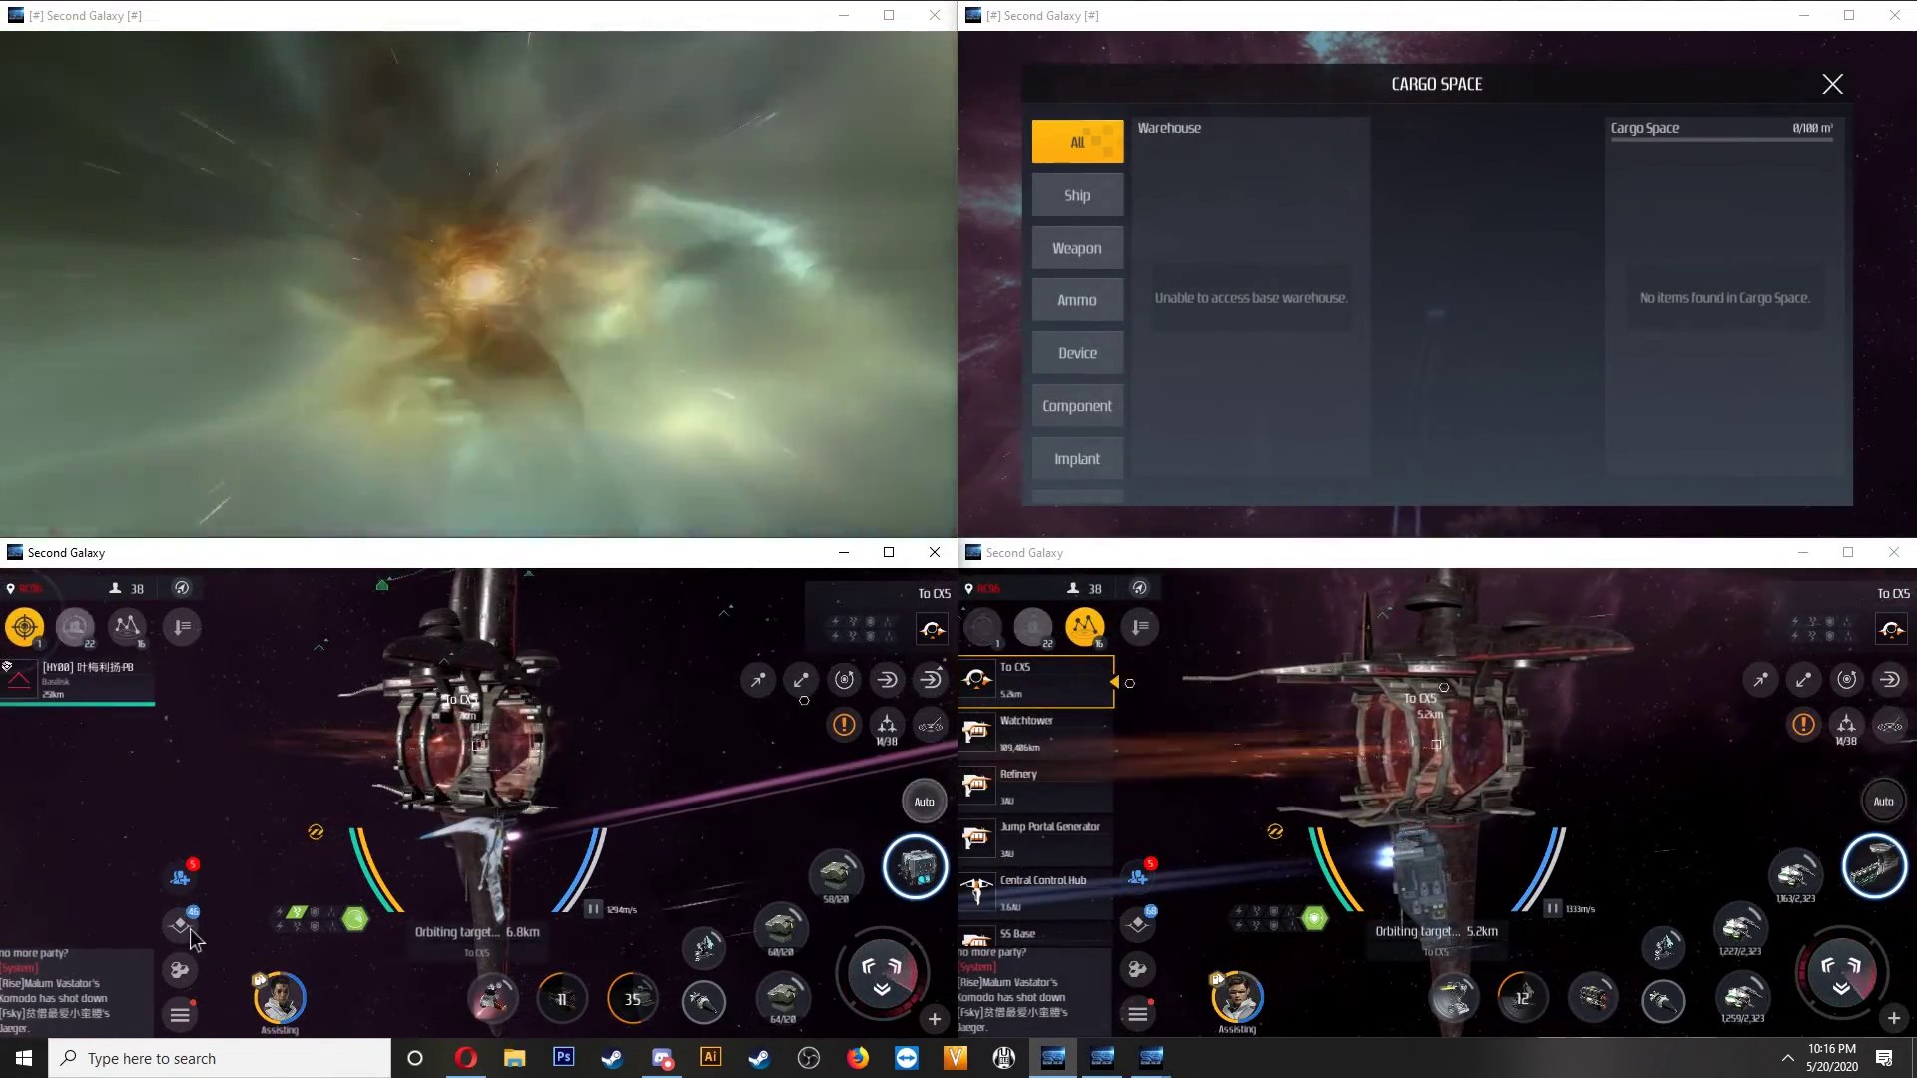
click(83, 678)
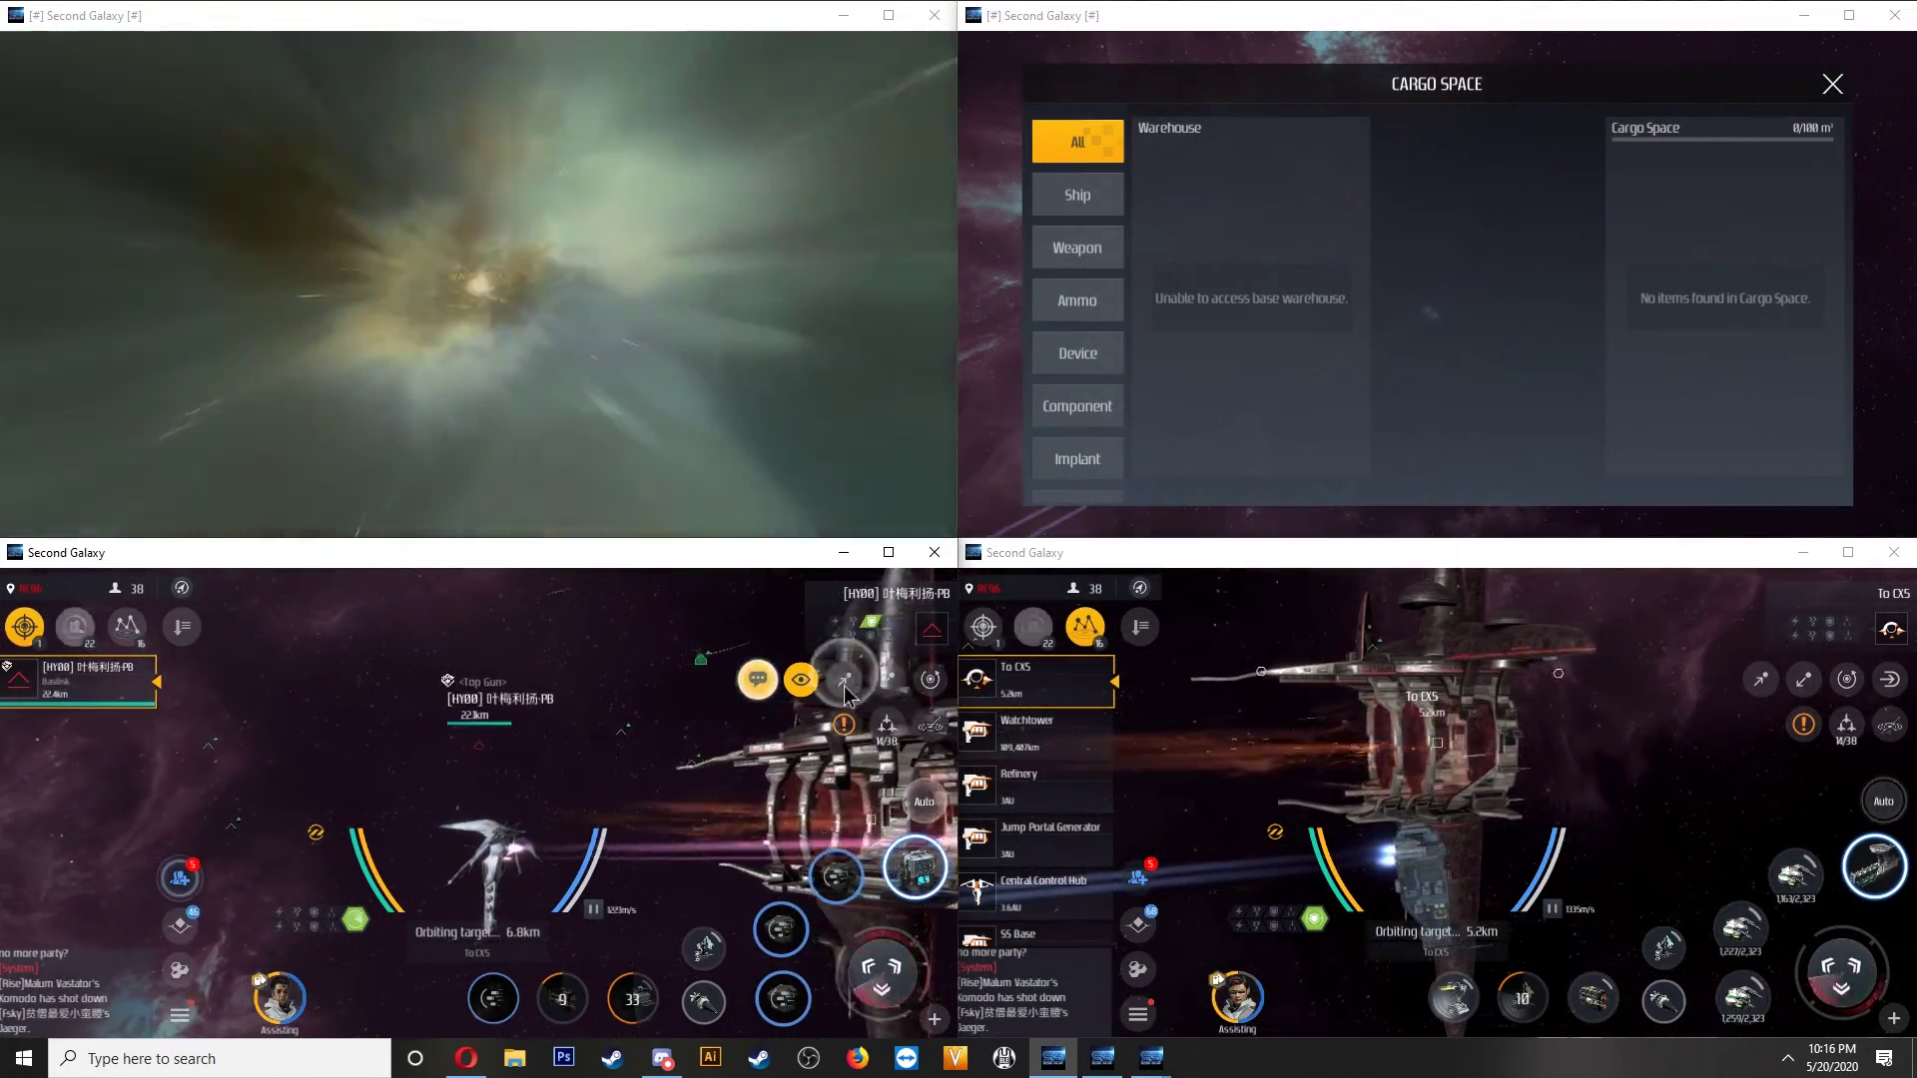
click(801, 679)
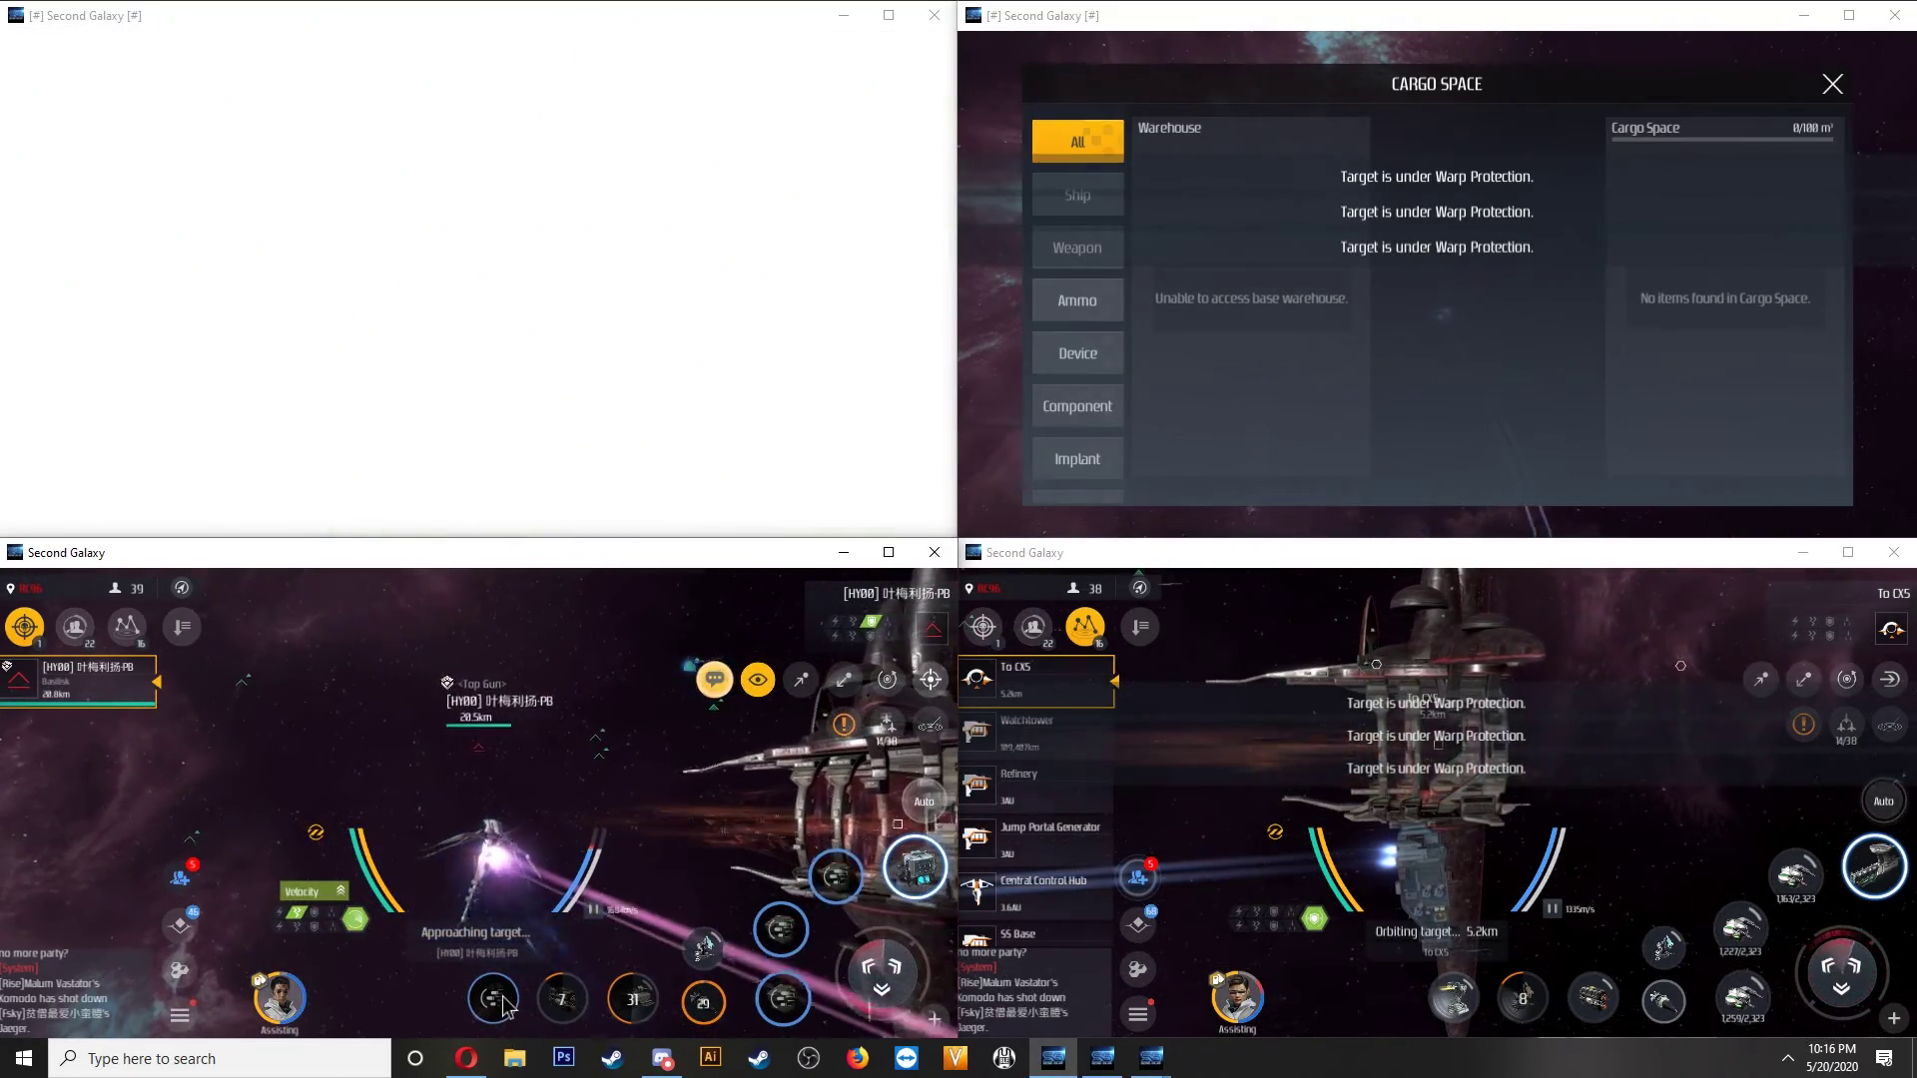
click(494, 1000)
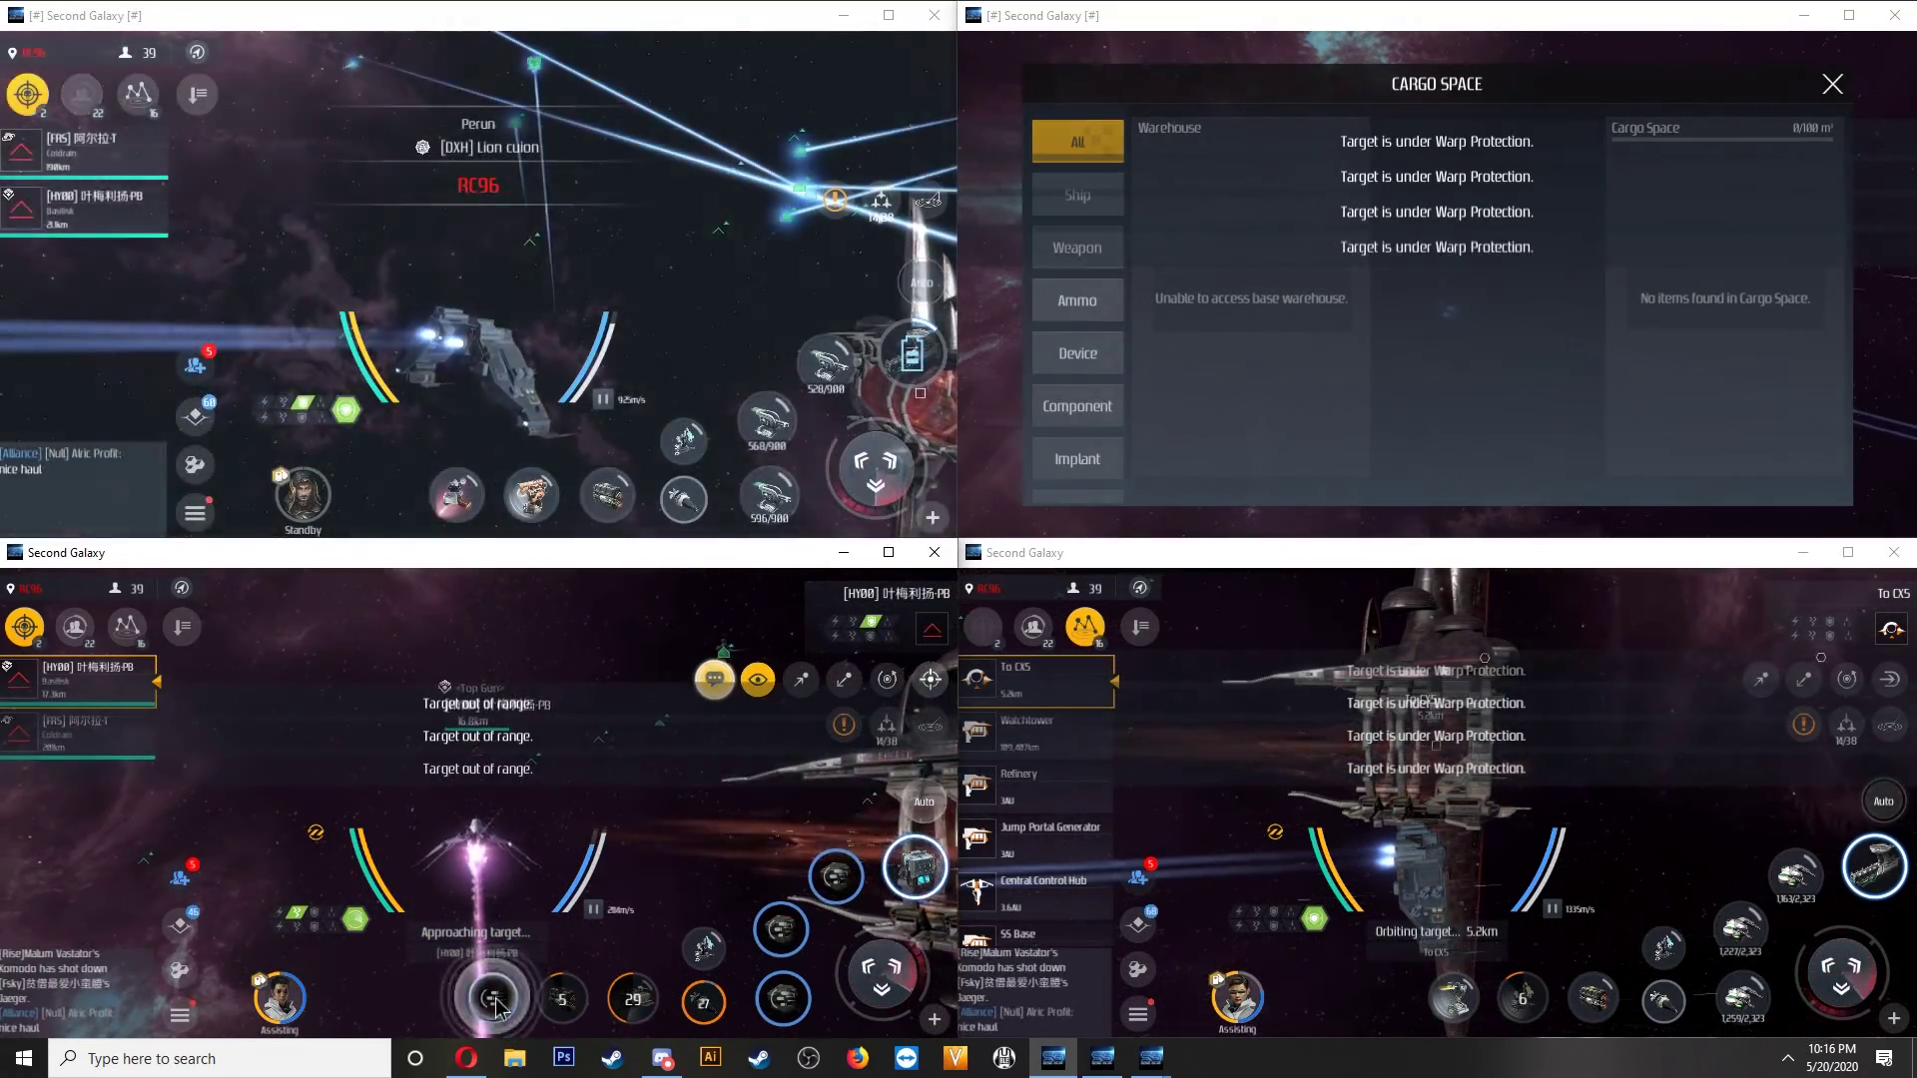
click(502, 1006)
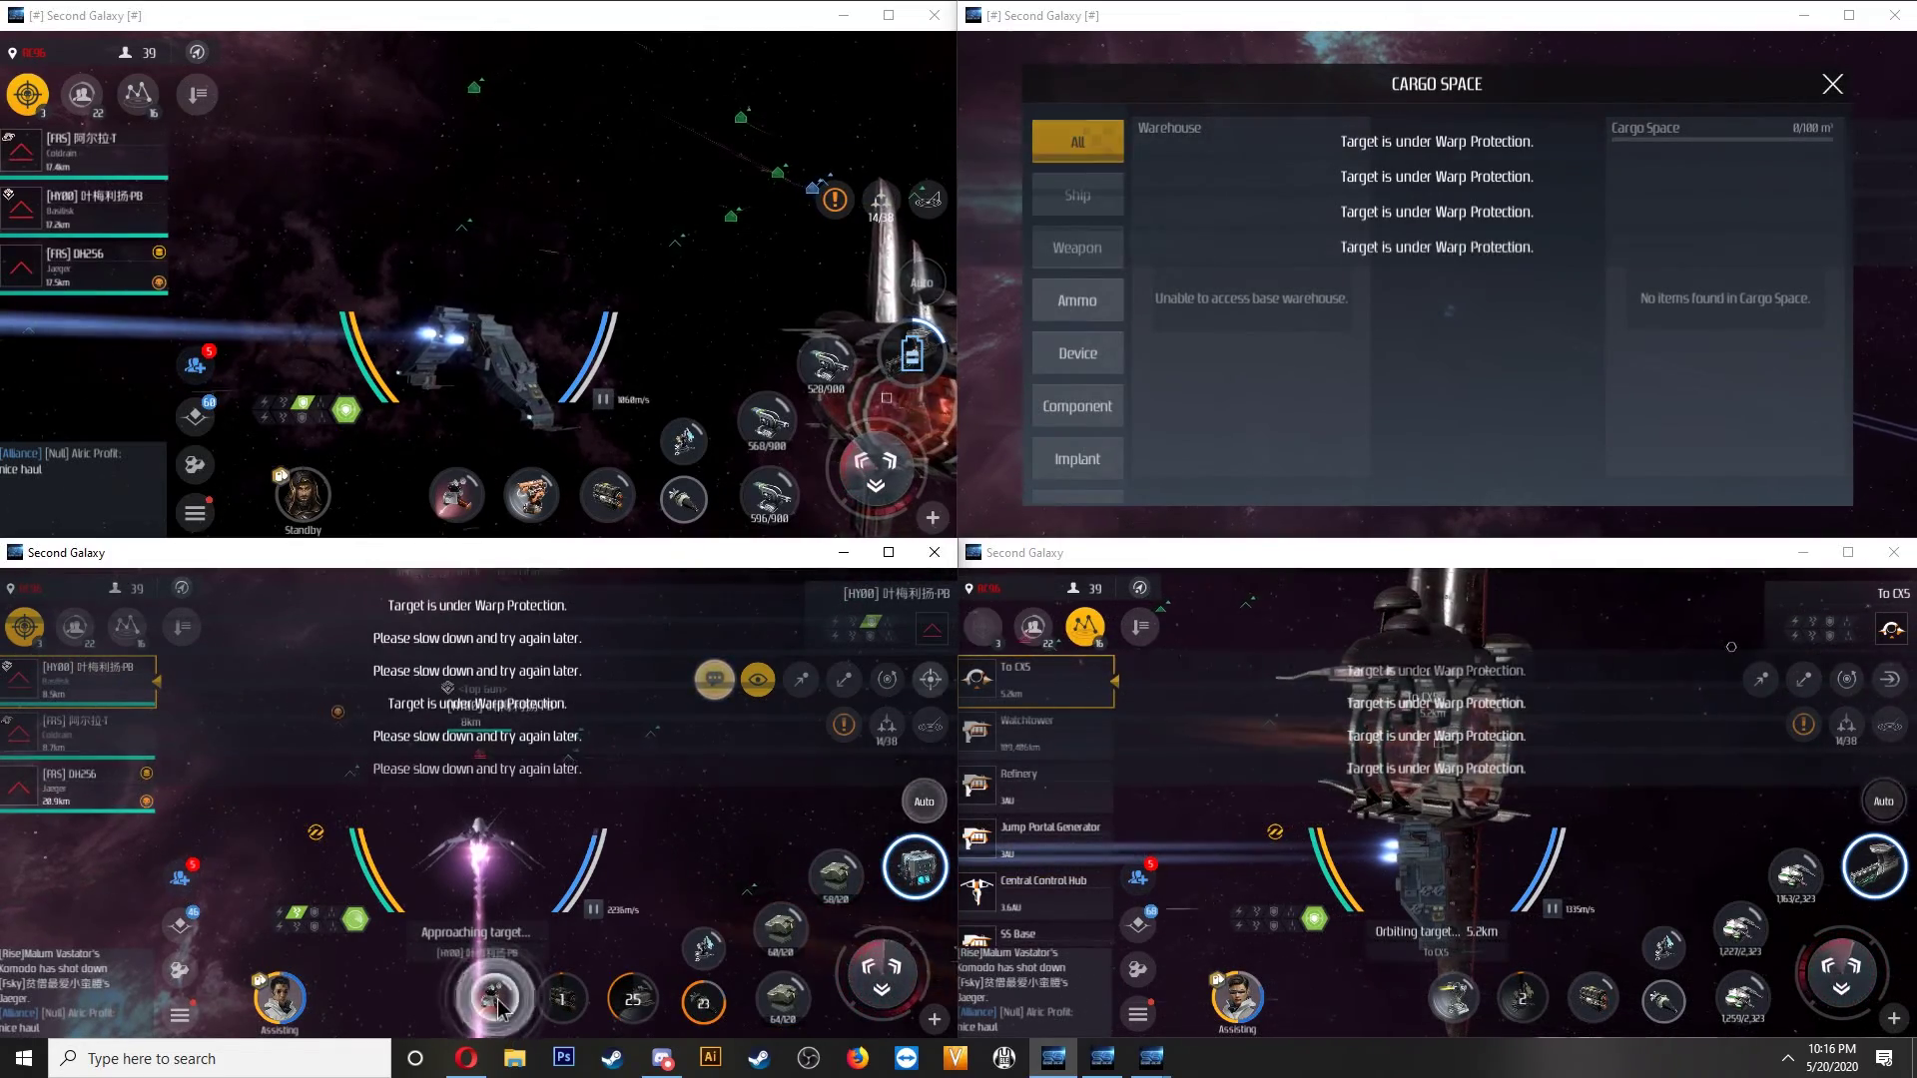
click(883, 977)
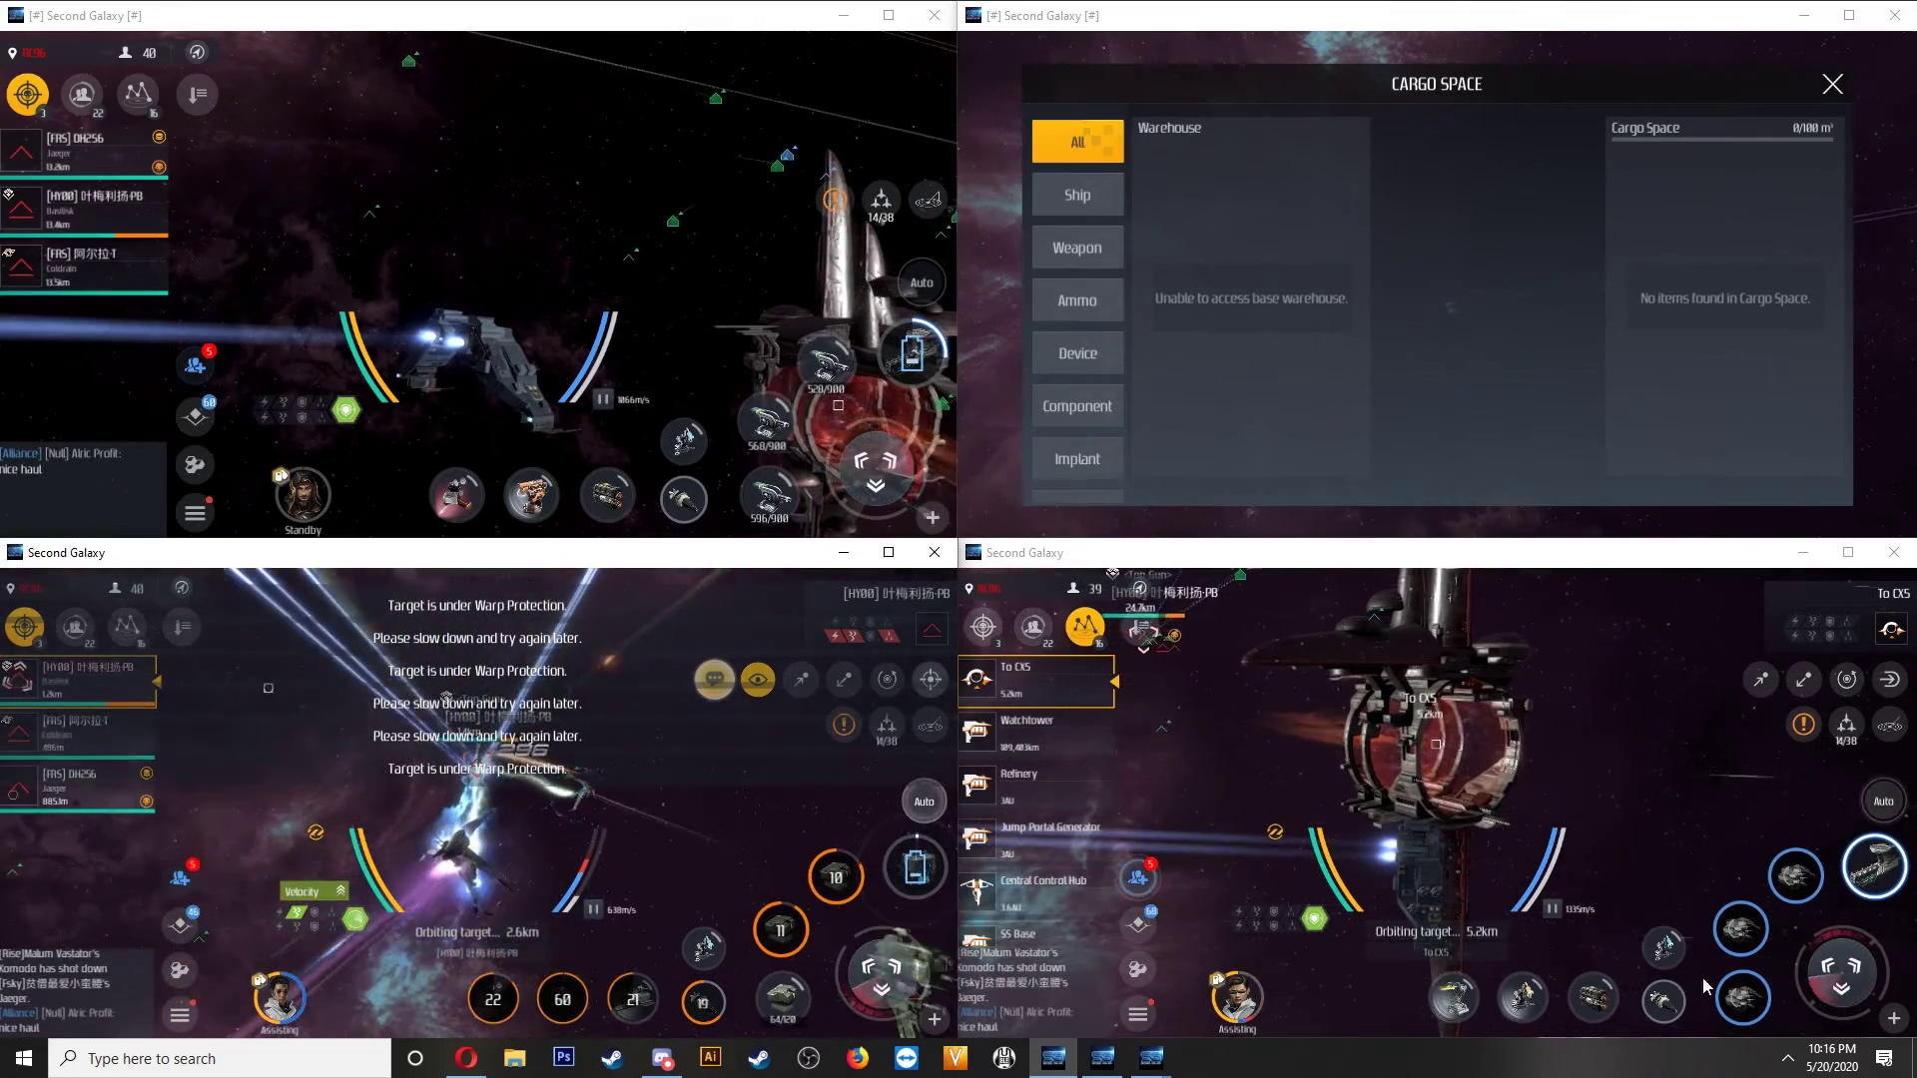
Close the locations list, fire weapons with speed boost, and close the other cargo panel.
click(1034, 679)
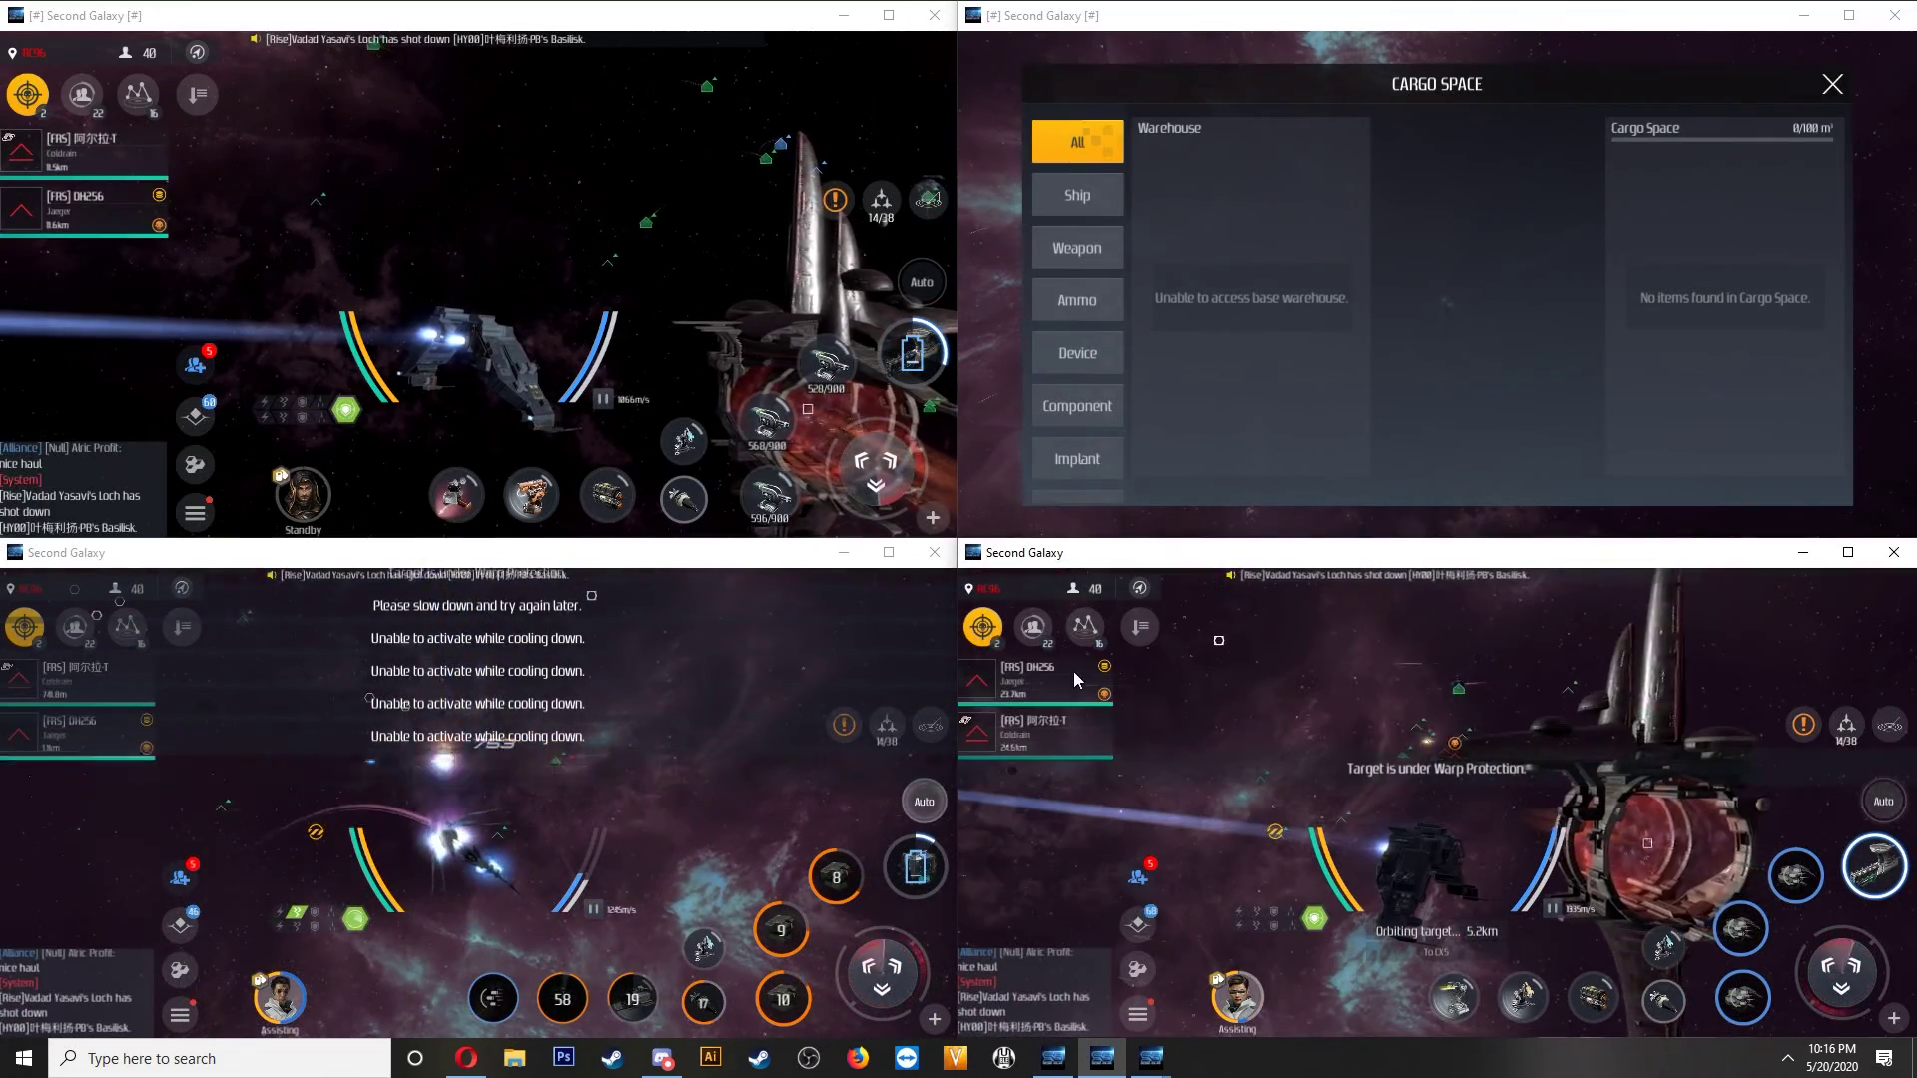
click(1845, 968)
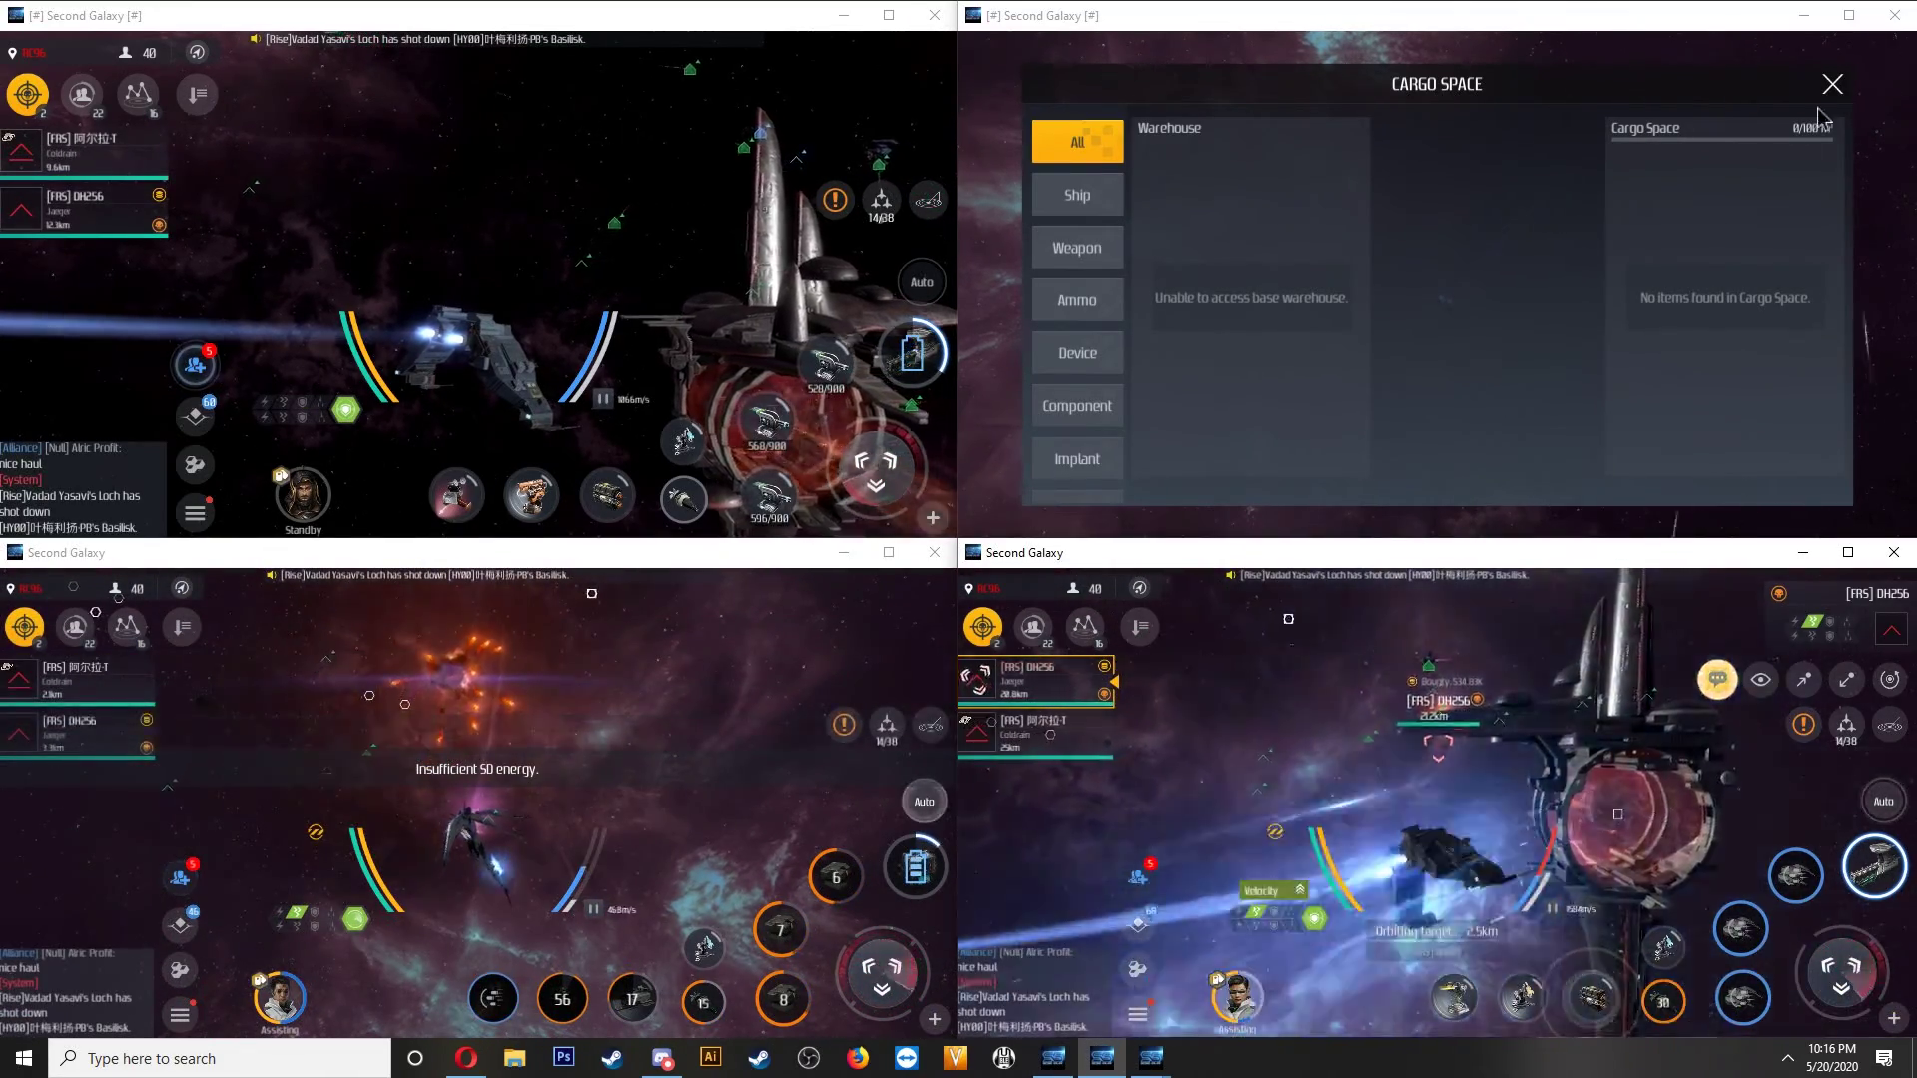
click(1831, 85)
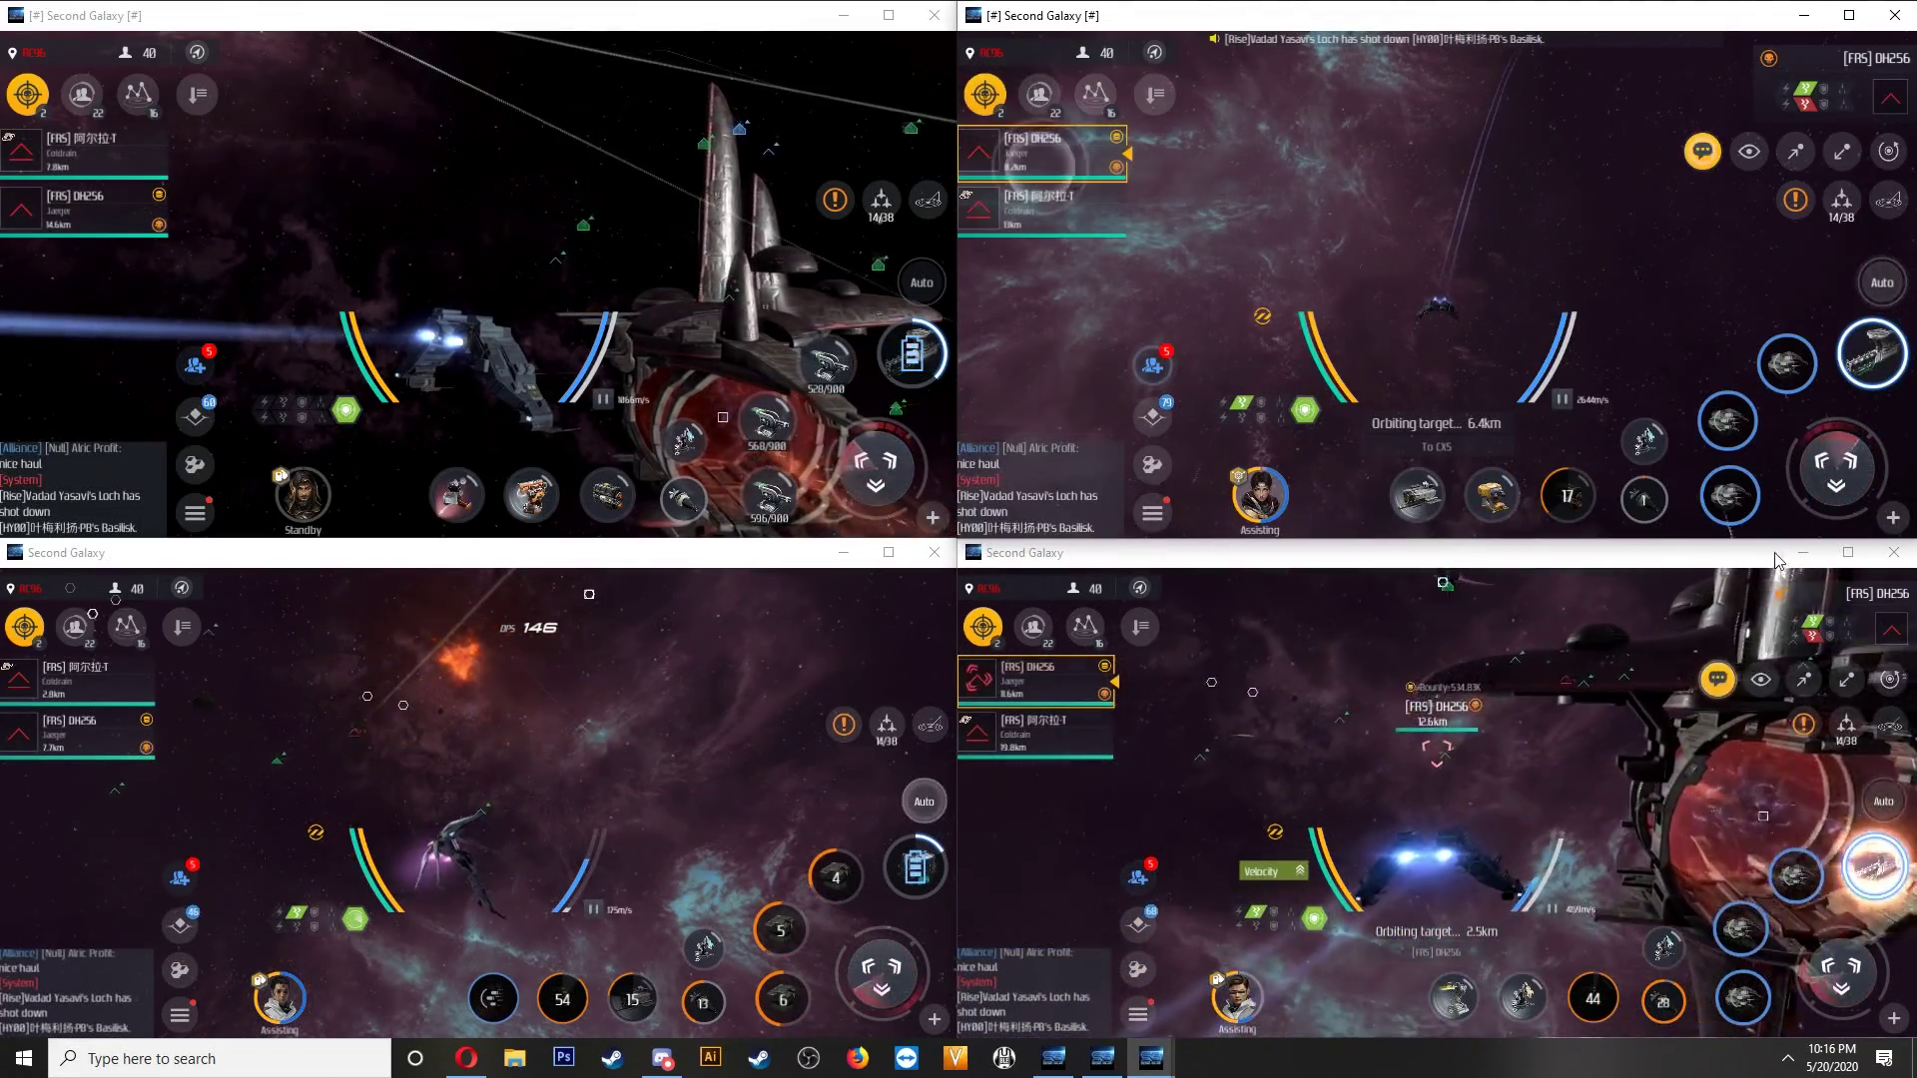
Orbit and fire at DH256 top-right; target another enemy and fire a skill bottom-left.
click(1830, 467)
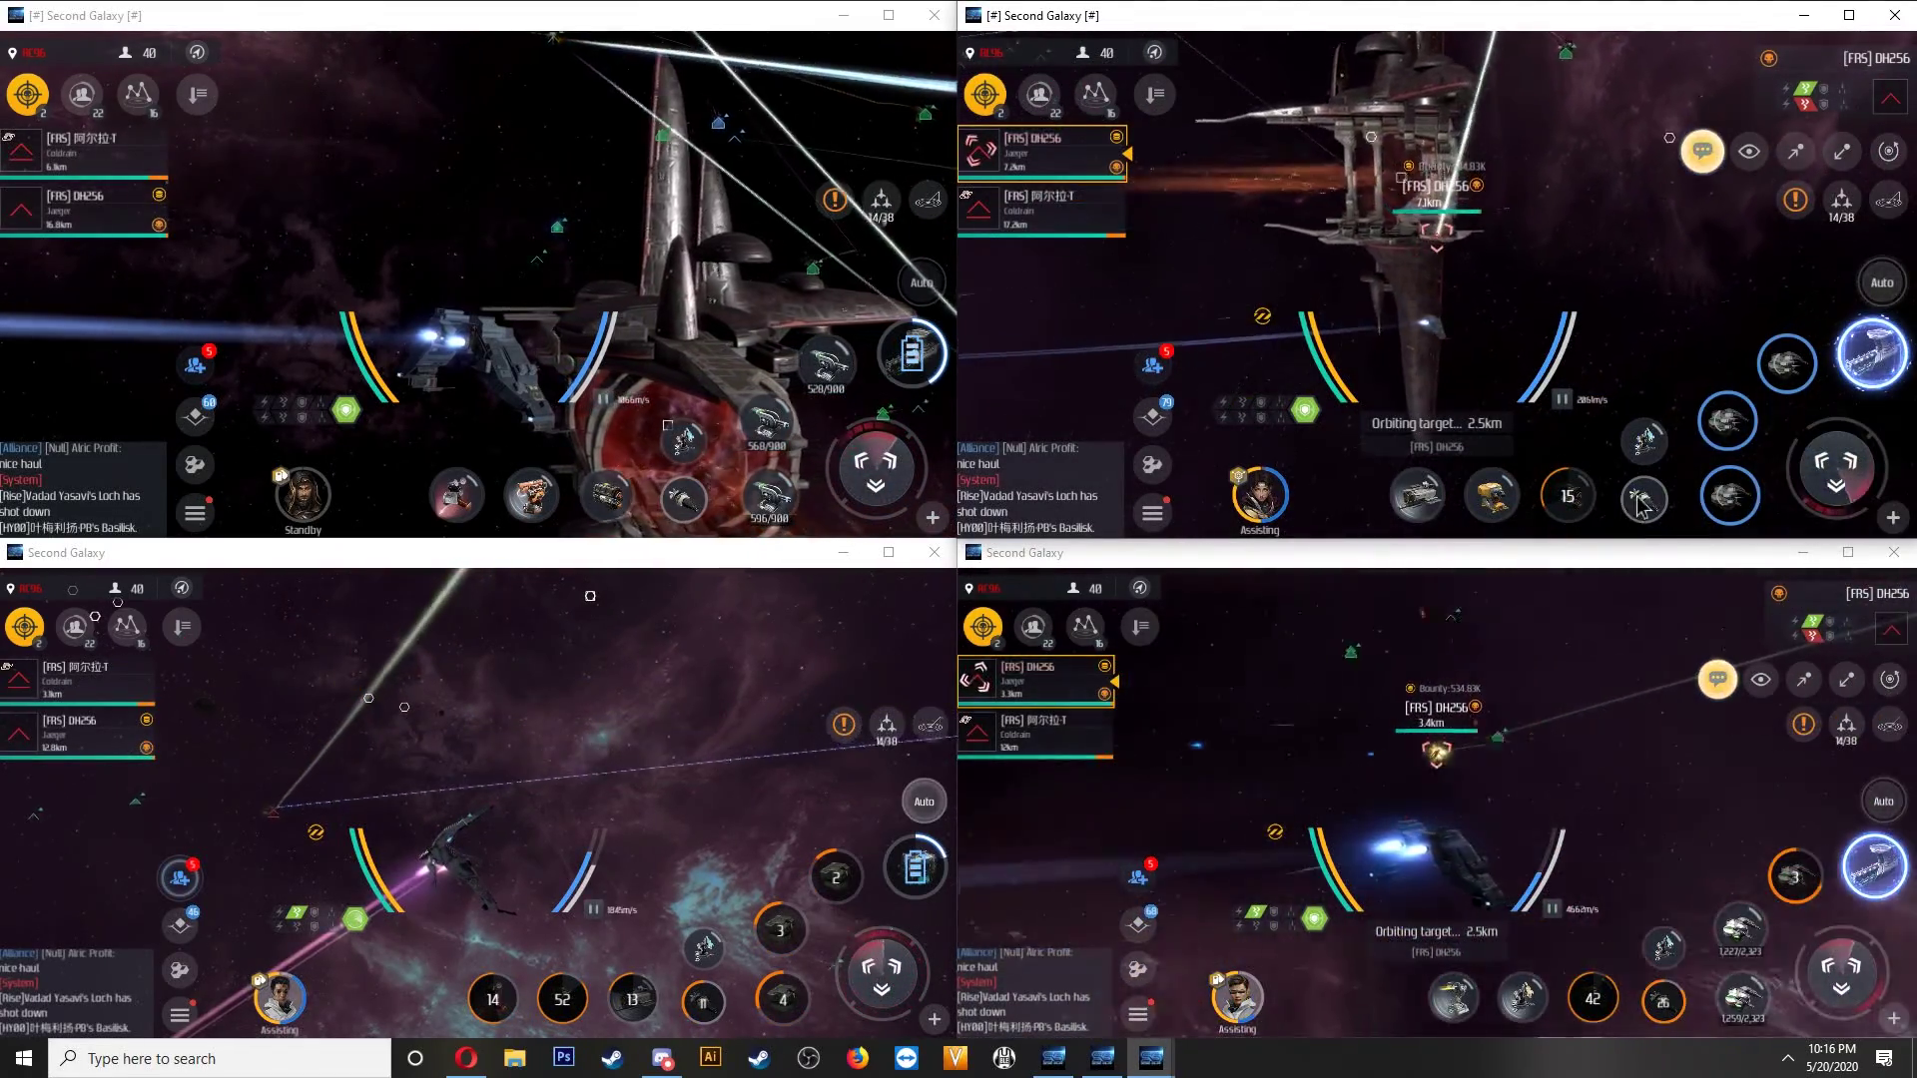
click(1426, 501)
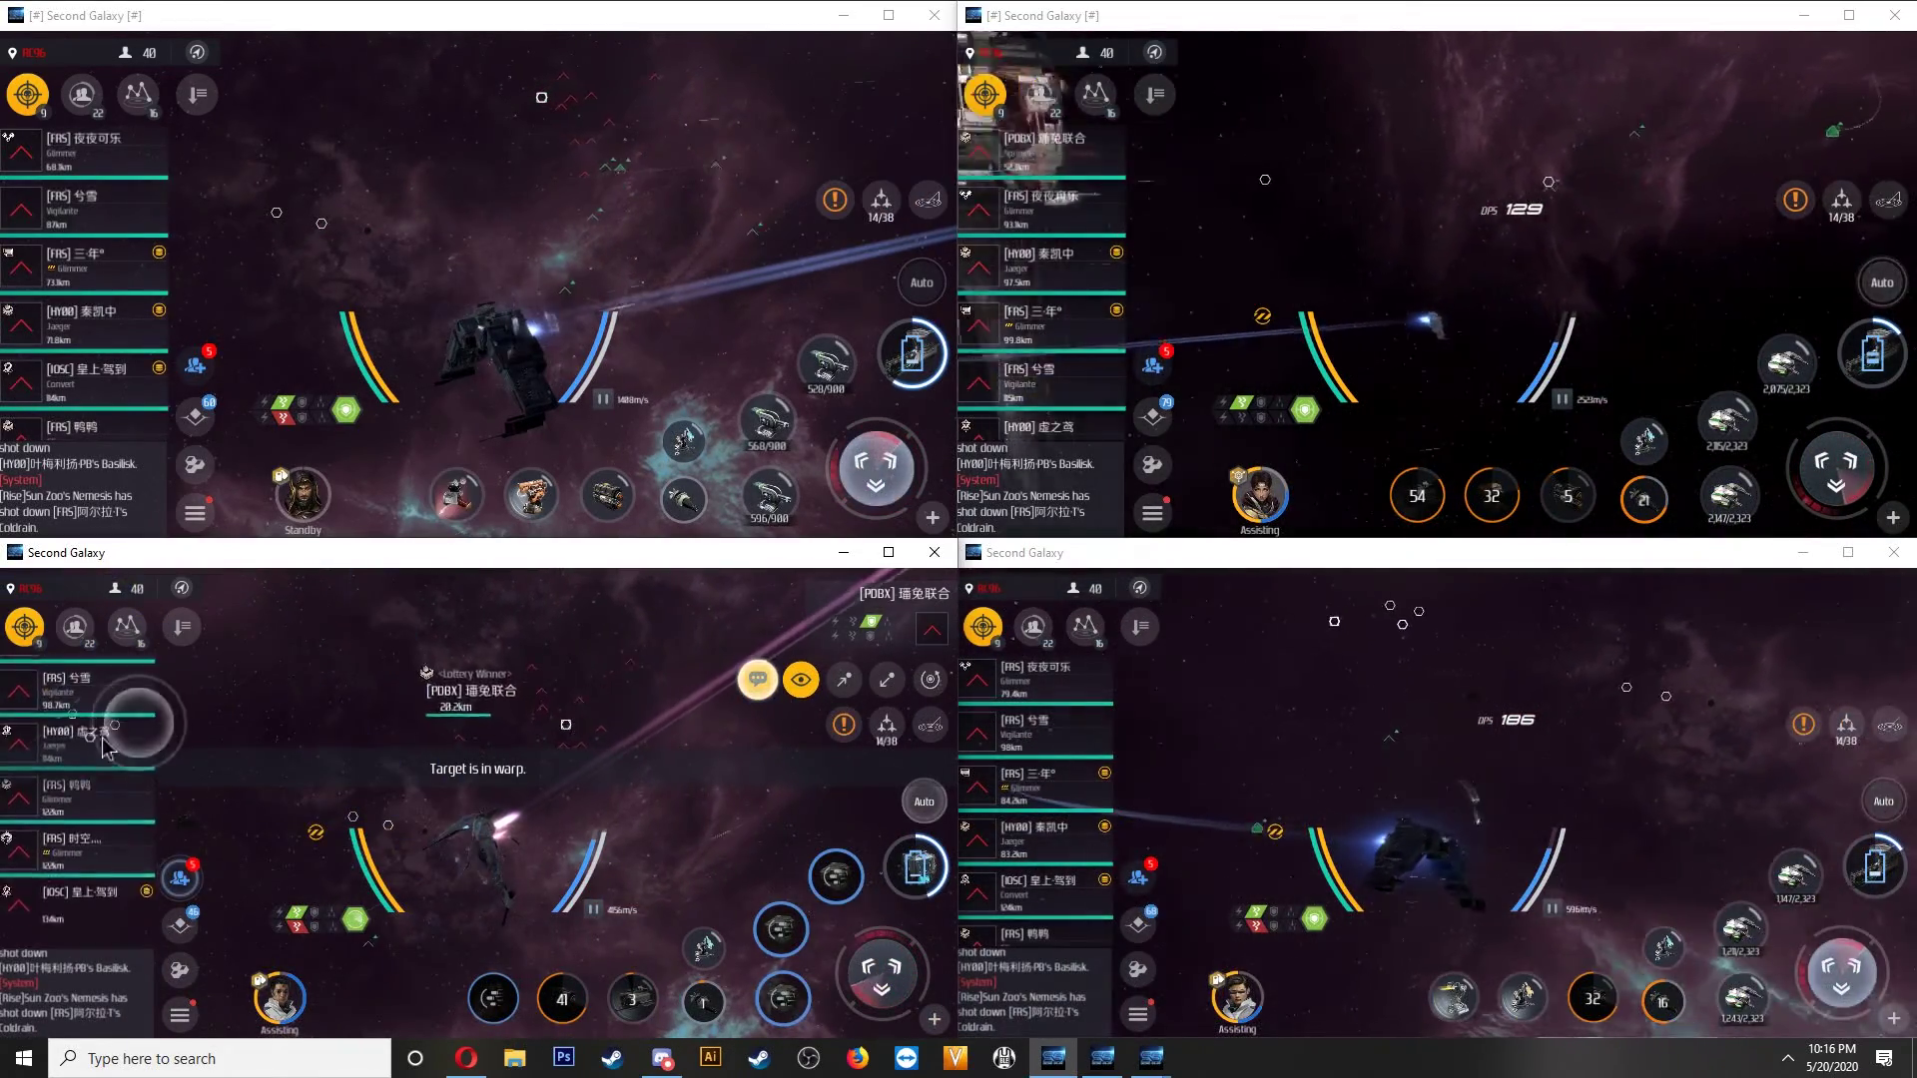
click(121, 891)
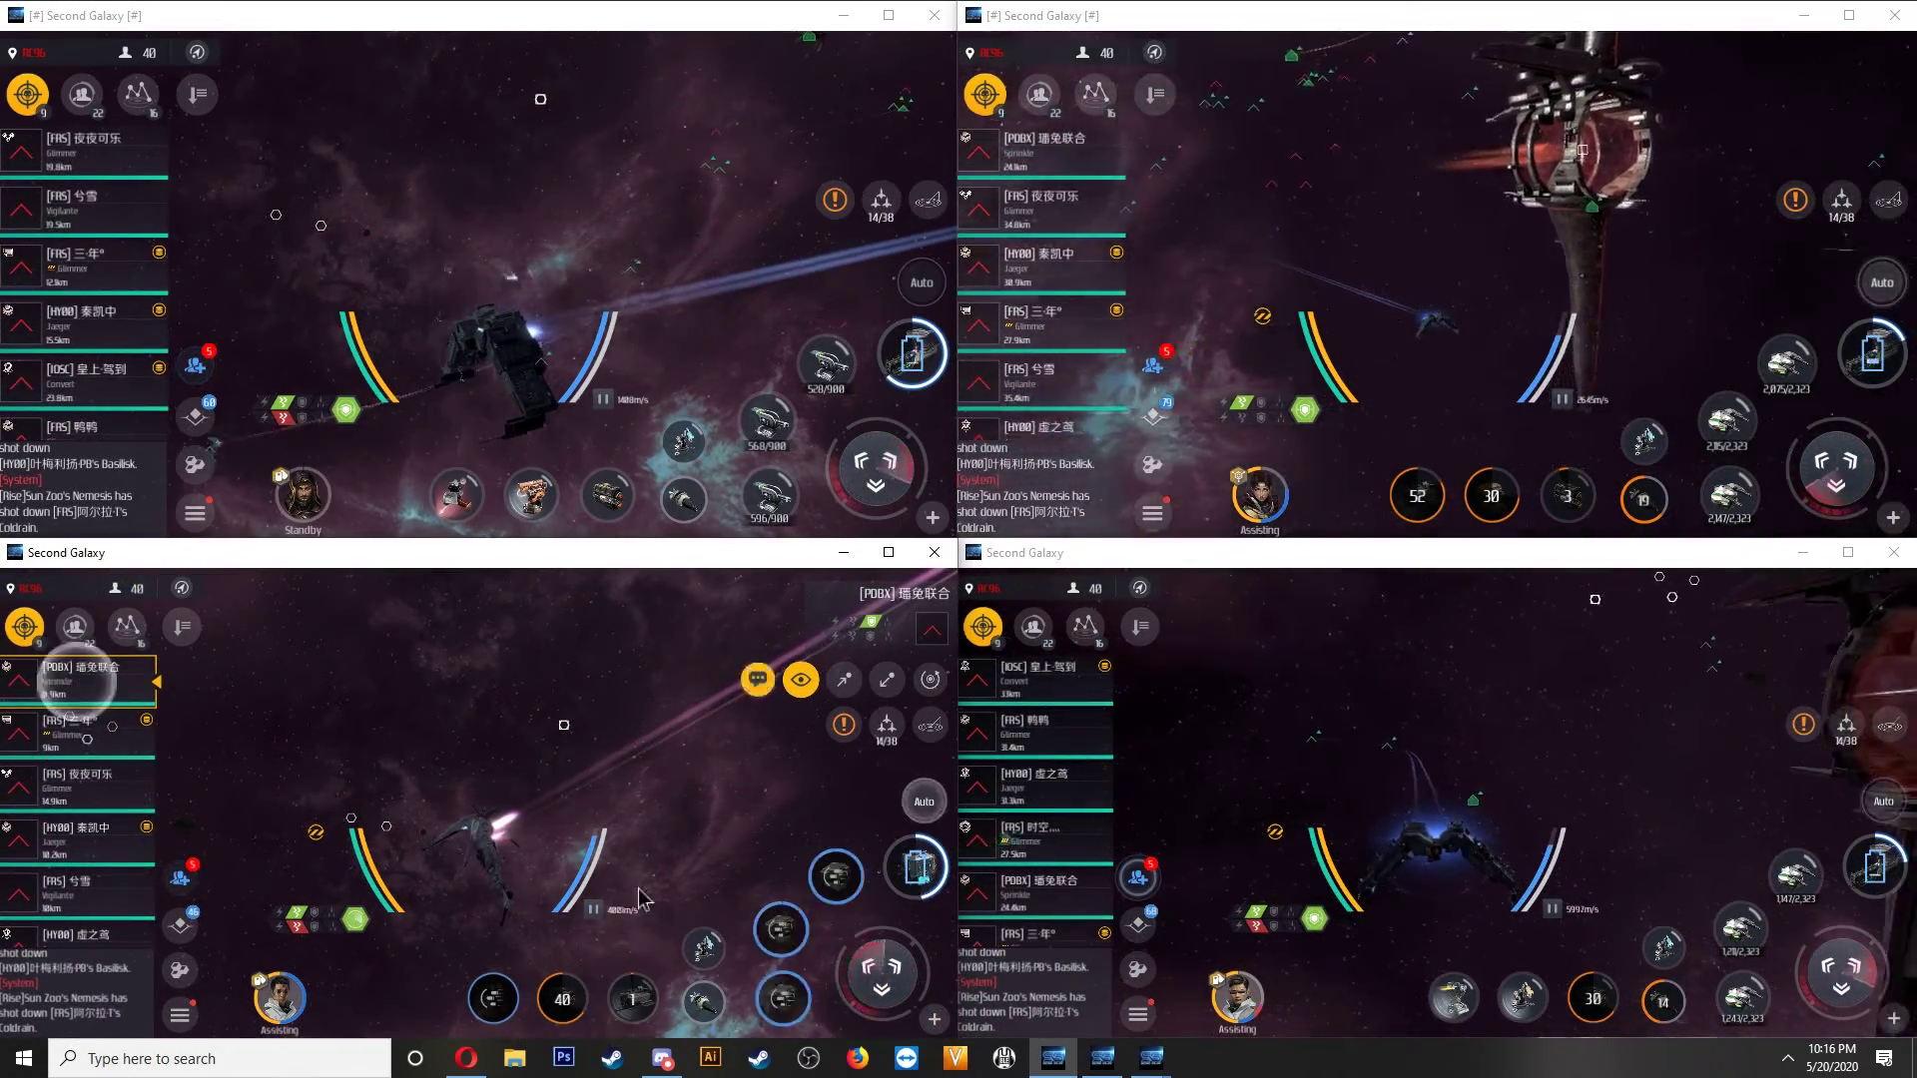
click(776, 929)
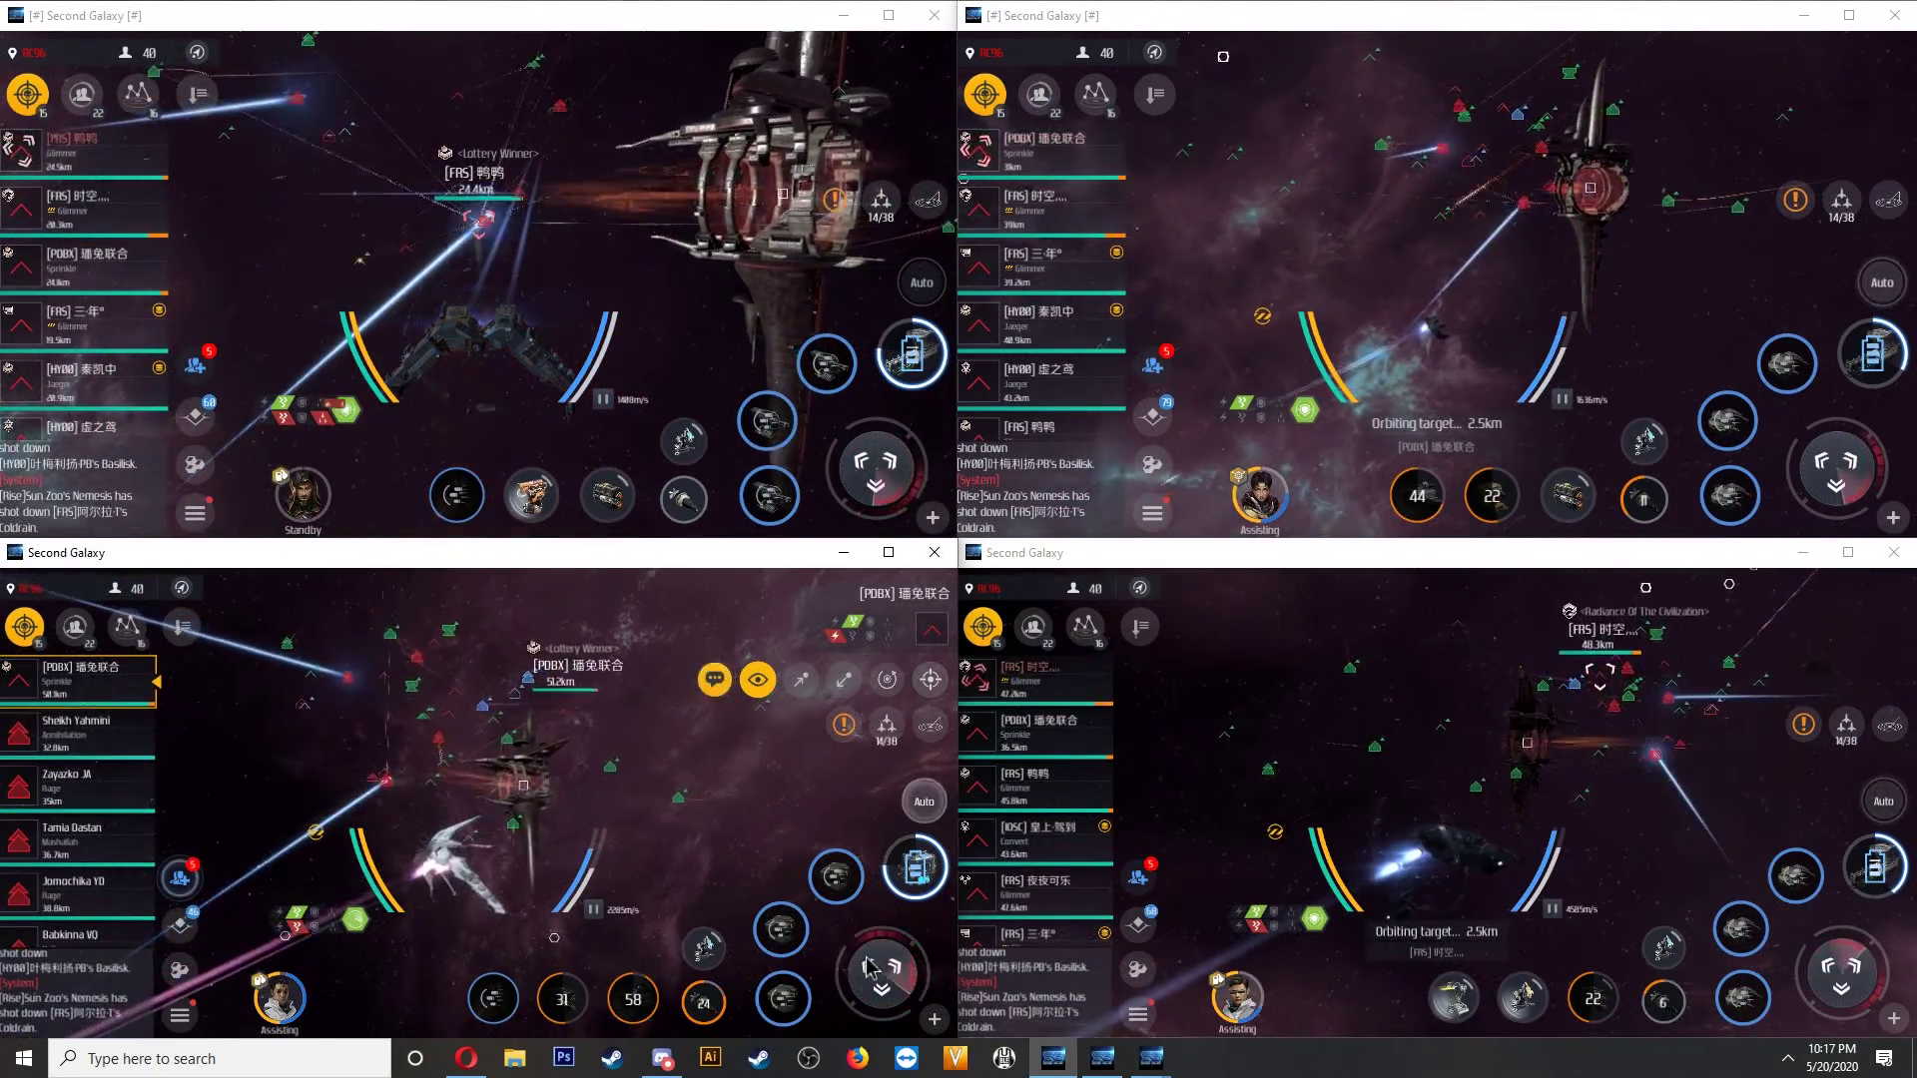
Fire abilities, speed boosts and modules at the first listed enemy across fleet clients.
click(106, 150)
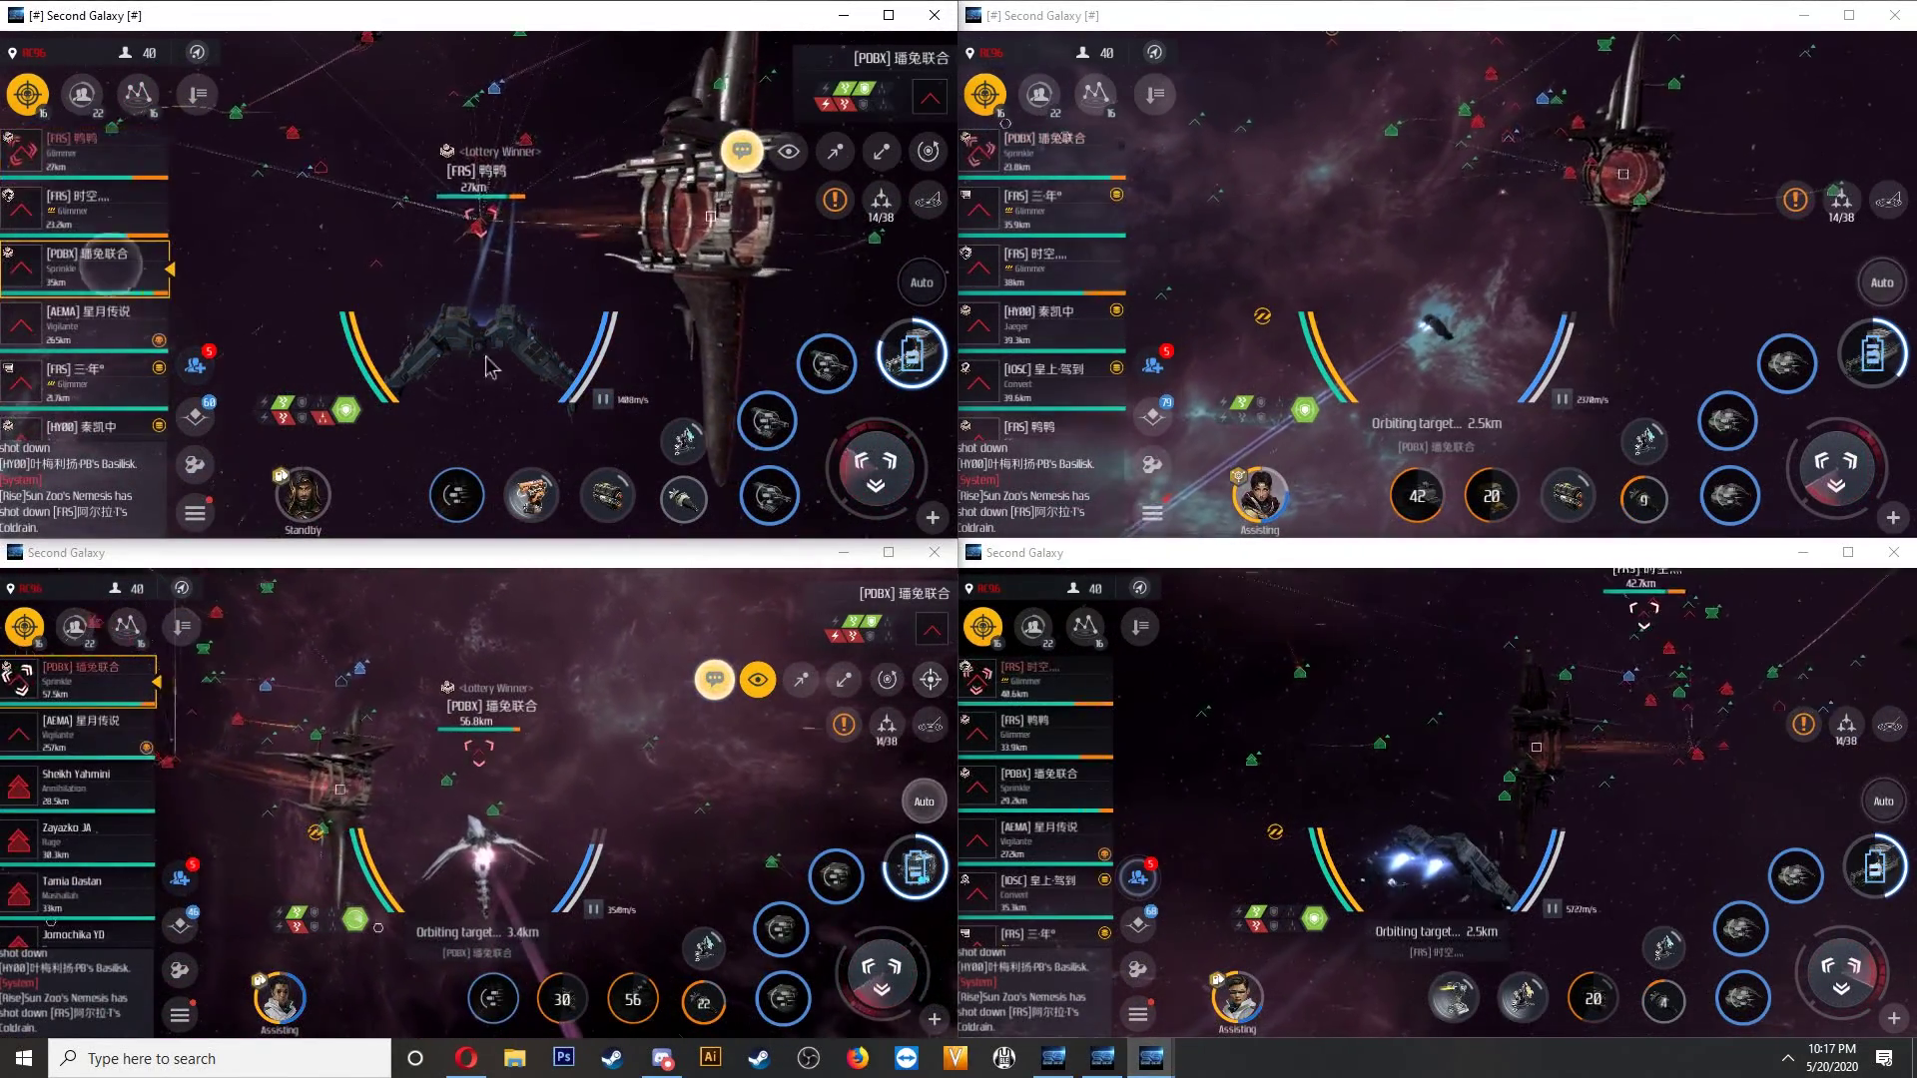
click(866, 477)
click(1048, 148)
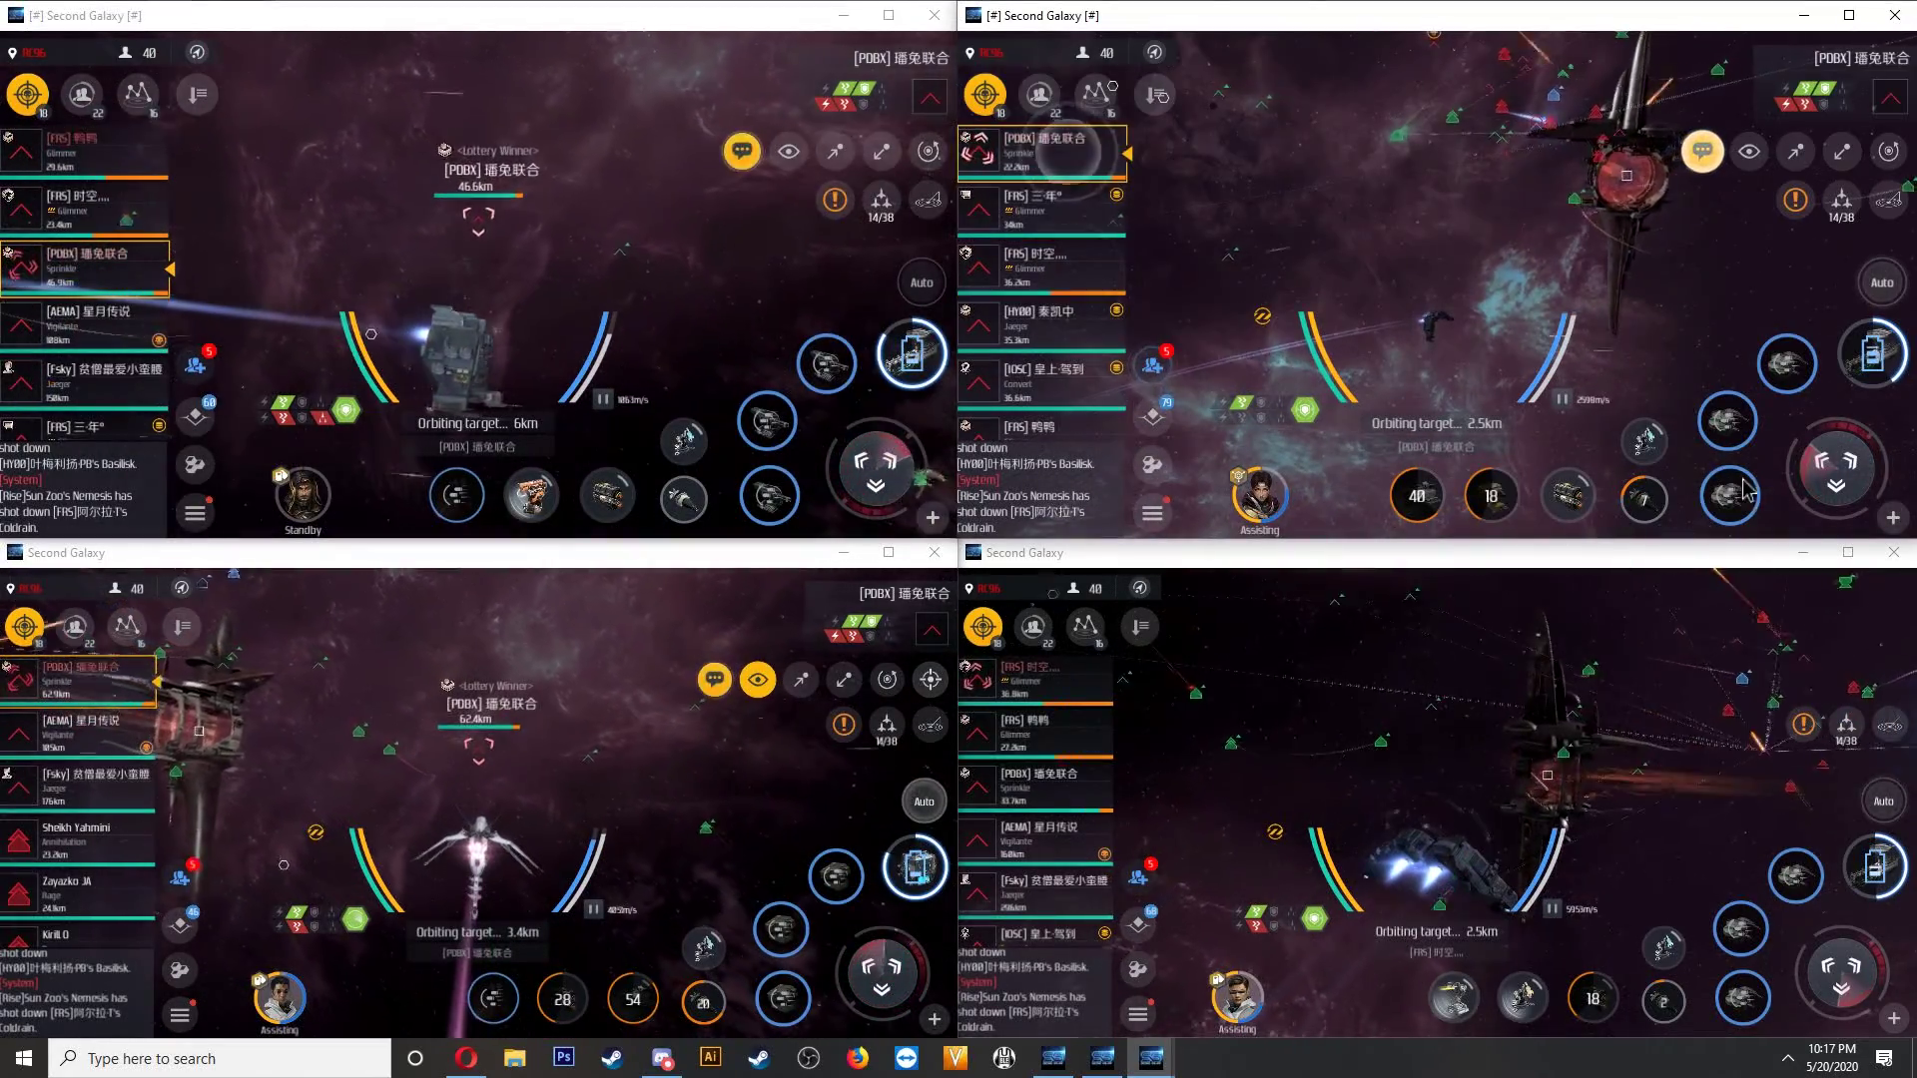
click(1835, 471)
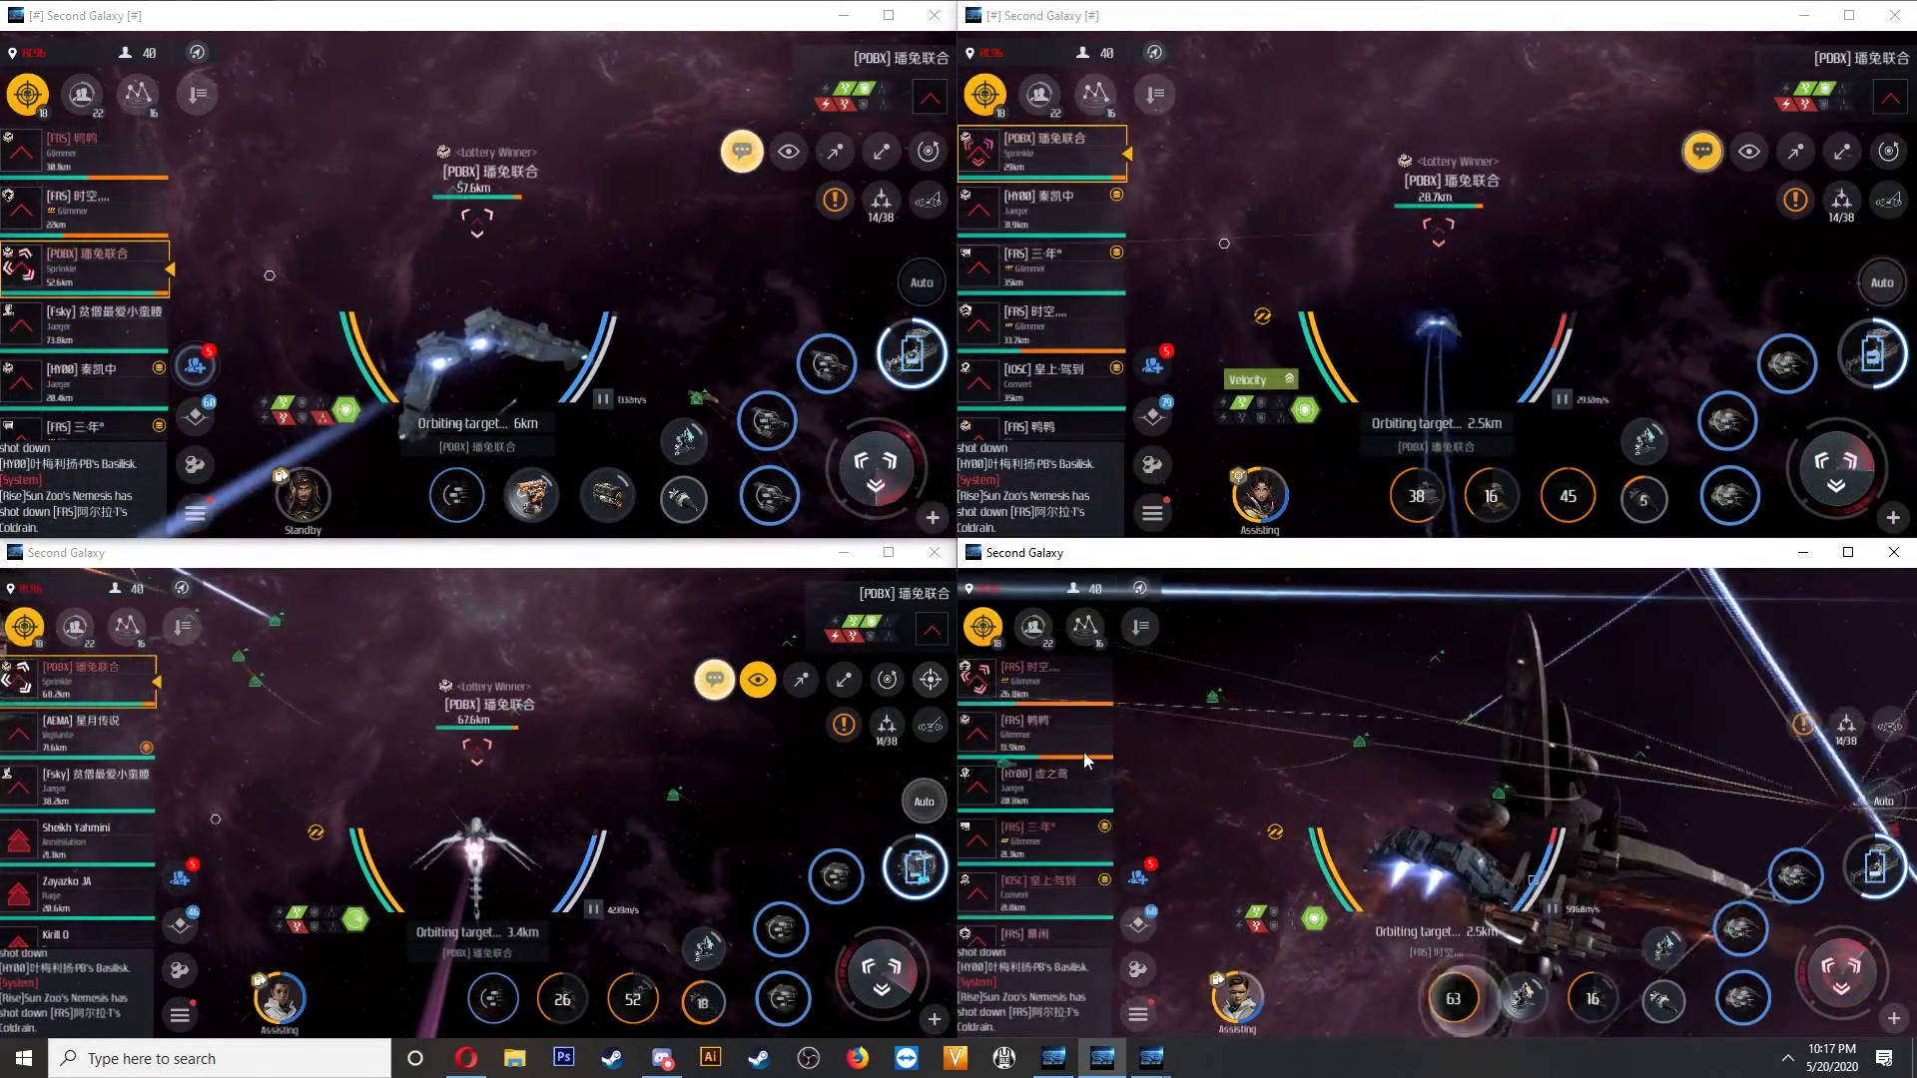
click(1062, 733)
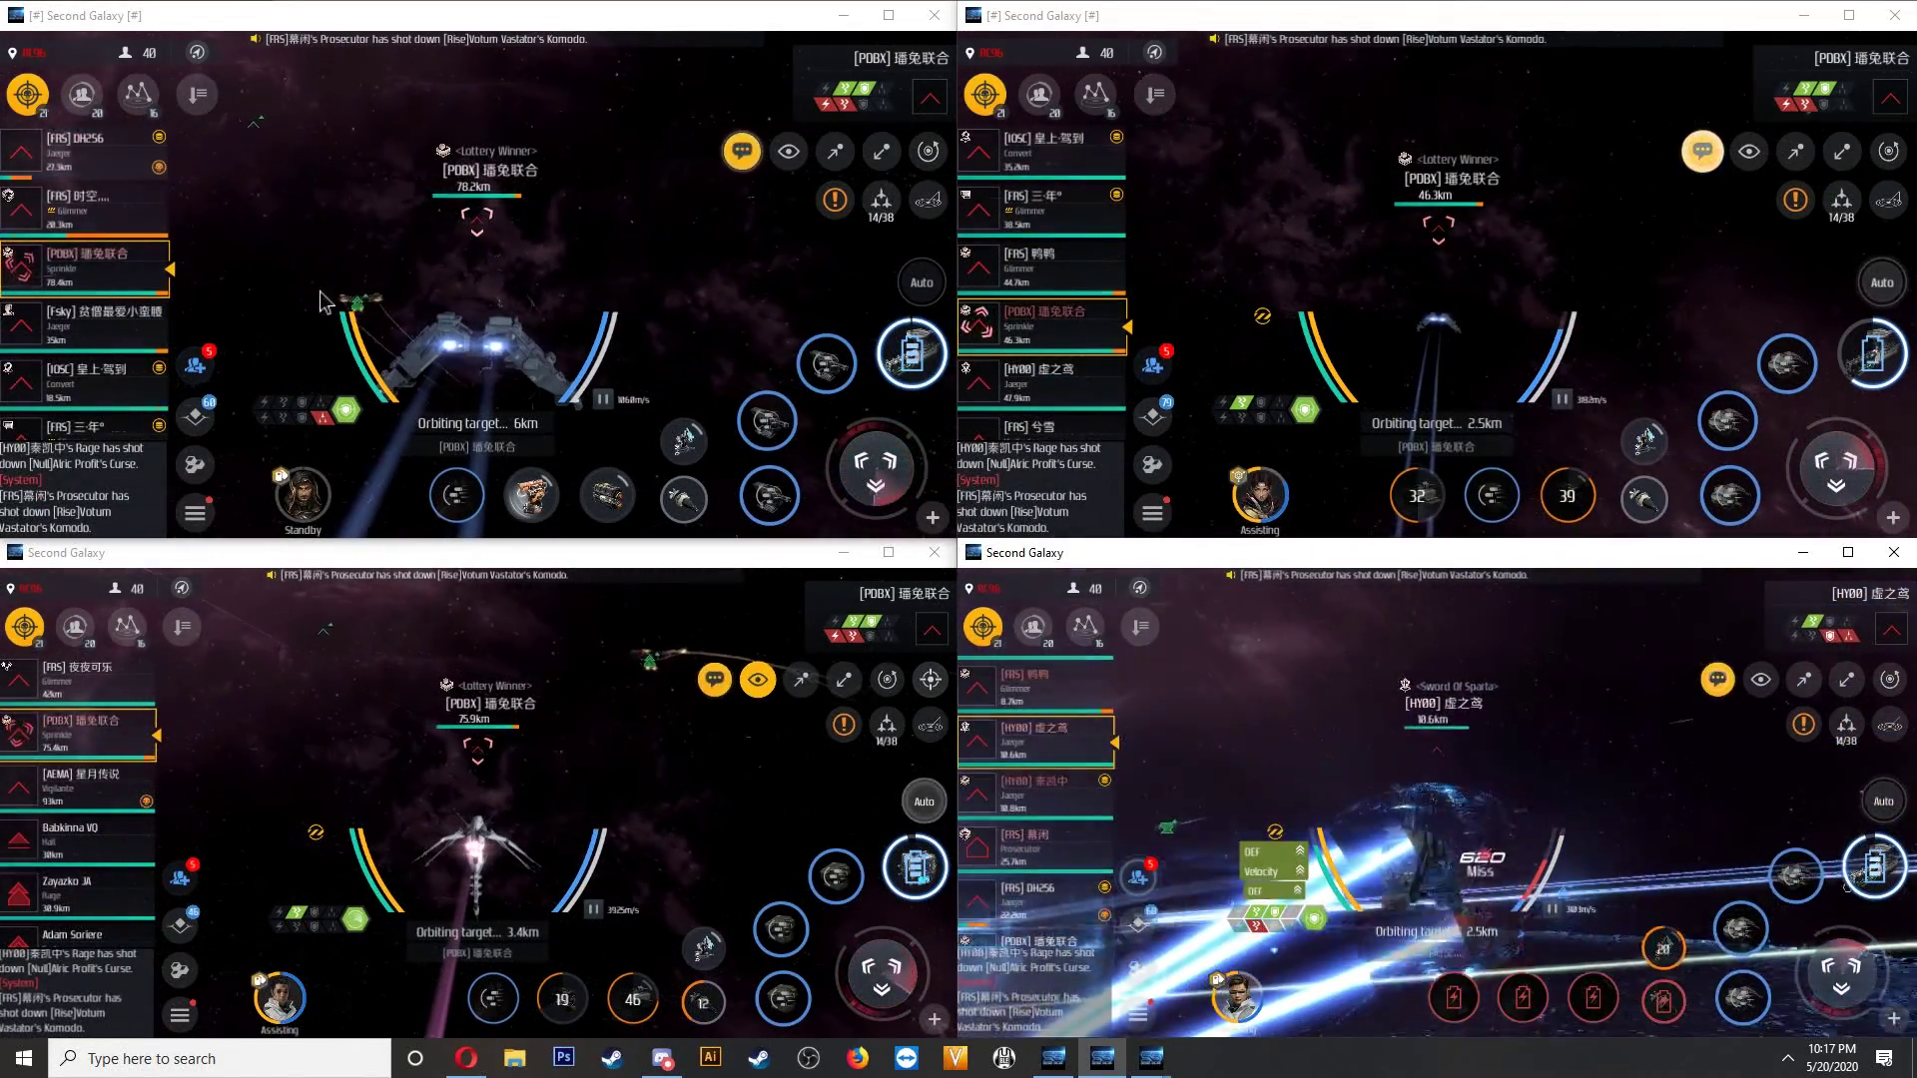
click(603, 507)
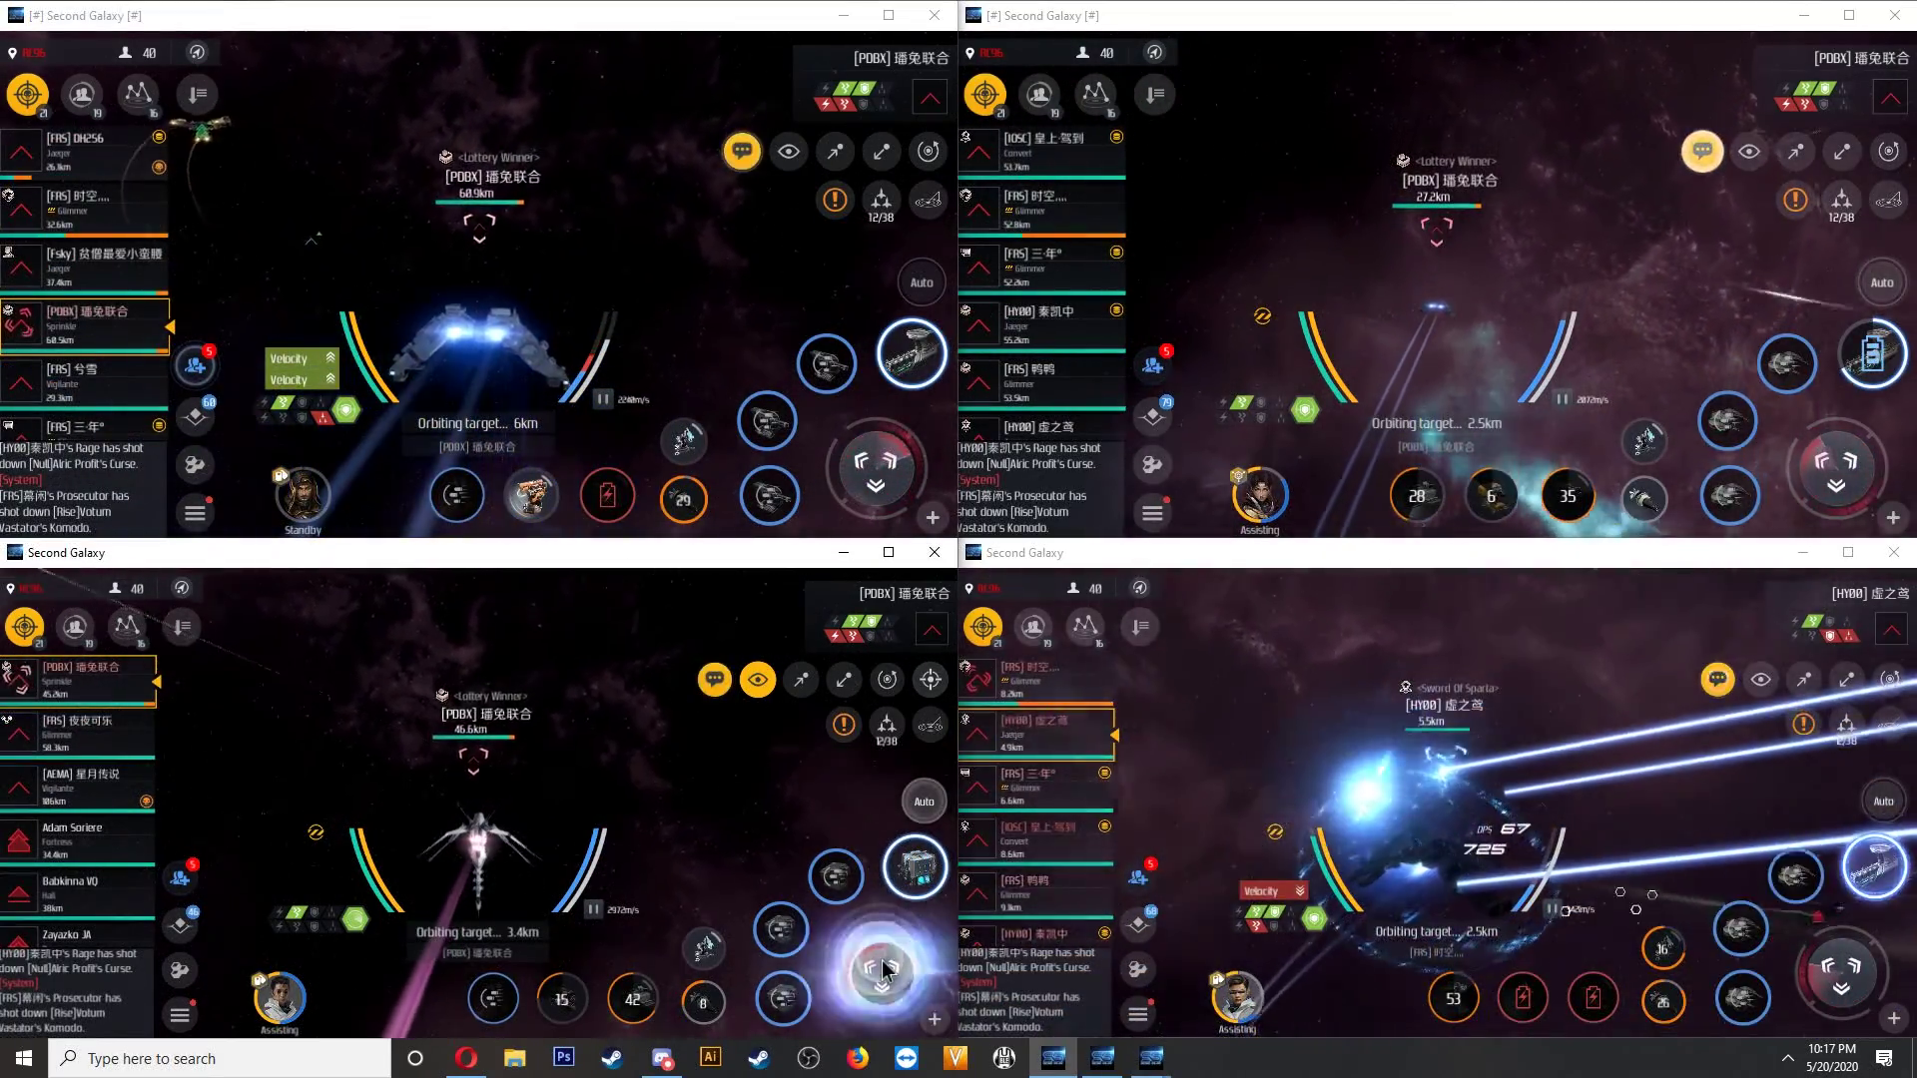
click(536, 494)
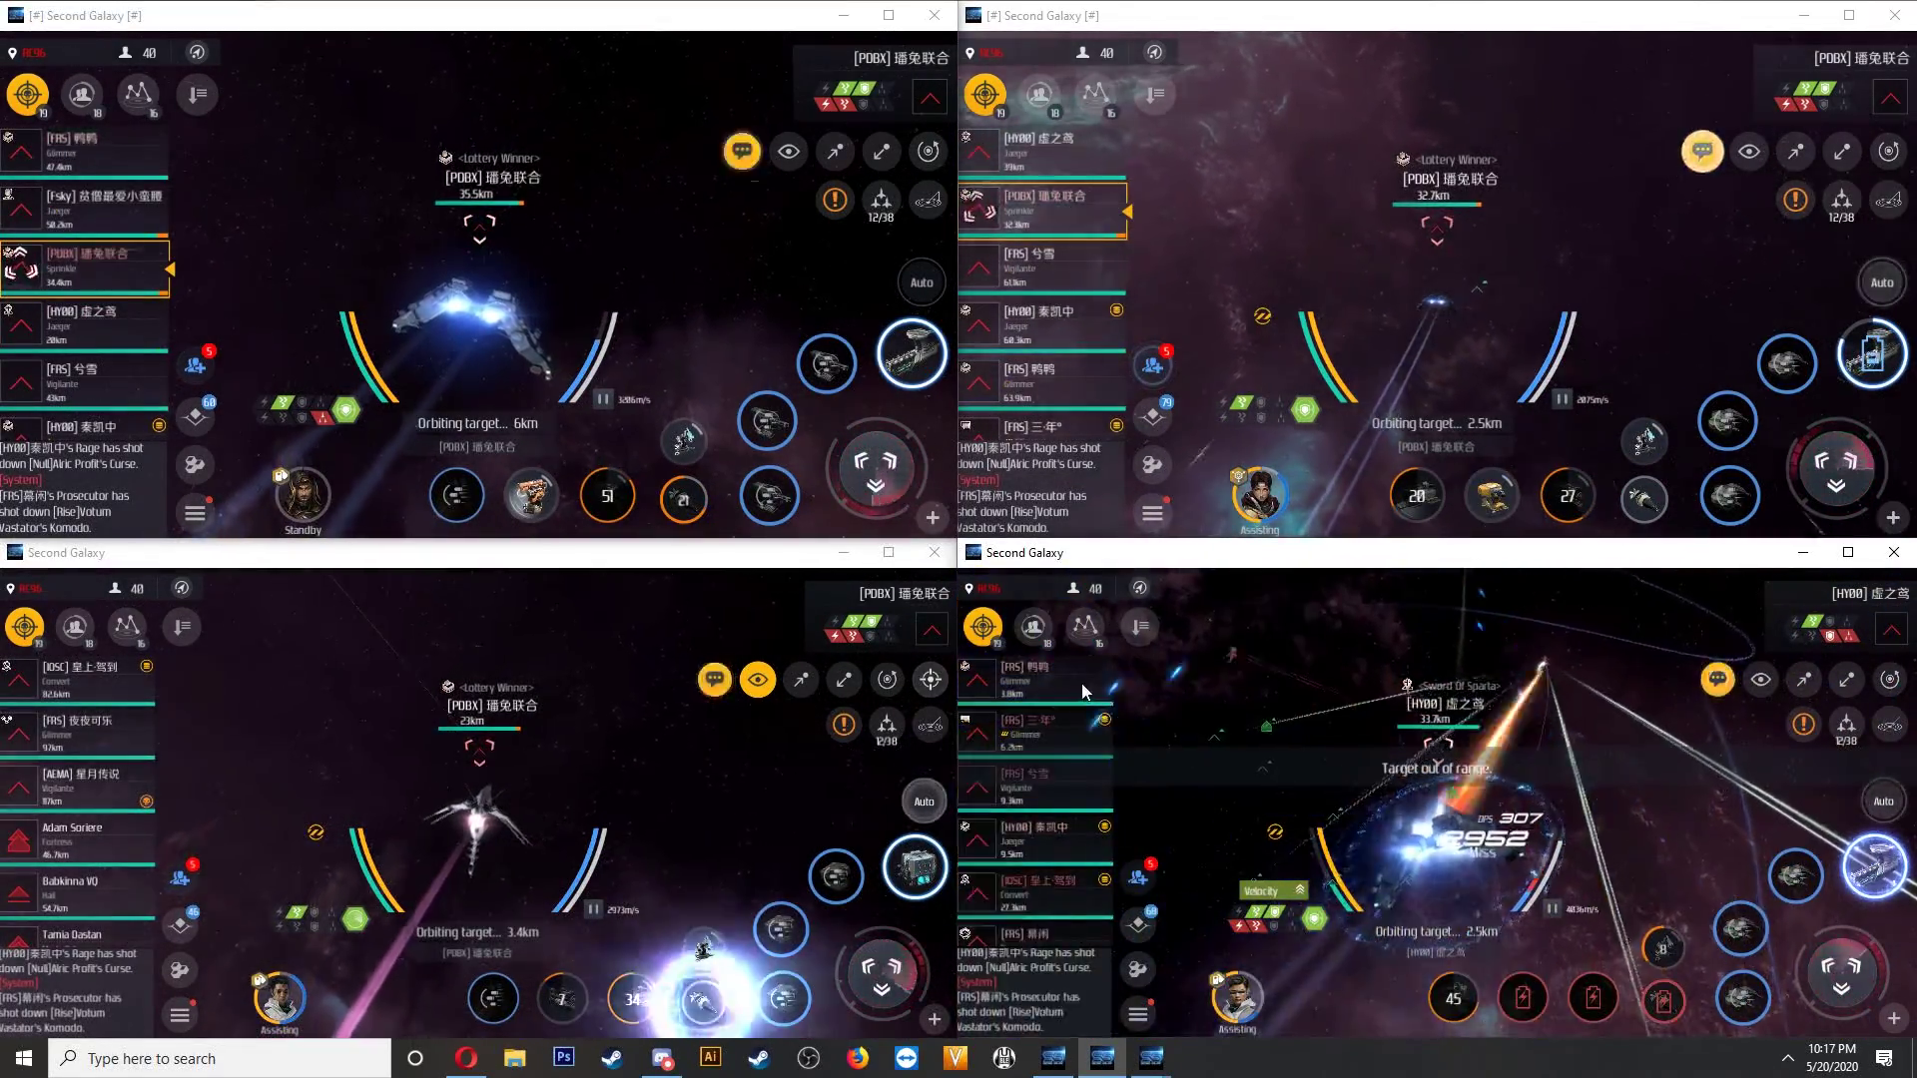
click(1494, 501)
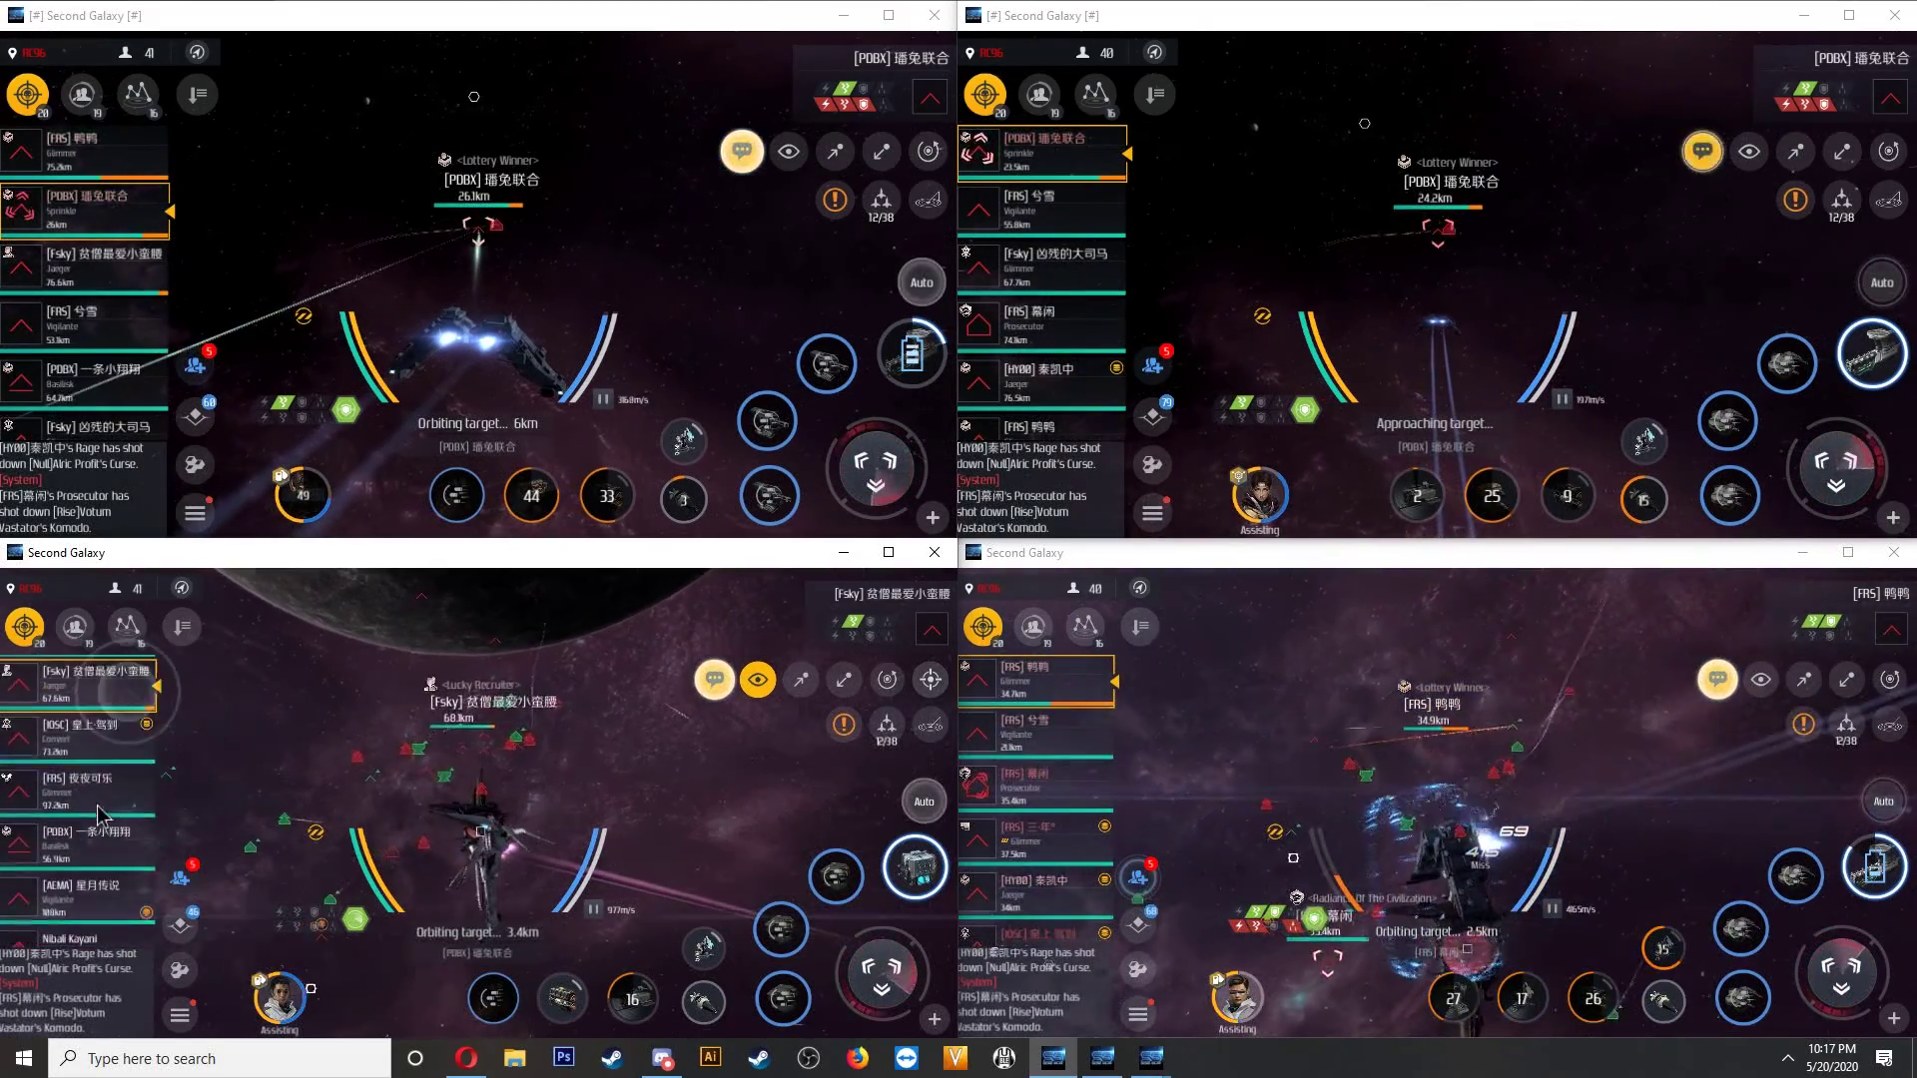
Retarget the [PDBX] ship, fire boosts and combat skills, then list nearby stations.
click(98, 817)
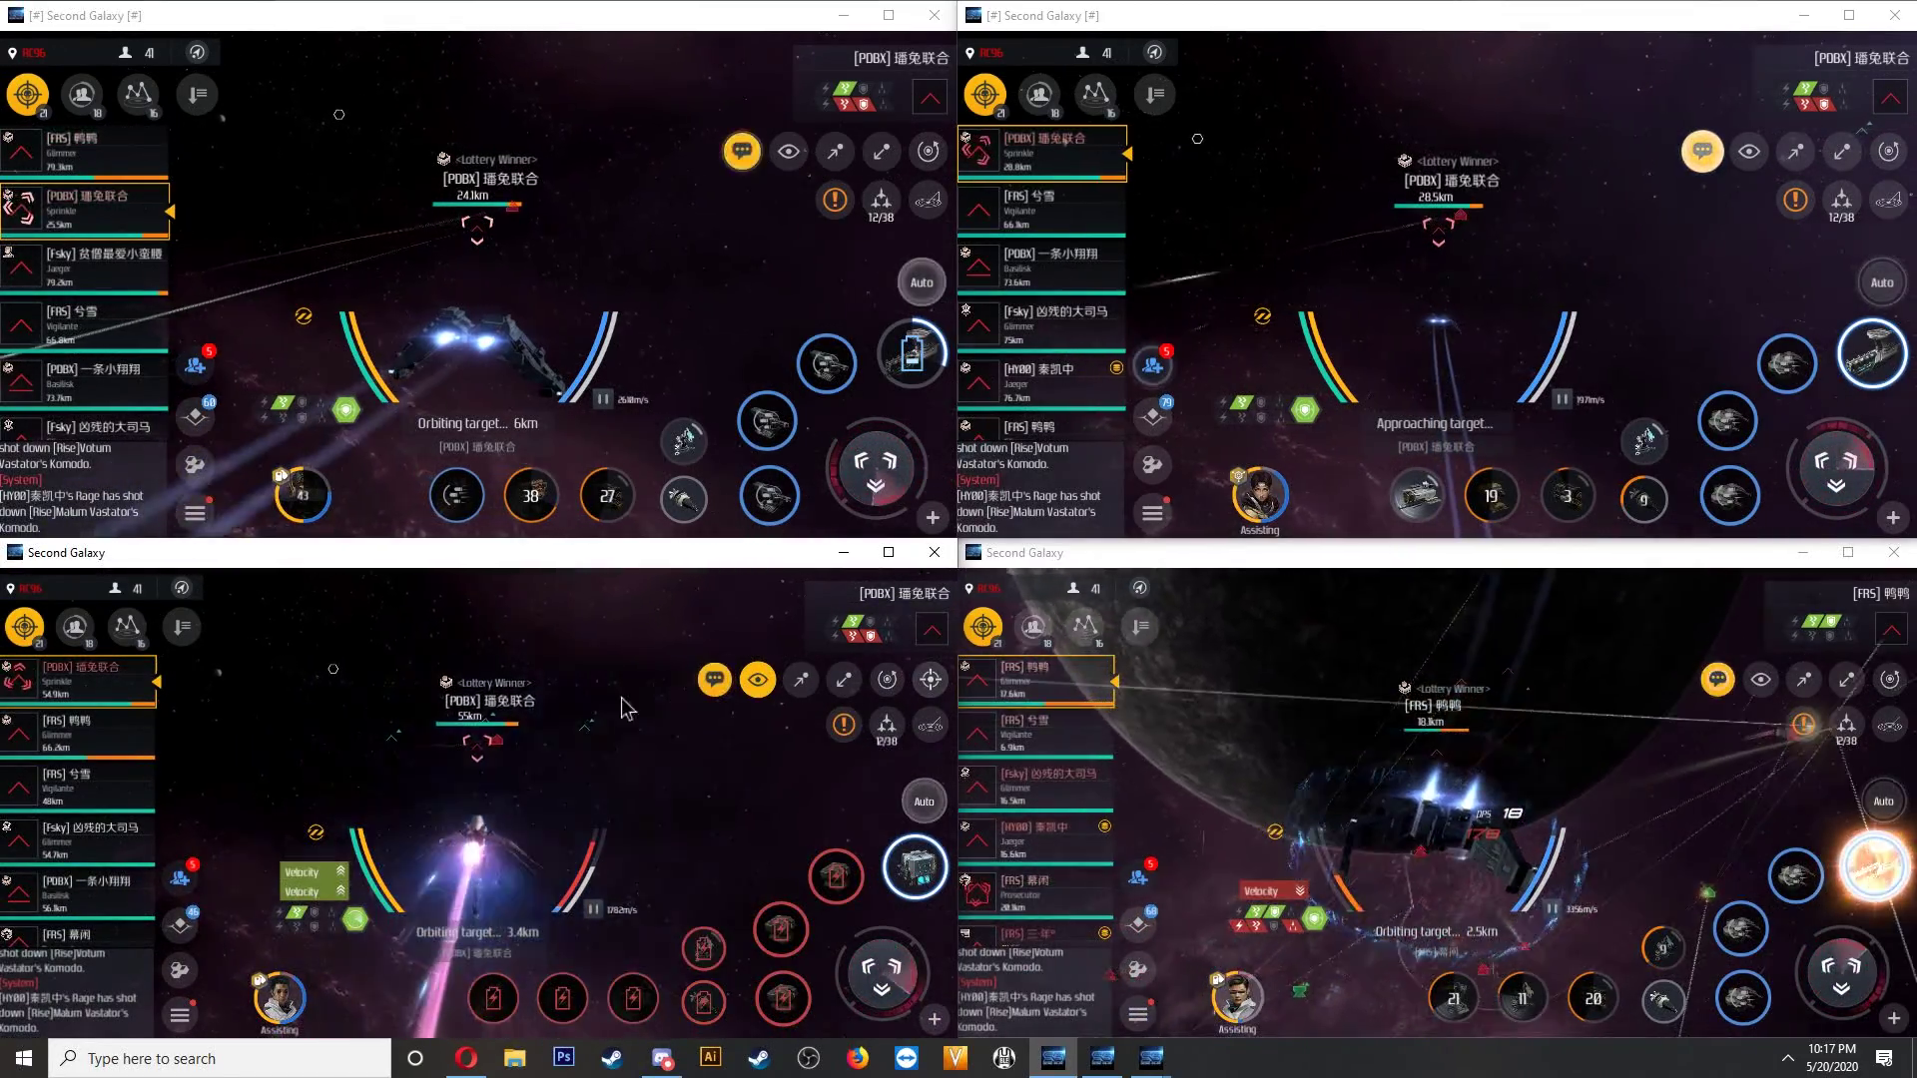
click(1241, 416)
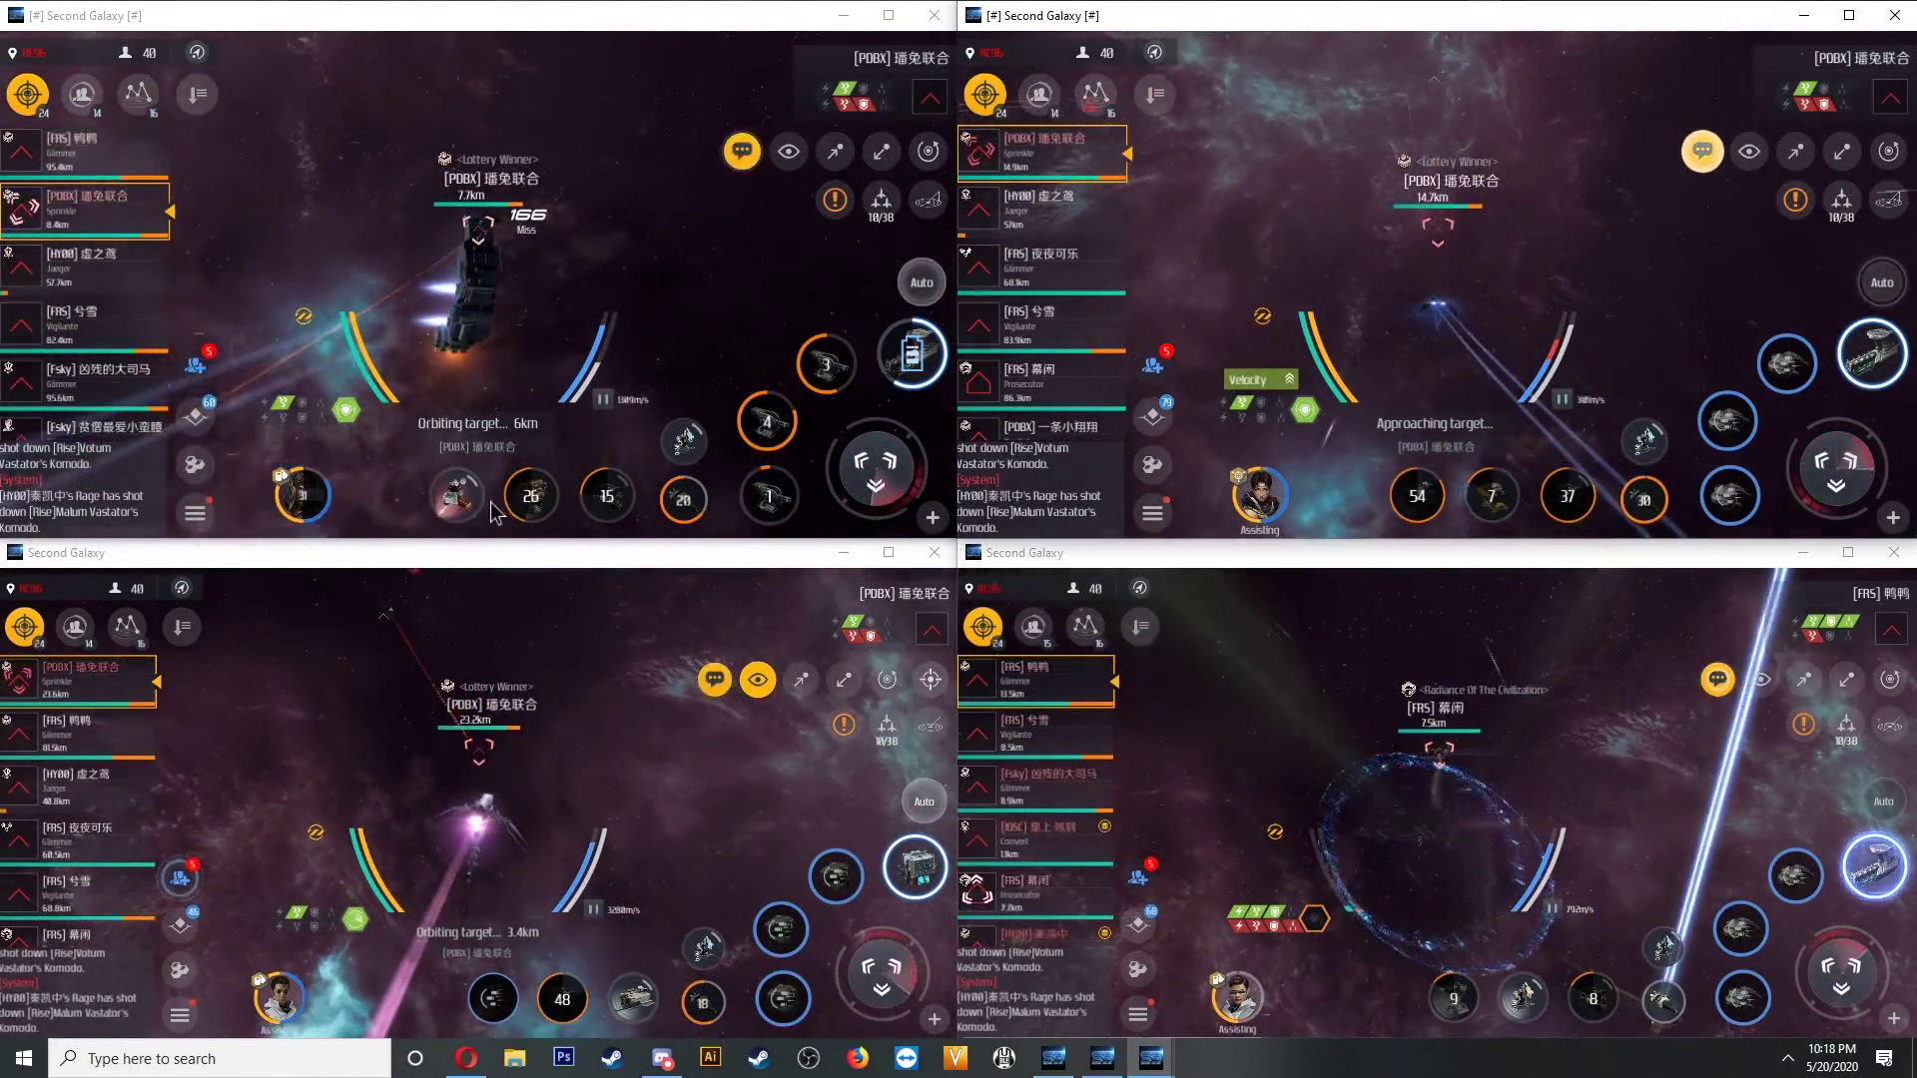
click(642, 1007)
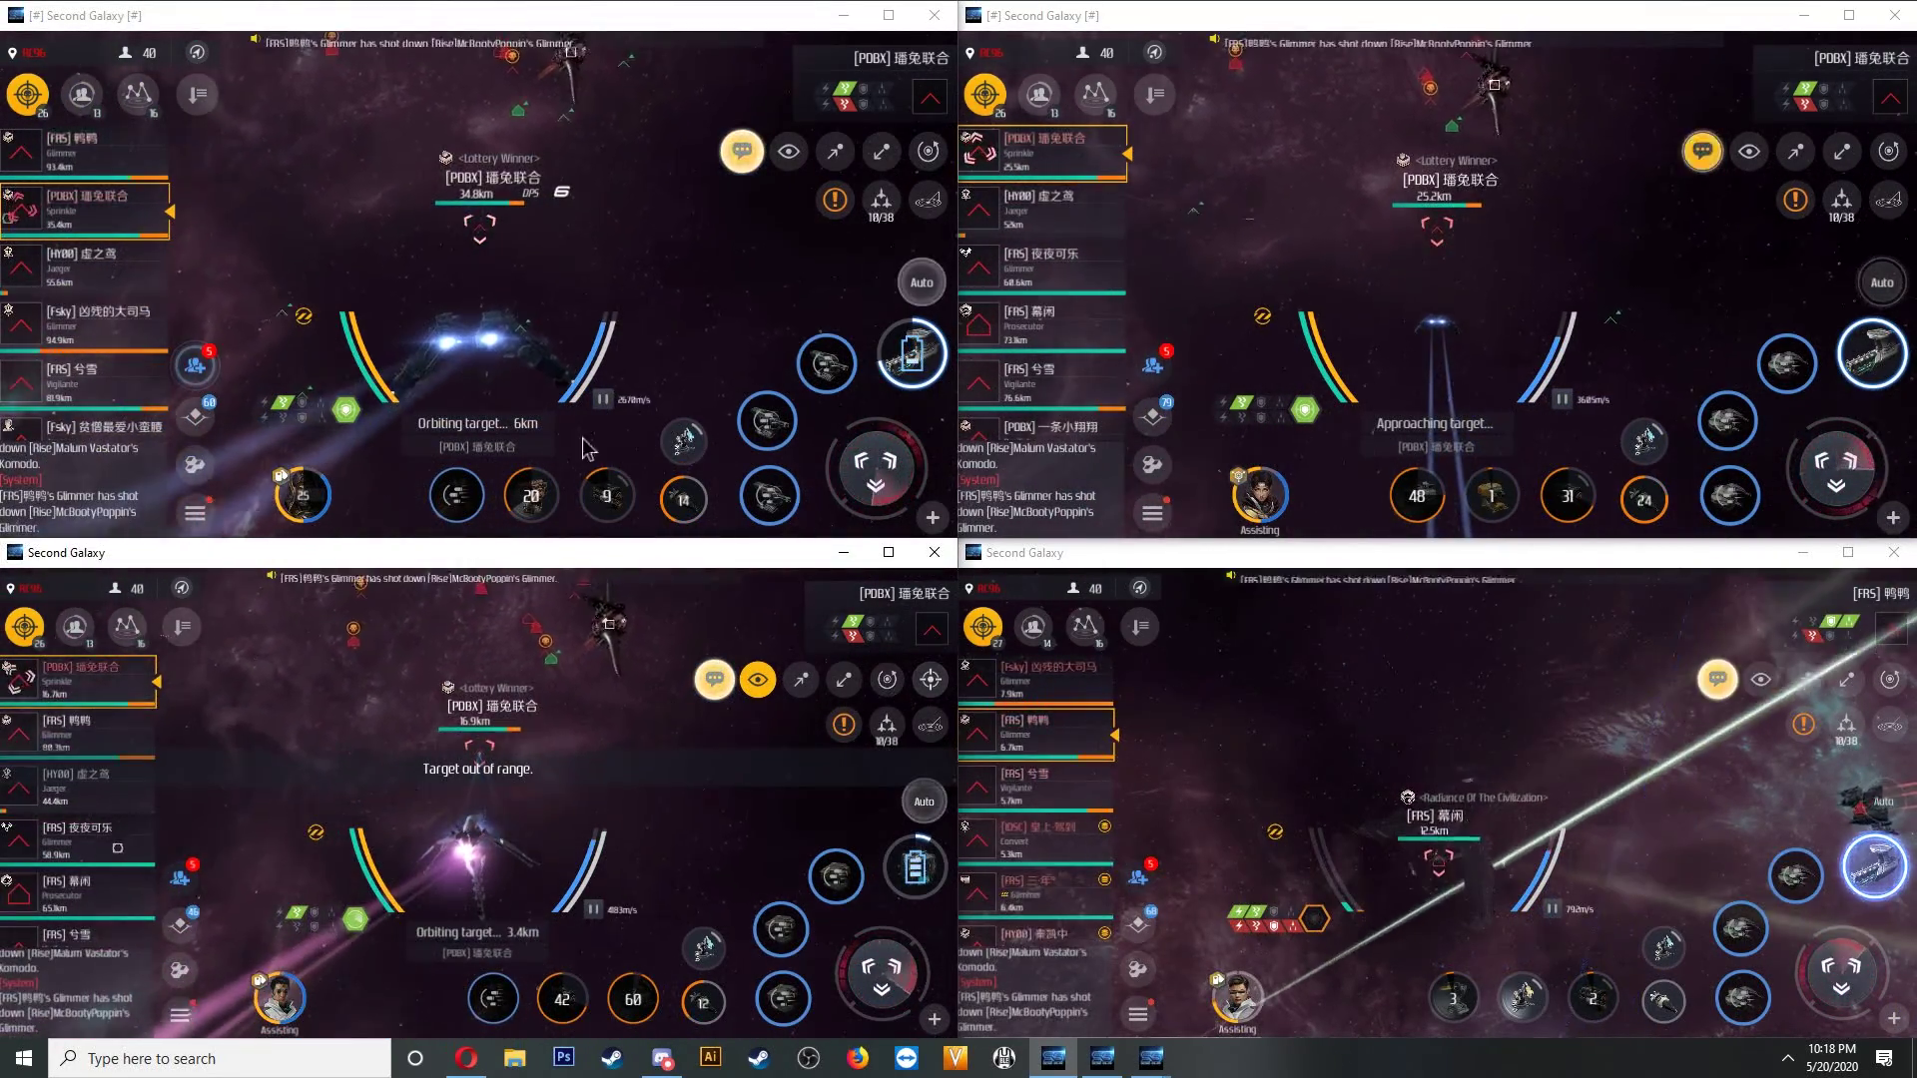
click(1492, 495)
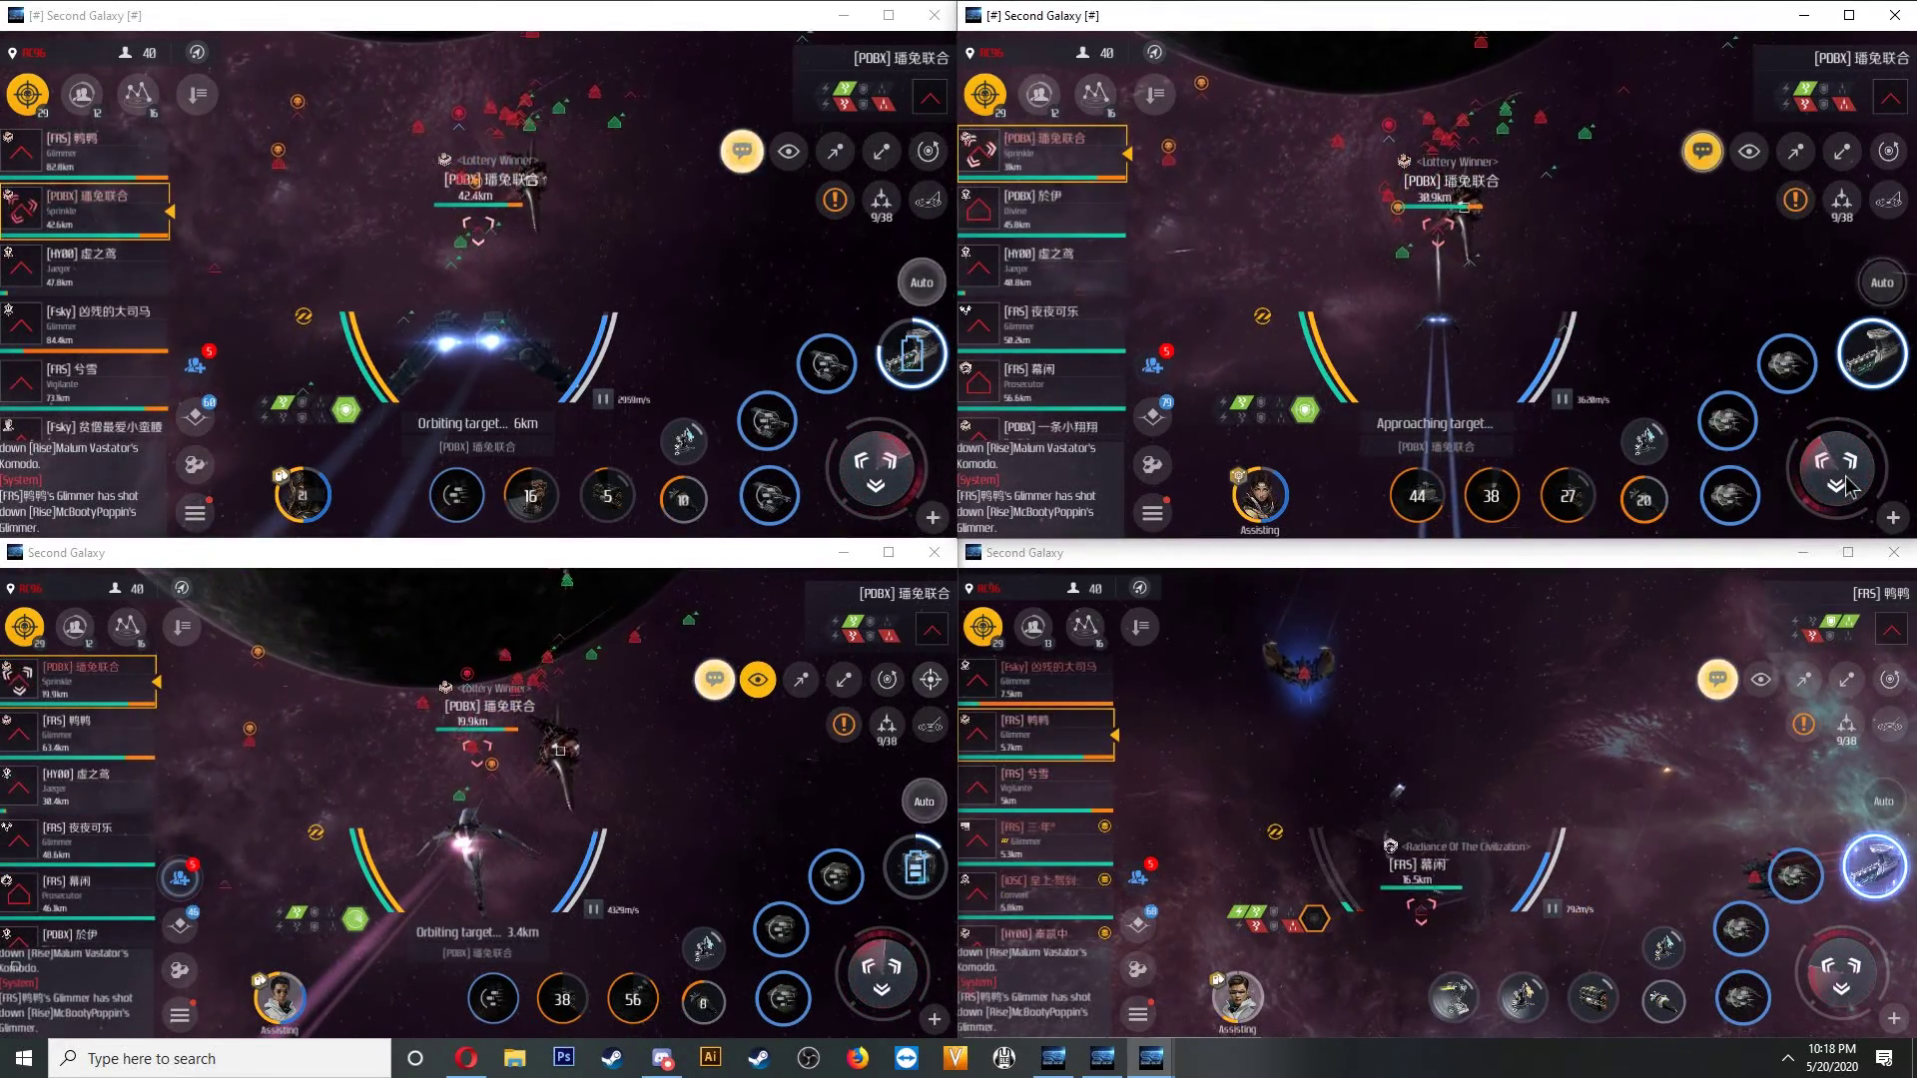
click(102, 678)
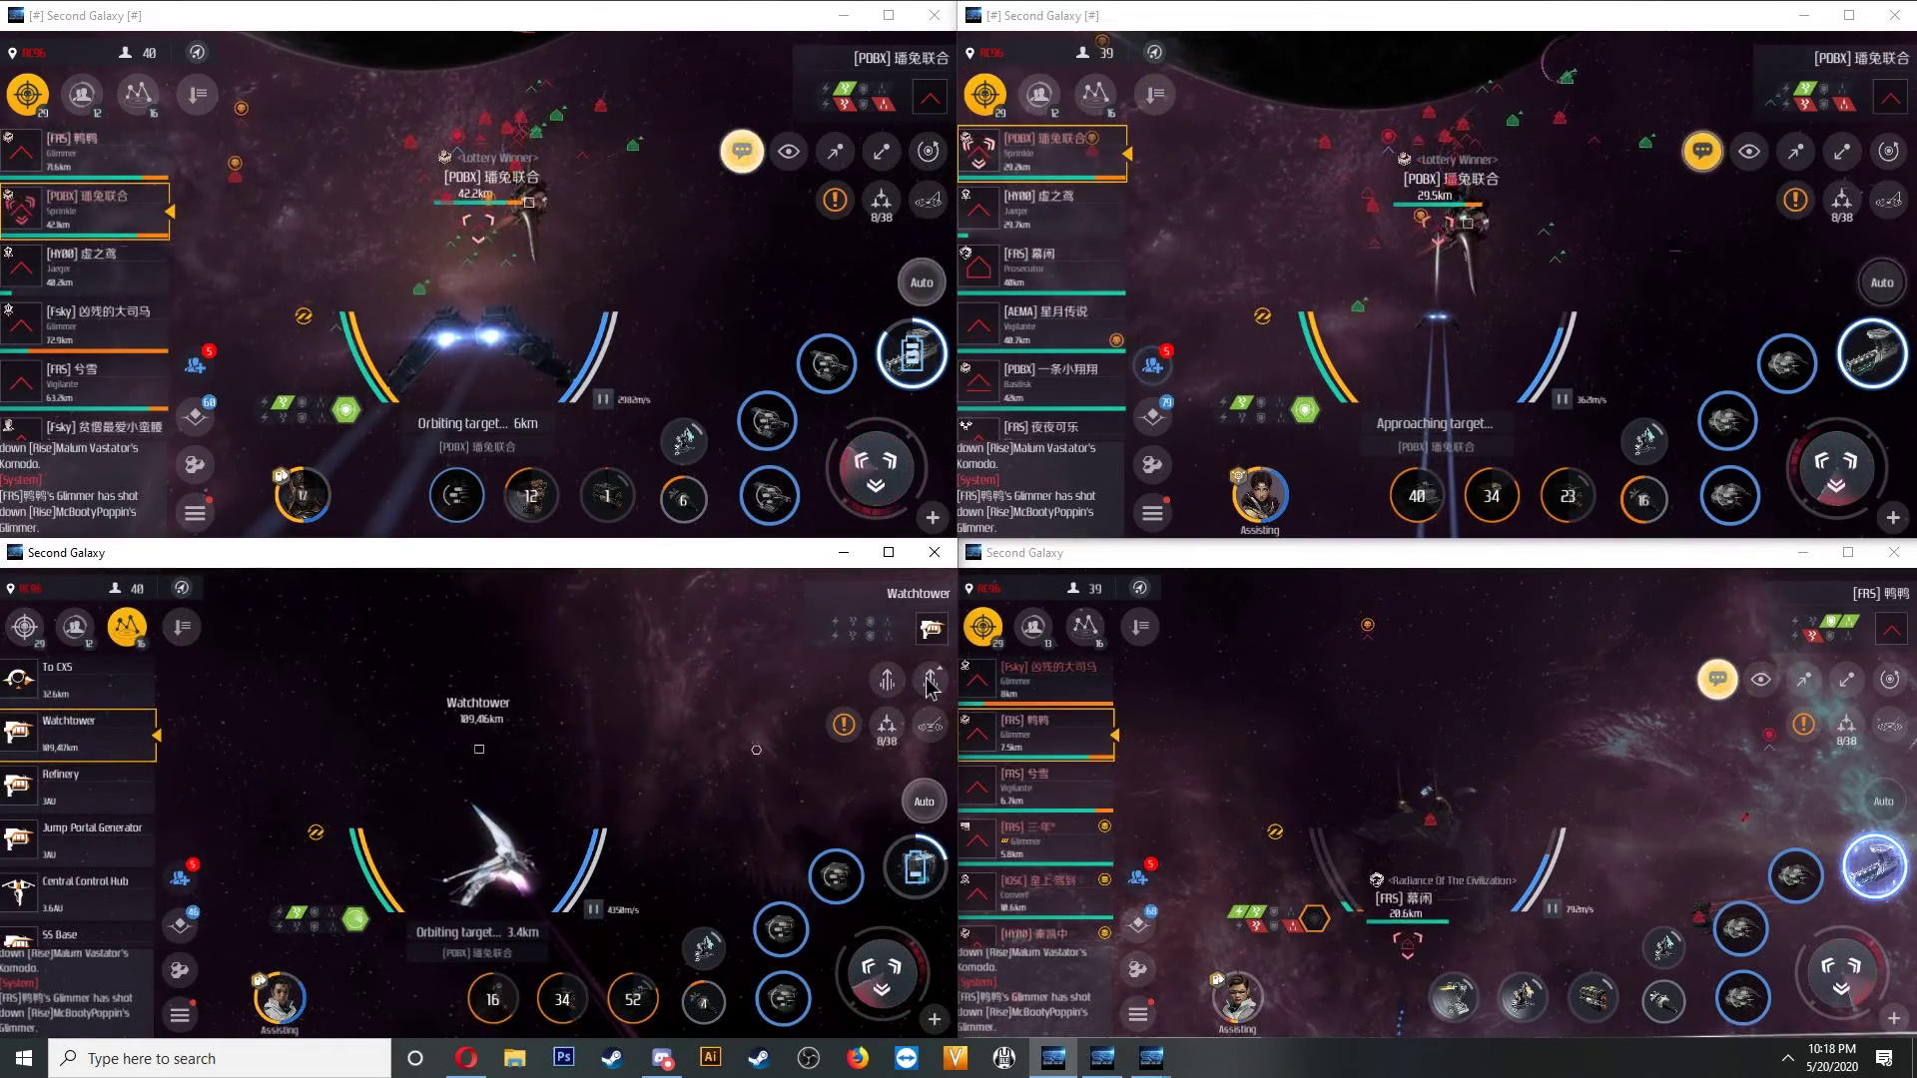
Warp the fleet to the Watchtower and turn the bottom-left ship onto a new course.
click(928, 684)
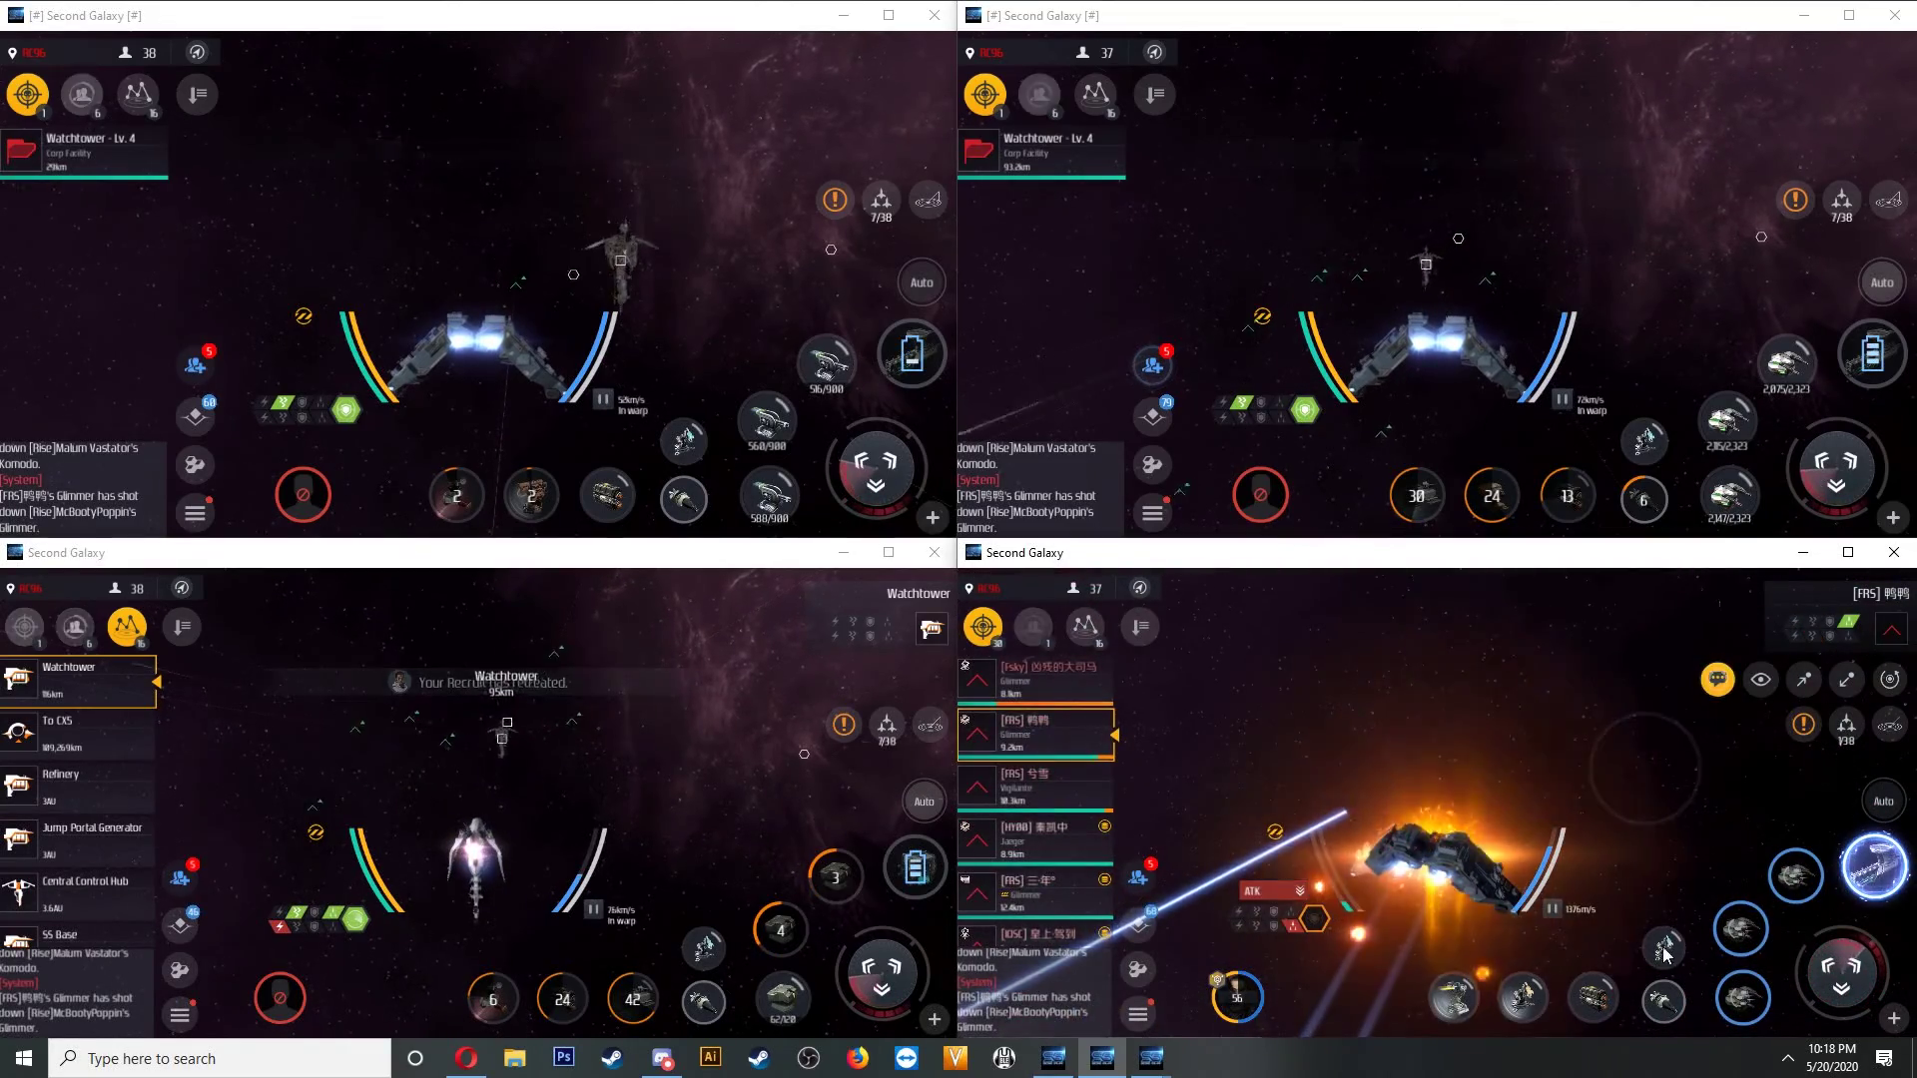
click(1085, 626)
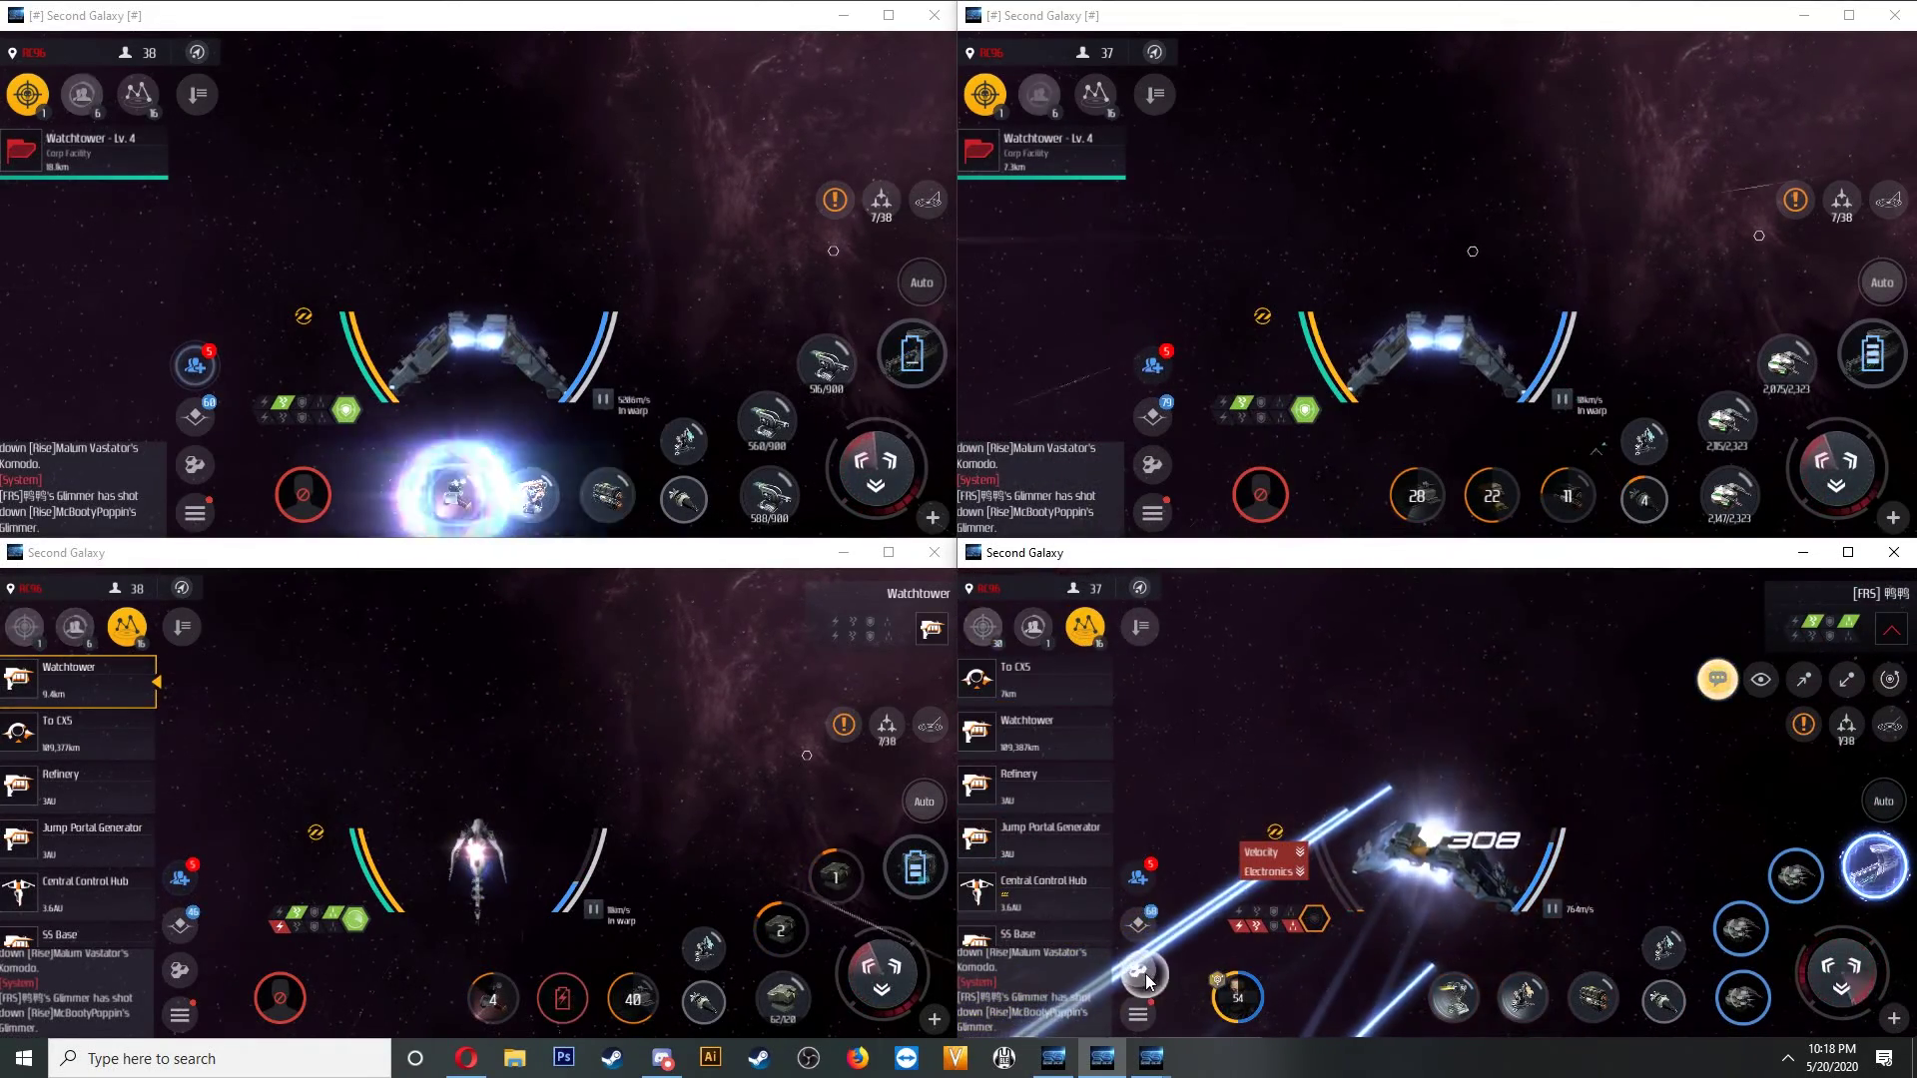
click(1138, 1014)
click(1864, 578)
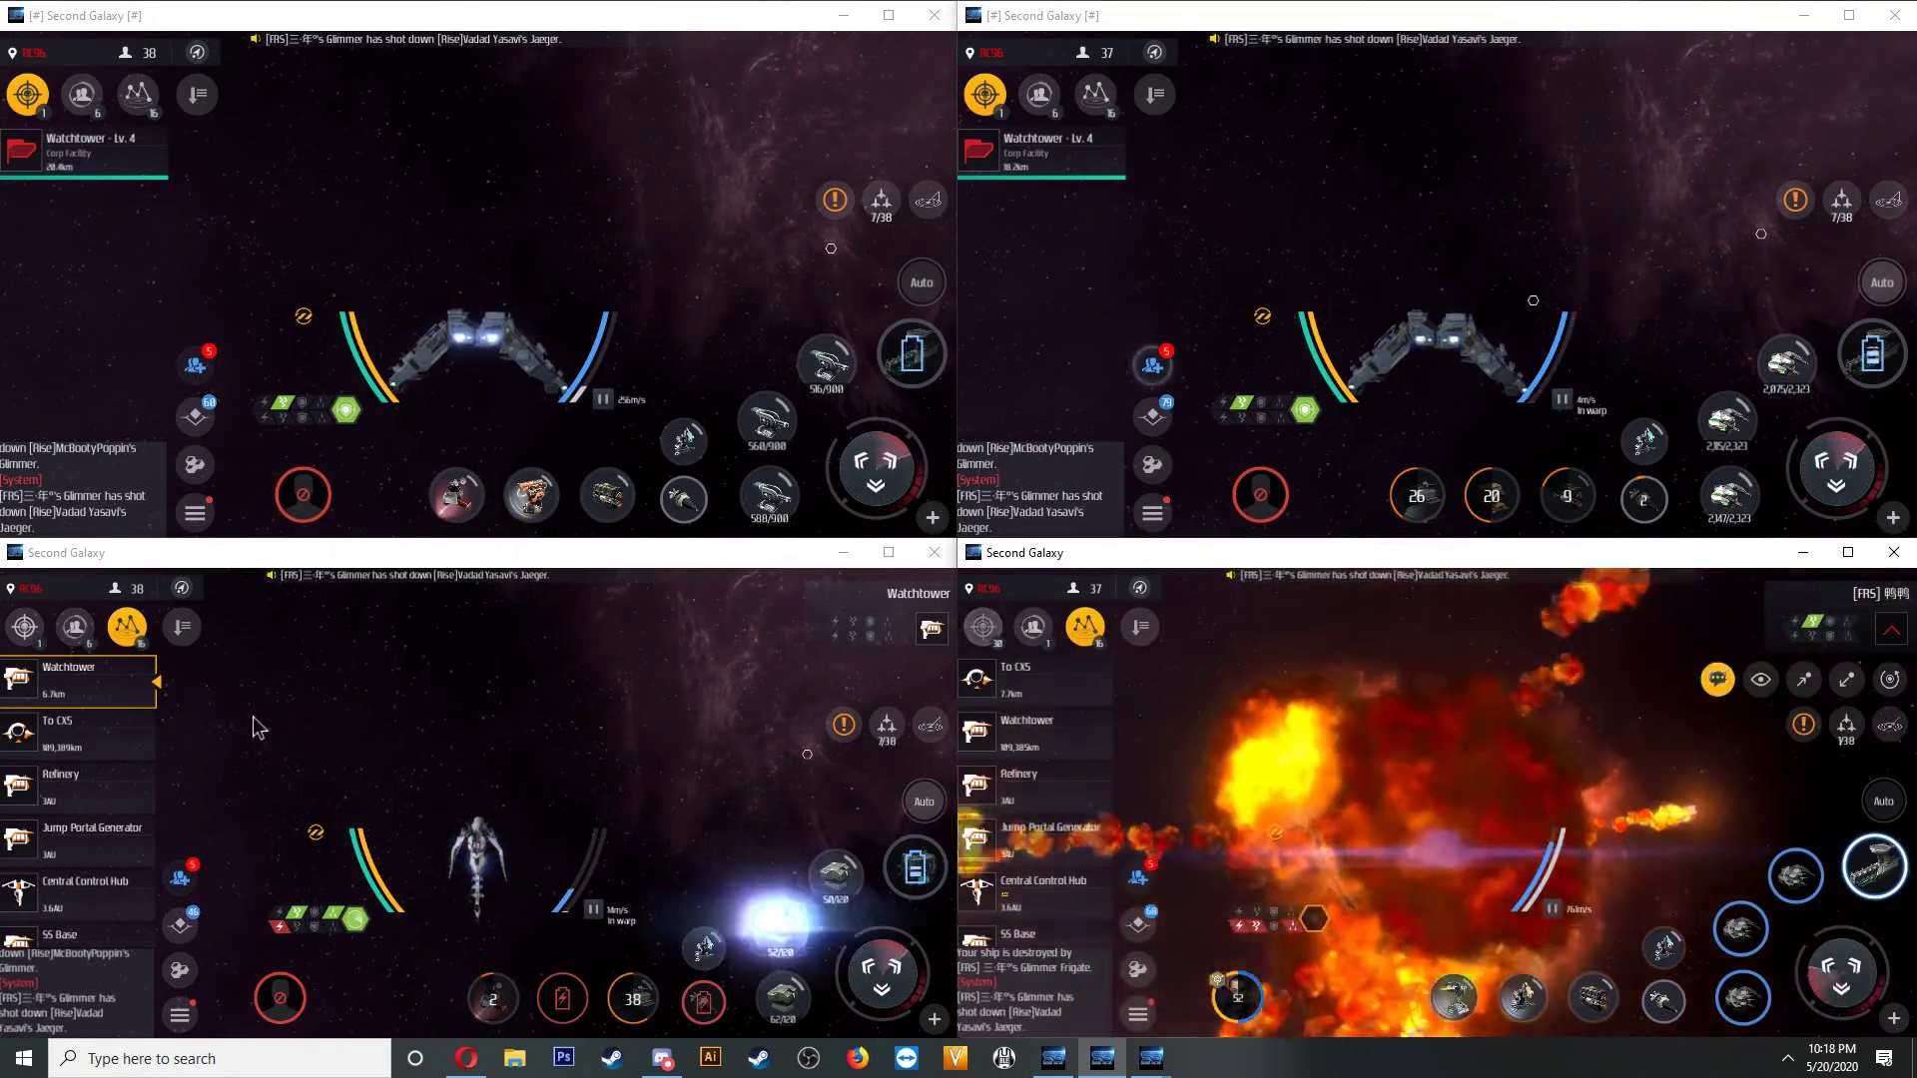
click(462, 741)
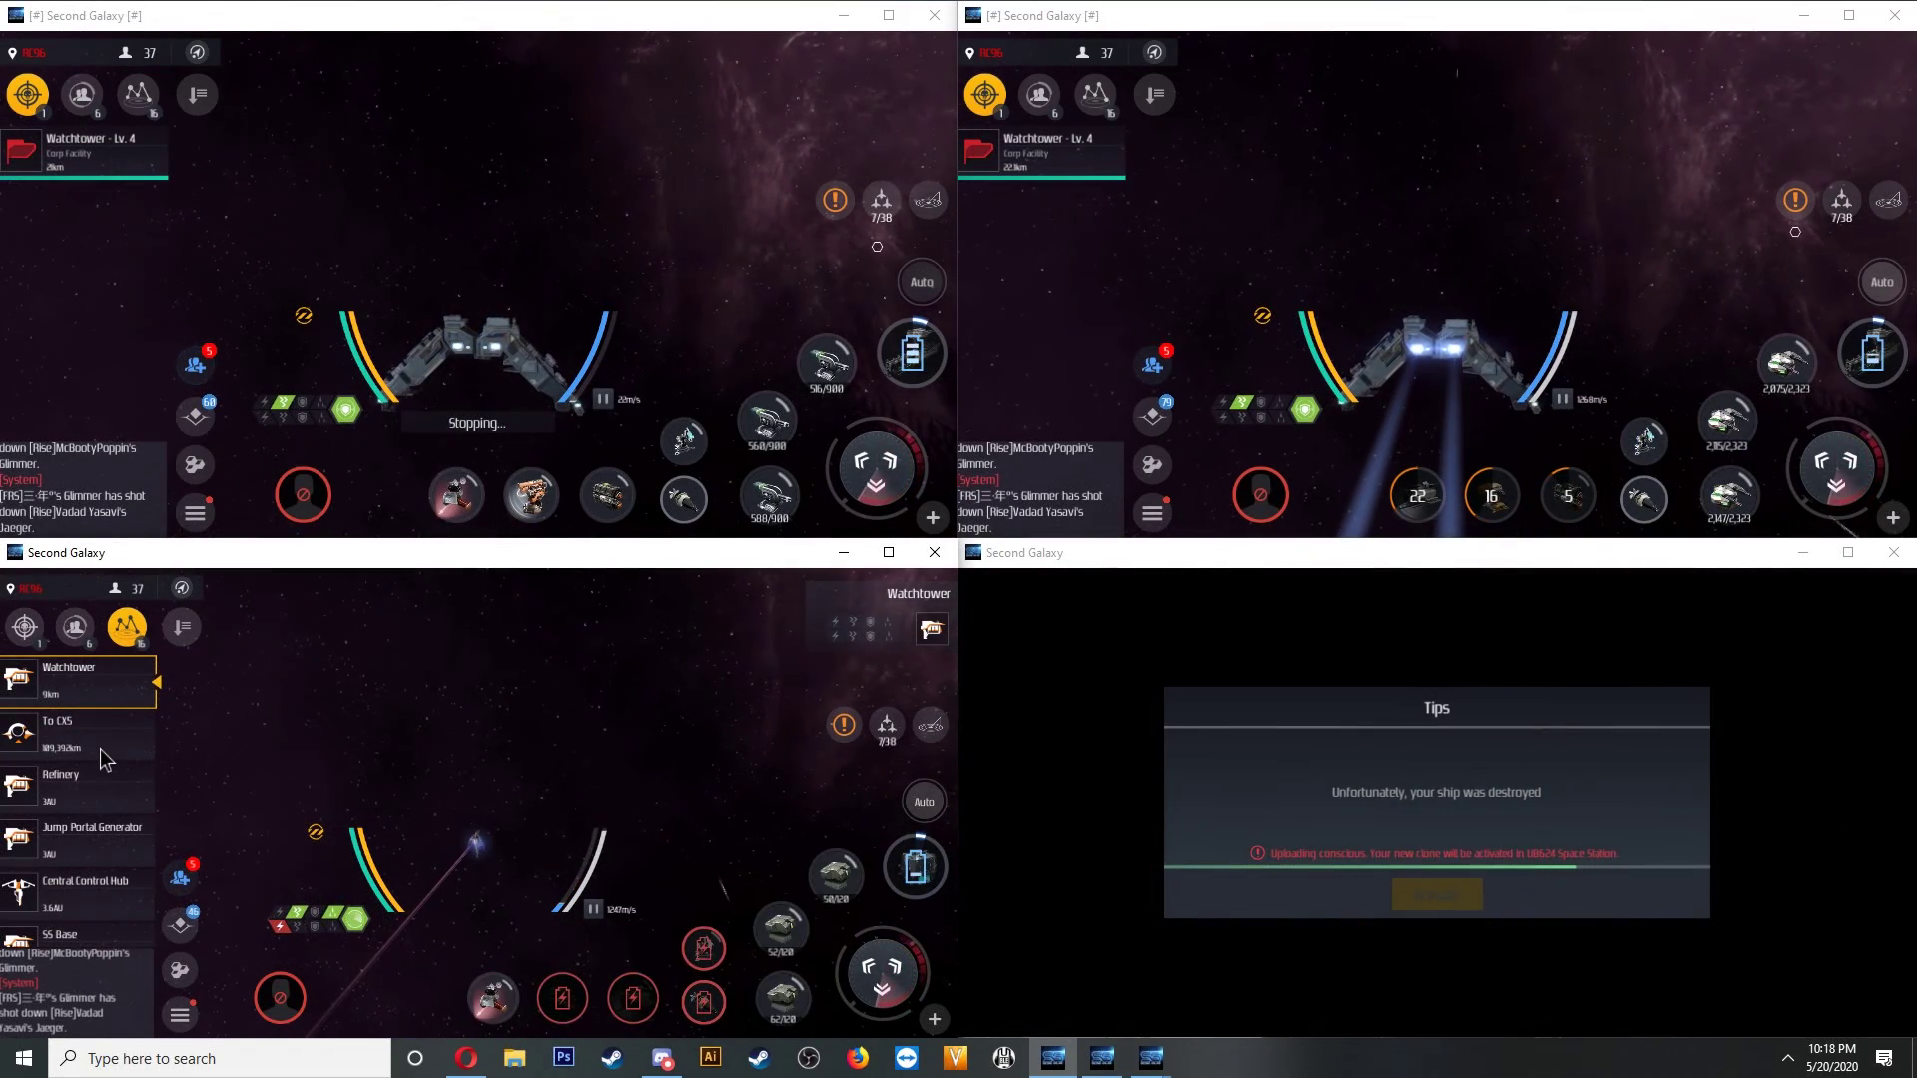
Target the Refinery for the bottom-left and top-right ships and revive the destroyed pilot.
click(112, 790)
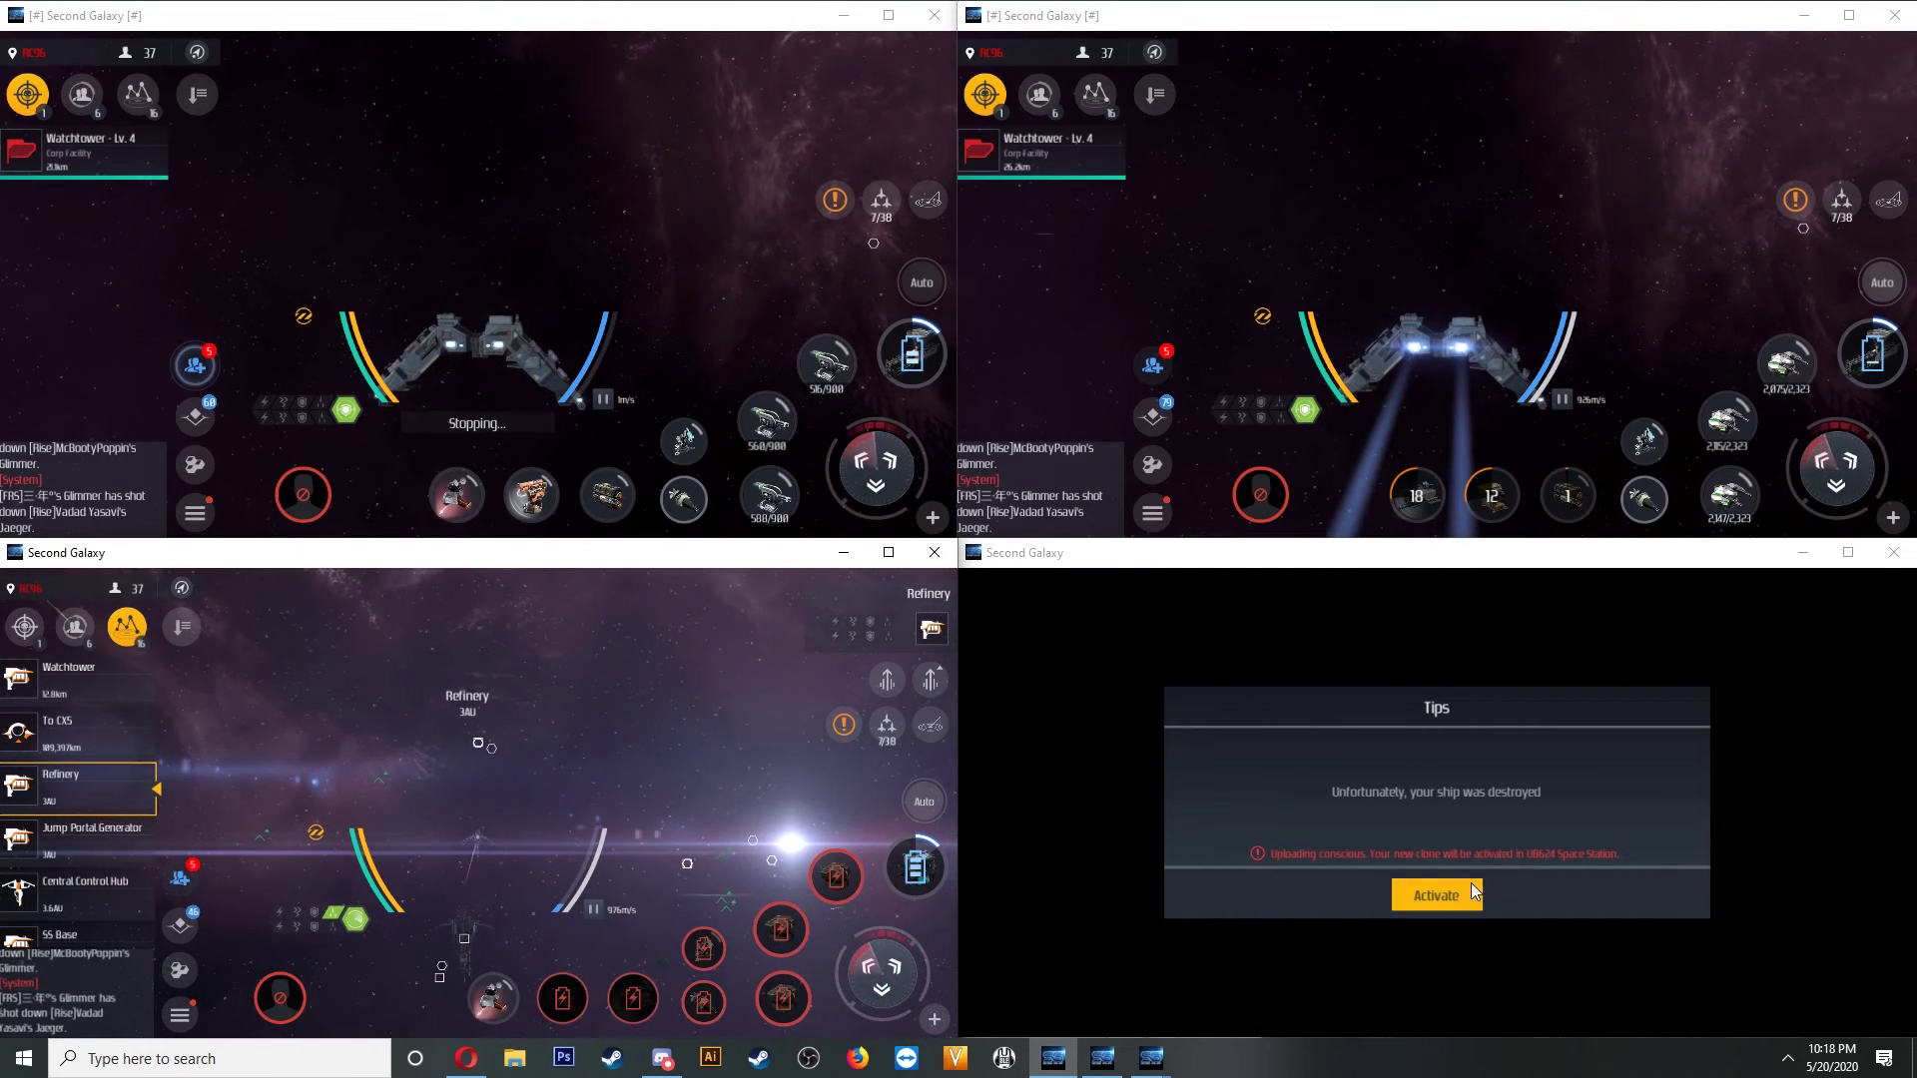
click(1437, 894)
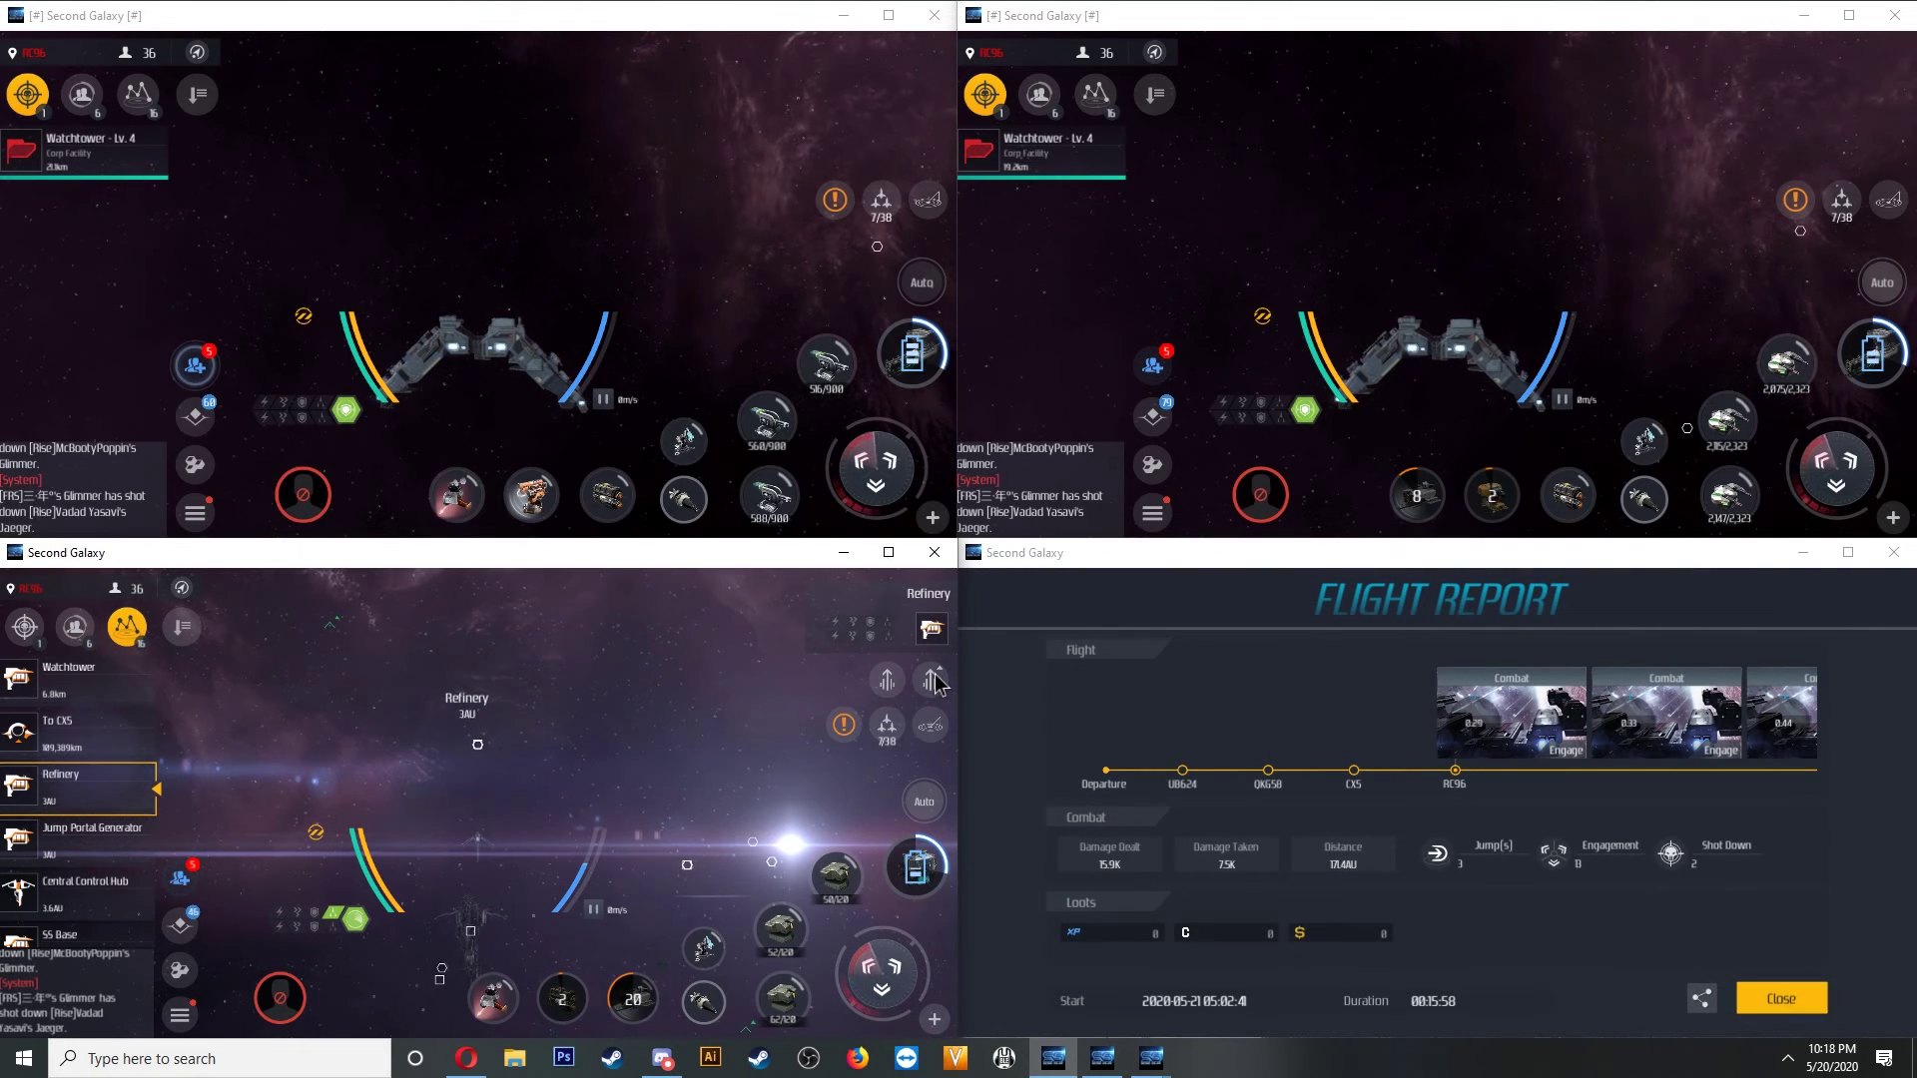
click(479, 750)
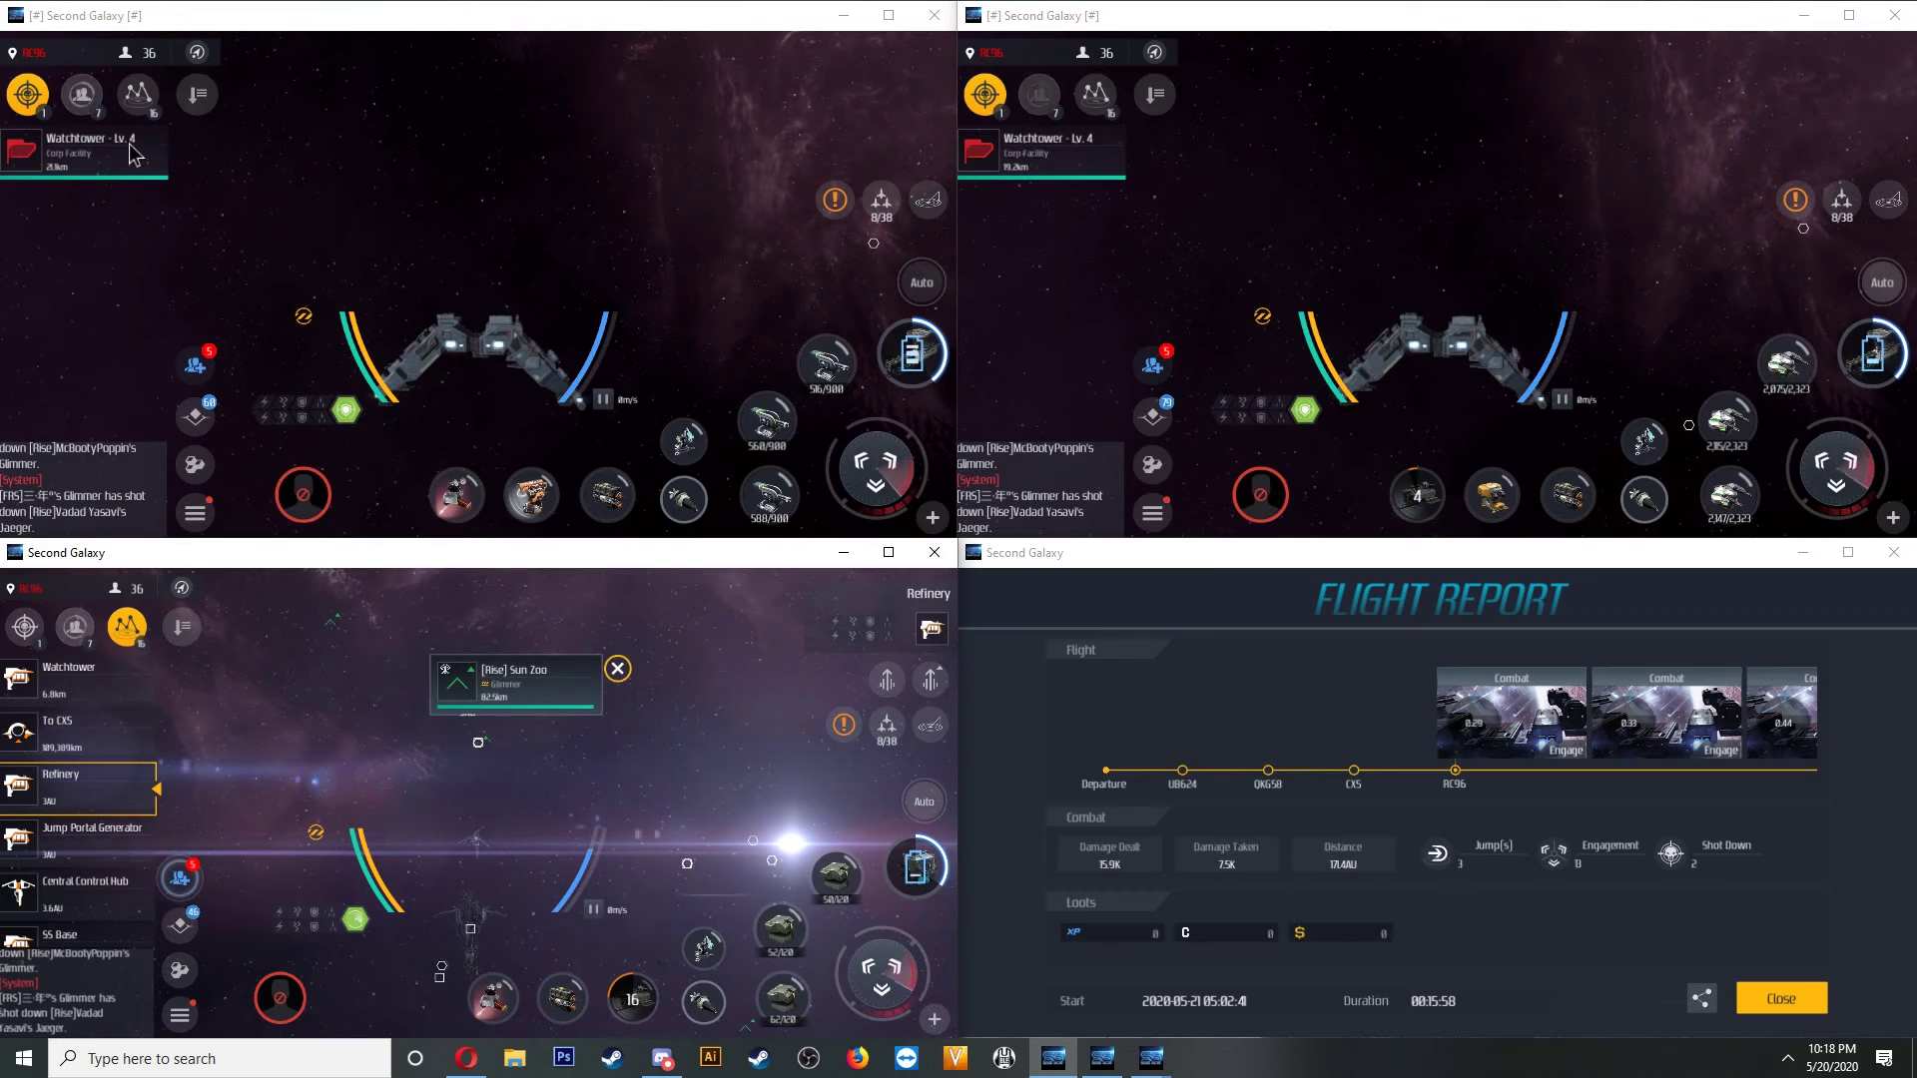
click(137, 95)
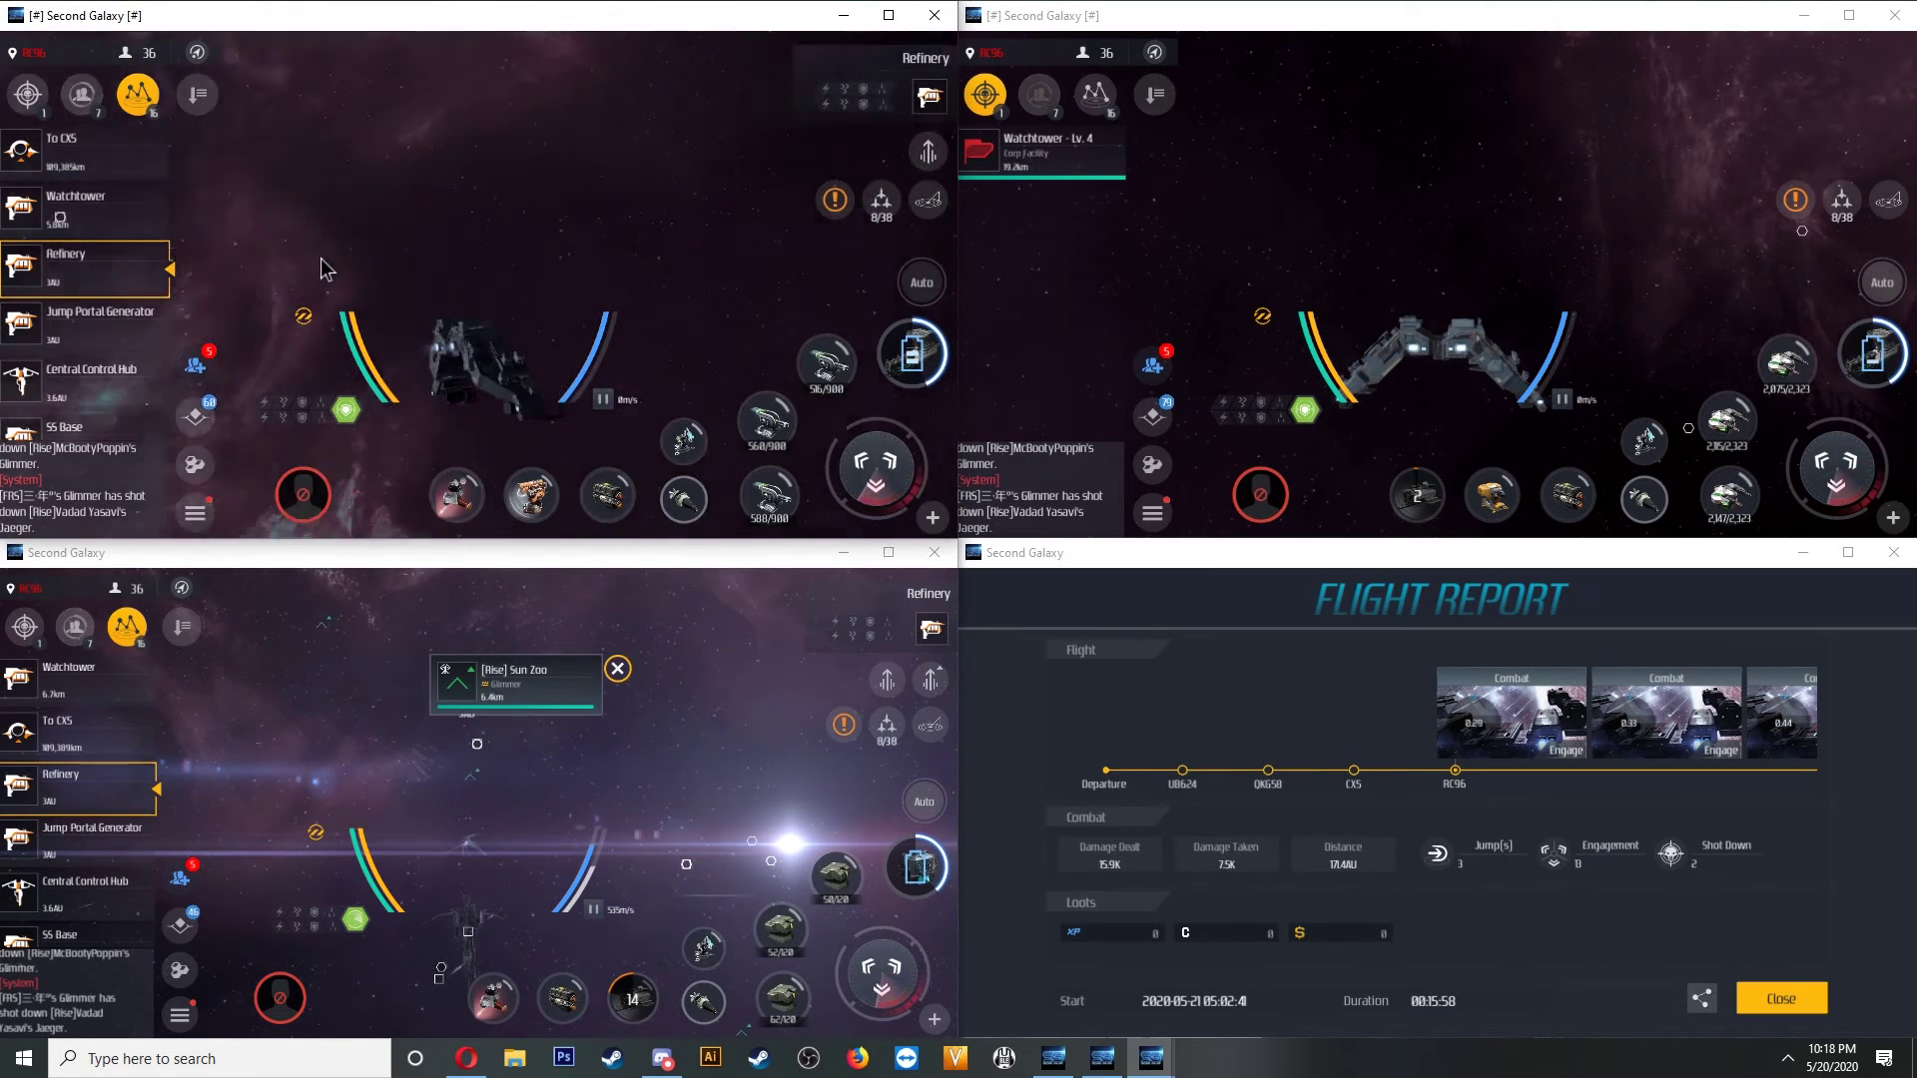
click(1097, 94)
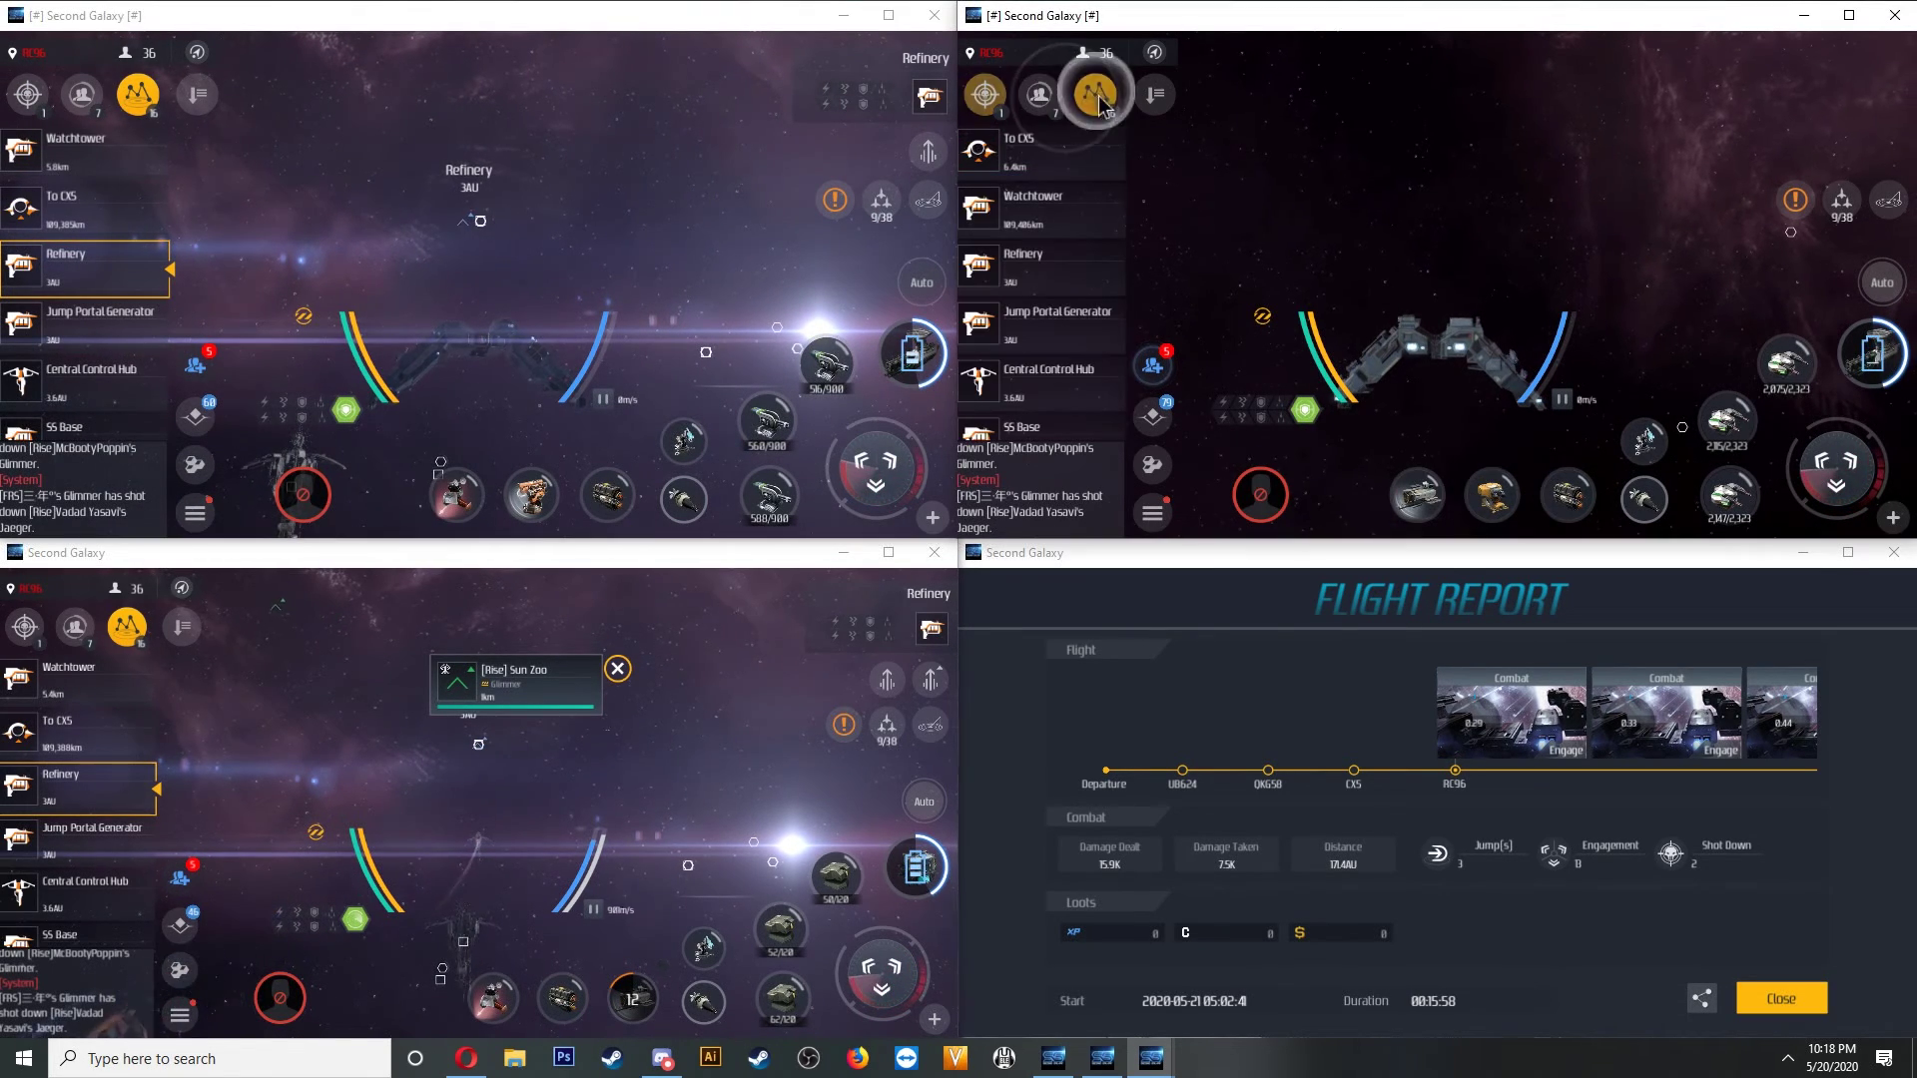
click(1053, 270)
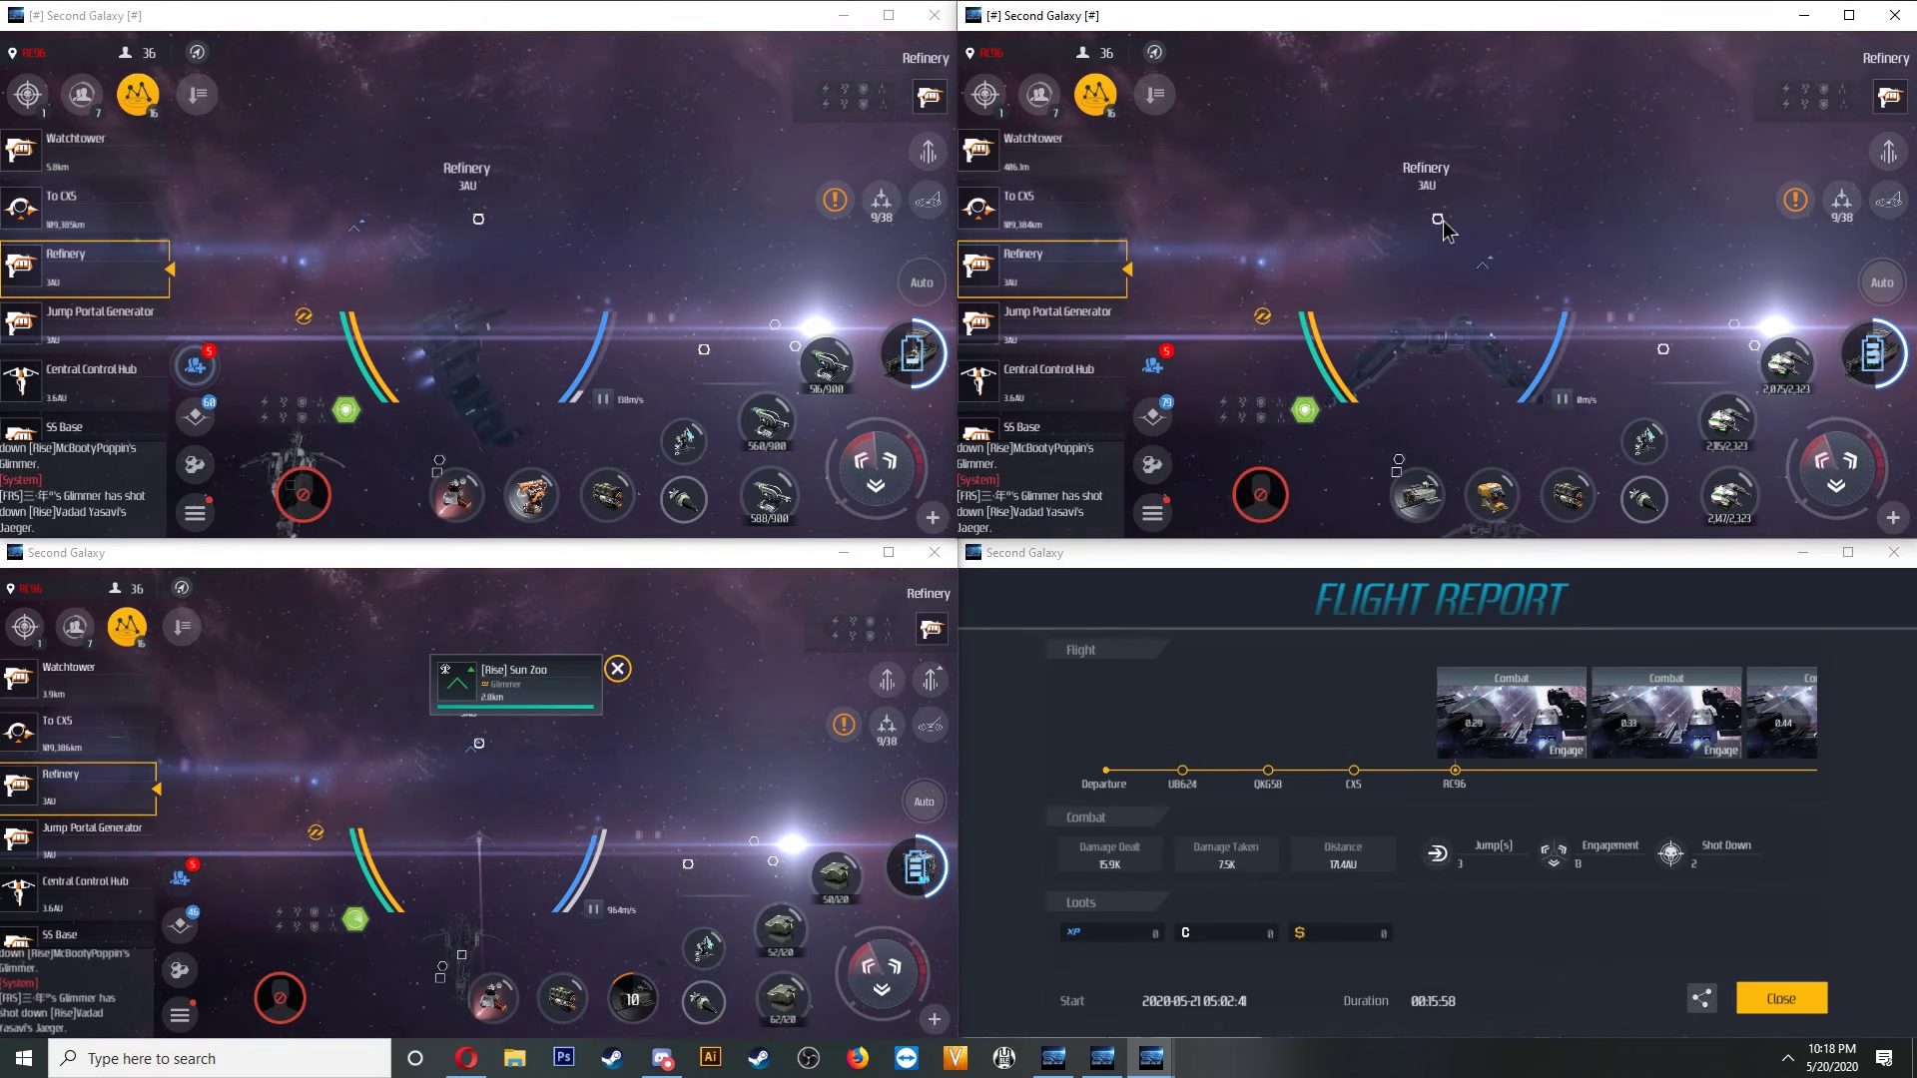
Close the flight report, warp the bottom-left ship to the Refinery, and recheck the report.
click(1779, 1000)
click(617, 668)
click(480, 745)
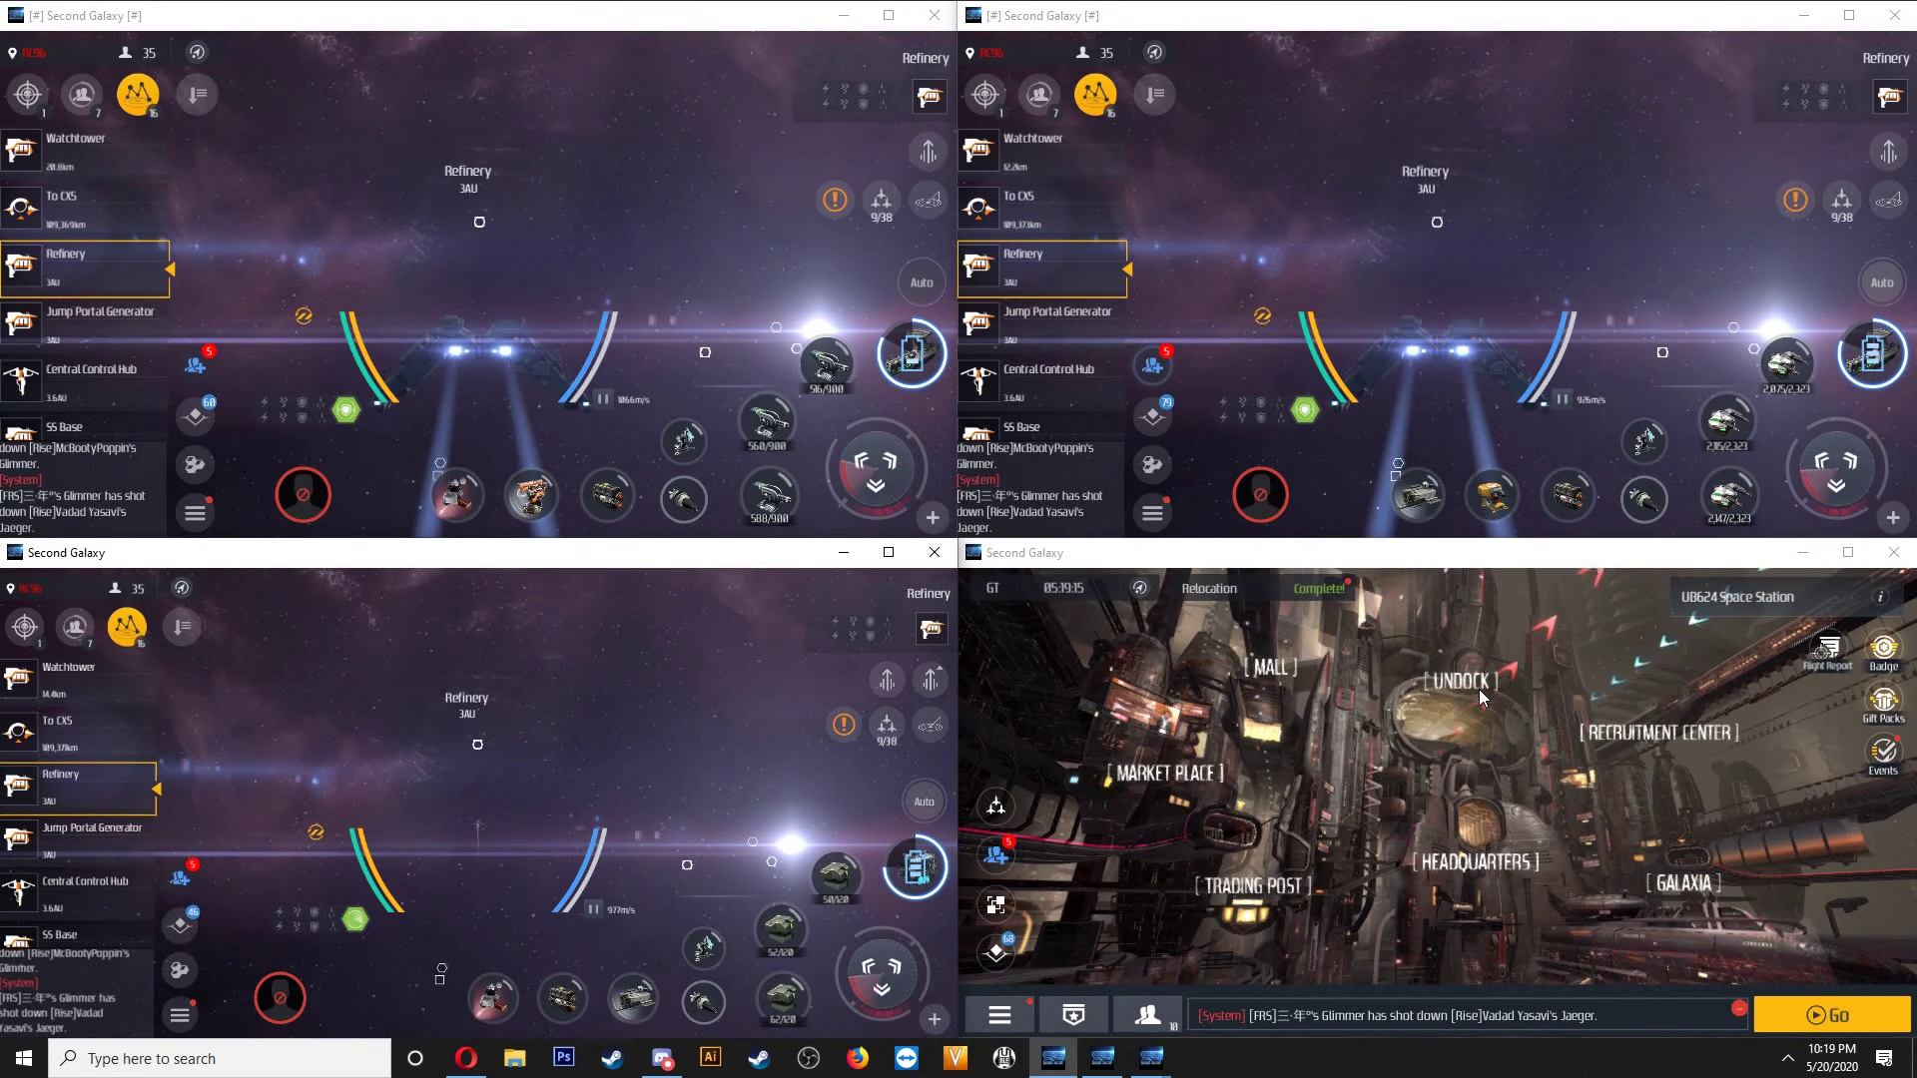
click(1812, 658)
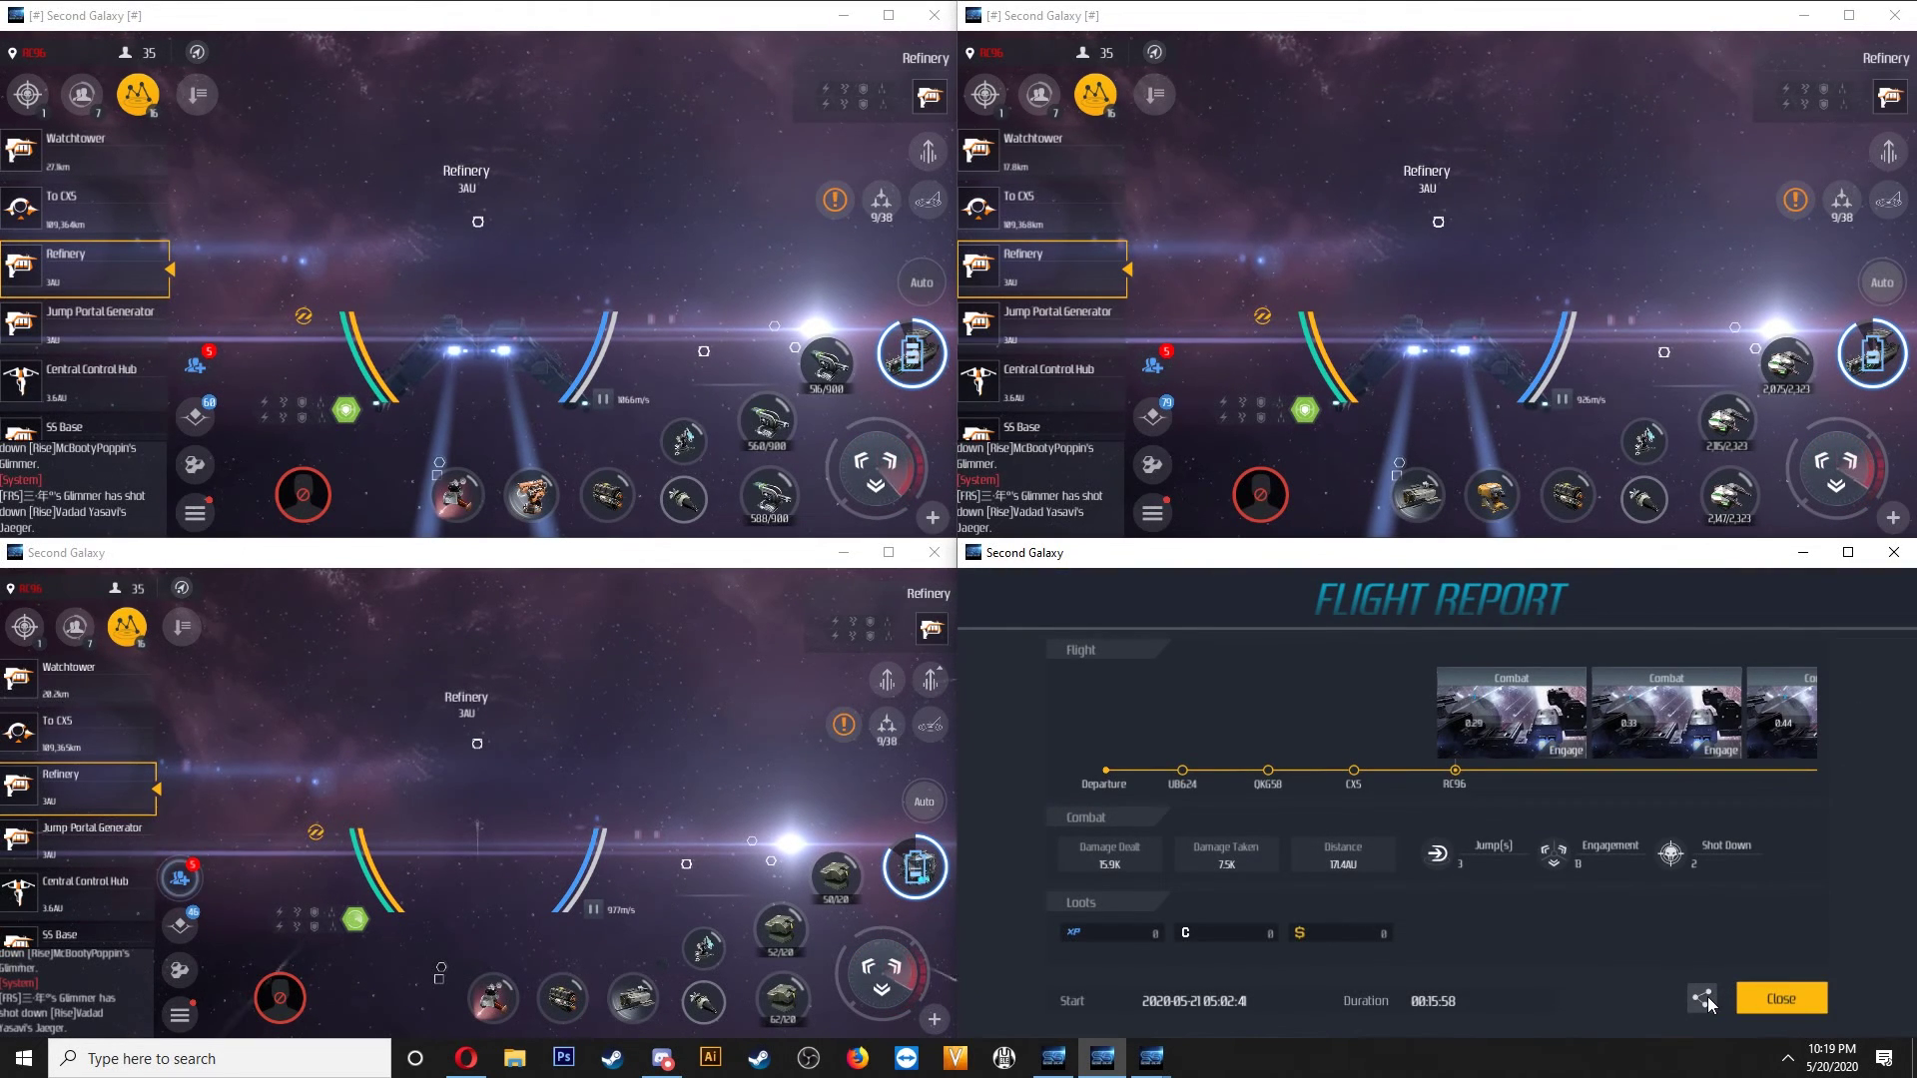
click(1780, 999)
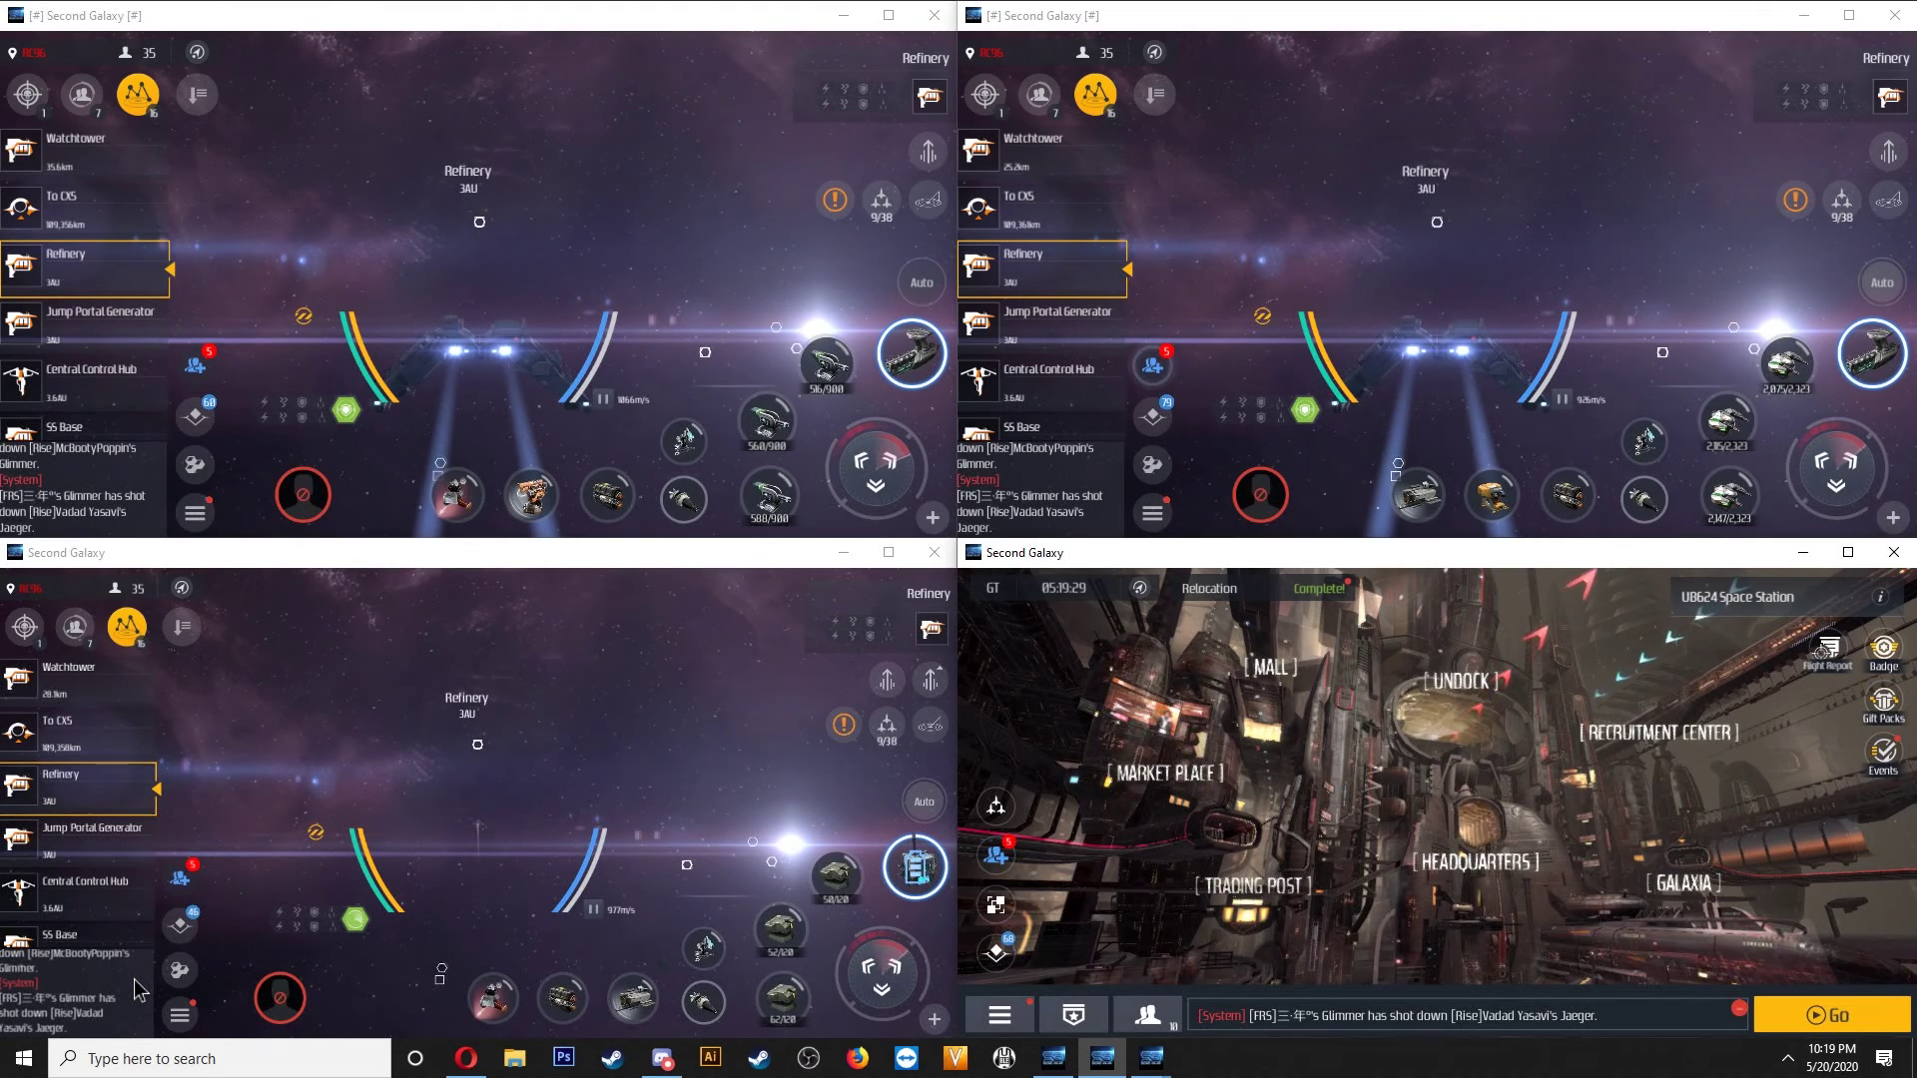
click(179, 1015)
click(78, 990)
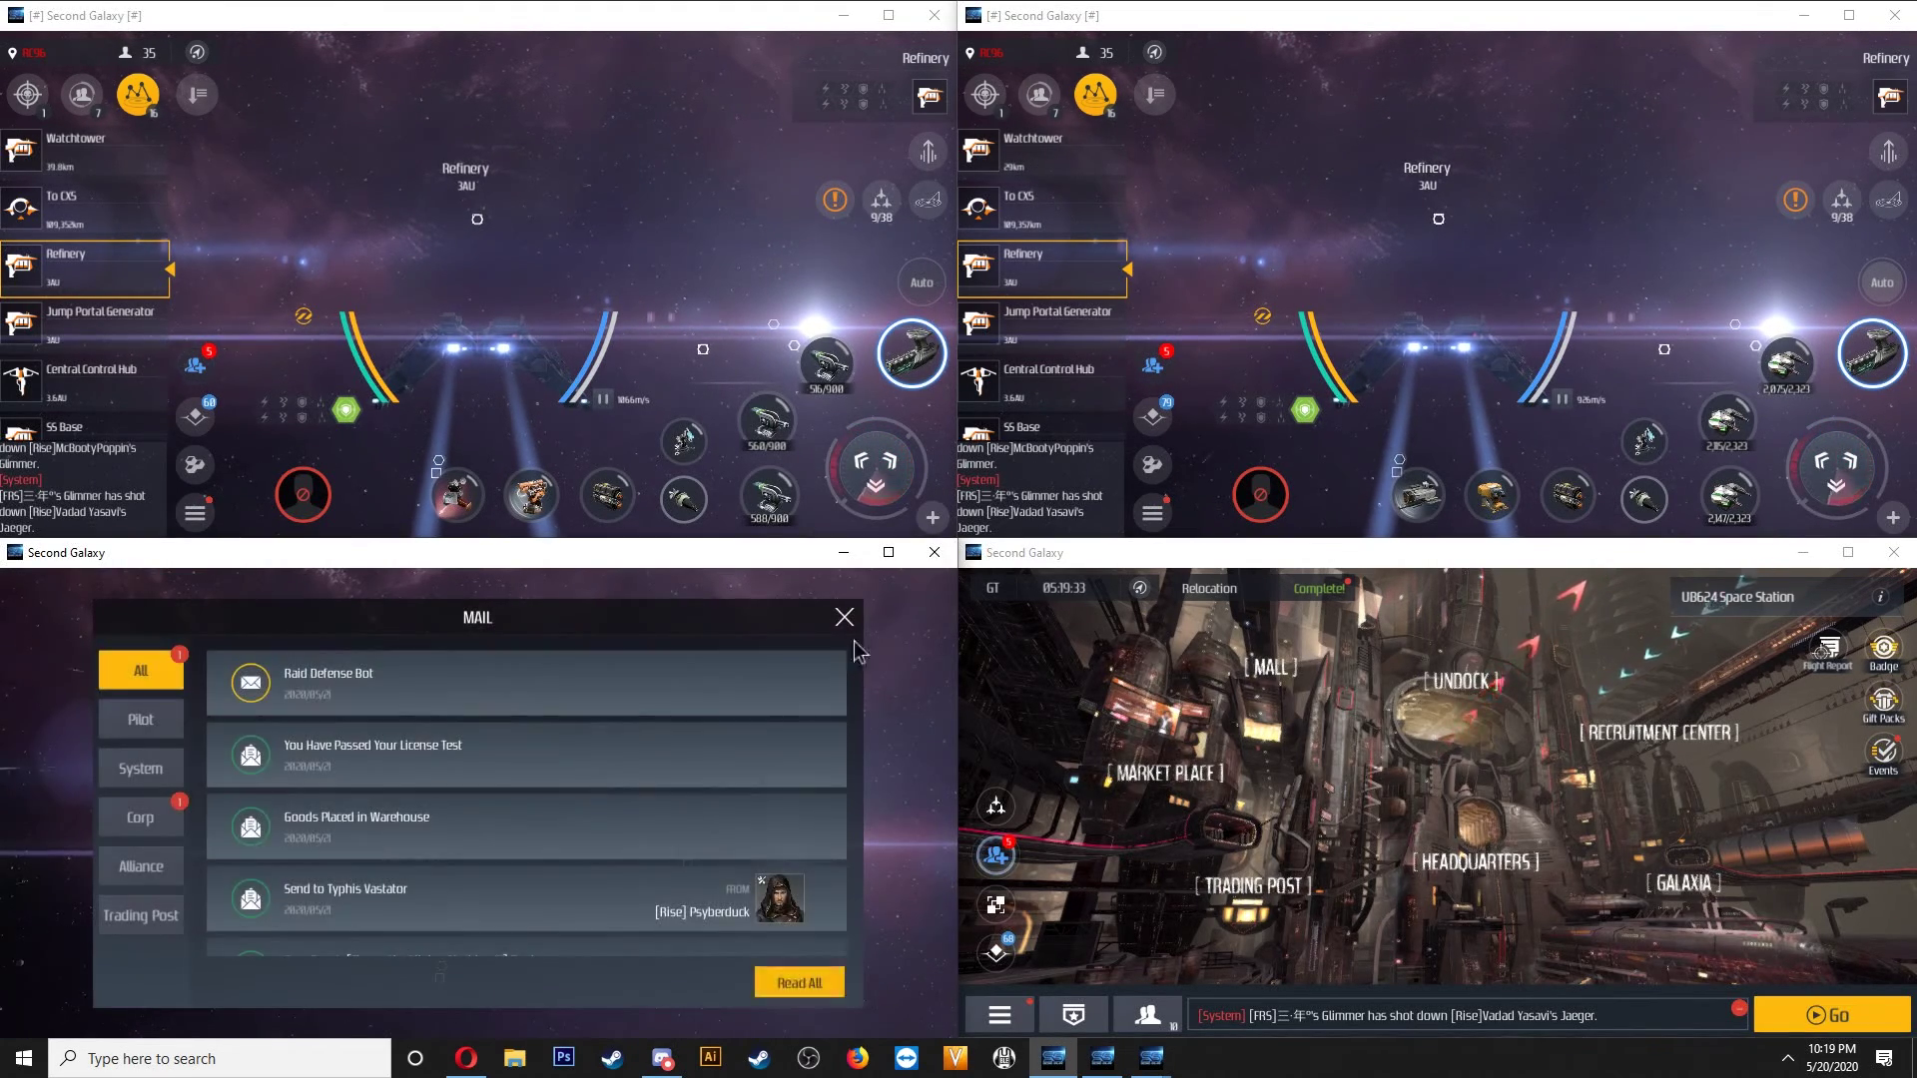
click(846, 619)
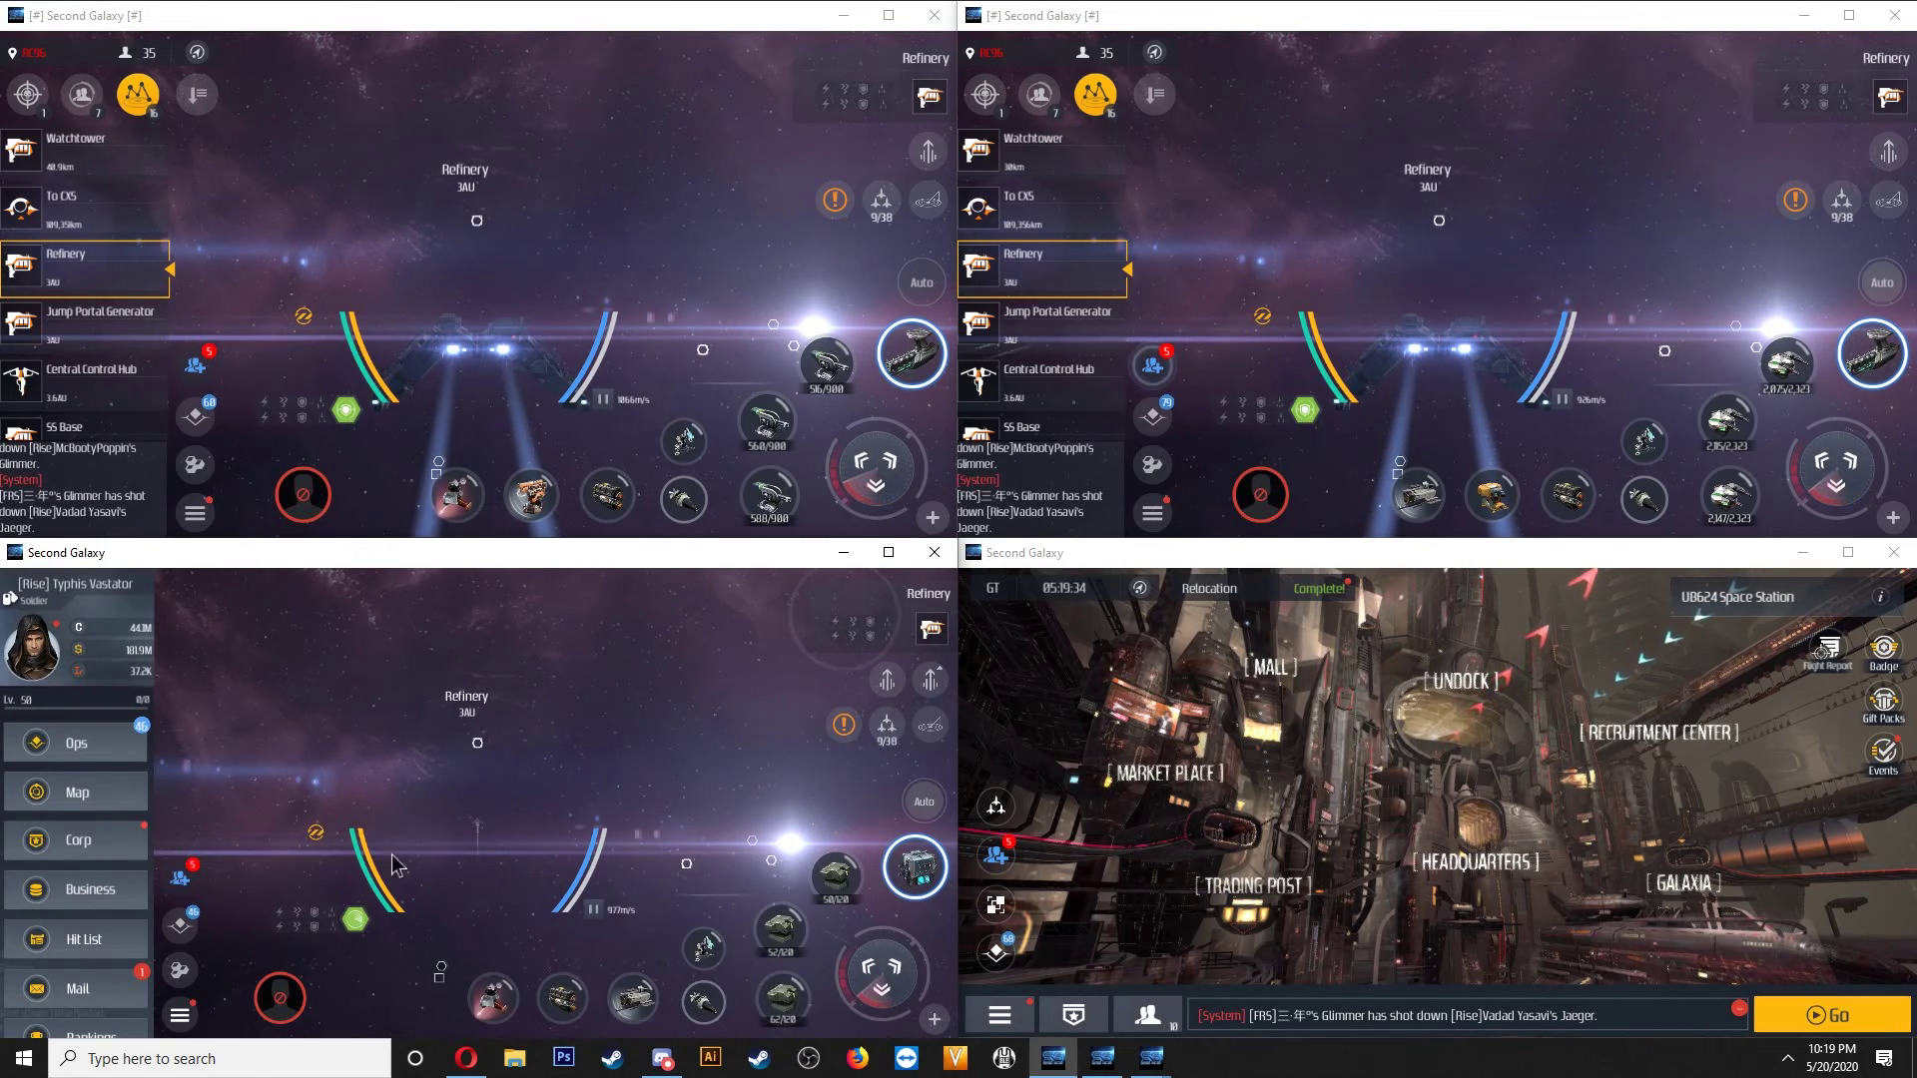
click(182, 1018)
click(181, 1017)
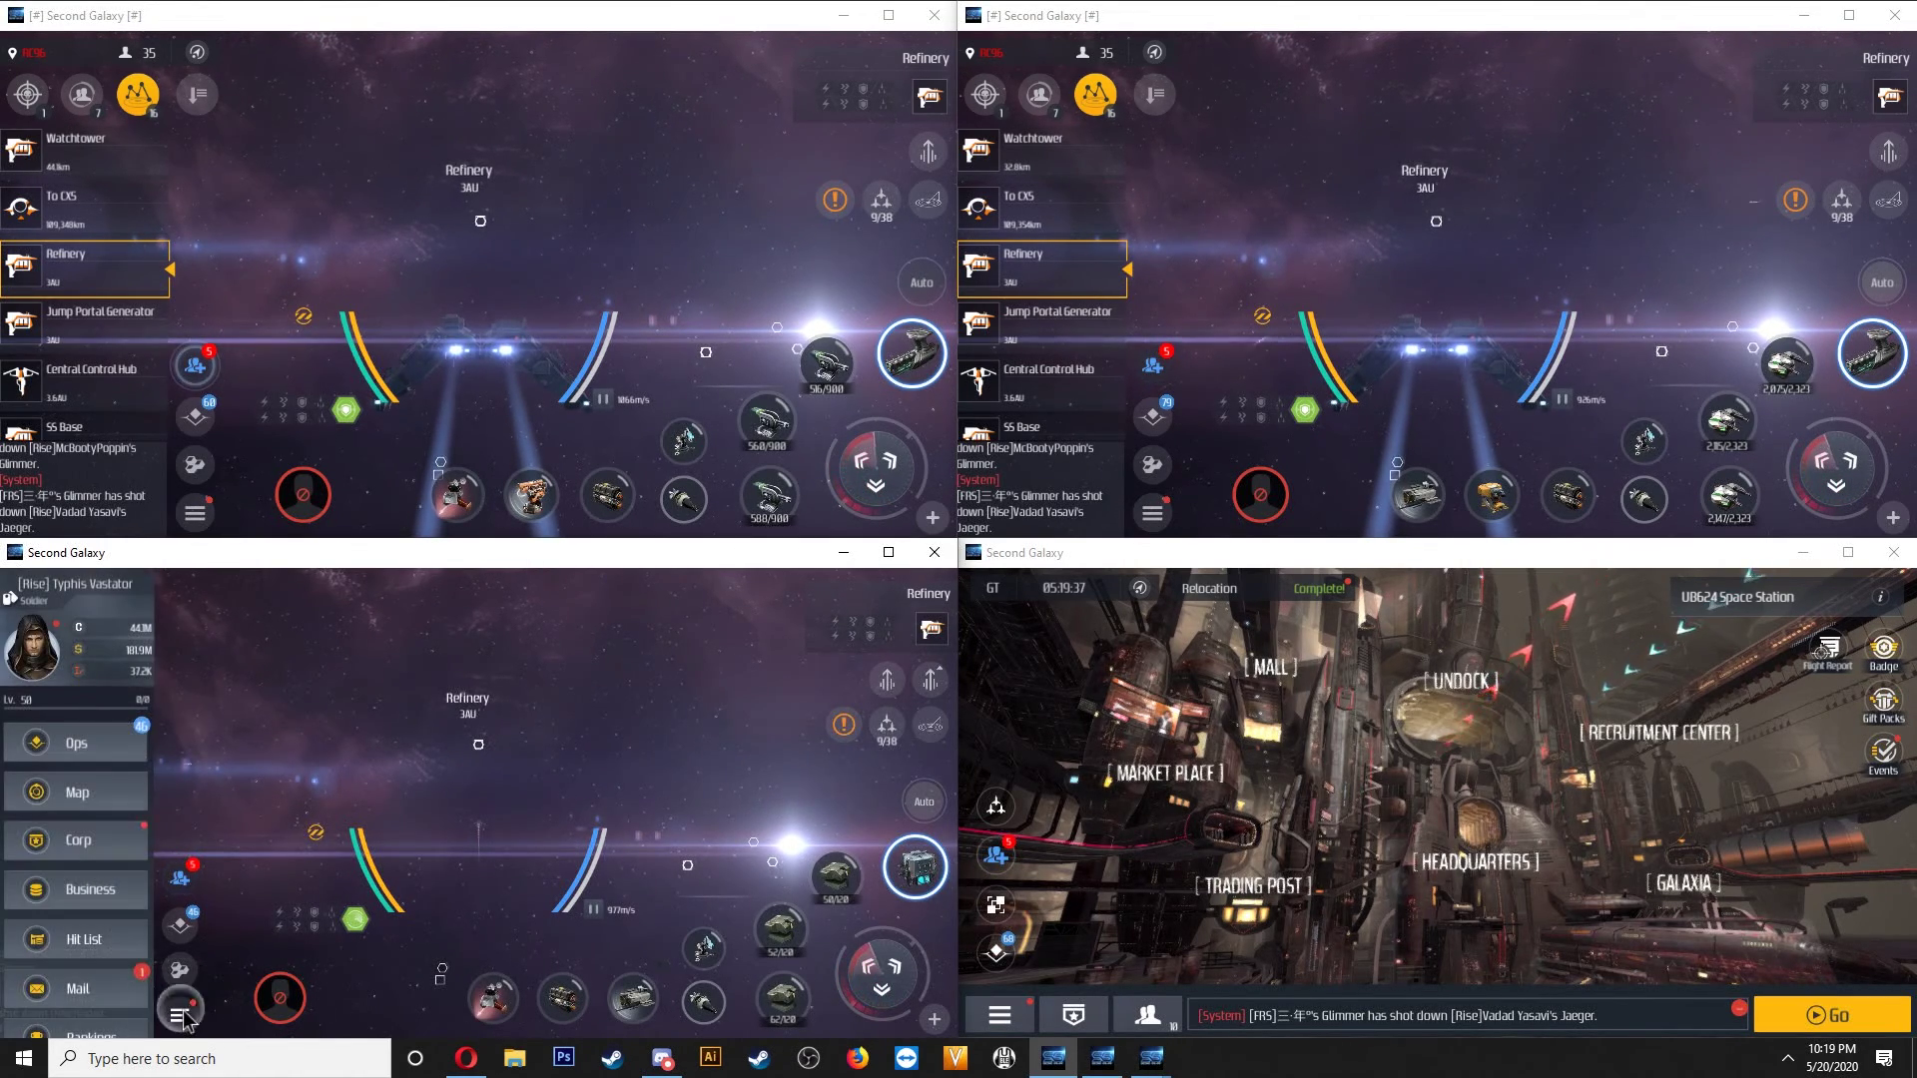
click(181, 1017)
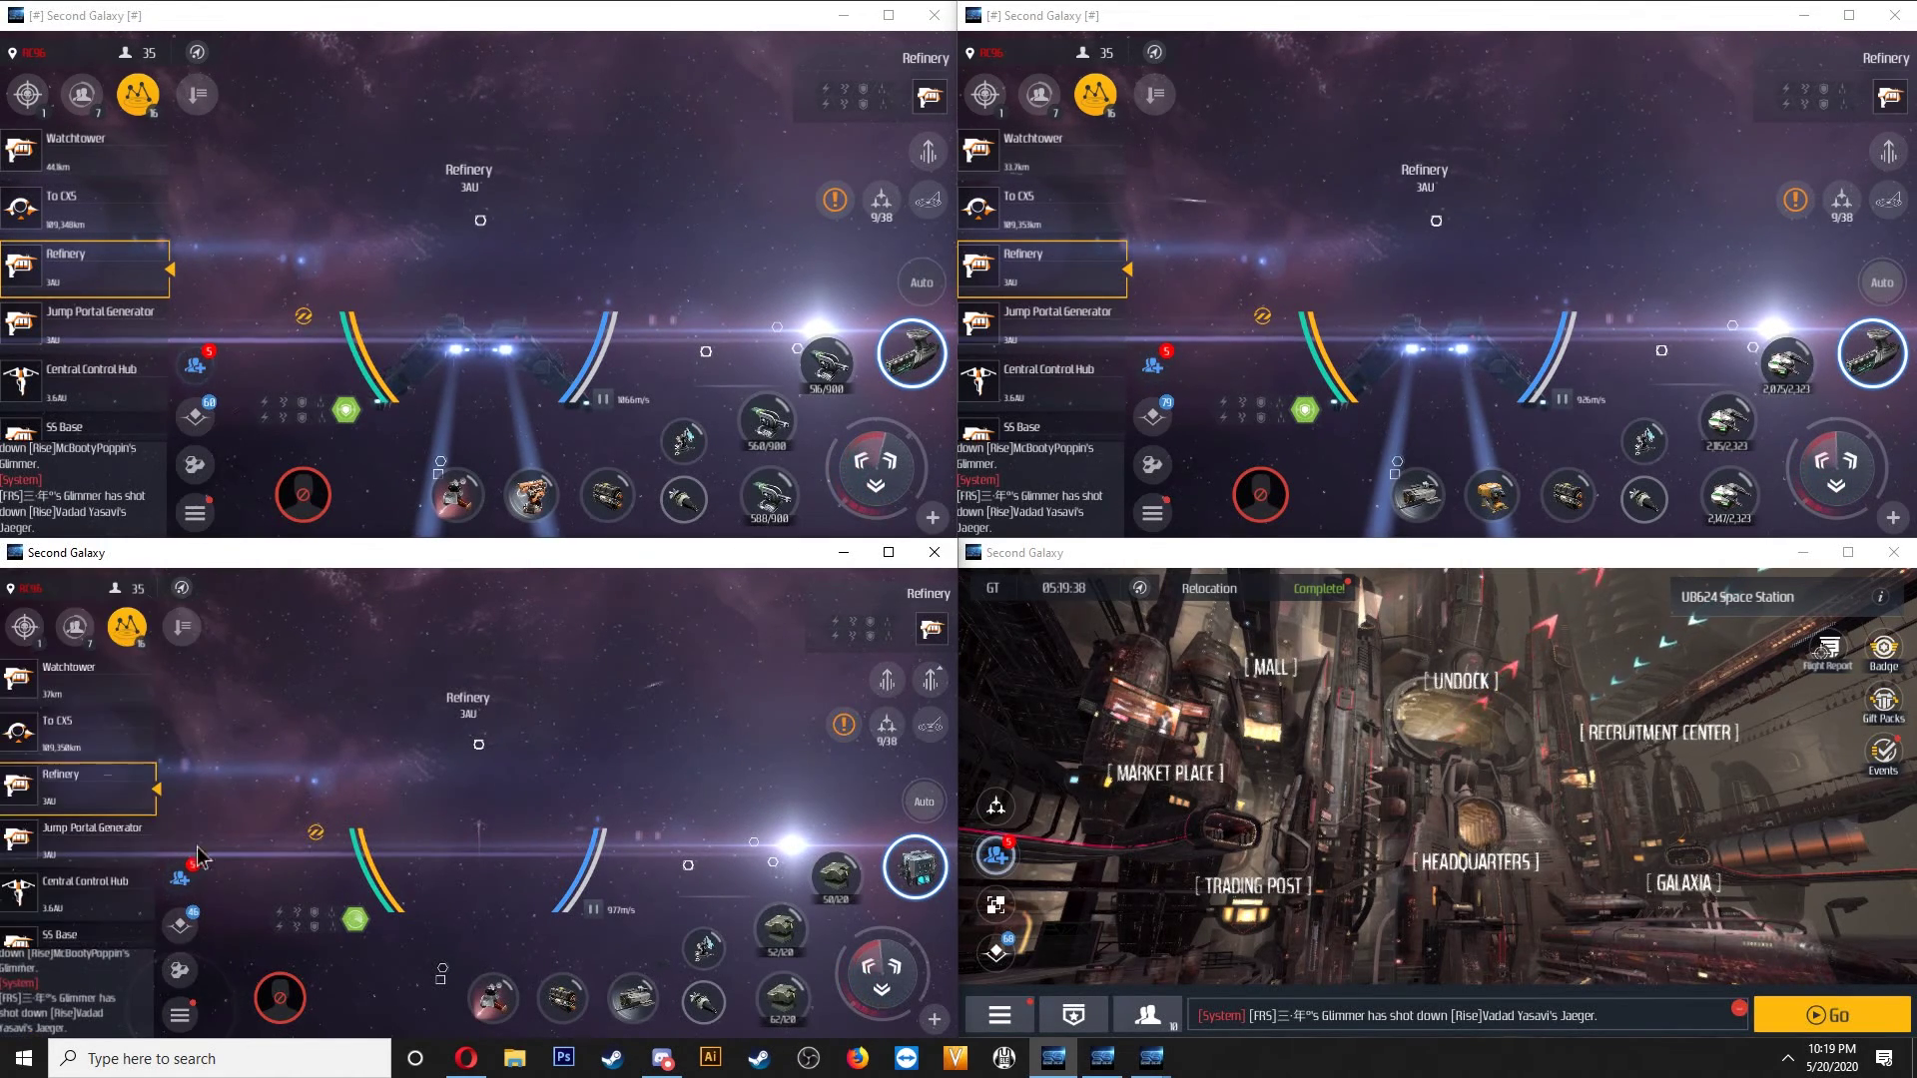
click(192, 515)
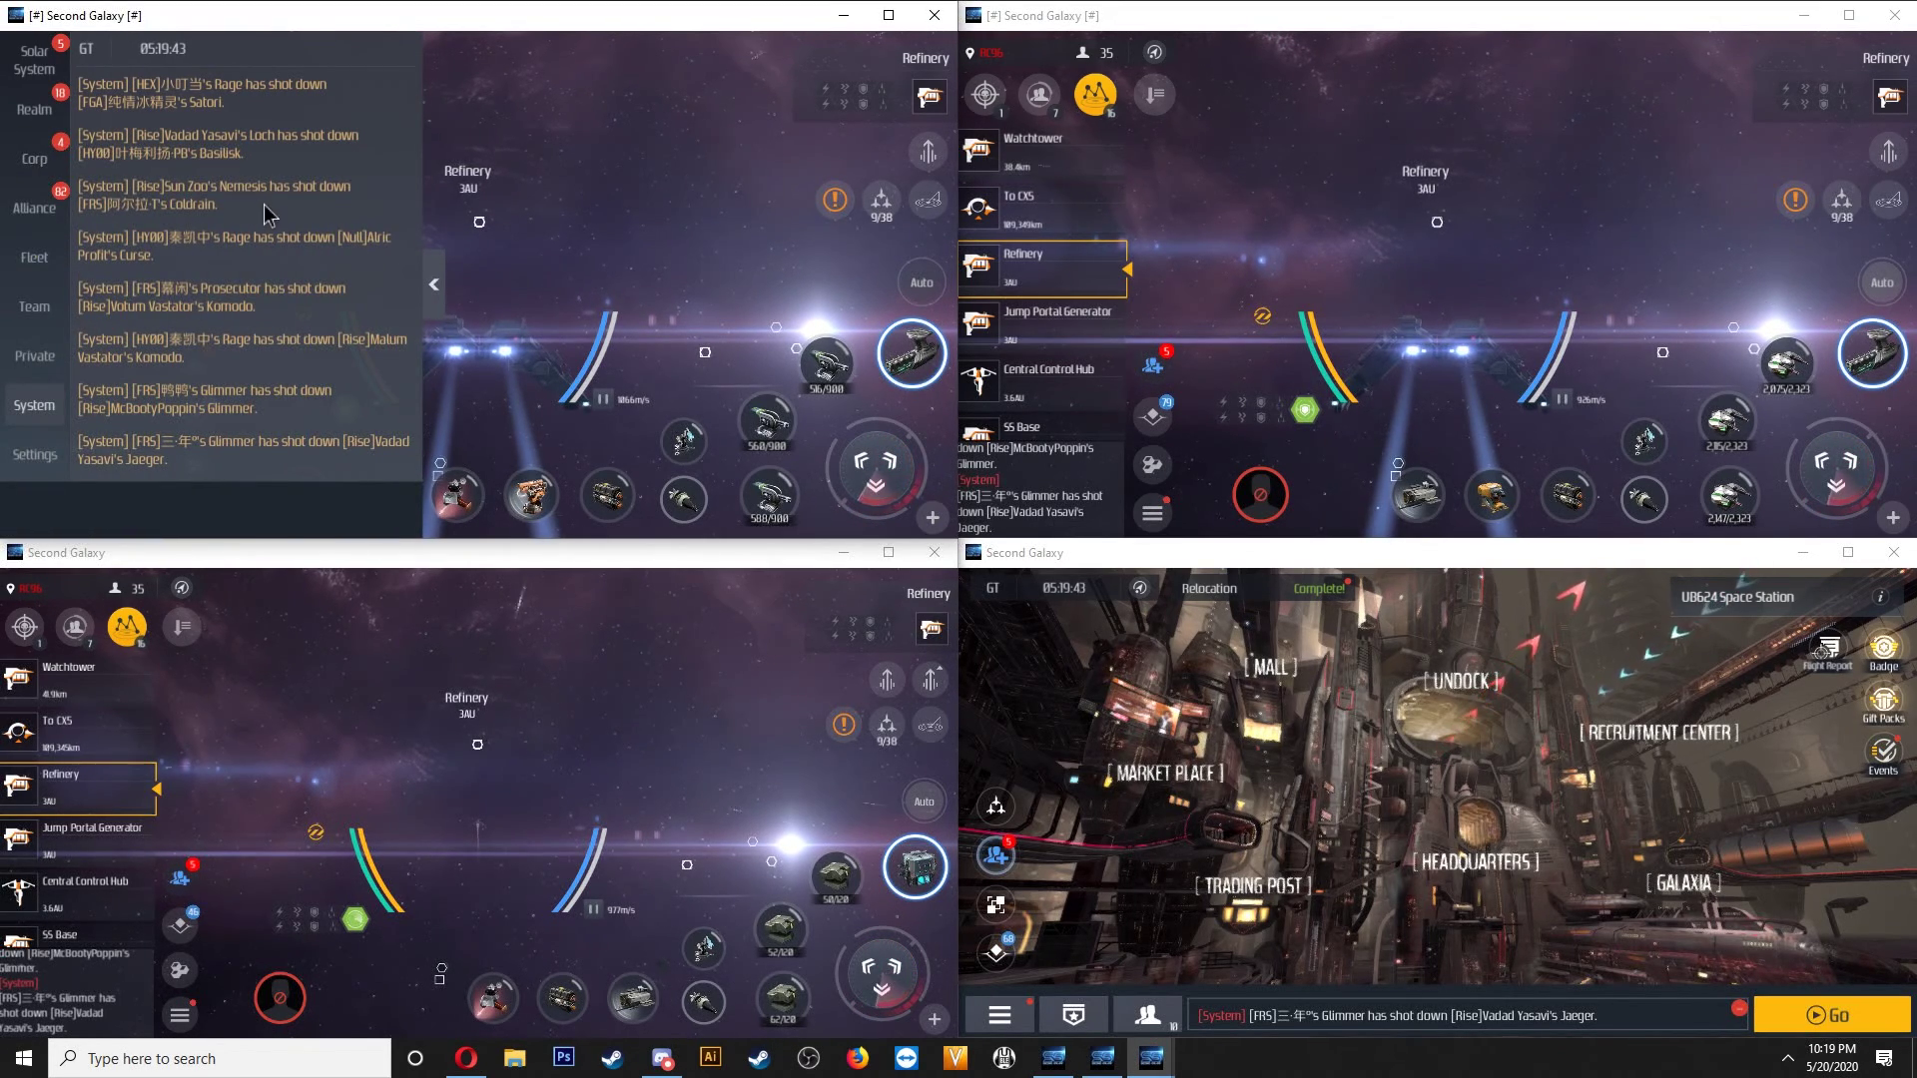
mouse_move(314, 217)
mouse_down()
mouse_move(329, 353)
mouse_move(330, 202)
mouse_up()
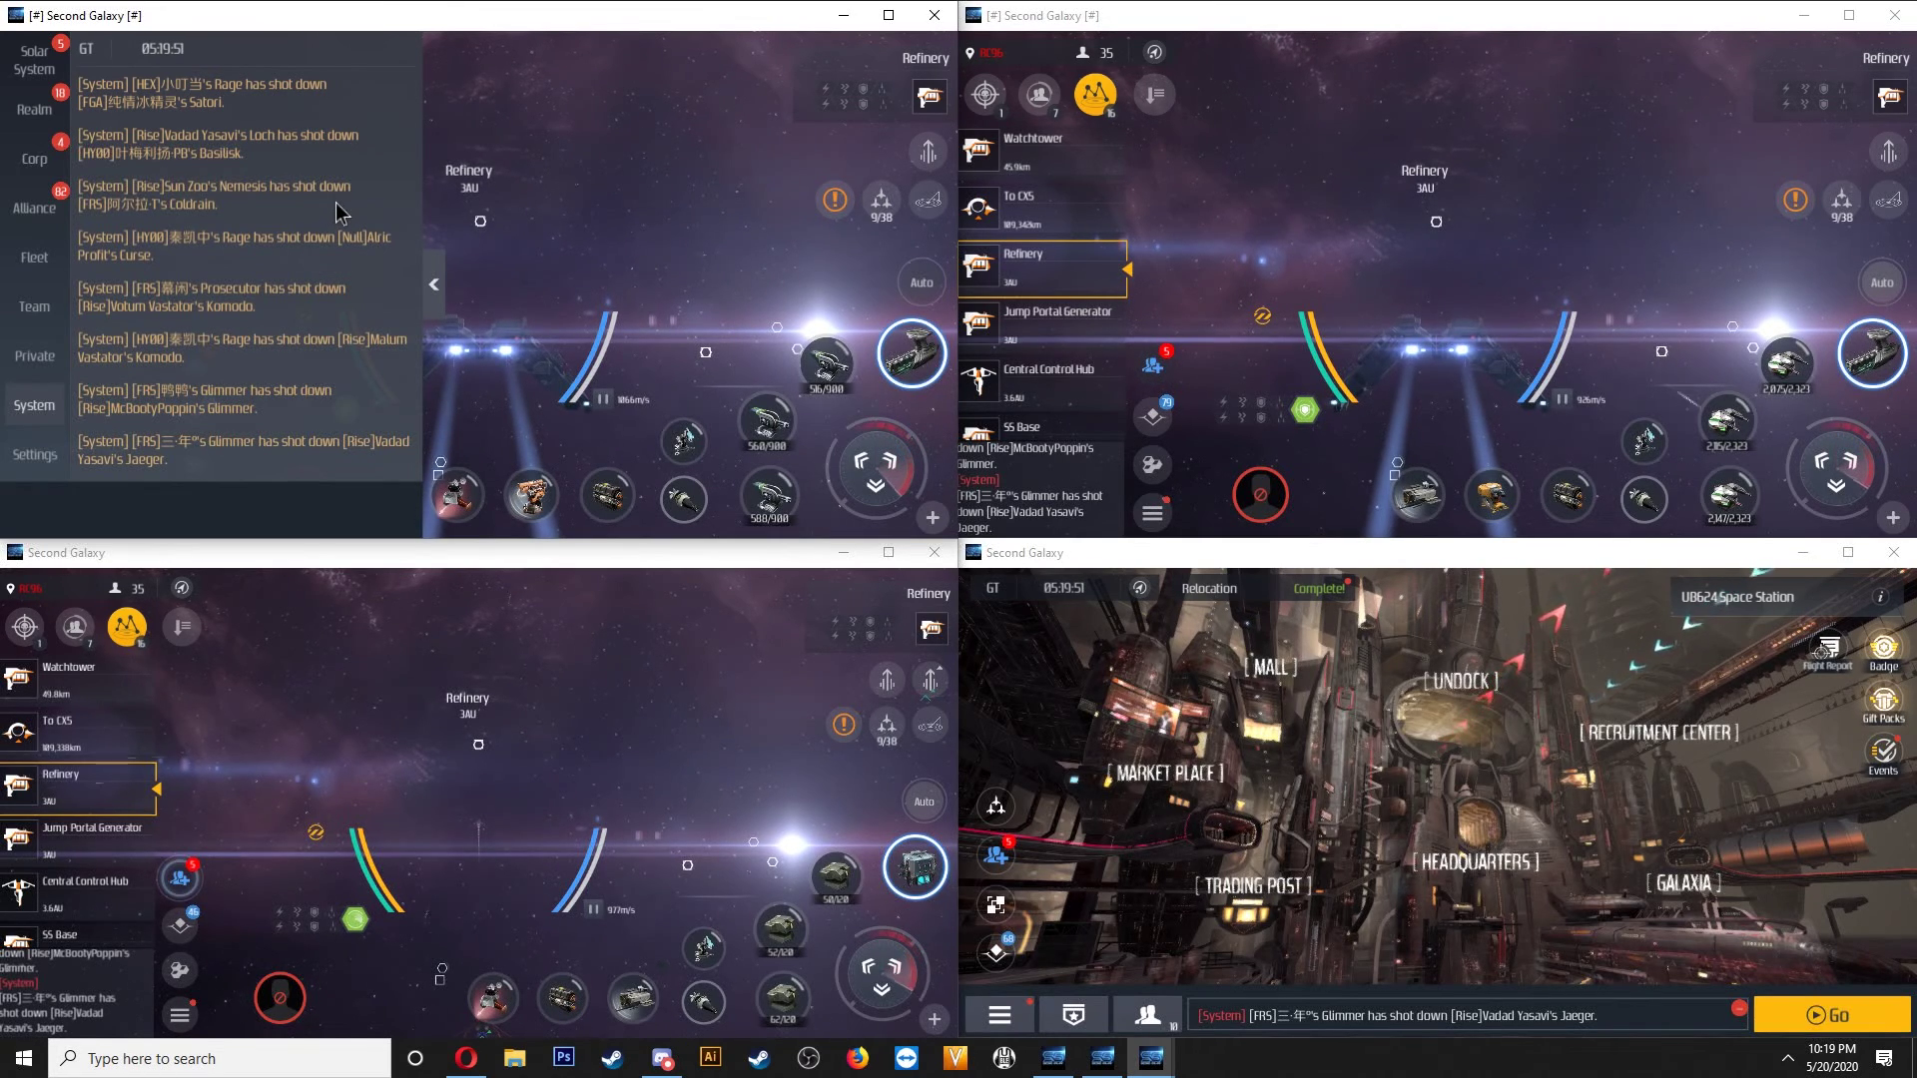
click(337, 195)
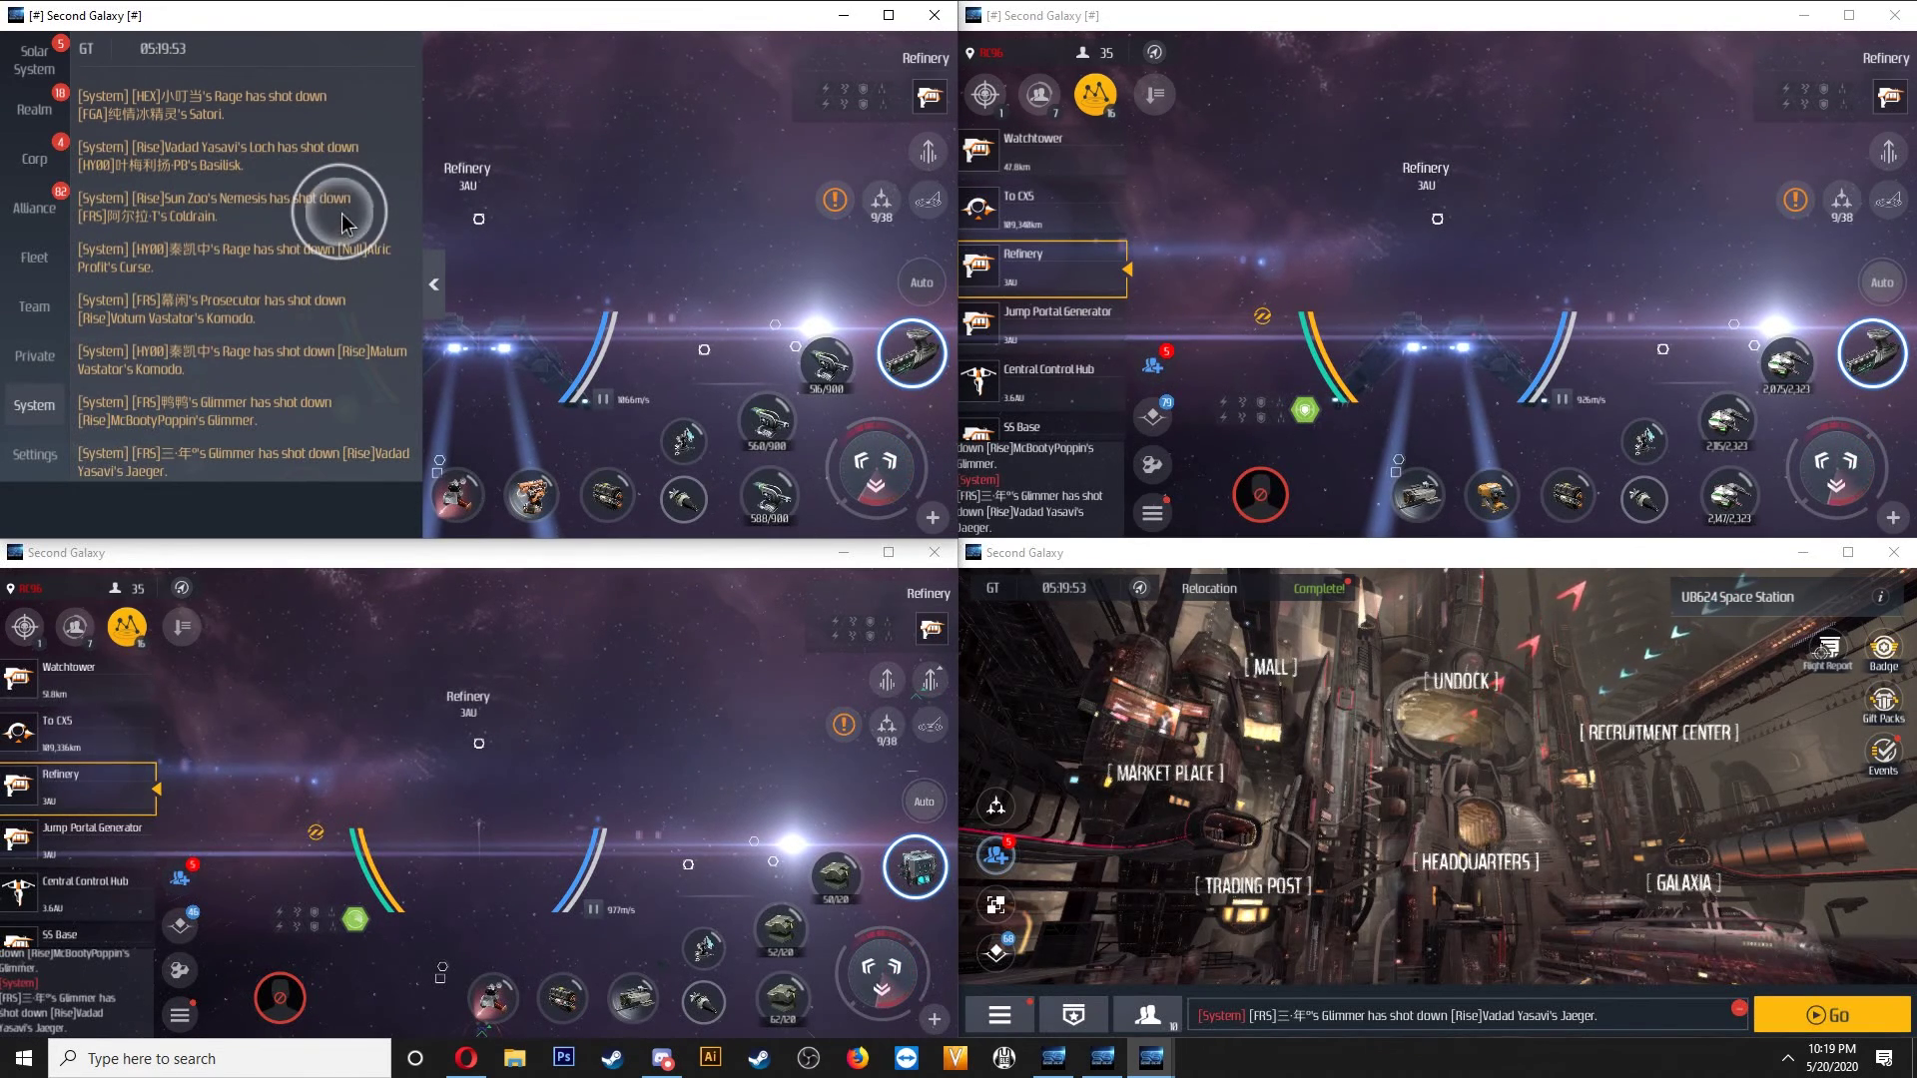
mouse_move(341, 209)
mouse_down()
mouse_move(353, 150)
mouse_move(356, 183)
mouse_up()
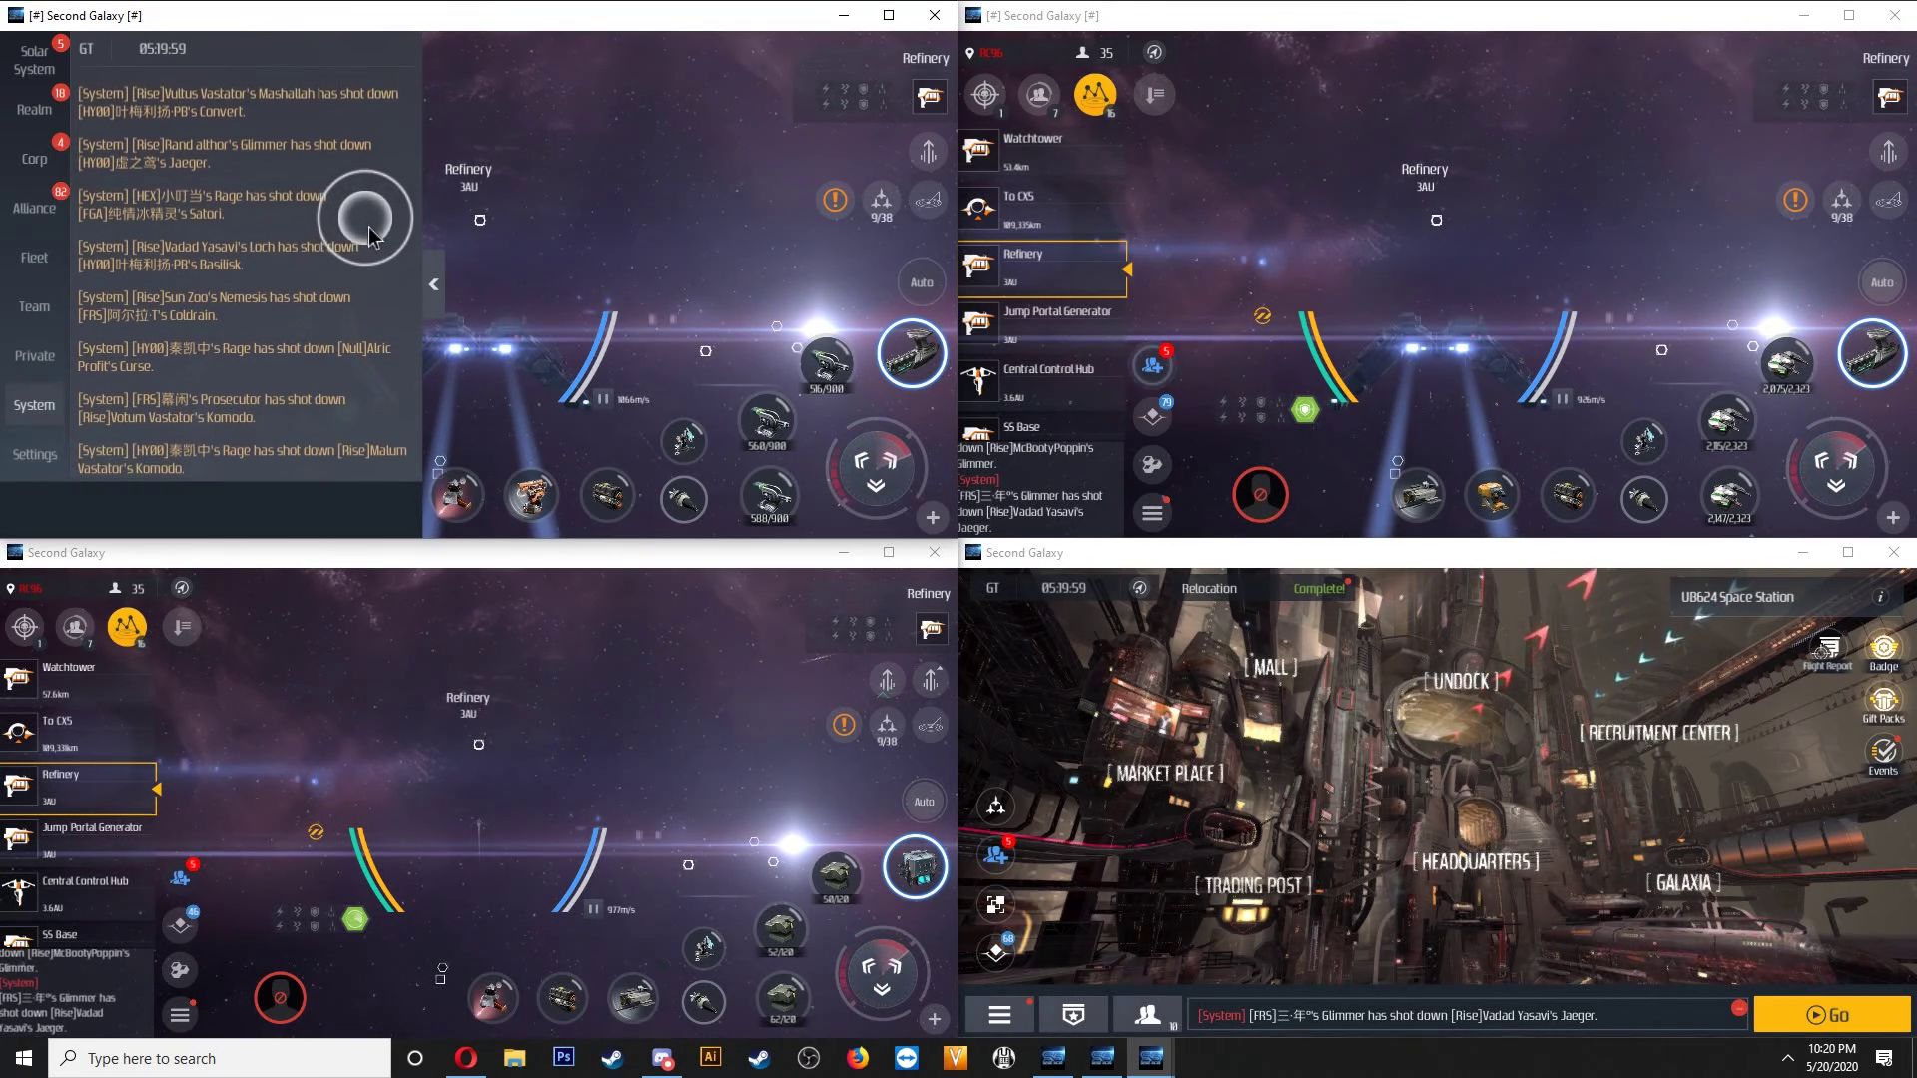
mouse_move(357, 184)
mouse_down()
mouse_move(381, 320)
mouse_move(346, 211)
mouse_move(360, 251)
mouse_up()
mouse_move(368, 176)
mouse_down()
mouse_move(368, 284)
mouse_move(371, 121)
mouse_move(377, 269)
mouse_move(389, 166)
mouse_move(391, 218)
mouse_move(393, 169)
mouse_move(378, 198)
mouse_up()
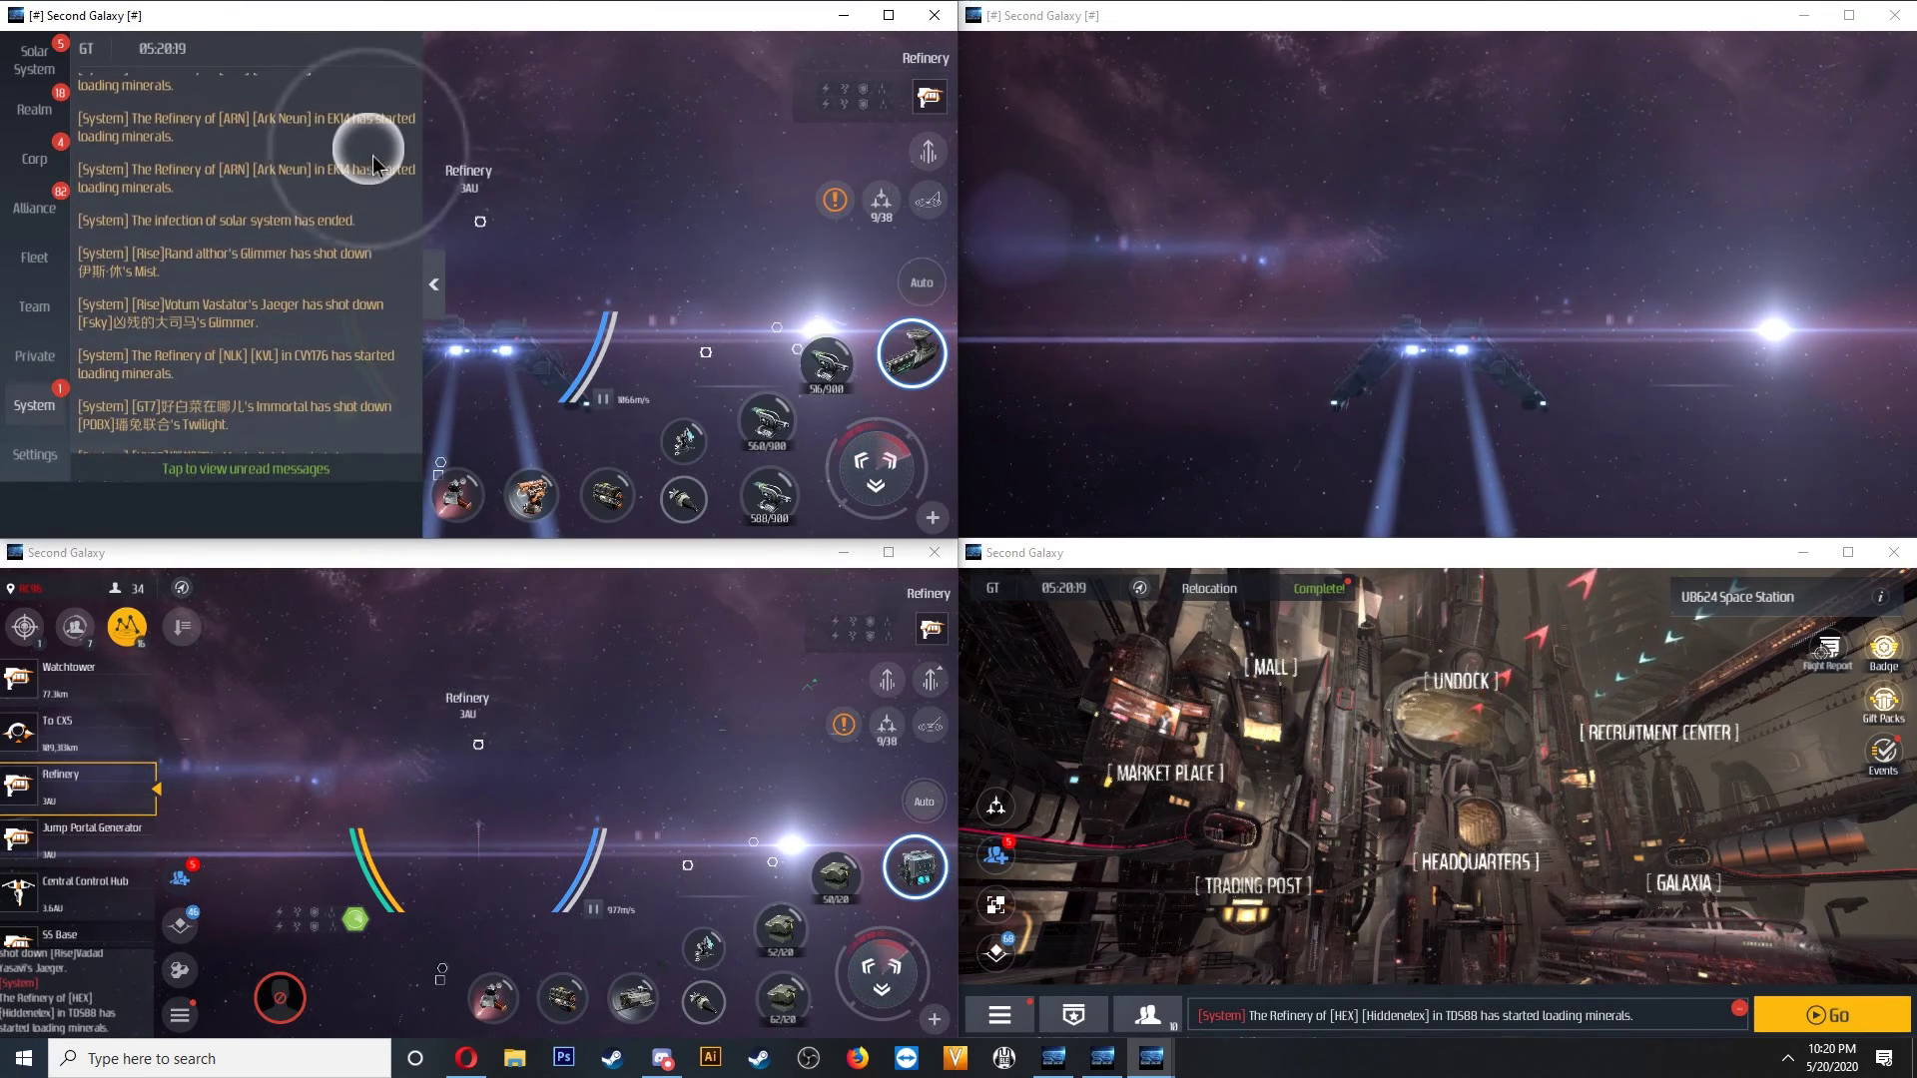
drag(375, 157, 402, 302)
drag(393, 135, 392, 211)
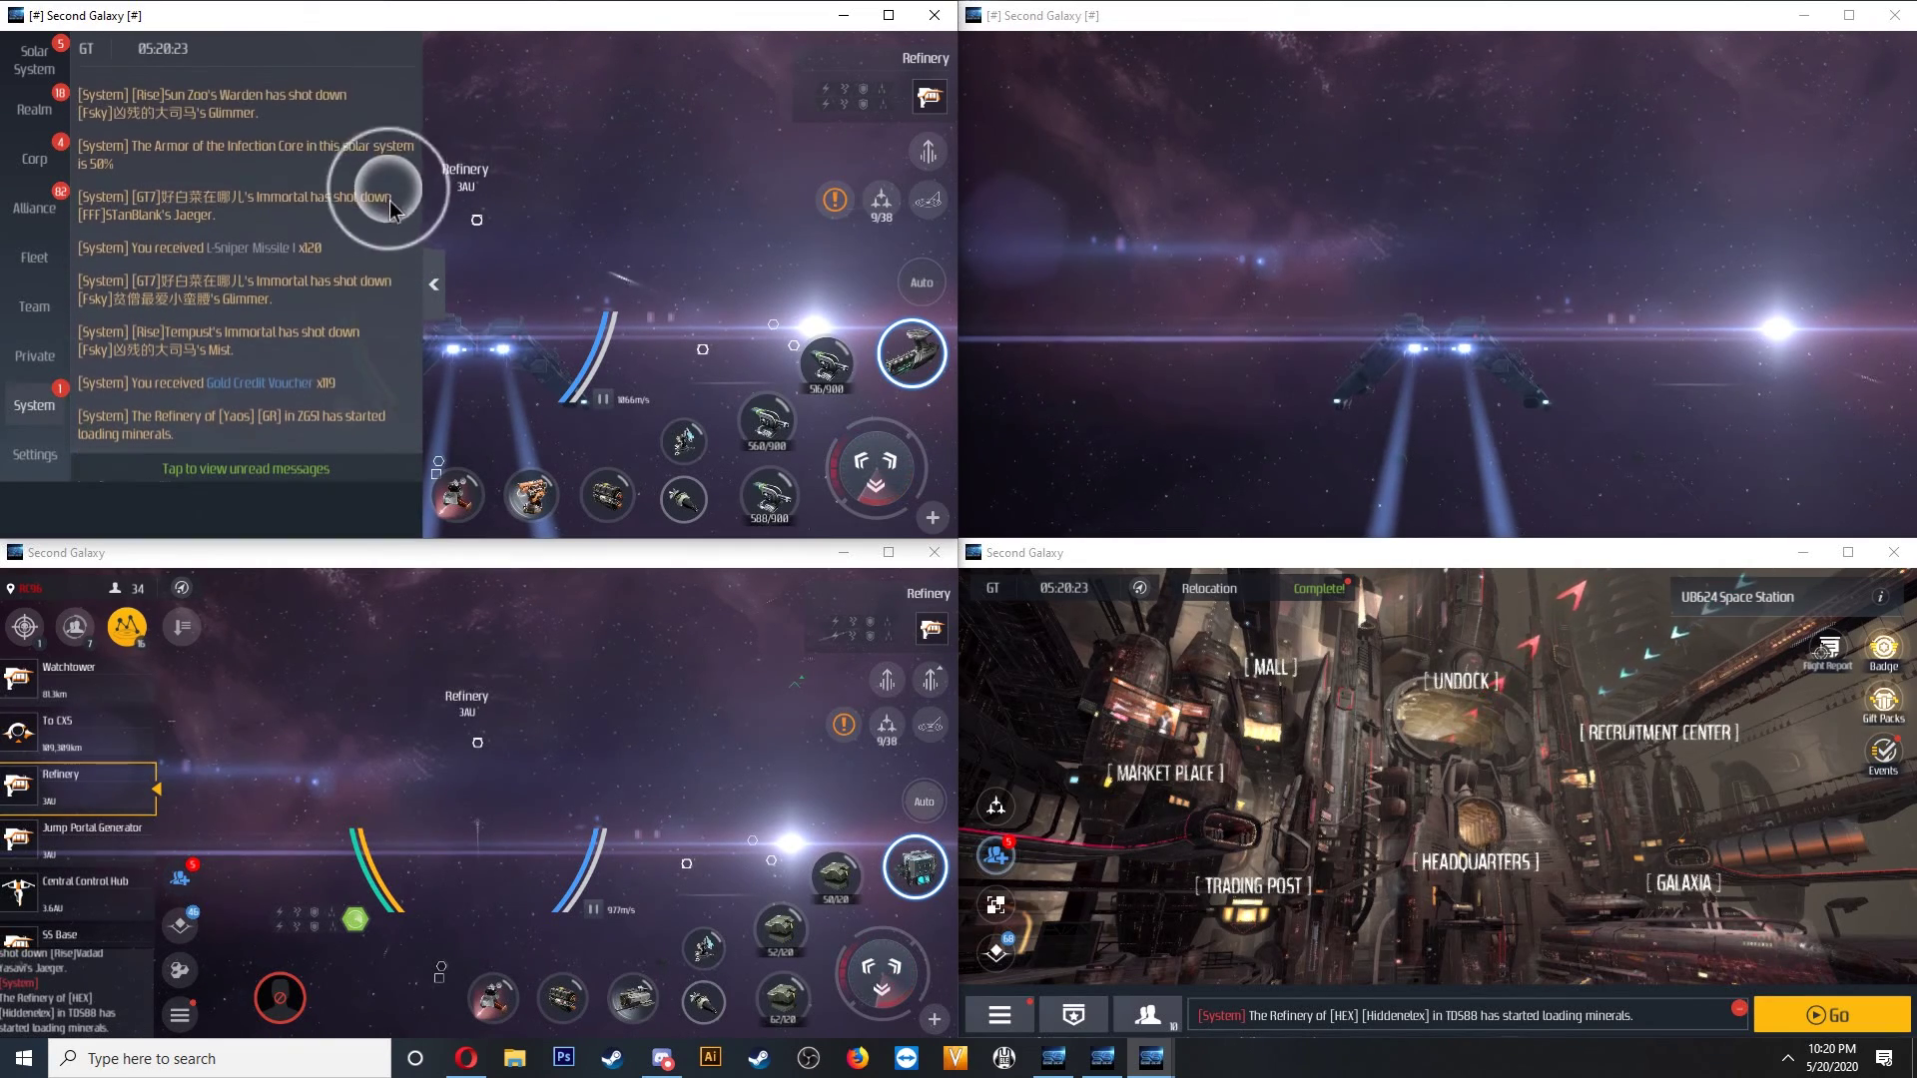
drag(393, 135, 396, 235)
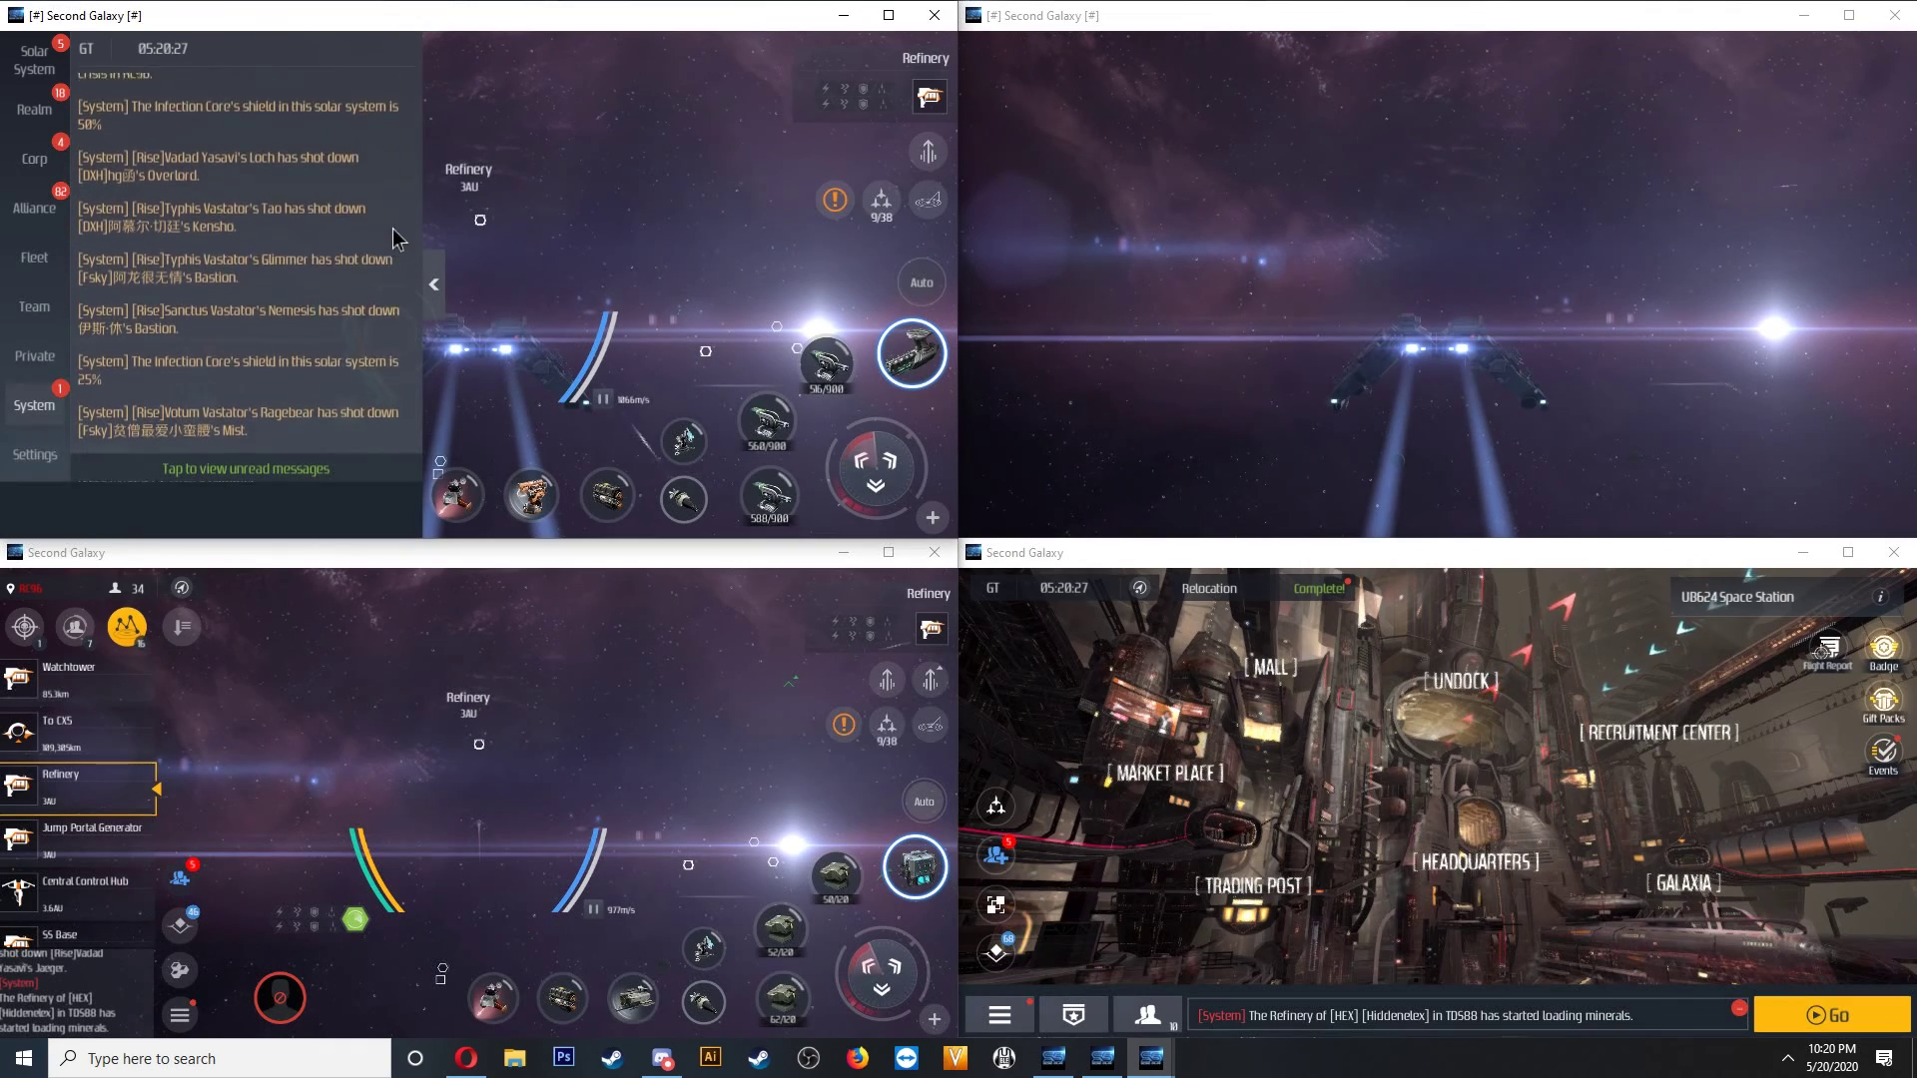
mouse_move(392, 151)
mouse_down()
mouse_move(385, 248)
mouse_move(407, 315)
mouse_up()
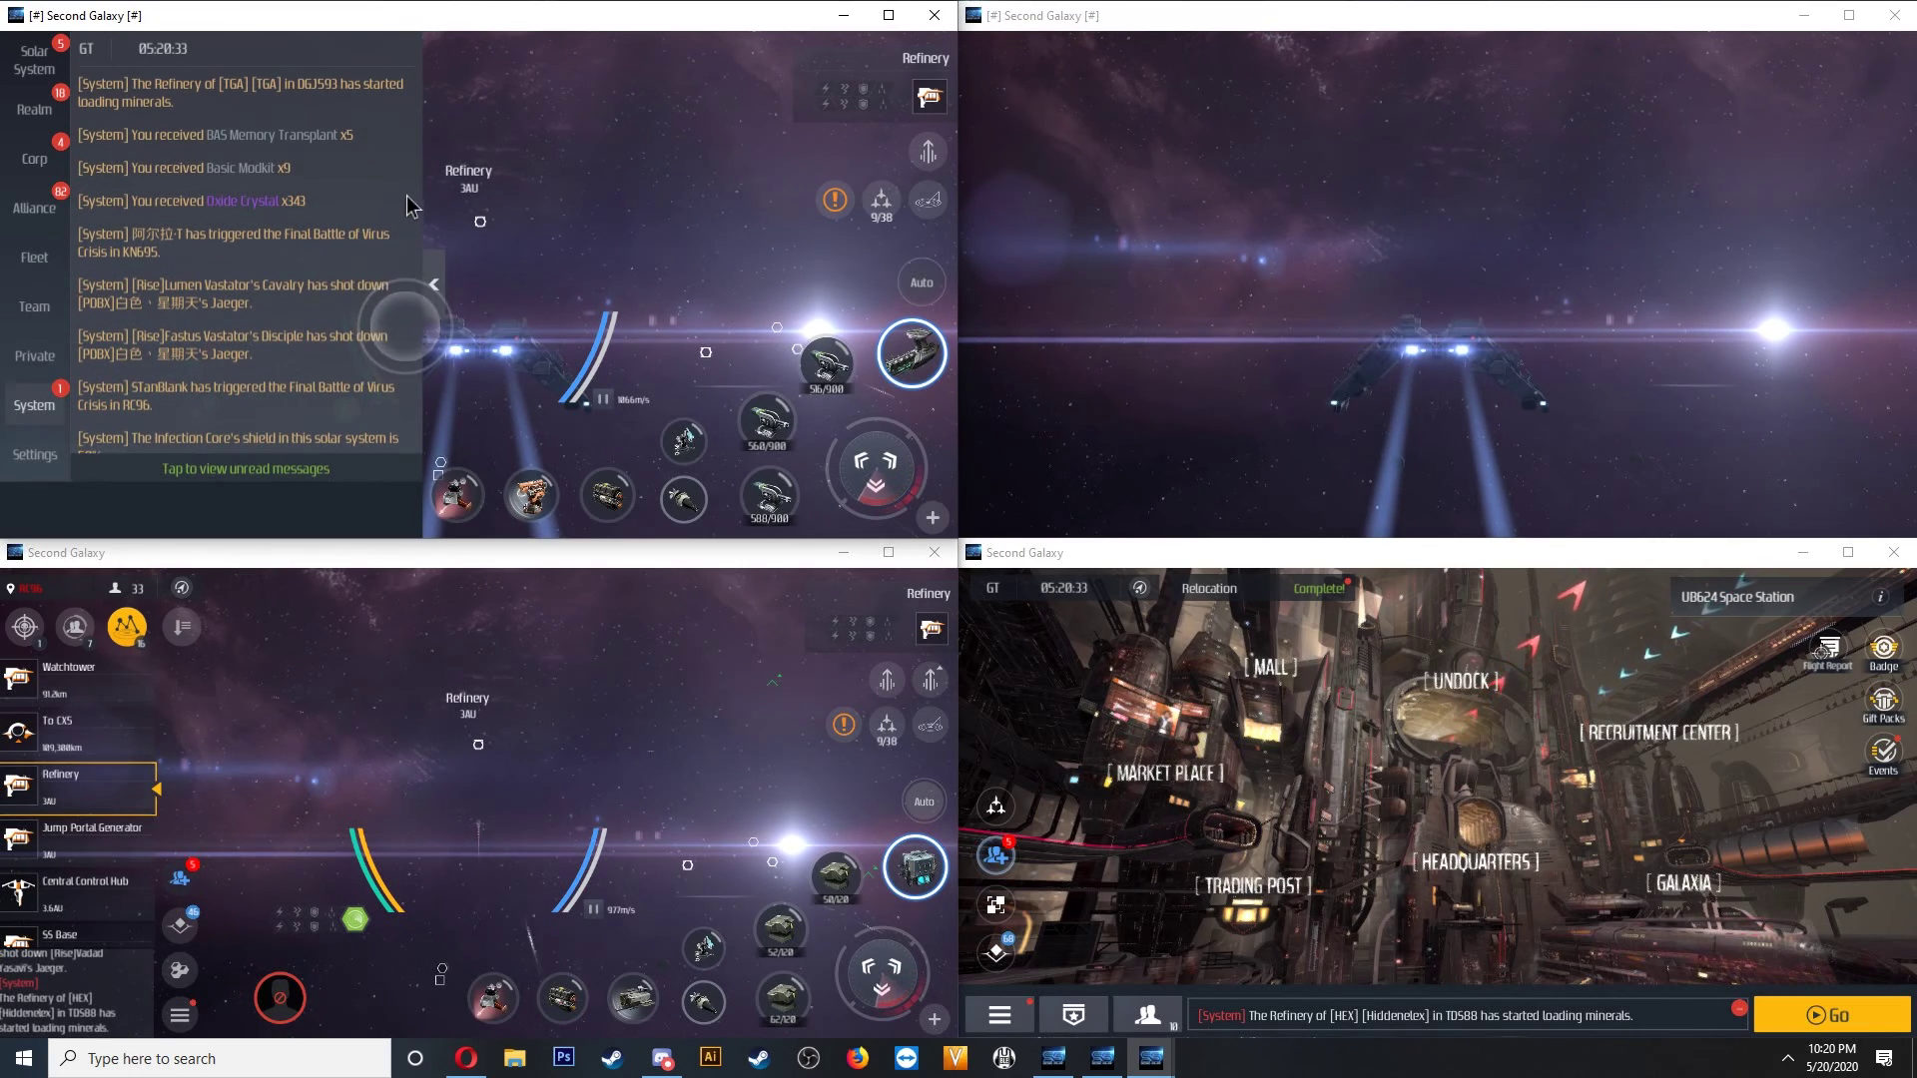
Close the system log and autopilot the top-left ship to Base (UB624 Space Station).
click(432, 283)
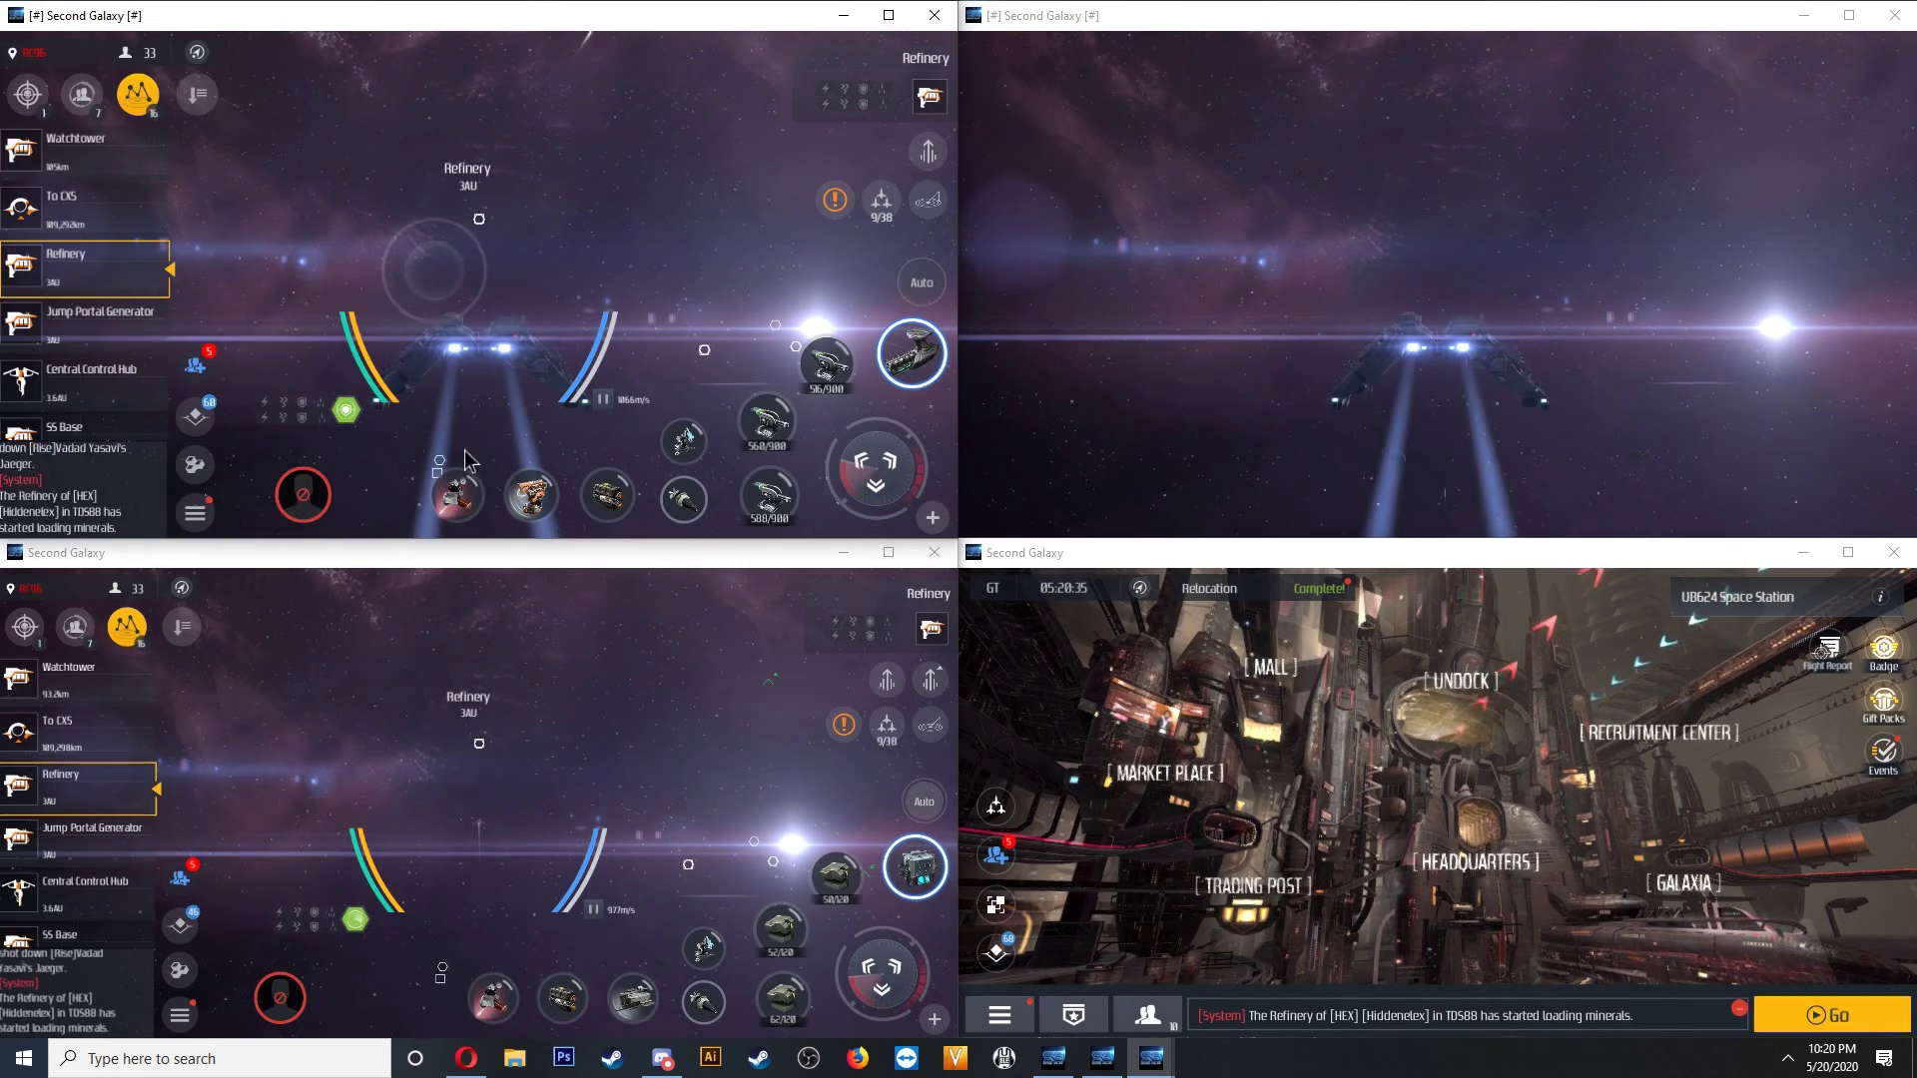
click(129, 792)
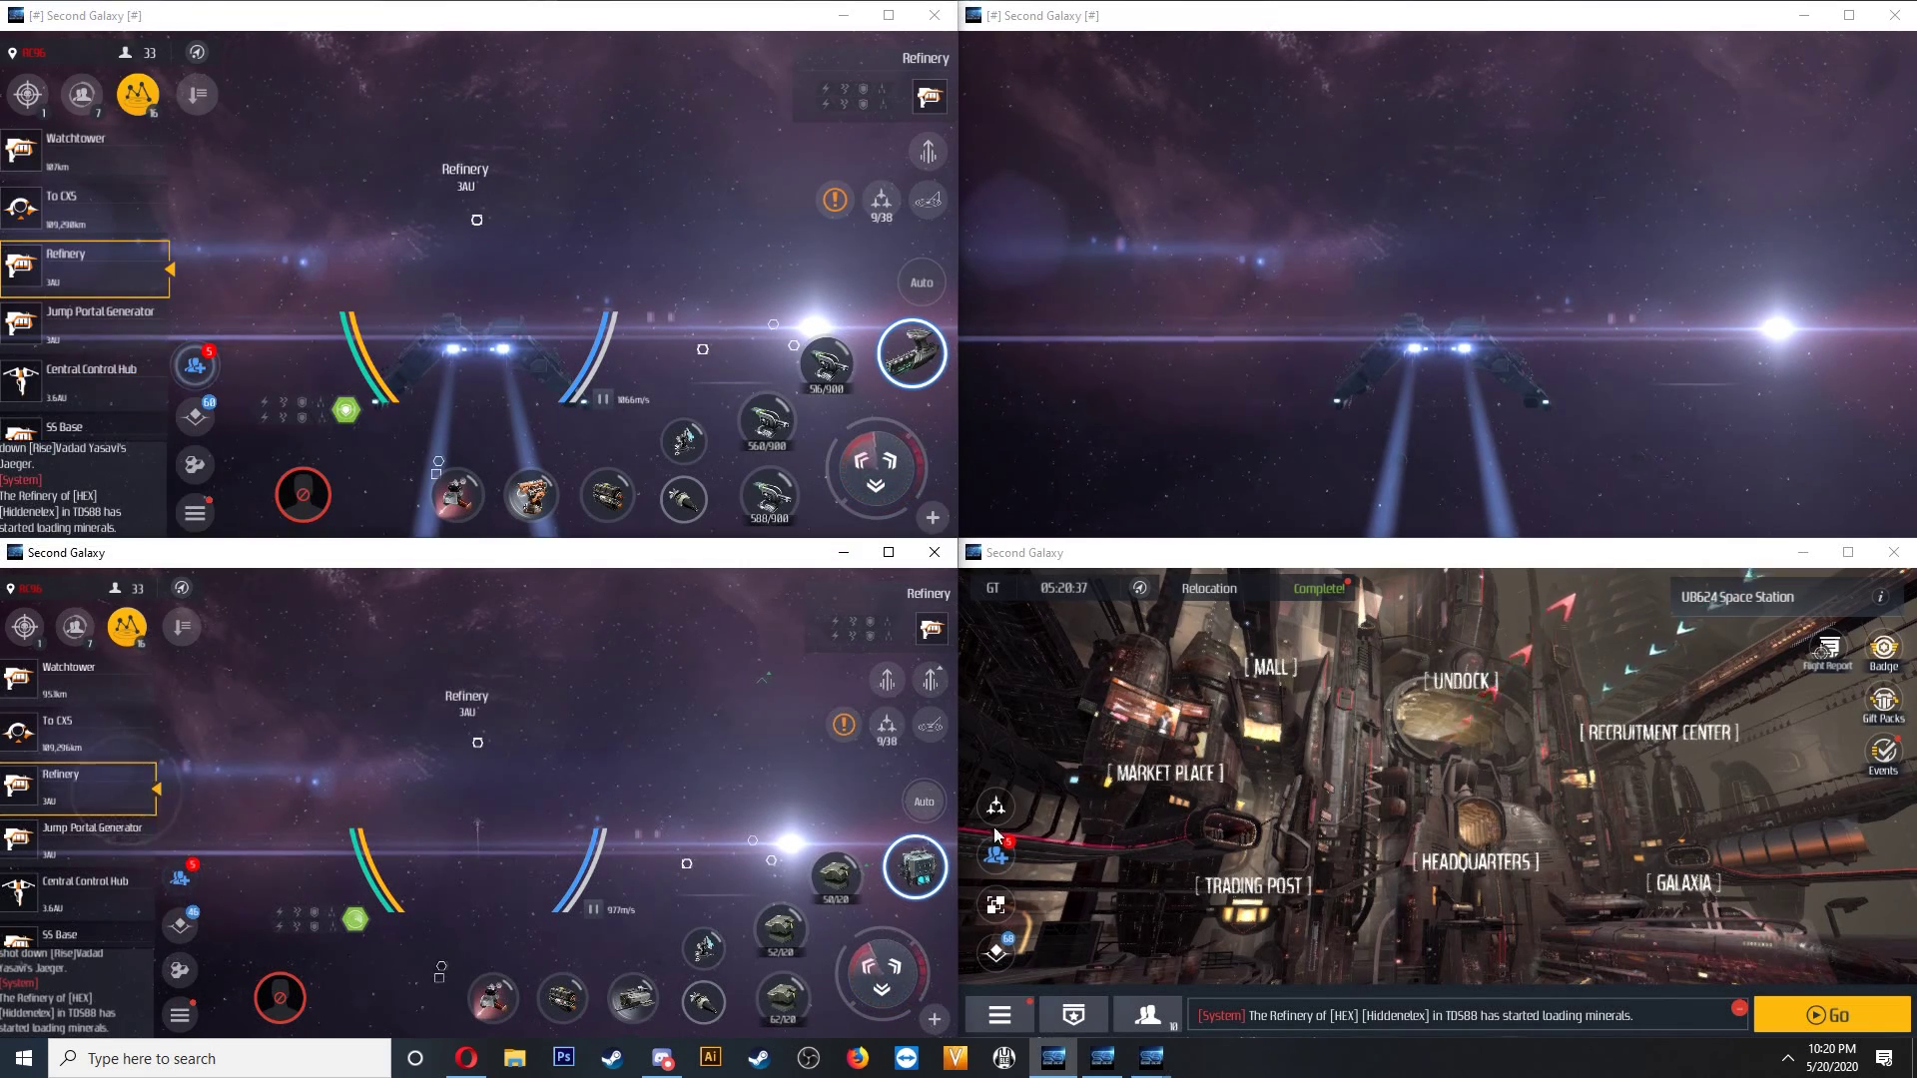
click(200, 56)
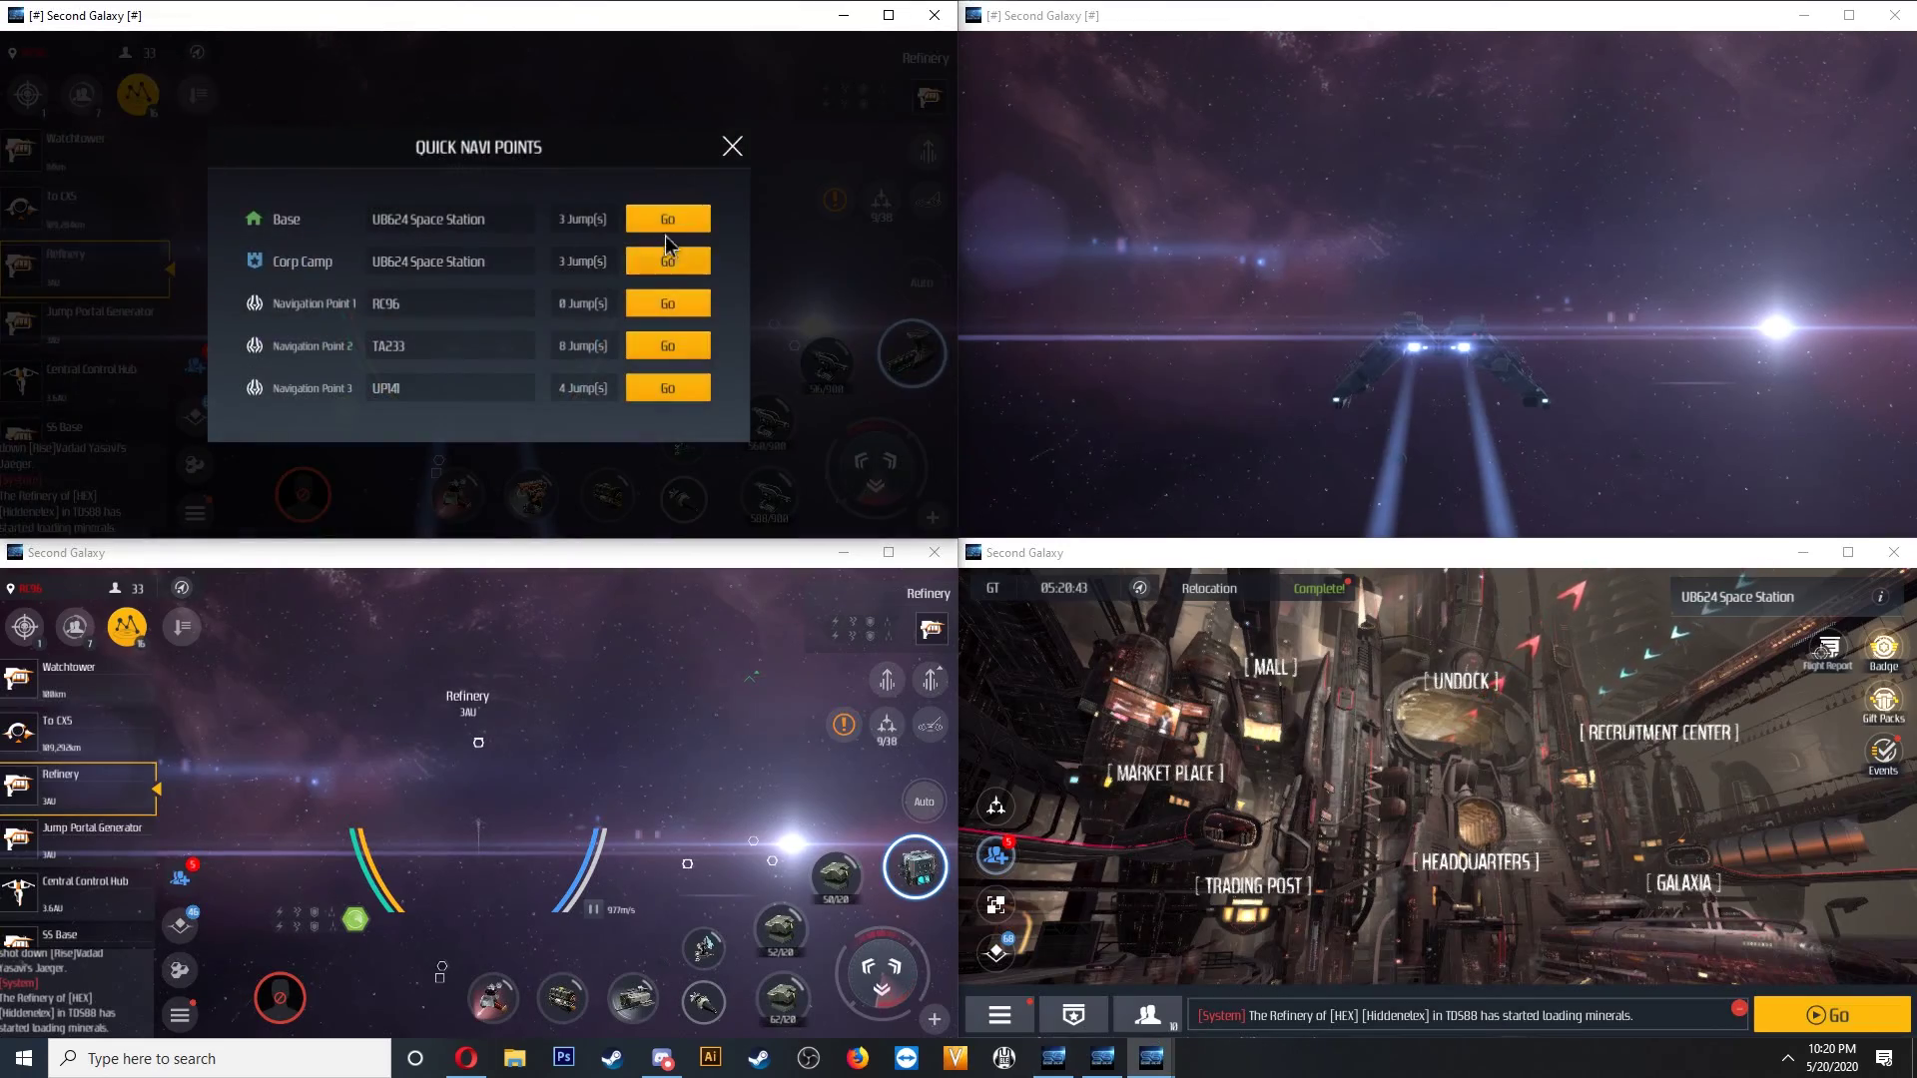
click(666, 226)
Autopilot the top-right and bottom-left ships to Base via Quick Navi Points.
click(1267, 178)
click(1153, 56)
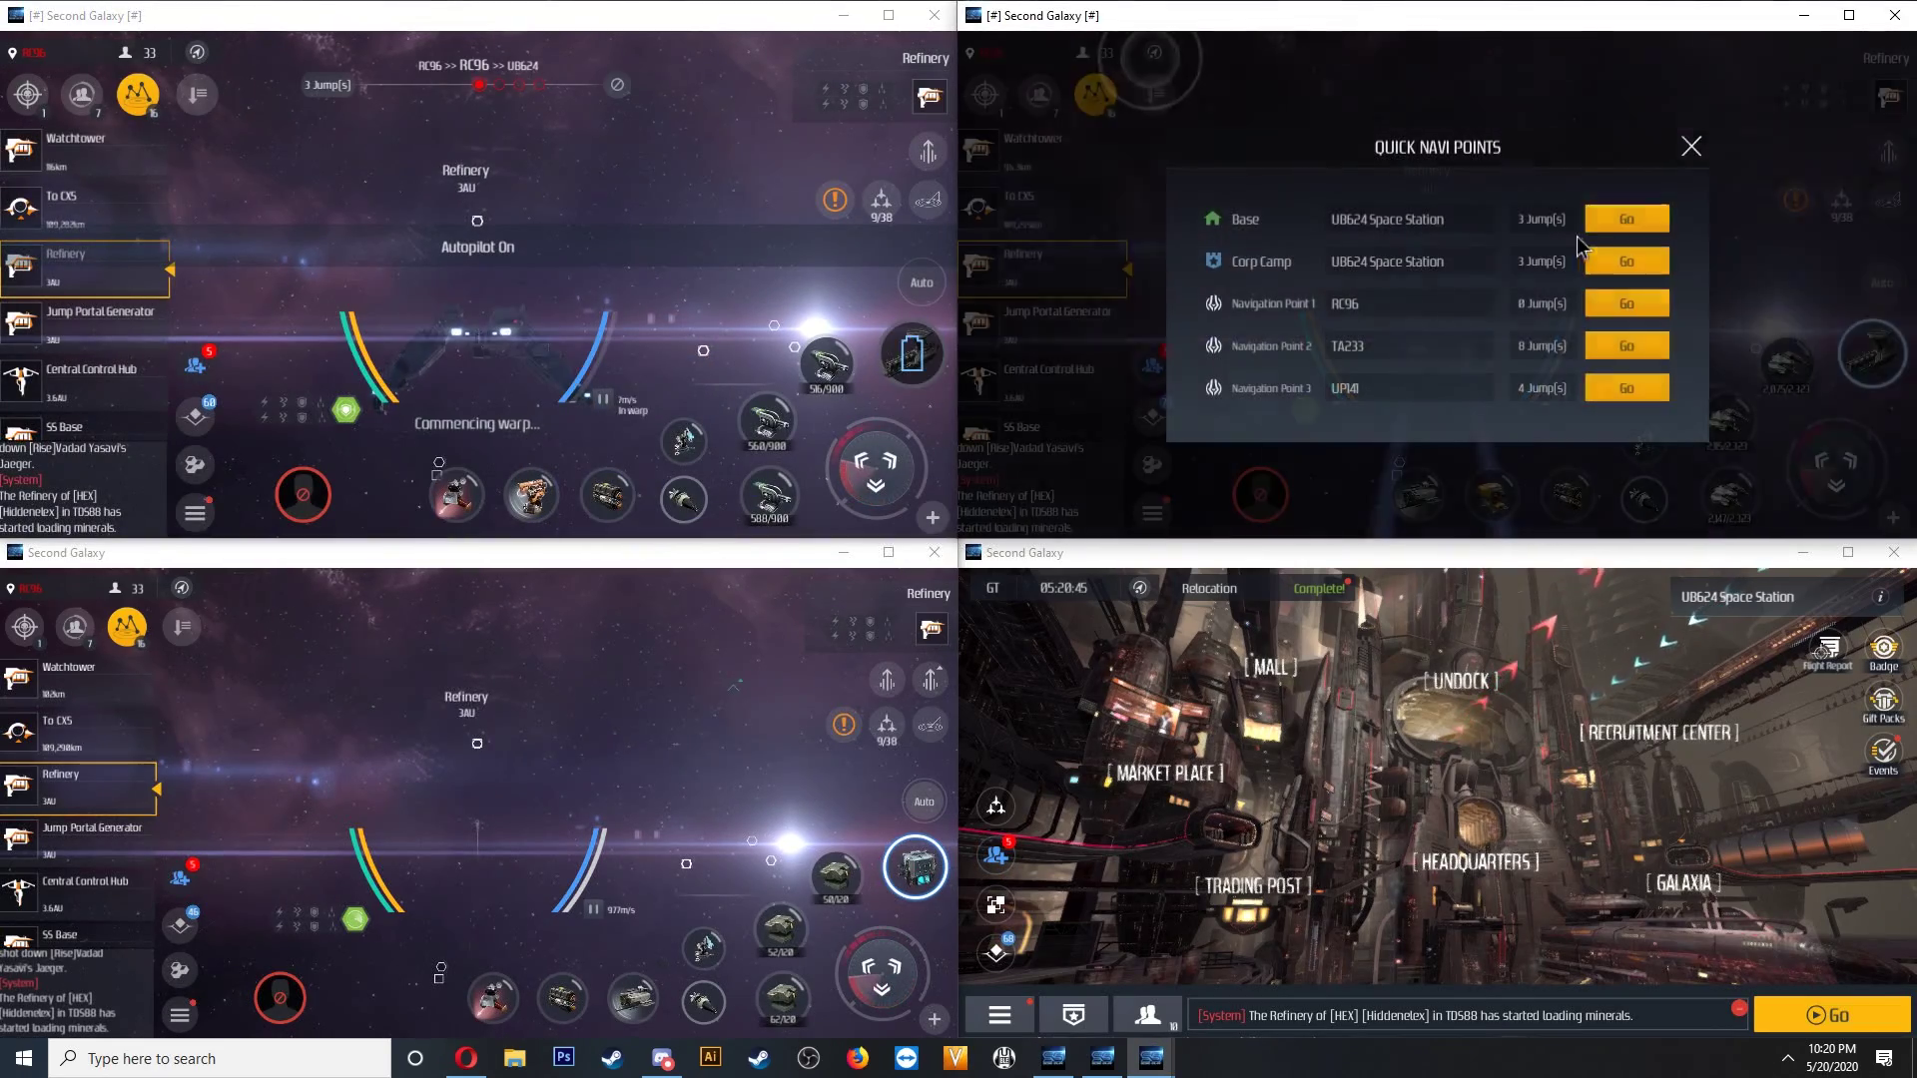
click(1611, 237)
click(181, 587)
click(652, 744)
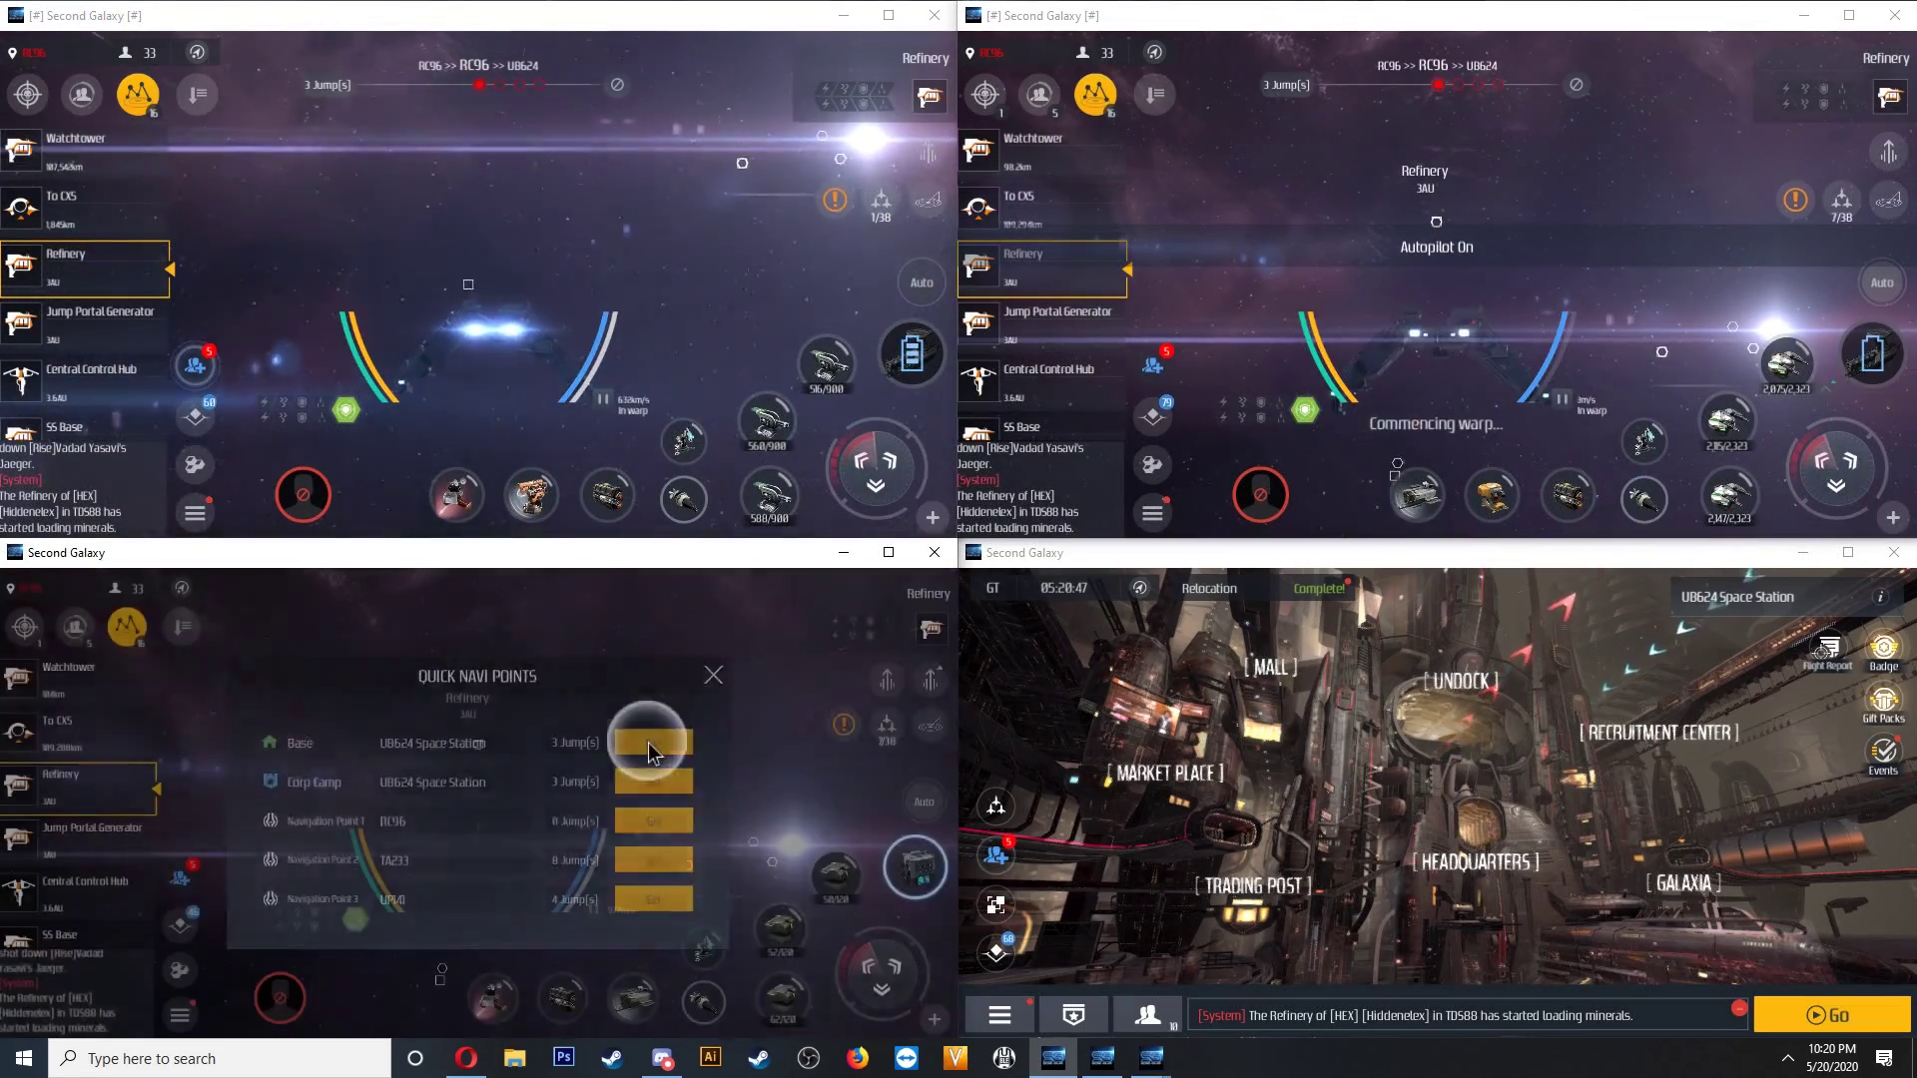